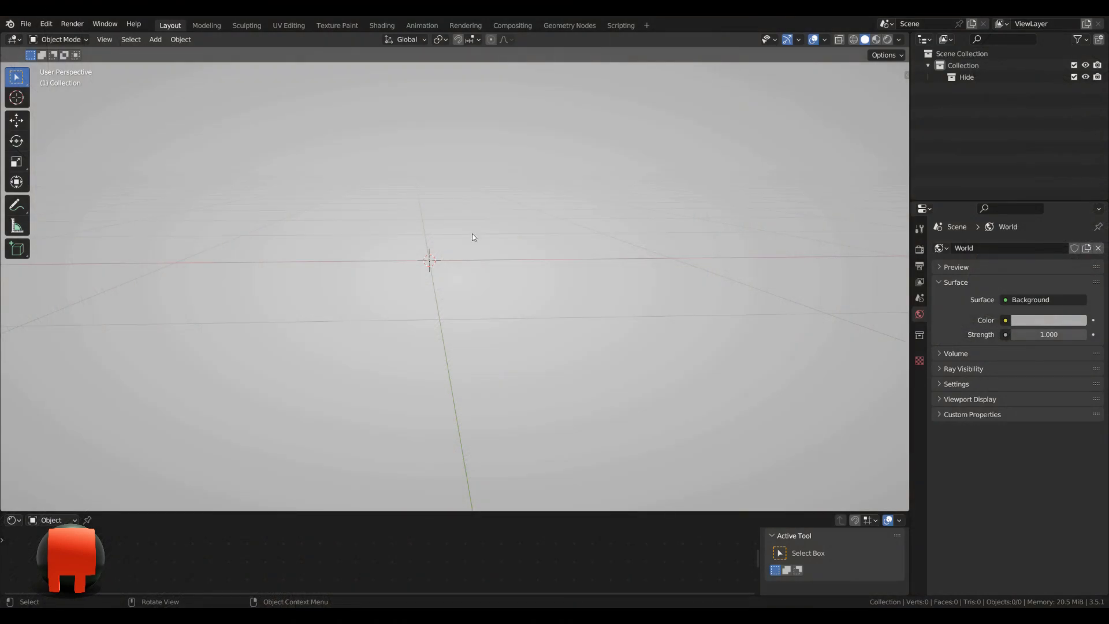
Step: Add a cylinder mesh at the scene origin
mouse_move(474, 237)
middle_down()
mouse_move(484, 236)
mouse_move(472, 236)
middle_up()
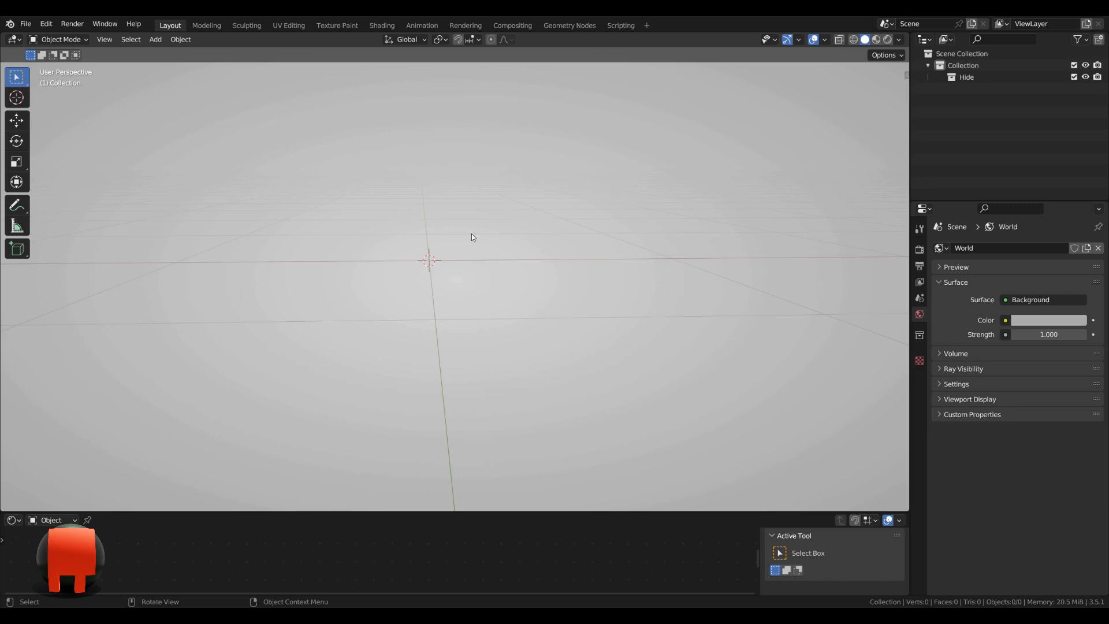
click(51, 25)
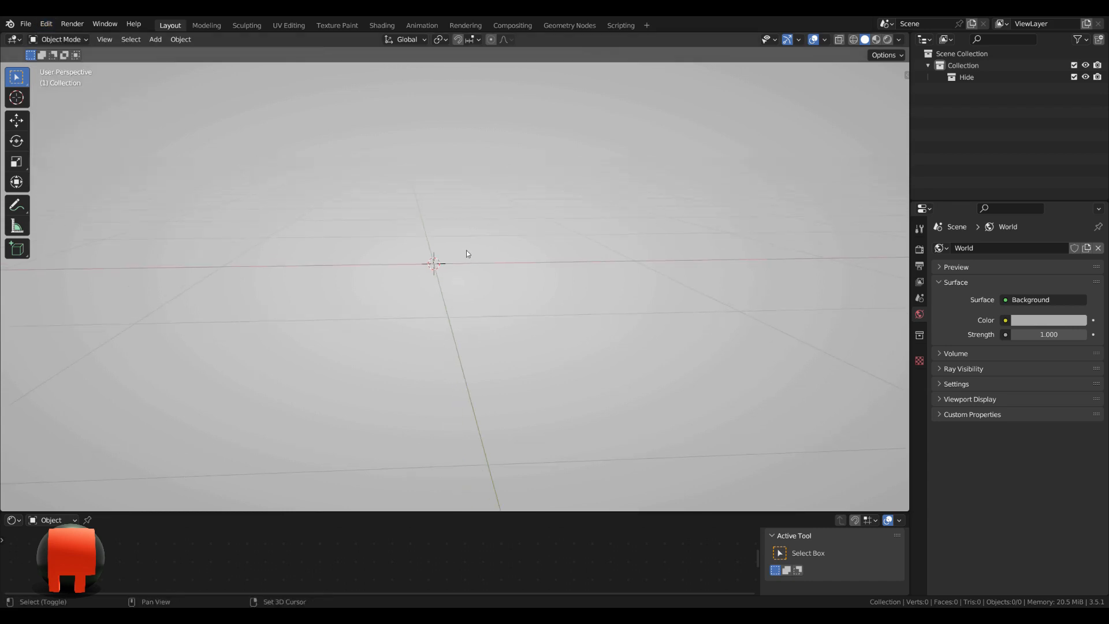
key(shift+a)
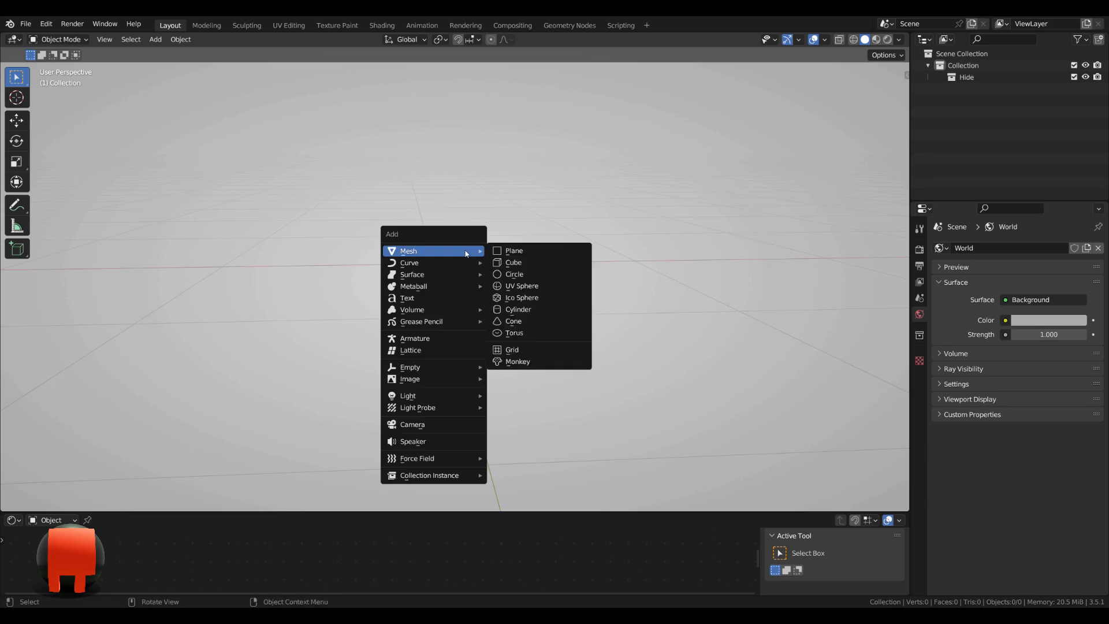
click(553, 310)
middle_drag(483, 286, 486, 295)
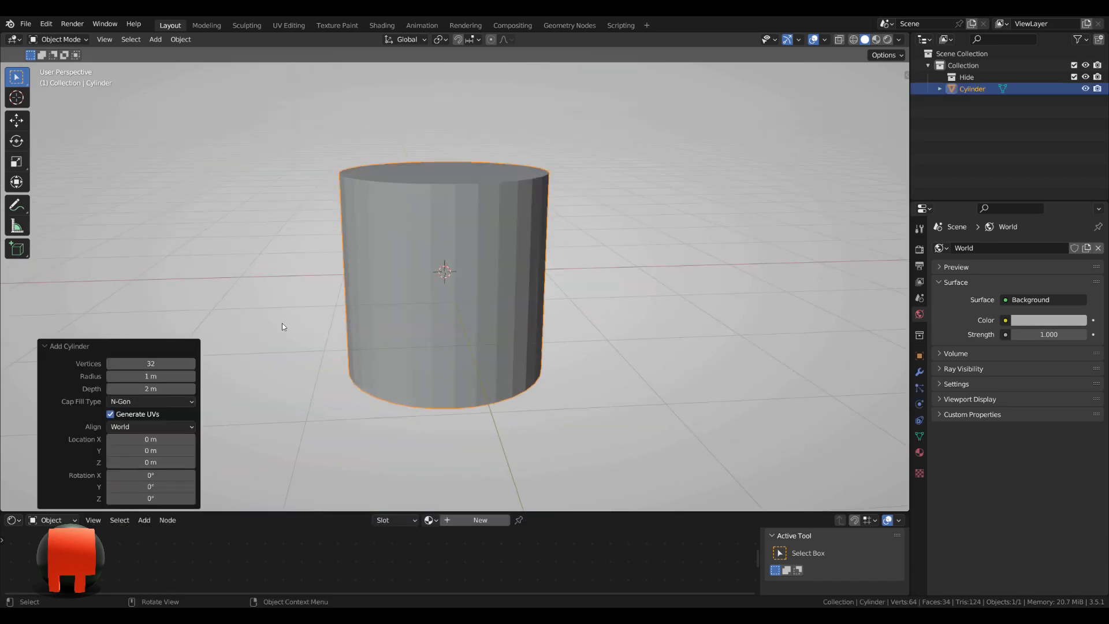
Step: Set the new cylinder's radius to 0.1 m and its depth to 0.1 m
click(174, 377)
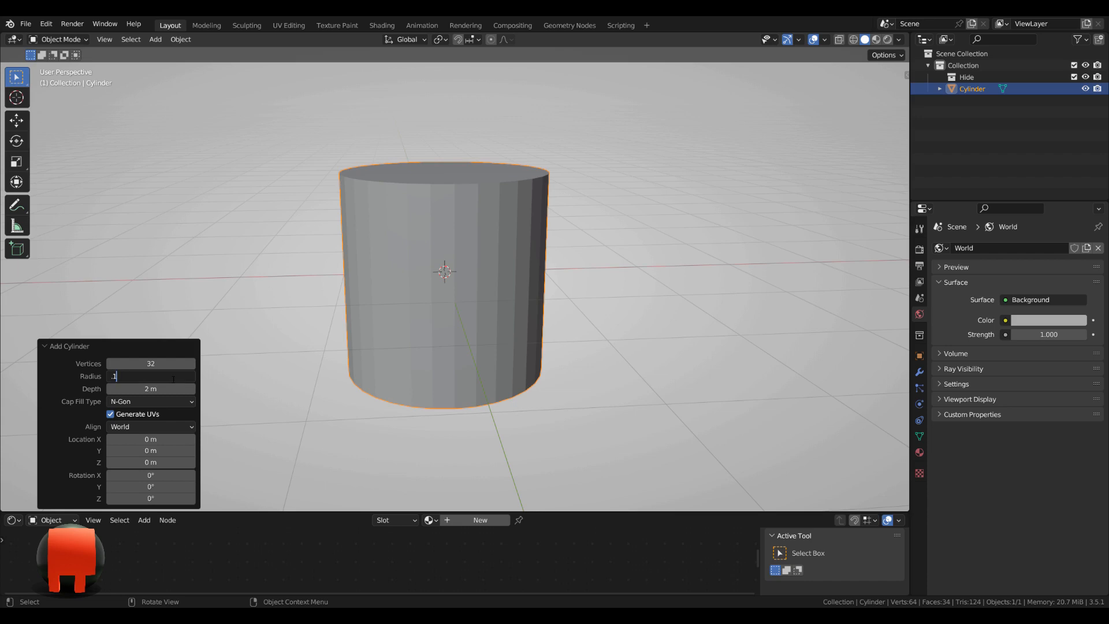
text(.1)
key(Return)
click(173, 388)
text(.1)
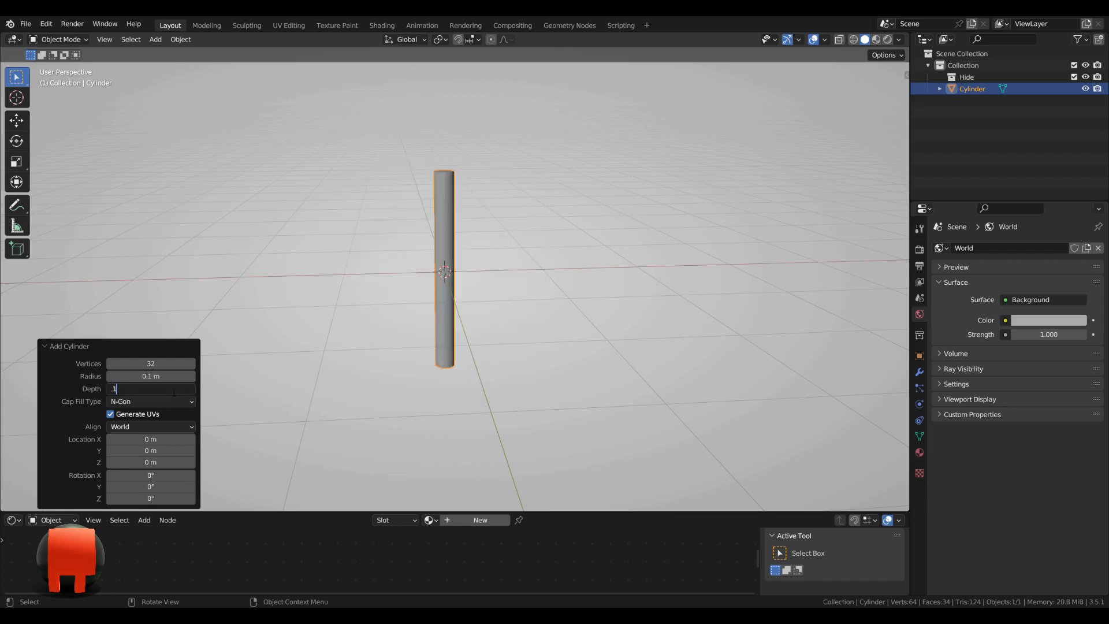
key(Return)
key(KP_Decimal)
scroll(365, 316, down, 2)
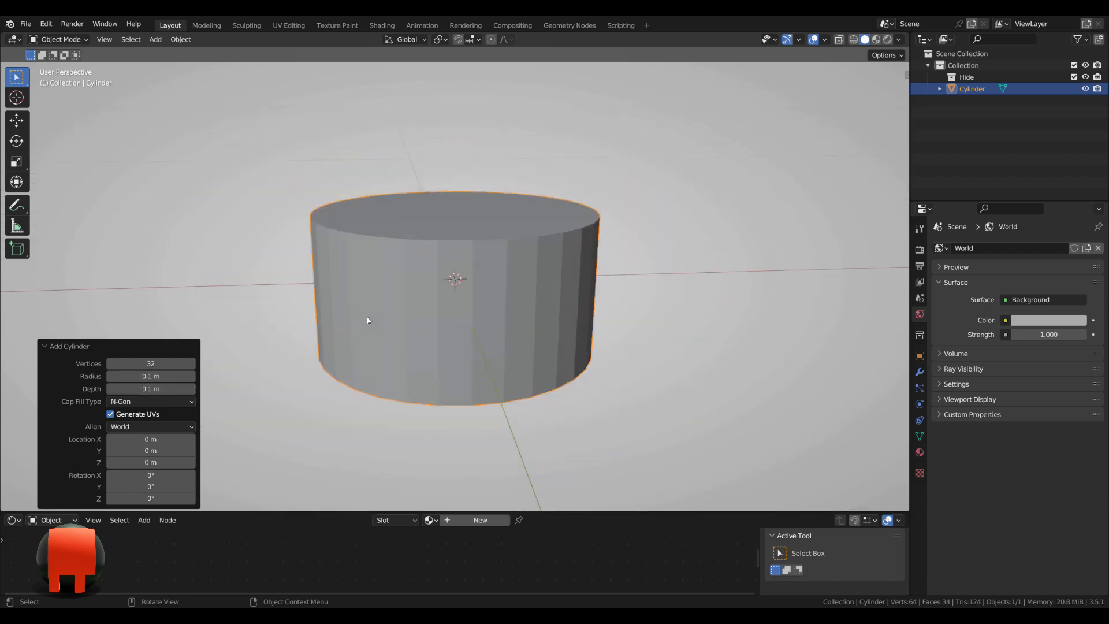
Step: Cut five evenly spaced horizontal edge loops around the cylinder's side wall
key(Tab)
scroll(409, 343, up, 1)
key(ctrl+r)
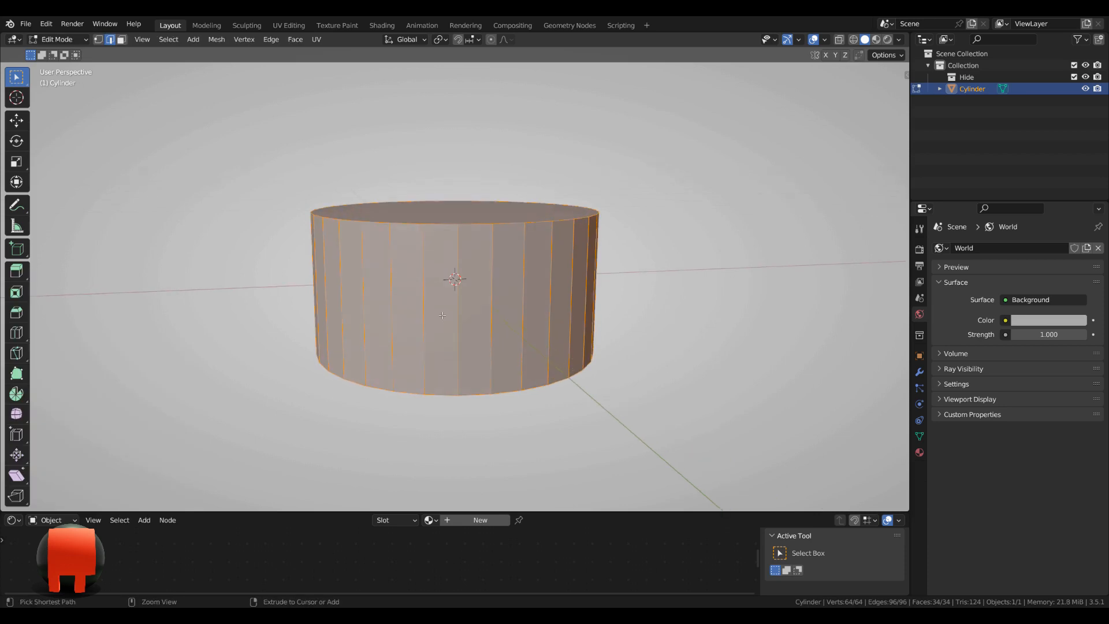
key(5)
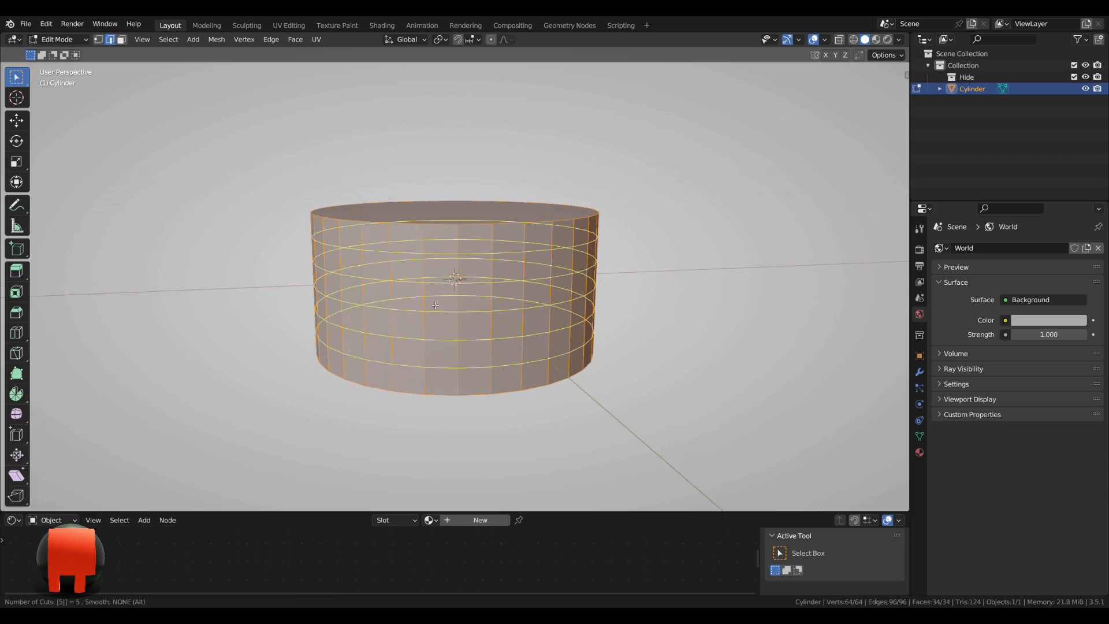
click(434, 303)
right_click(431, 302)
middle_drag(487, 257, 488, 260)
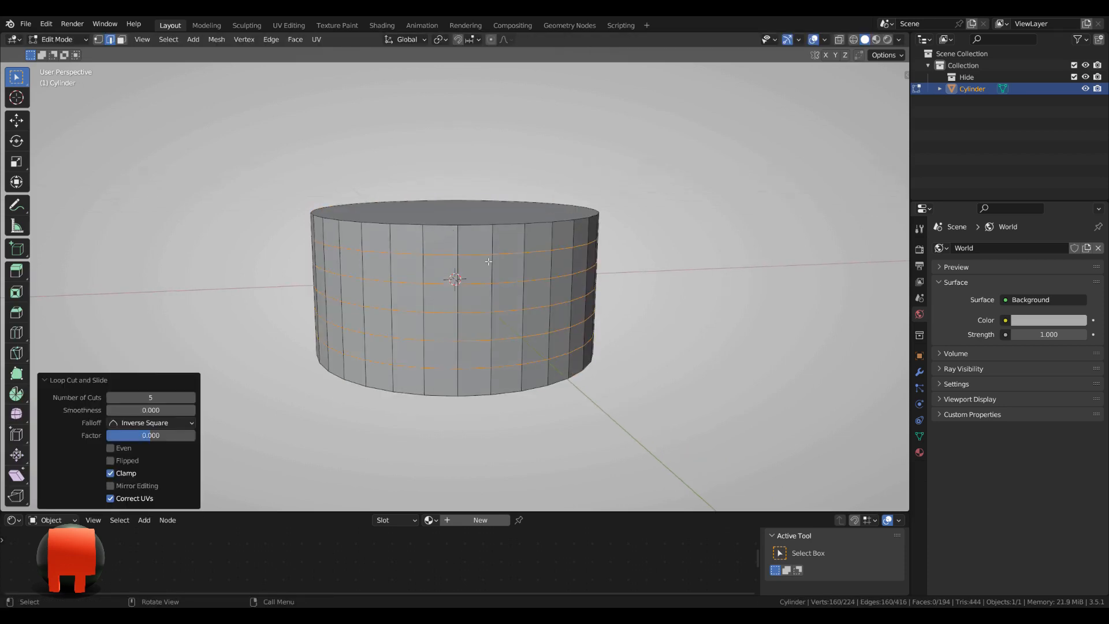
Step: Delete the cylinder's top and bottom cap faces to leave an open tube, and return to Object Mode
click(486, 219)
key(3)
click(486, 220)
middle_drag(486, 220, 480, 319)
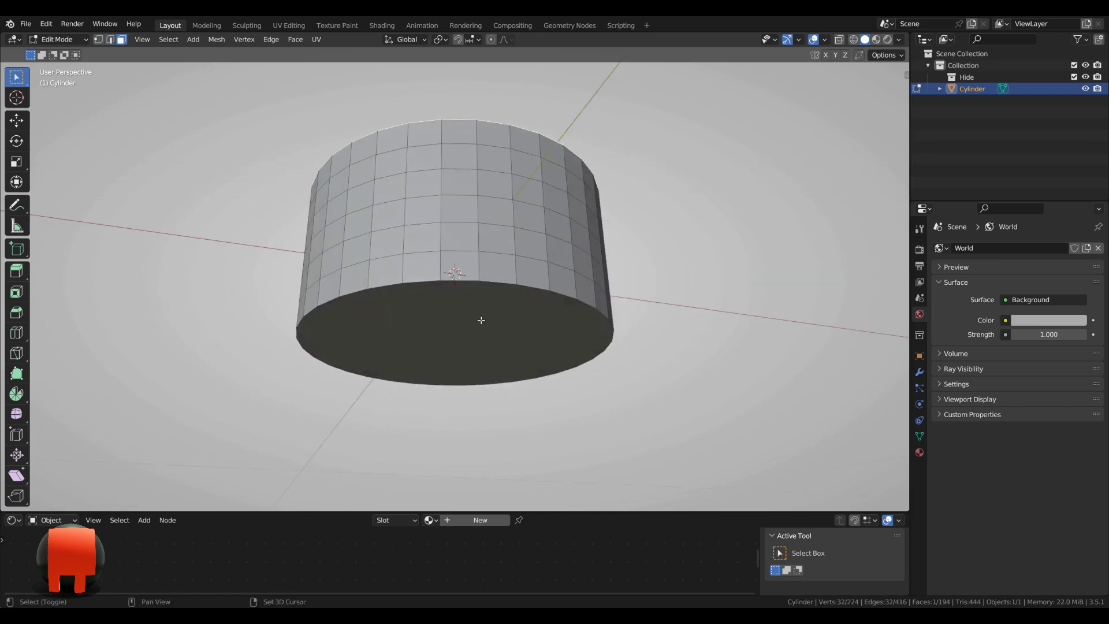
shift+click(480, 319)
middle_drag(532, 245, 526, 306)
key(x)
click(527, 307)
scroll(525, 306, down, 1)
key(Tab)
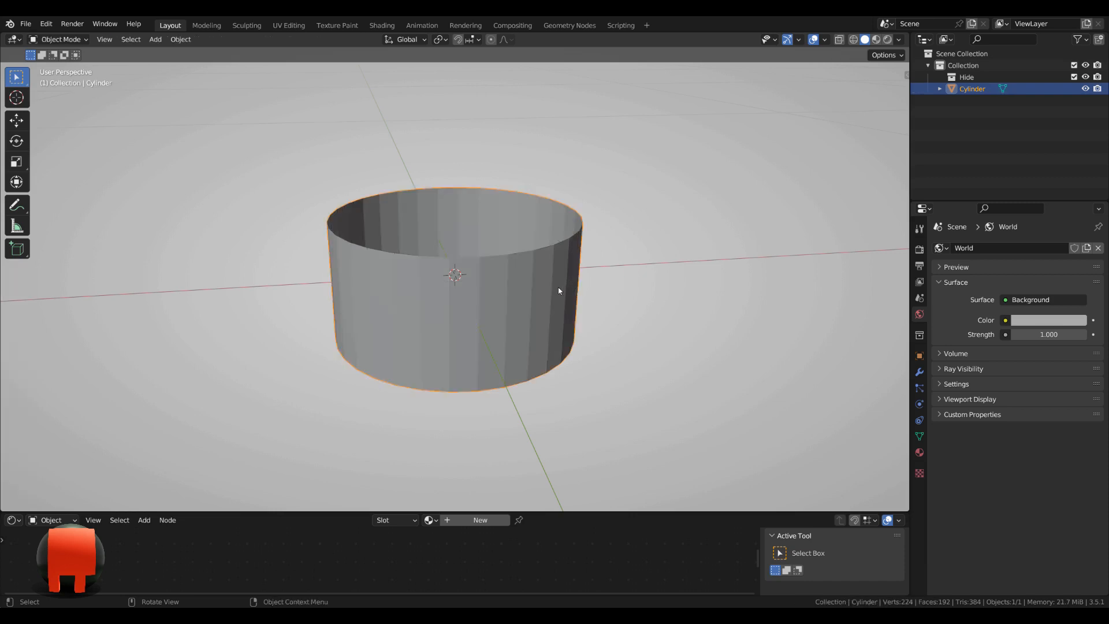
Step: Give the open tube a level 1 Subdivision modifier and a Solidify modifier with a thickness of 0.005 m
key(ctrl+1)
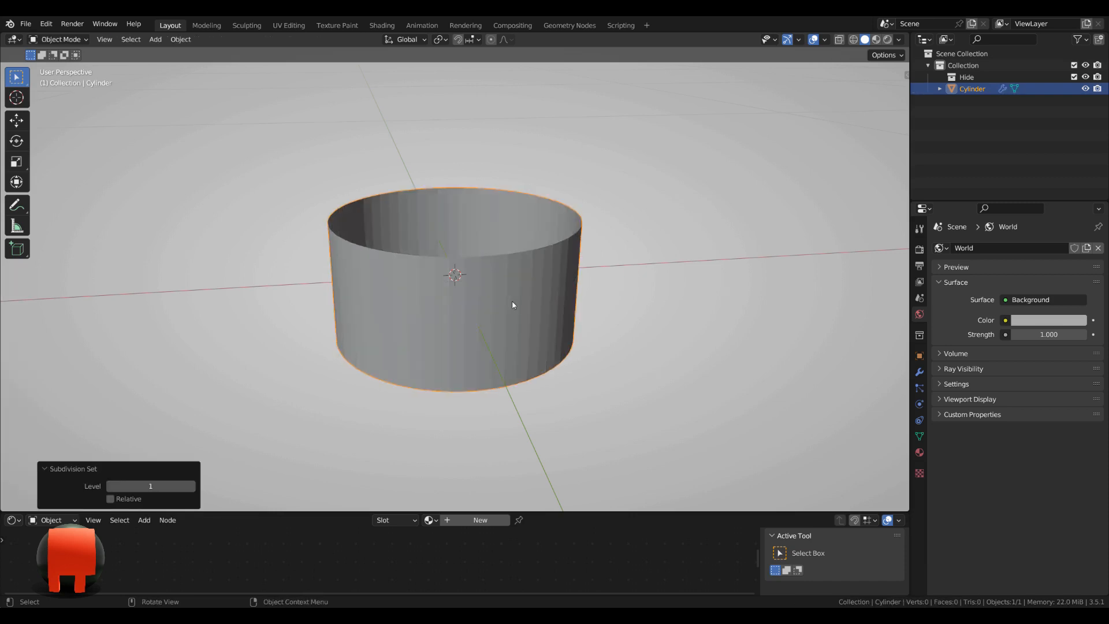
click(918, 372)
click(985, 249)
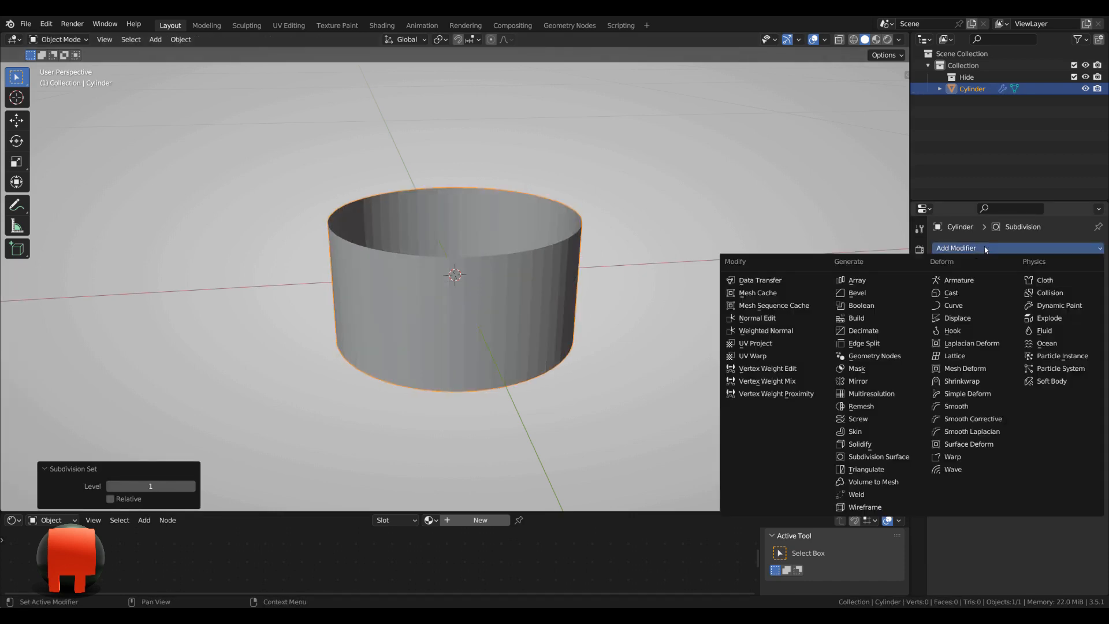
click(865, 444)
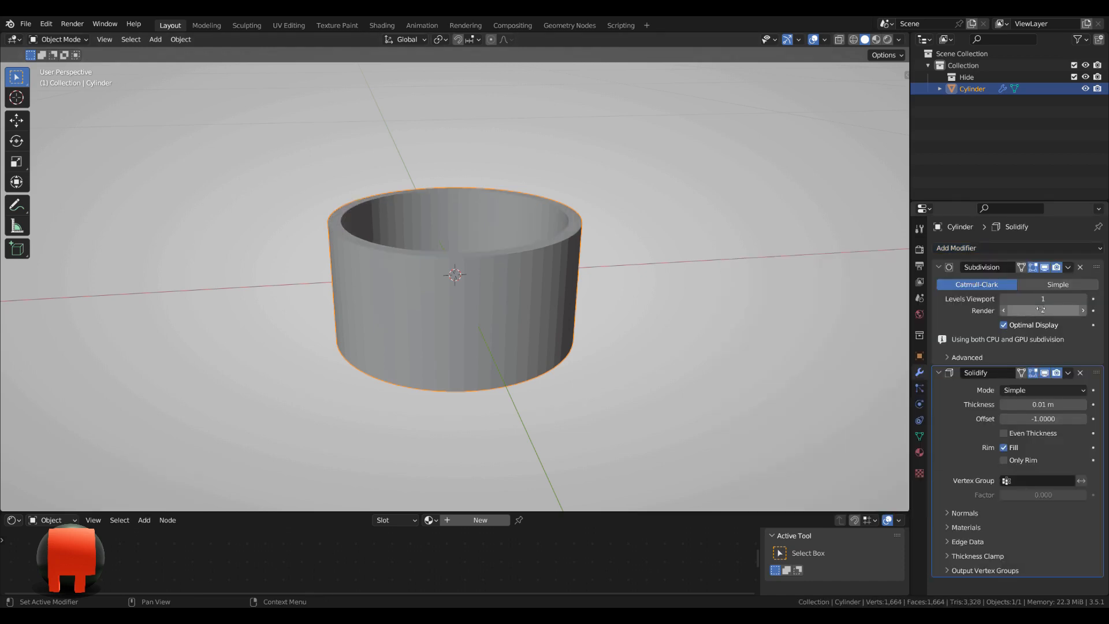
click(1047, 405)
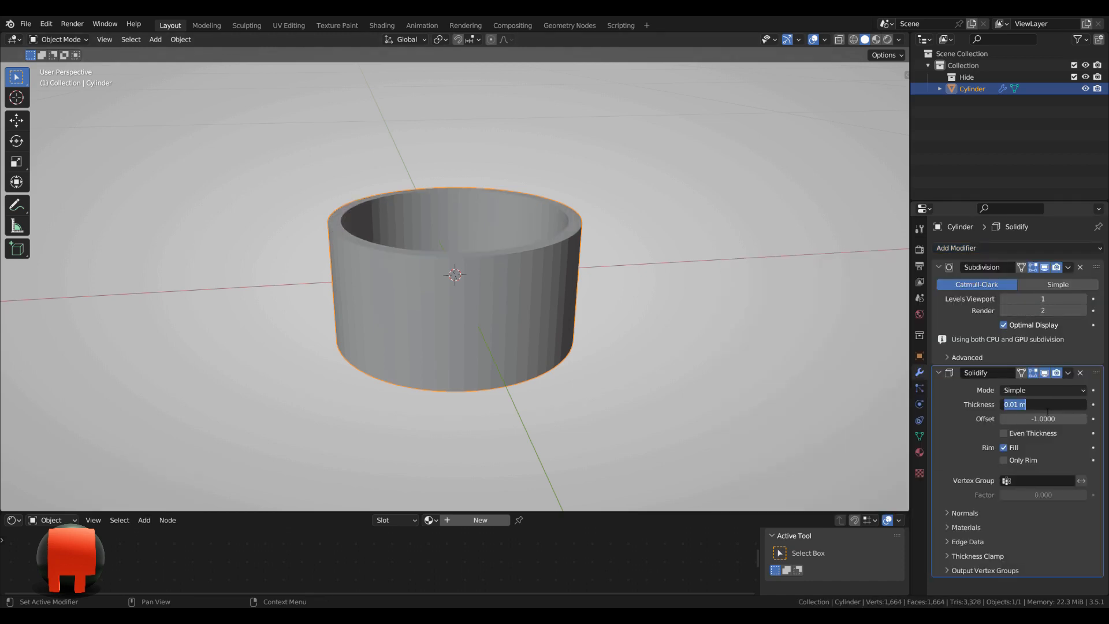
key(BackSpace)
text(.005)
key(Return)
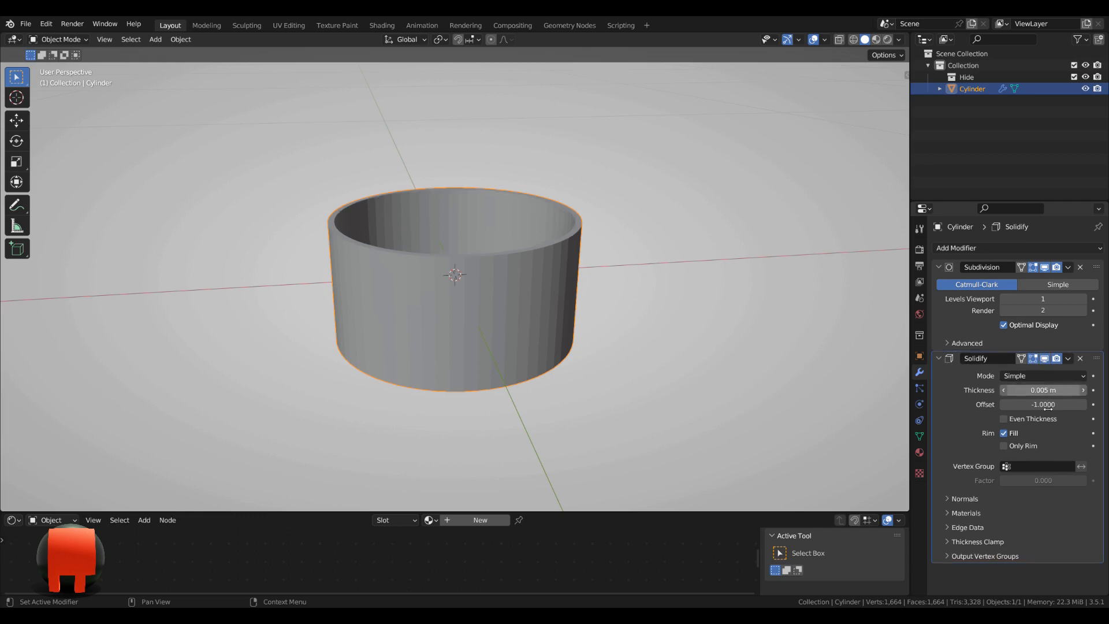
Step: Add a Bevel modifier with 2 segments to the tube and collapse the modifier settings
click(939, 268)
click(938, 282)
click(958, 247)
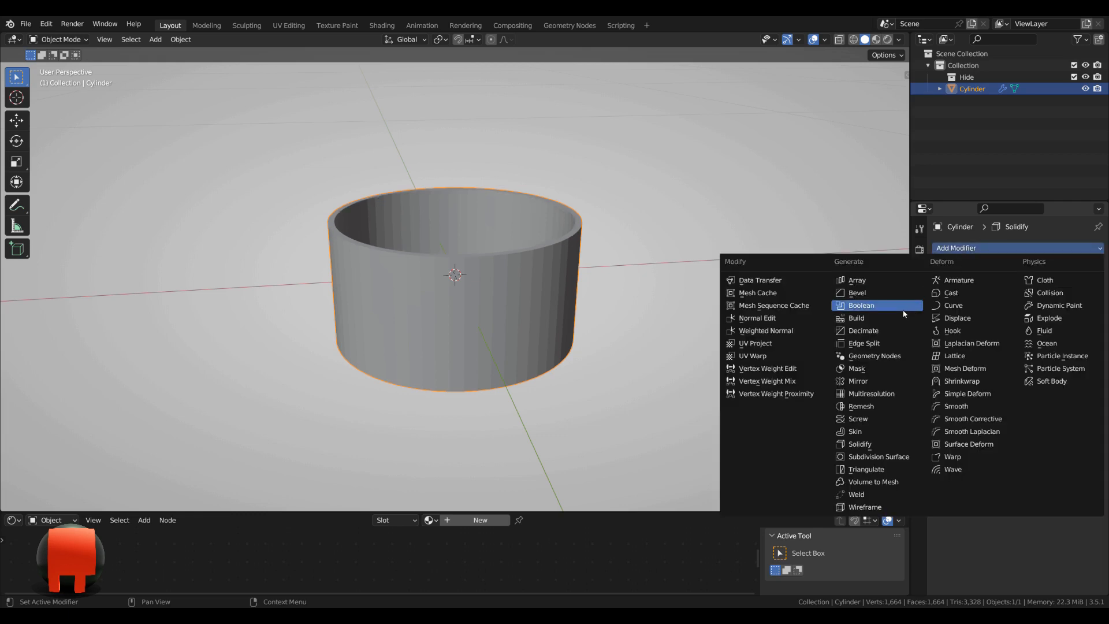
click(853, 306)
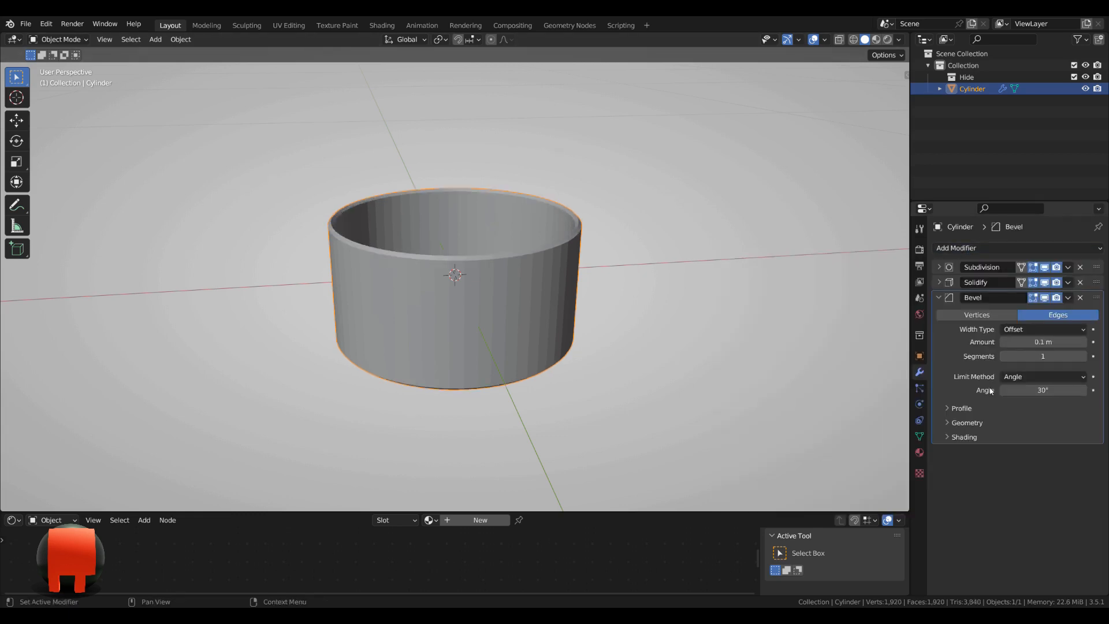
click(1082, 356)
click(938, 297)
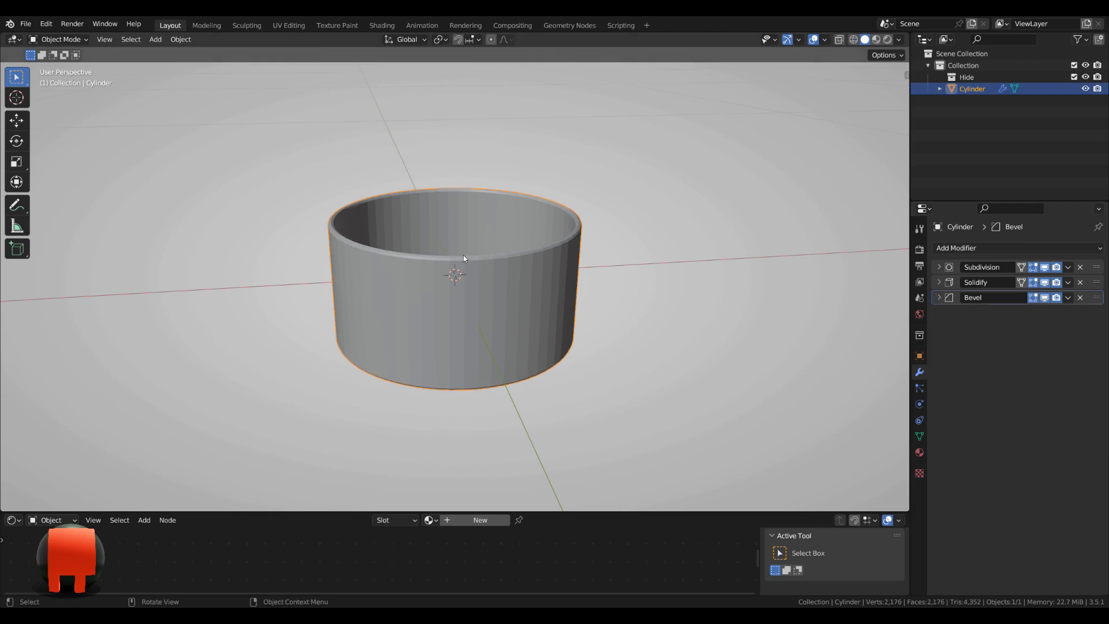
Step: Apply smooth shading to the tube
middle_drag(466, 256, 467, 284)
right_click(442, 281)
click(443, 281)
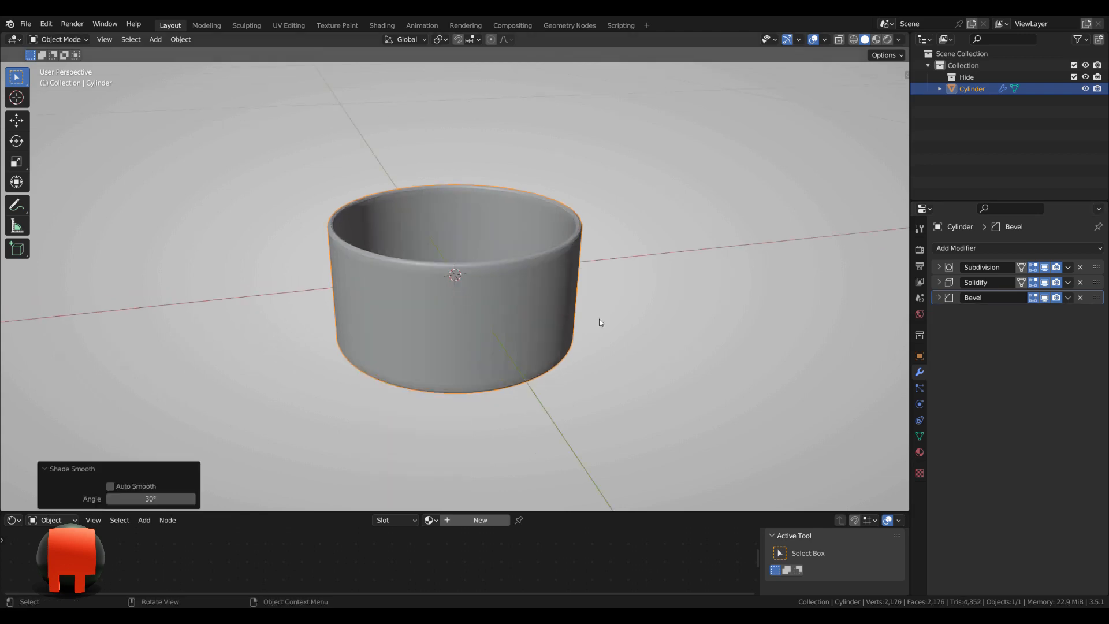
middle_drag(598, 318, 587, 315)
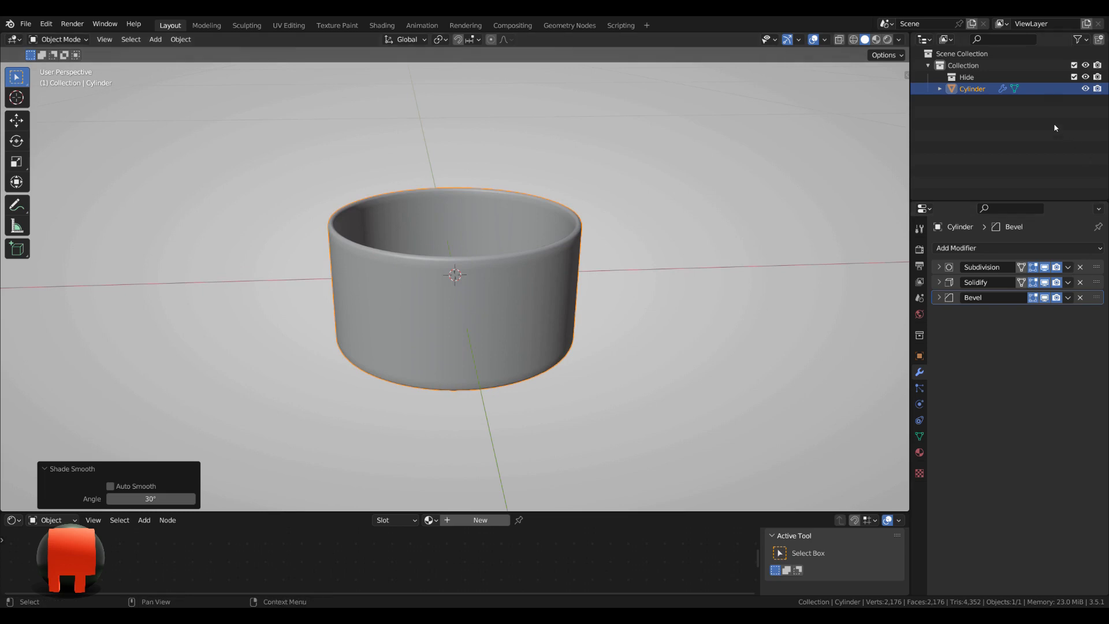
Step: Add a point light at the scene origin
scroll(506, 310, down, 4)
middle_drag(507, 313, 509, 319)
key(shift+a)
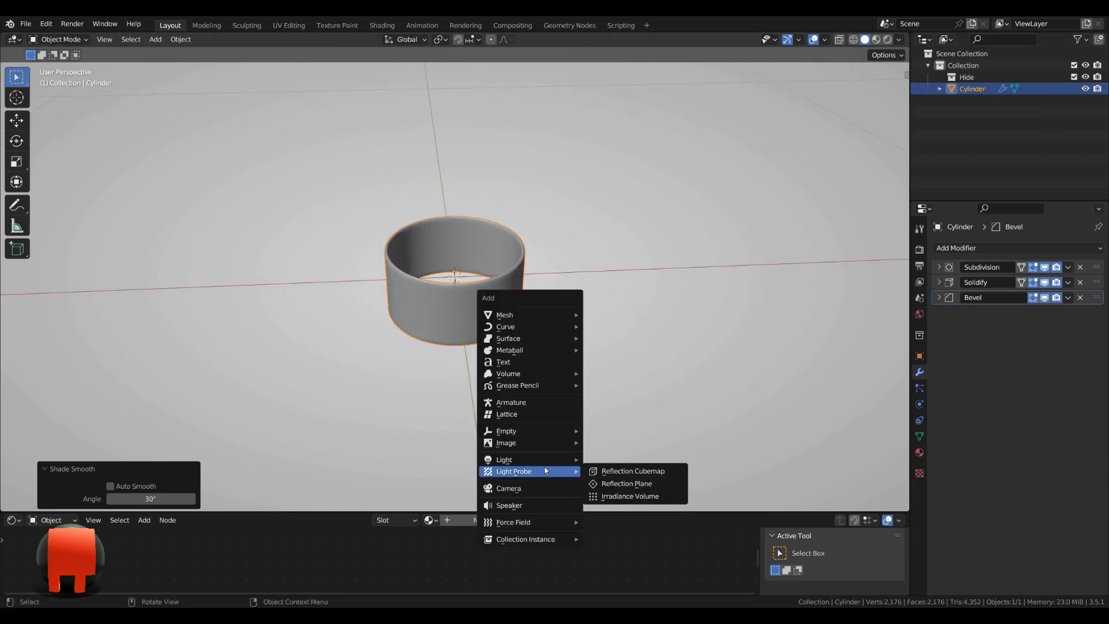
mouse_move(544, 456)
click(607, 461)
scroll(572, 402, down, 2)
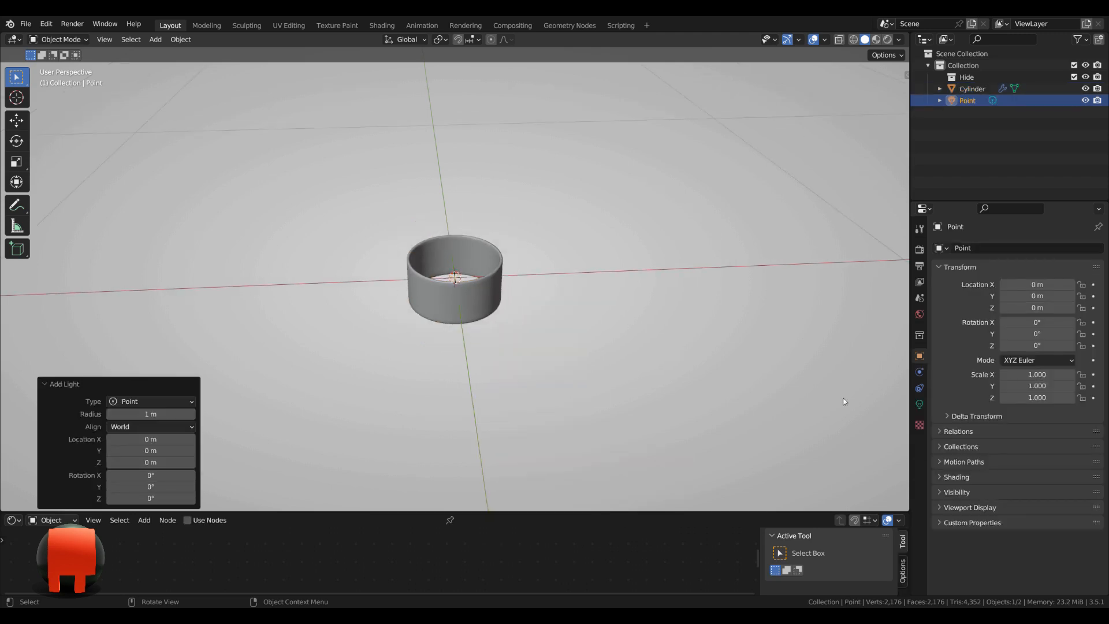
Step: Set the point light's power to 25 W and its radius to 0.15 m
click(920, 405)
click(1048, 327)
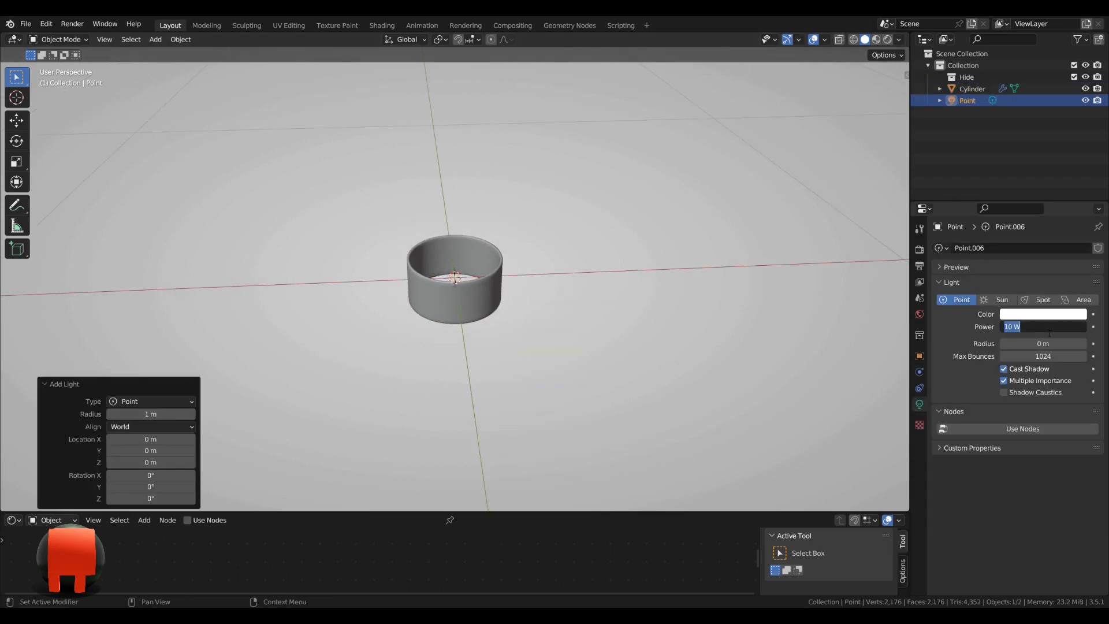
text(25)
key(Return)
click(1064, 346)
key(BackSpace)
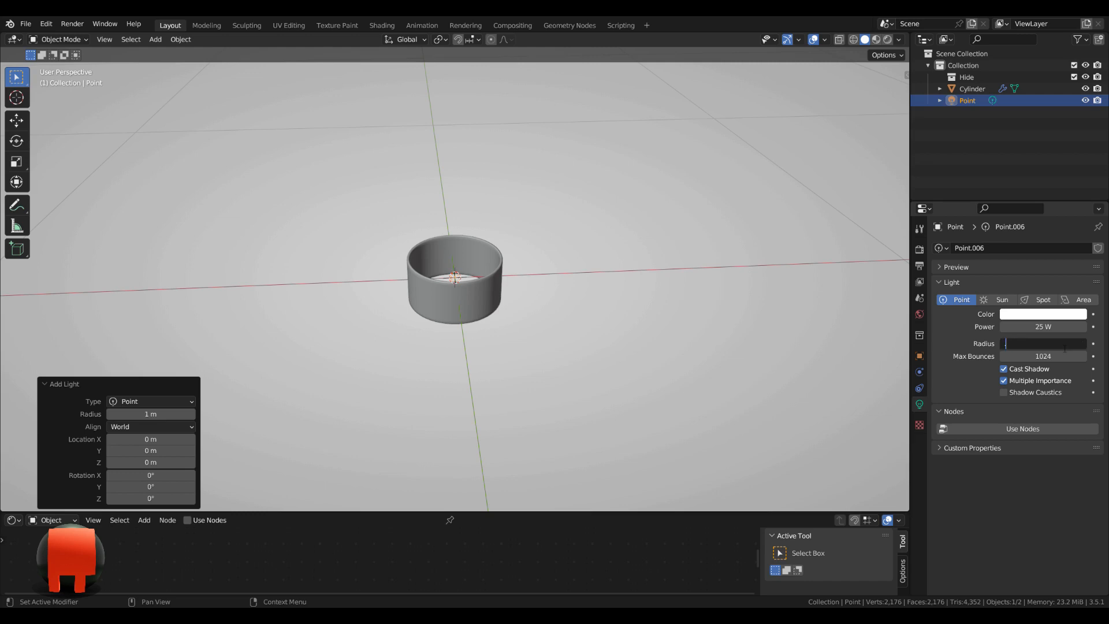
text(.15)
key(Return)
scroll(613, 234, down, 3)
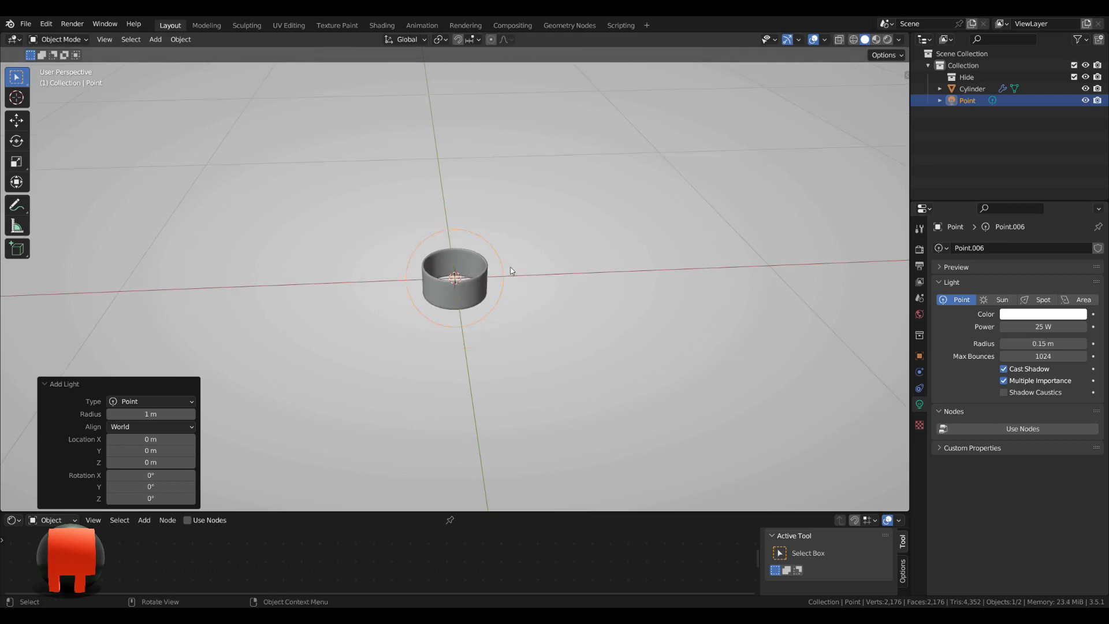
Step: Move the point light 0.7 m up along the Z axis
middle_drag(507, 269, 531, 255)
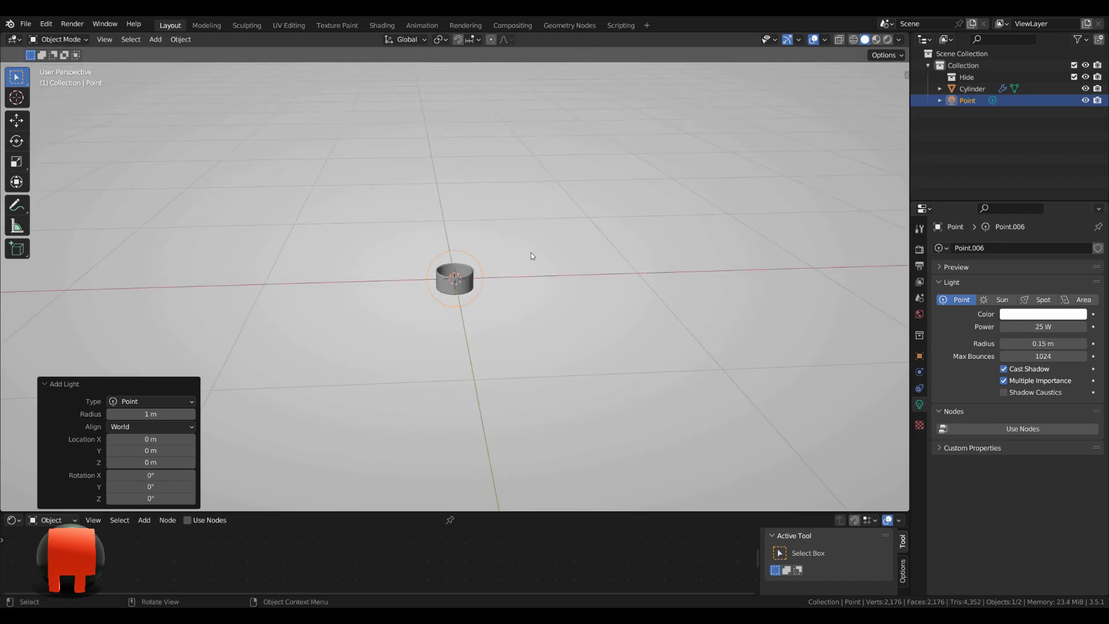
text(gz.7)
key(Return)
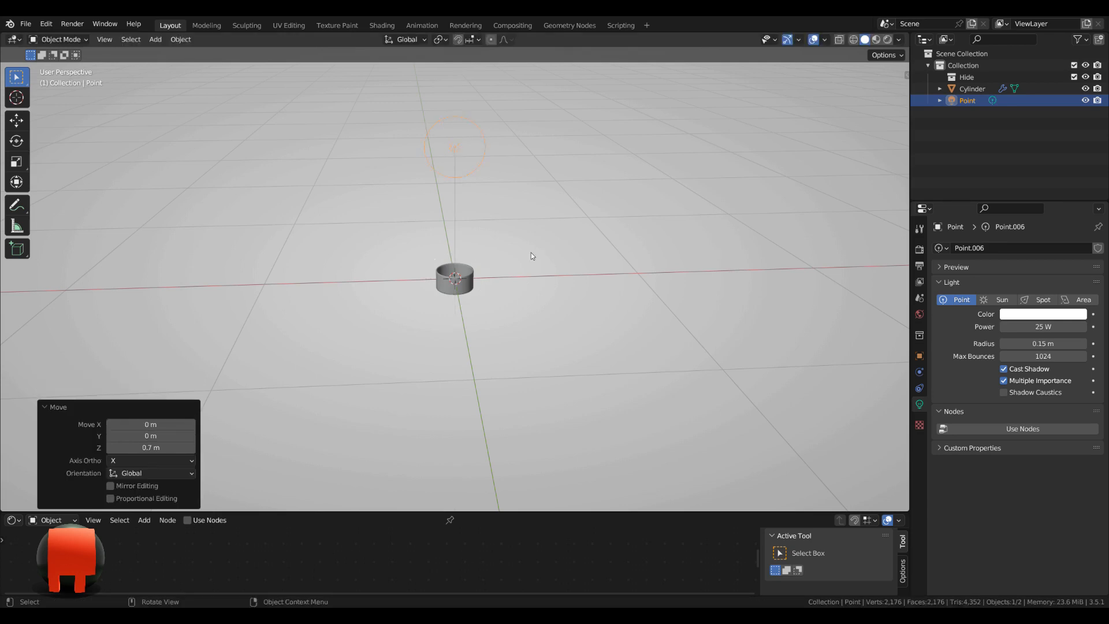
Step: Duplicate the point light in place and move the copy 1 m along the X axis
scroll(490, 259, down, 2)
middle_drag(490, 259, 490, 252)
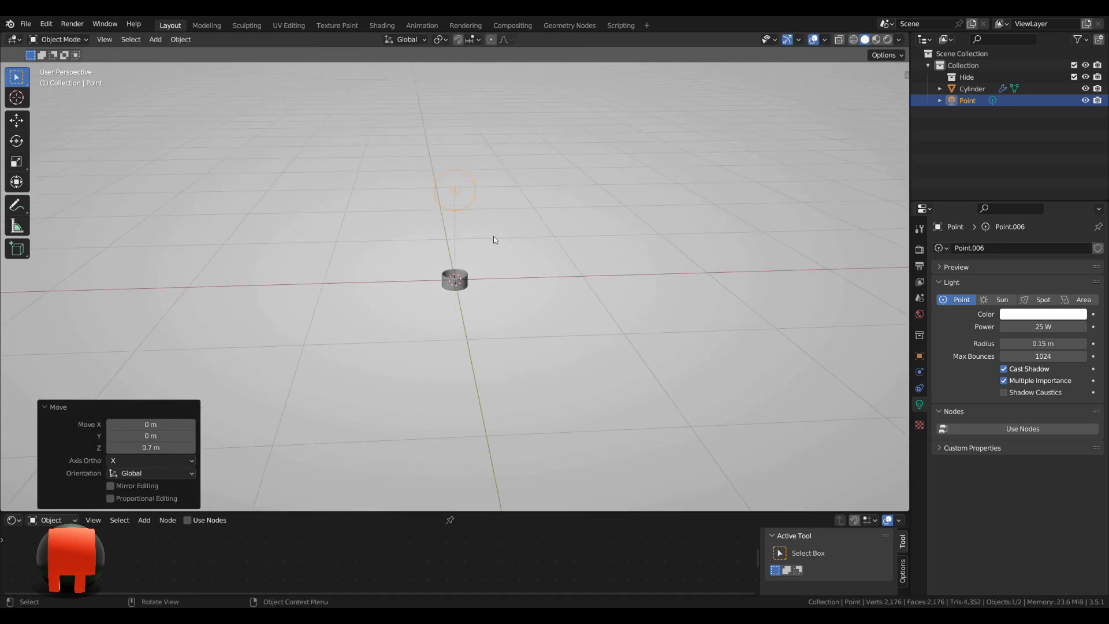
key(shift+d)
key(Escape)
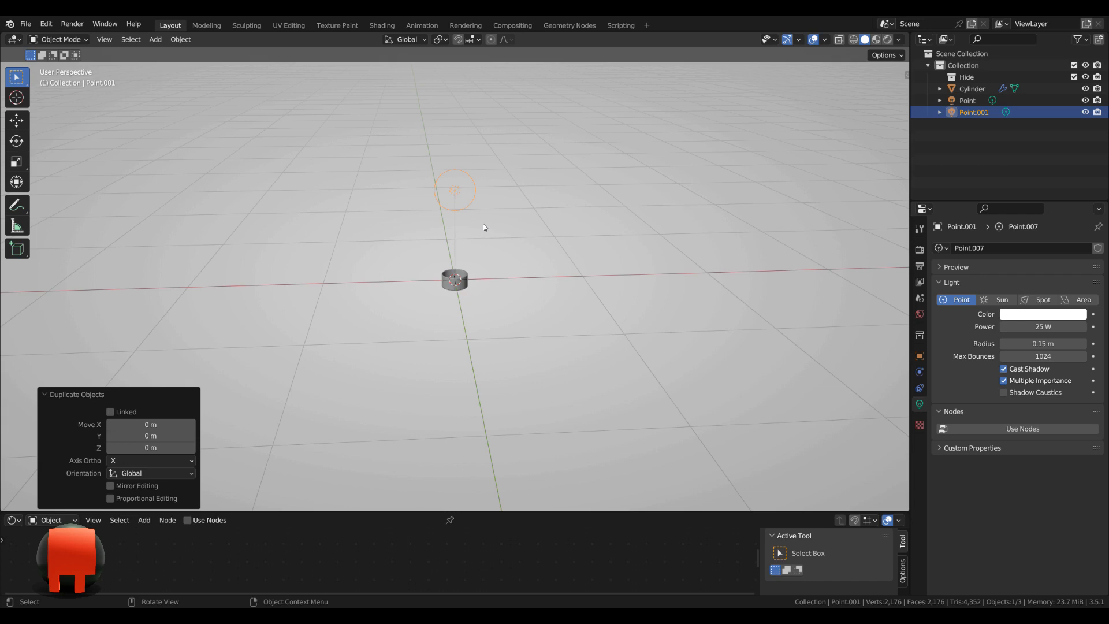
text(gx1)
key(Return)
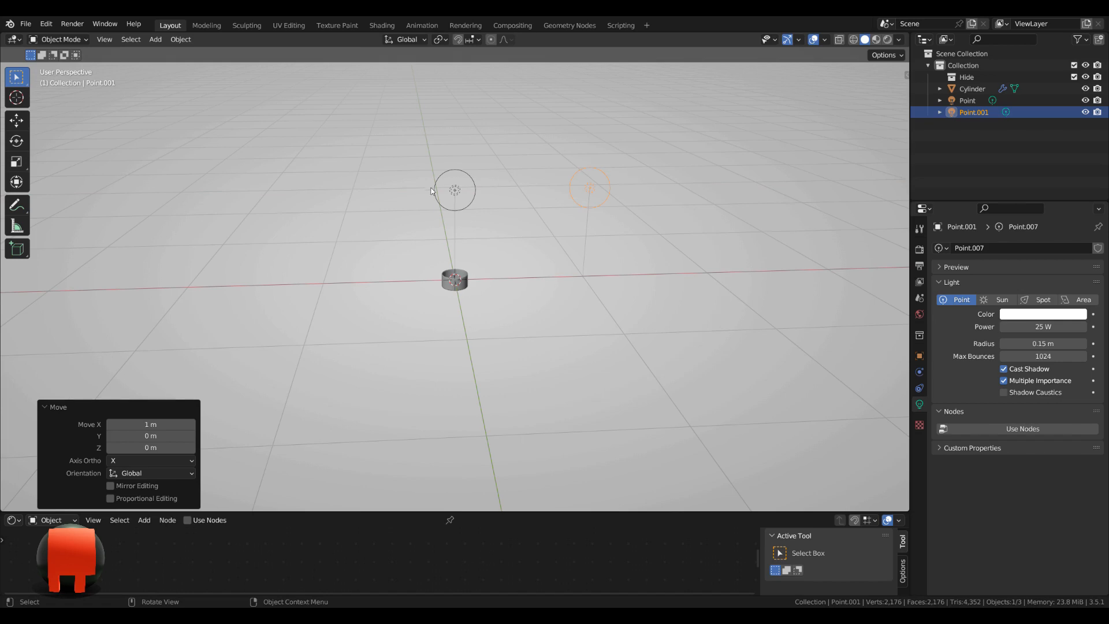
Step: Move the original point light above the tube 1 m along the Y axis
click(501, 216)
text(gy1)
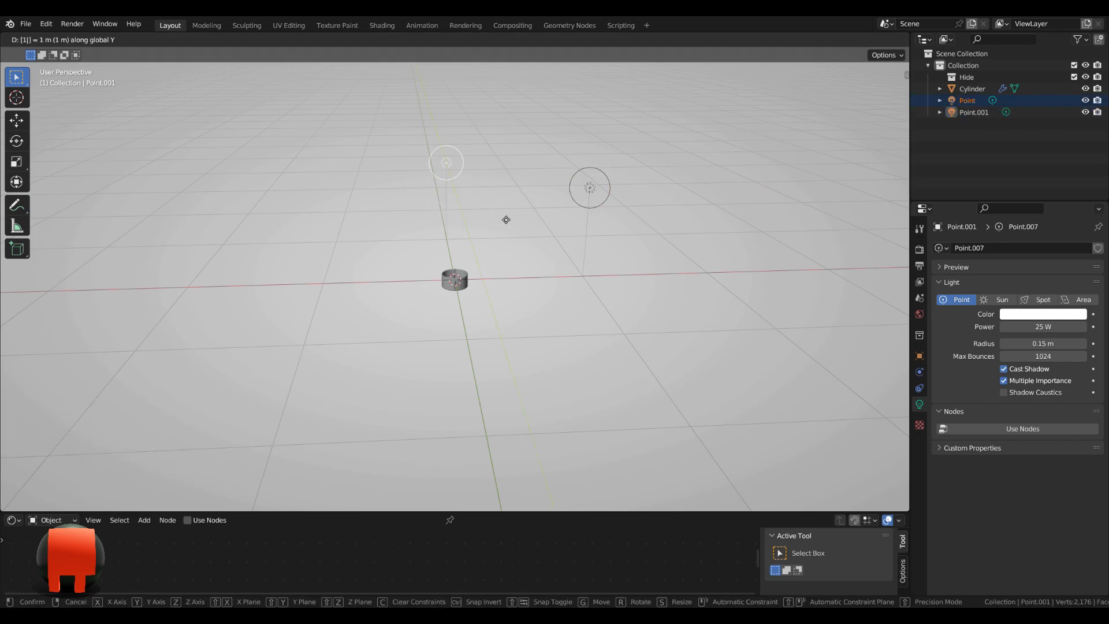
key(Return)
key(KP_7)
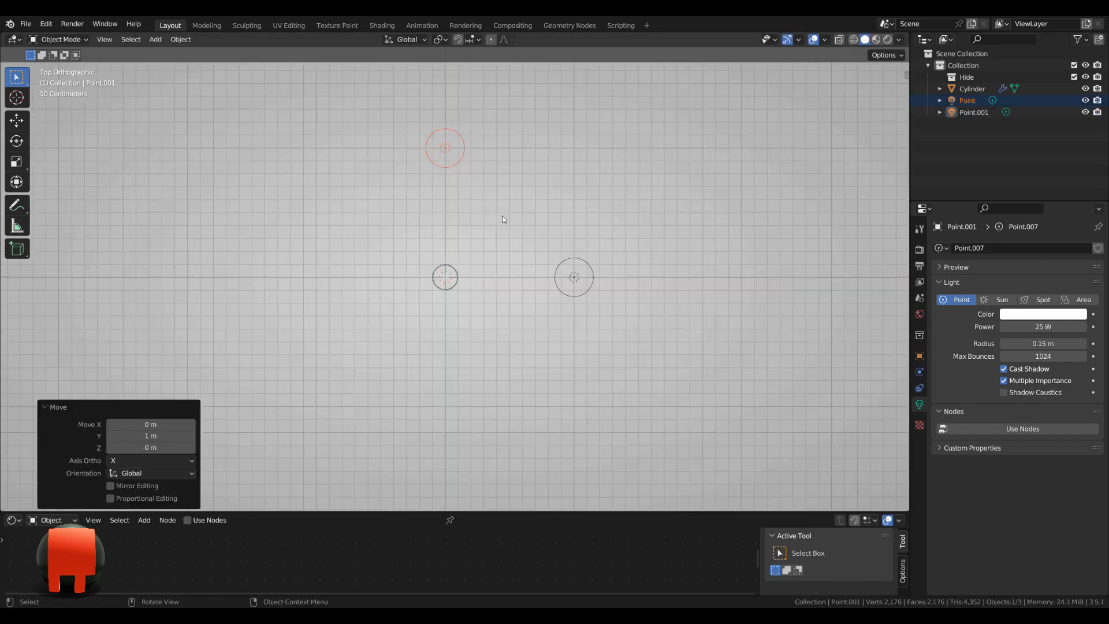
scroll(533, 238, down, 1)
shift+middle_drag(534, 237, 467, 237)
scroll(484, 205, up, 1)
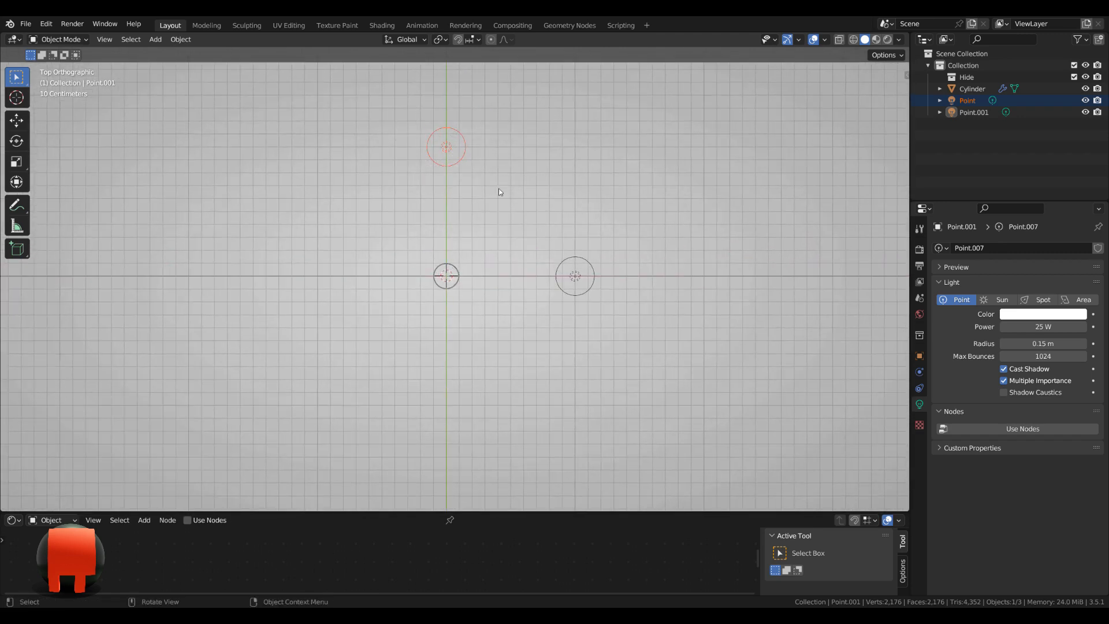
Step: Duplicate the point light on the Y axis to the negative X and Y side of the tube, and shift the original slightly toward negative X
key(shift+d)
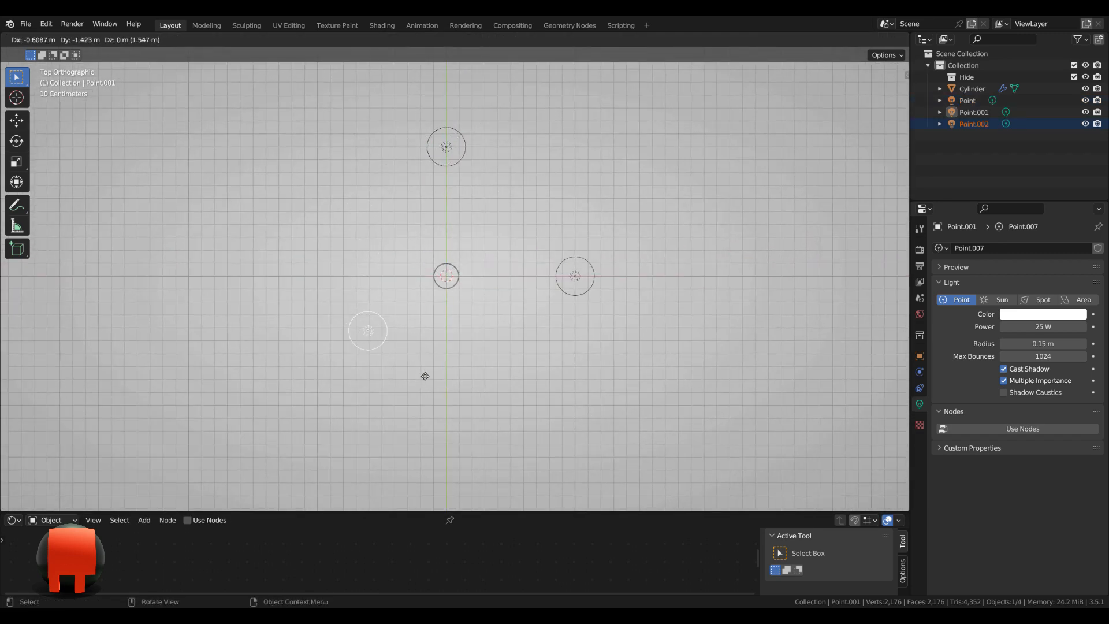
click(401, 388)
shift+click(446, 146)
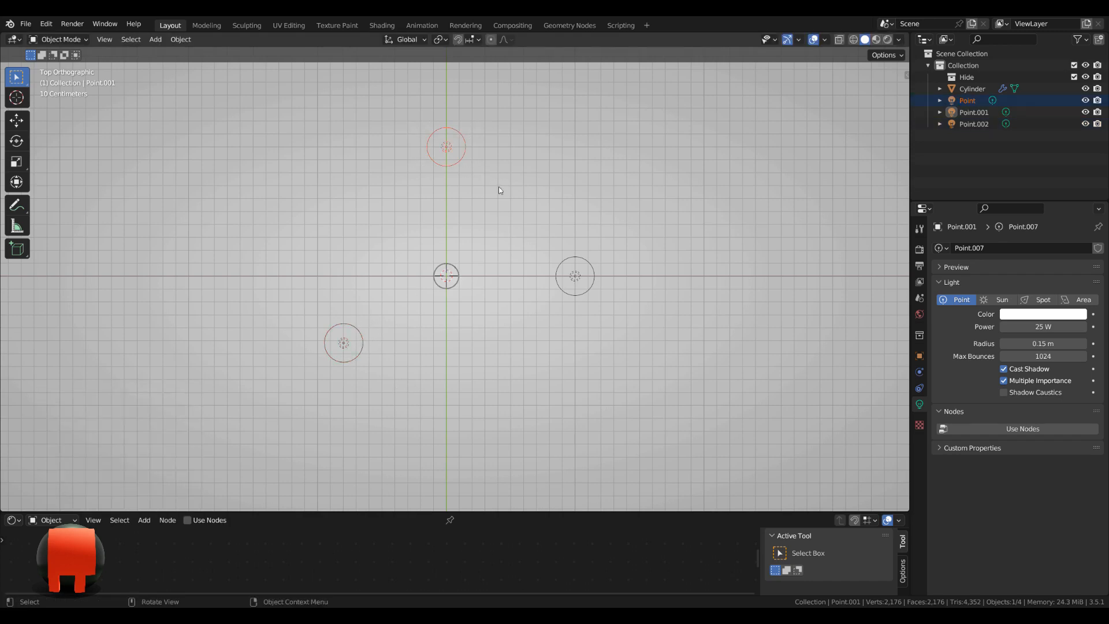
key(g)
click(479, 188)
Step: Nudge the duplicated point light on the negative X and Y side, and move it -1.4 m along the Z axis
drag(303, 303, 392, 409)
key(g)
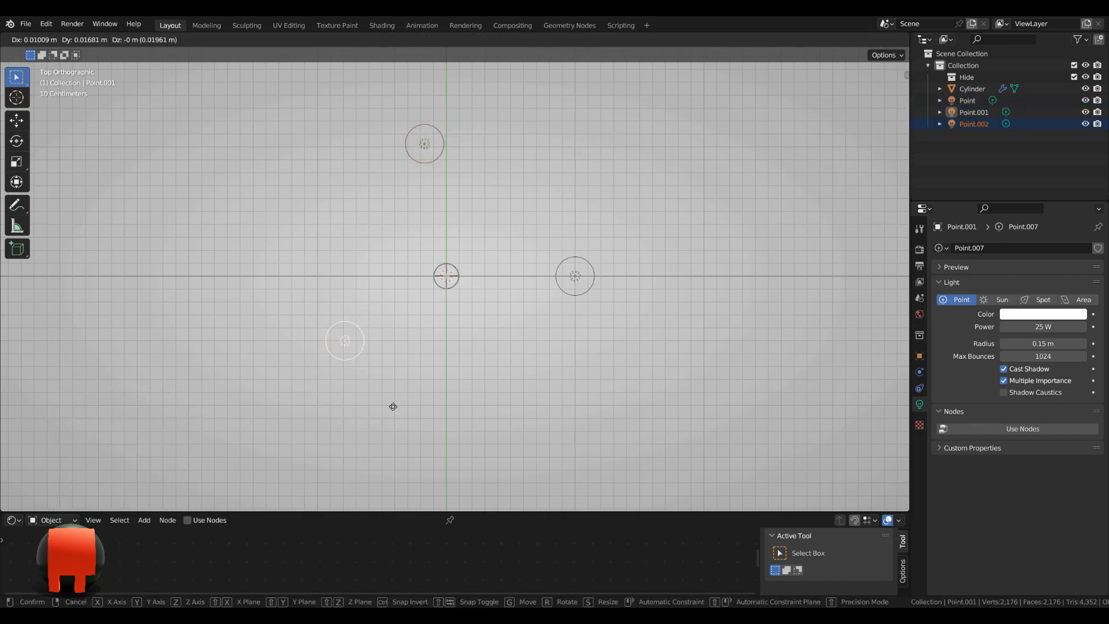
click(394, 402)
middle_drag(414, 377, 356, 202)
key(ctrl+z)
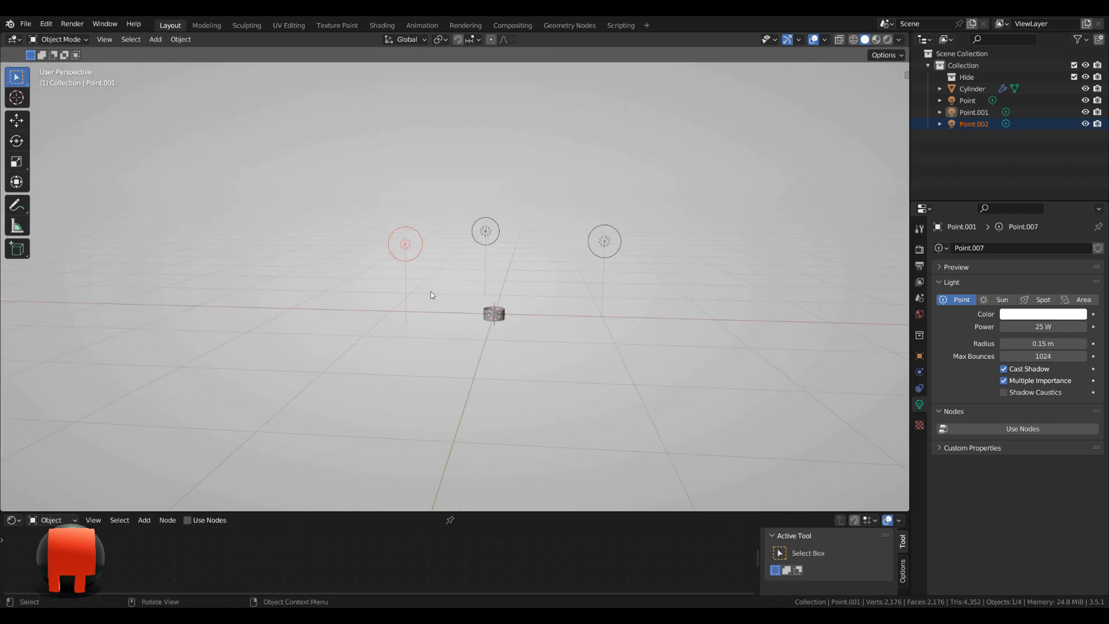
text(gz-1.4)
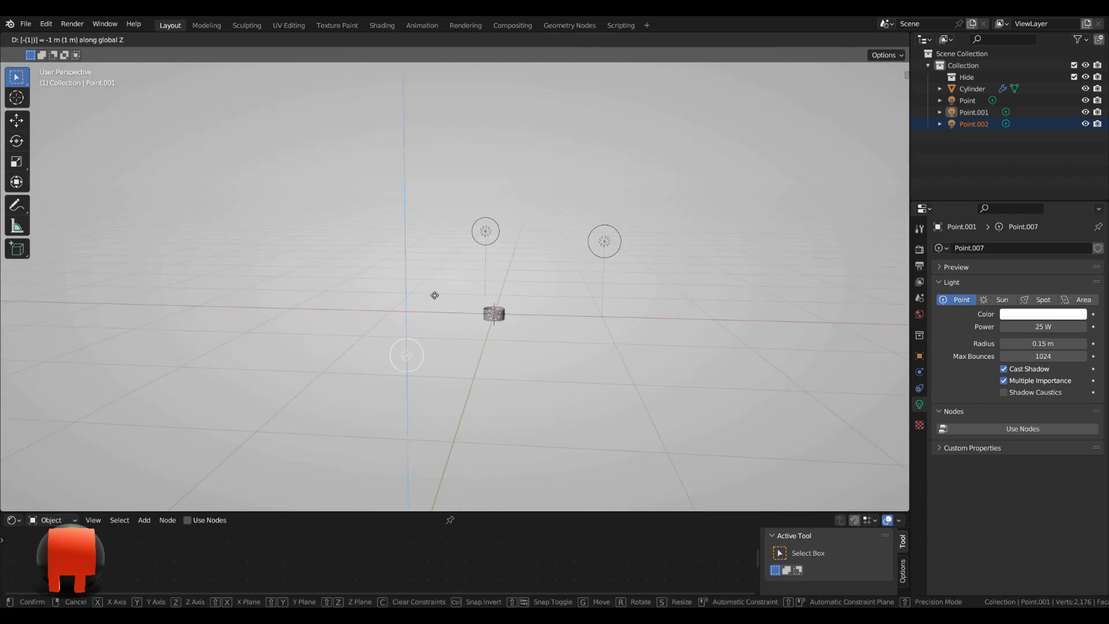
key(Return)
Step: Make the original point light on the positive Y side active and tint it pale blue, hue 0.628 and saturation 0.263
middle_drag(411, 316, 399, 204)
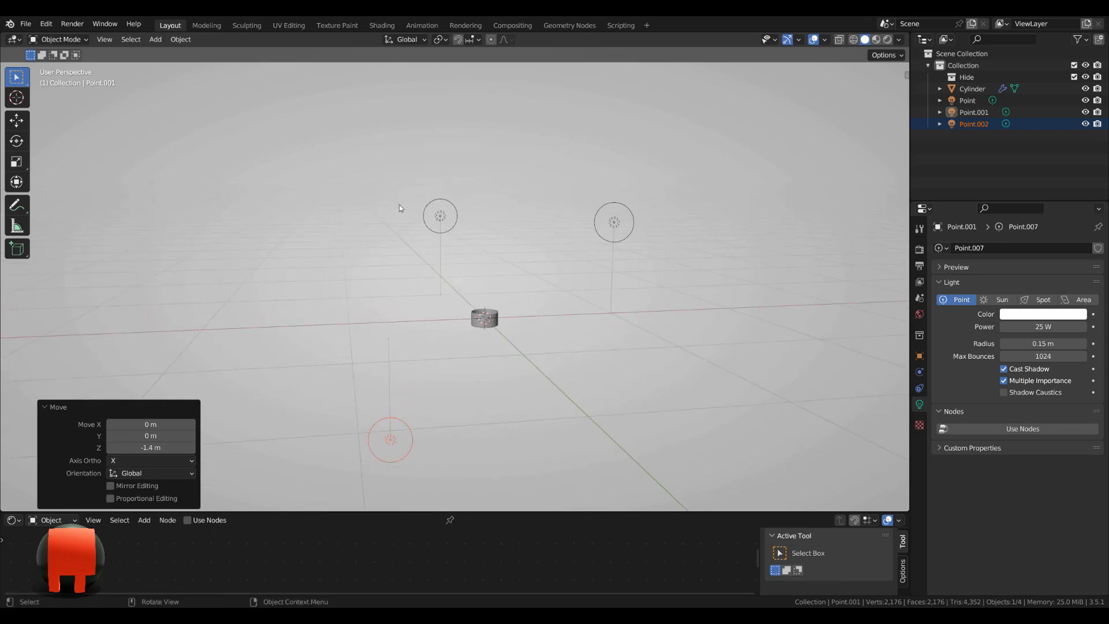
click(439, 216)
click(1042, 318)
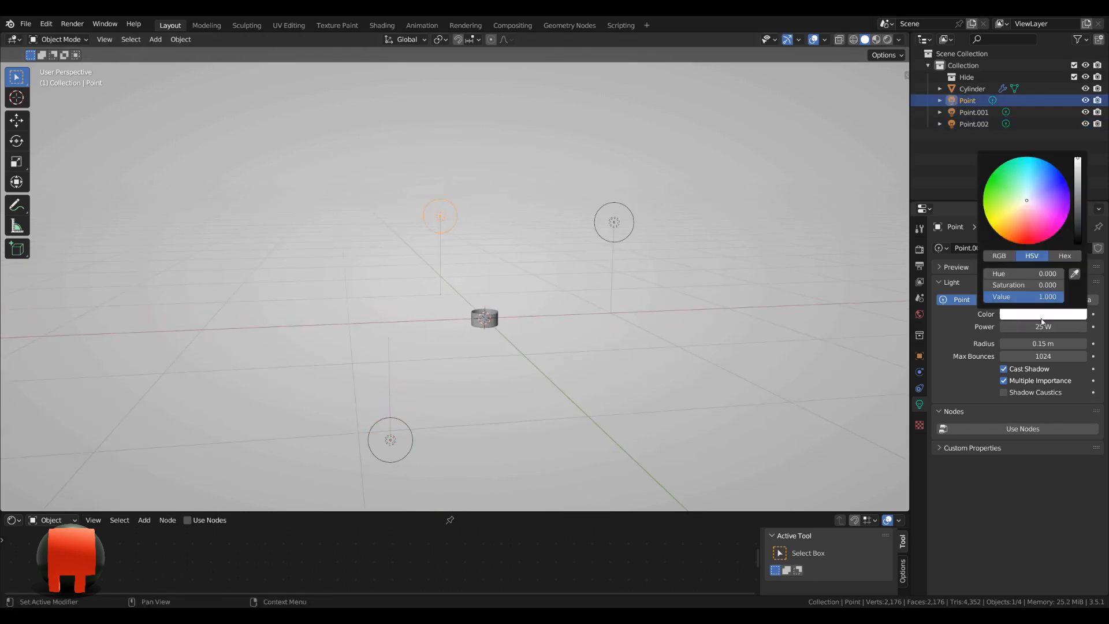
click(1032, 201)
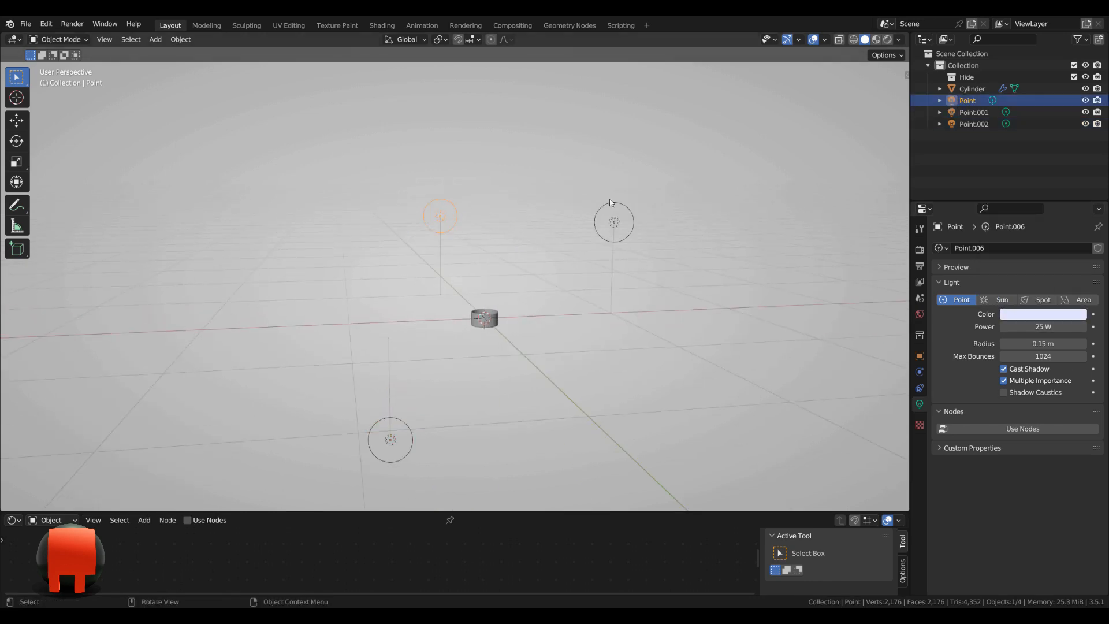
Step: Select the point light on the X axis and set the displayed light color to a pale warm yellow
click(628, 236)
click(1038, 317)
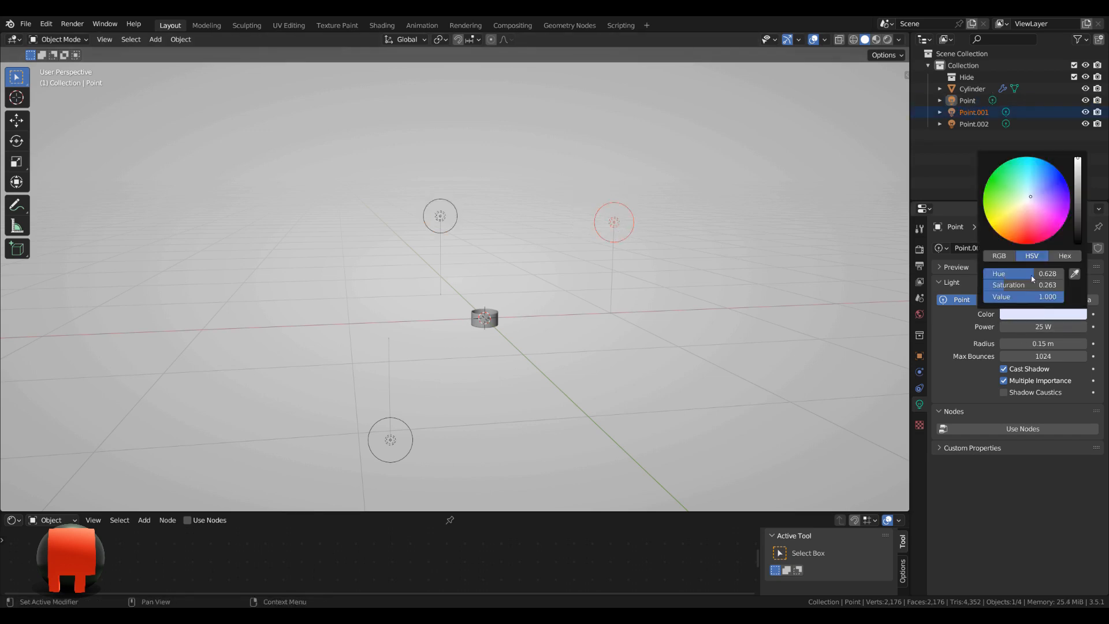
drag(1027, 202, 1022, 203)
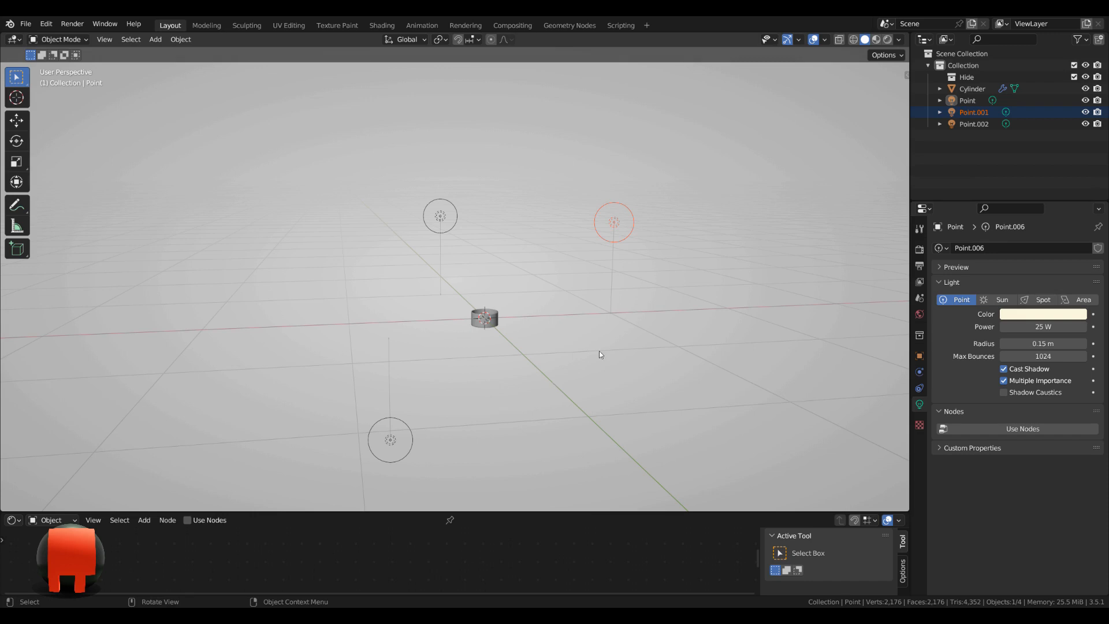
Step: Inspect the color values of the world background
scroll(598, 351, up, 3)
click(919, 314)
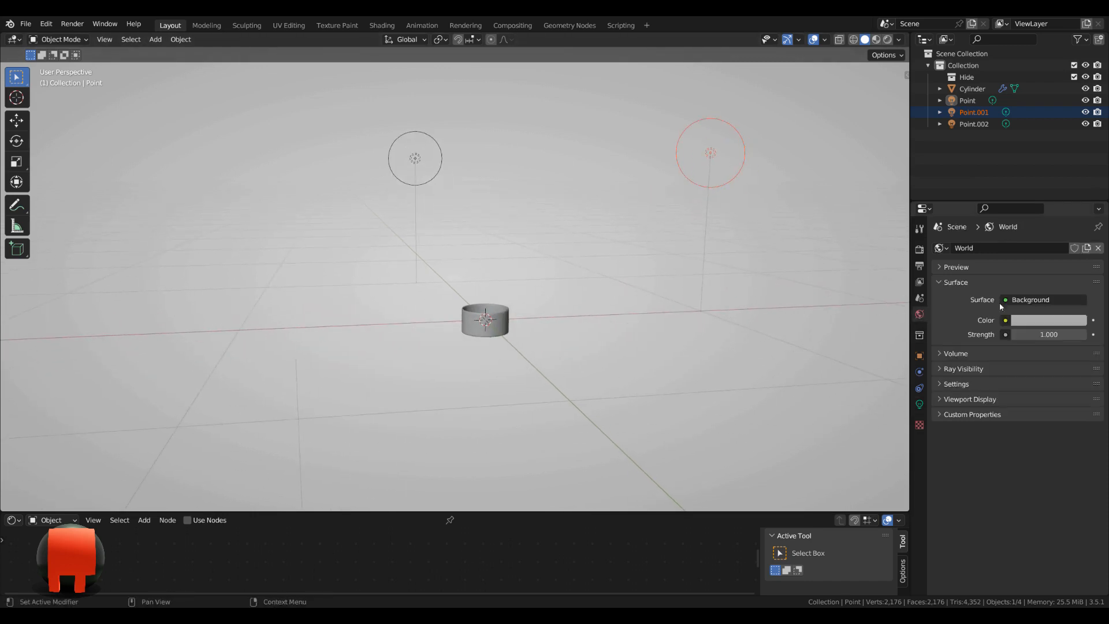
click(1033, 320)
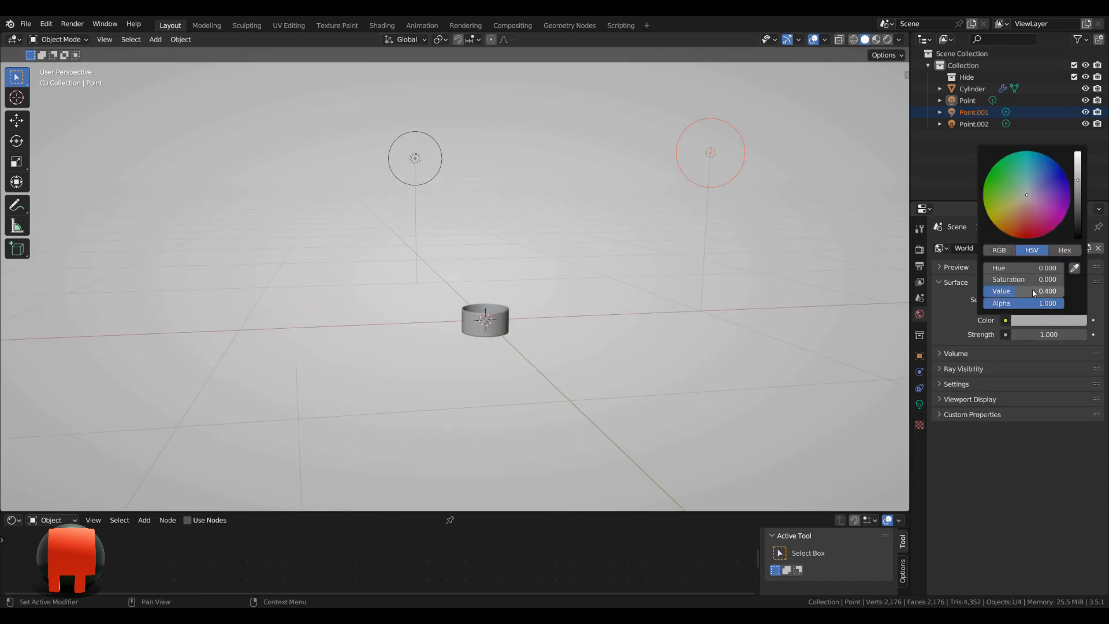
Step: Enlarge the shader editor and give the cylinder a new material named Leather
scroll(535, 330, up, 1)
middle_drag(534, 330, 488, 310)
mouse_move(528, 366)
middle_down()
mouse_move(564, 380)
mouse_move(564, 403)
mouse_move(539, 370)
middle_up()
scroll(564, 403, up, 1)
drag(538, 512, 540, 363)
click(488, 254)
click(456, 368)
double_click(440, 367)
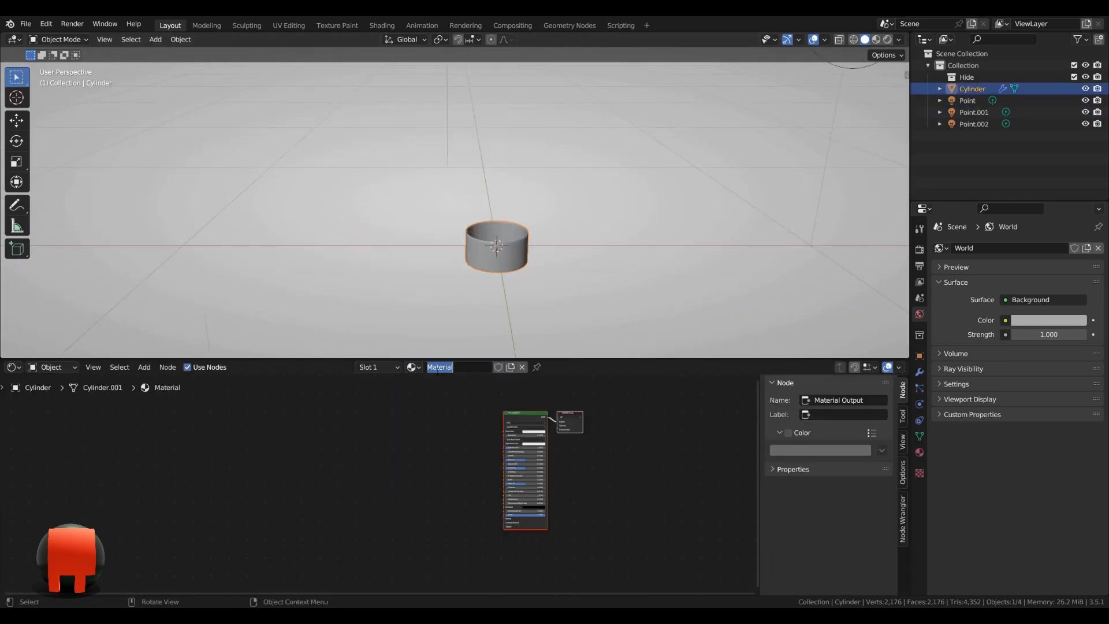
text(Leath)
key(Return)
Step: Add a Voronoi Texture node ahead of the Principled BSDF, with linked Texture Coordinate and Mapping nodes
scroll(470, 416, up, 5)
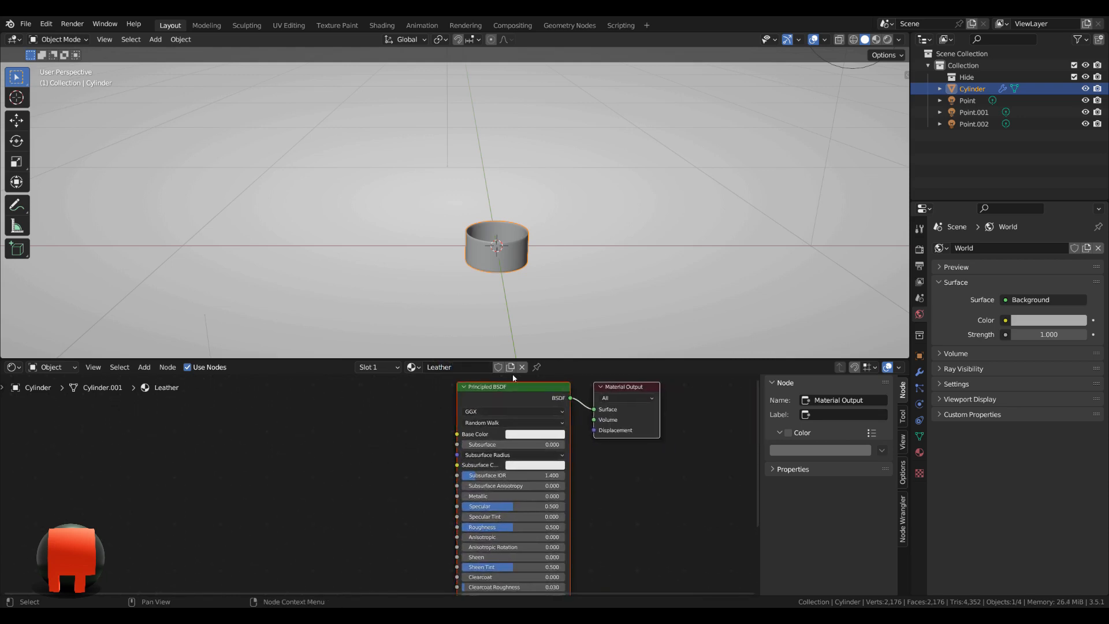
drag(504, 359, 491, 291)
middle_drag(202, 404, 311, 413)
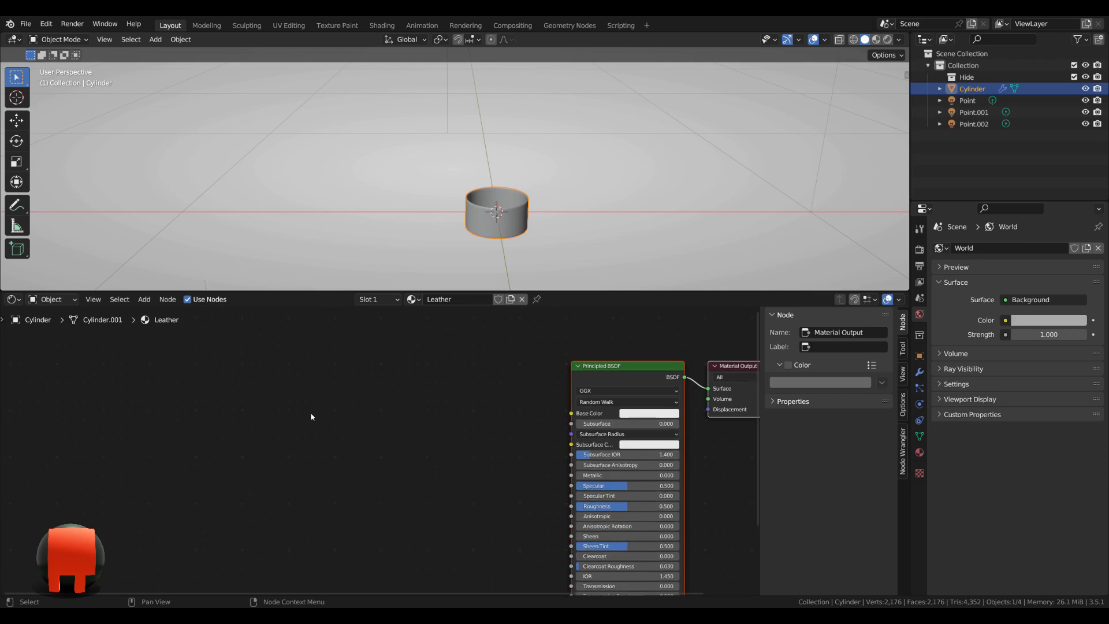
key(shift+a)
click(217, 412)
text(vol)
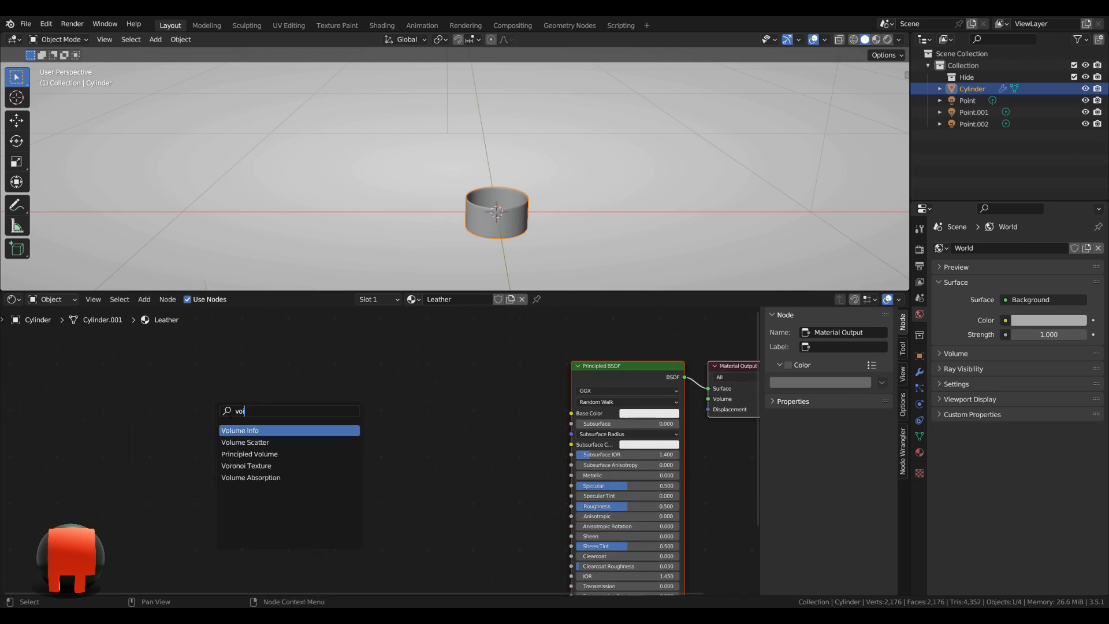
key(BackSpace)
text(r)
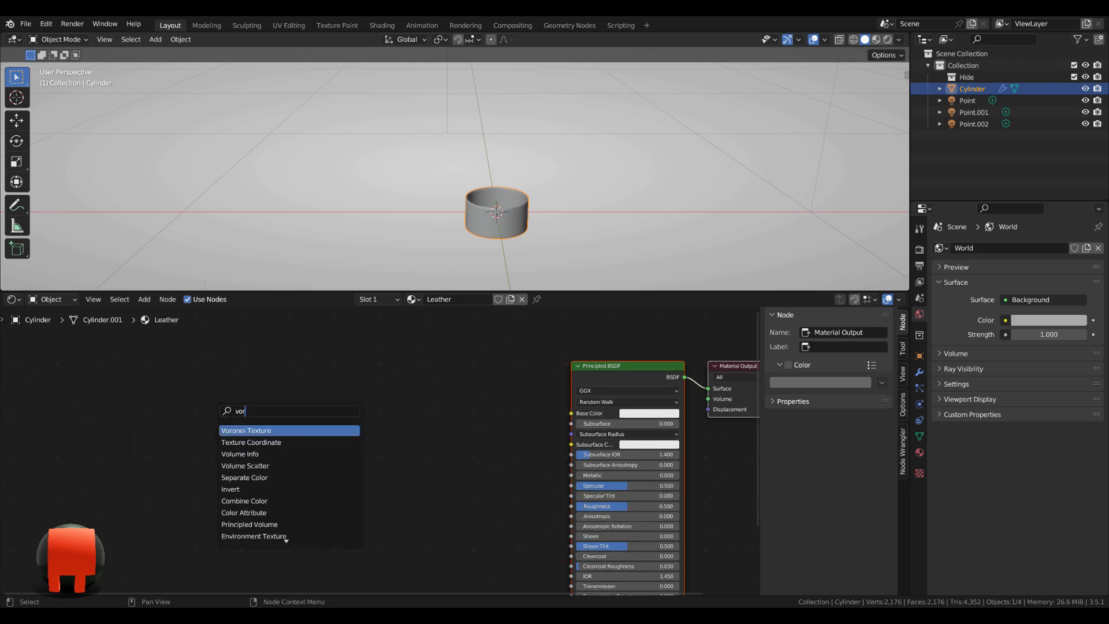
click(263, 430)
click(254, 390)
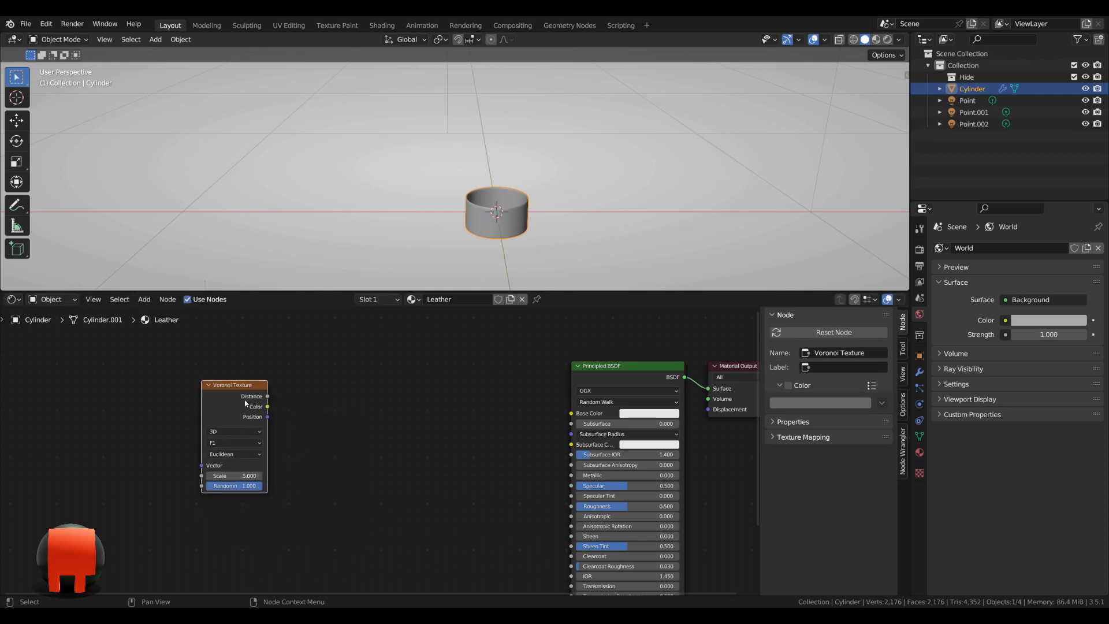
key(ctrl+t)
Step: Set the Voronoi Texture's feature output to Distance to Edge and its scale to 9.8
middle_drag(246, 402, 377, 407)
scroll(379, 403, up, 2)
click(393, 430)
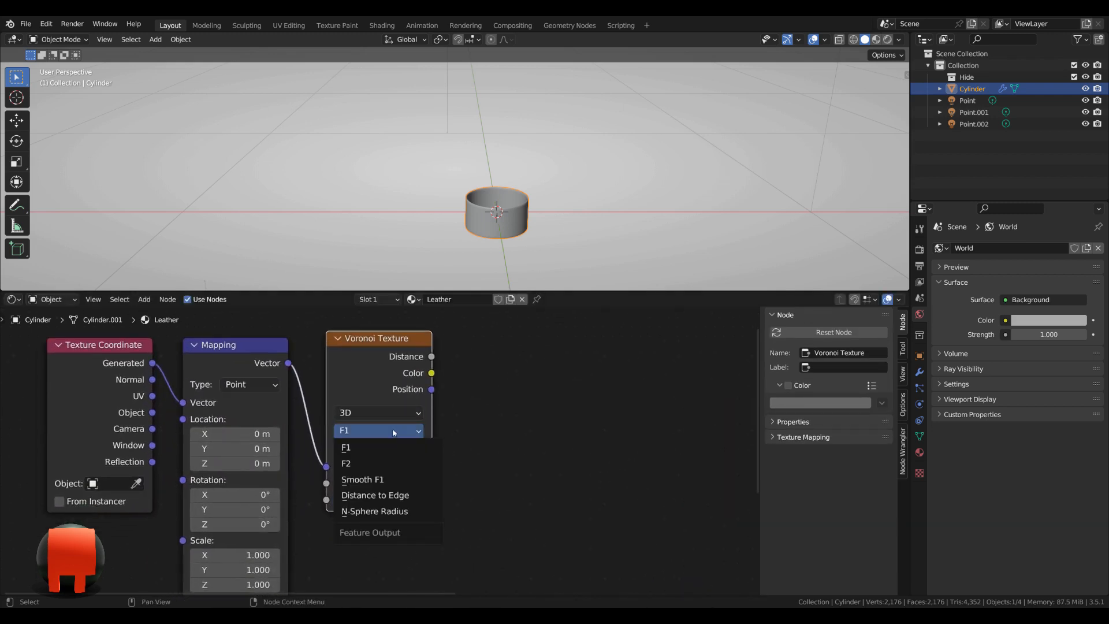
click(400, 497)
scroll(402, 475, up, 1)
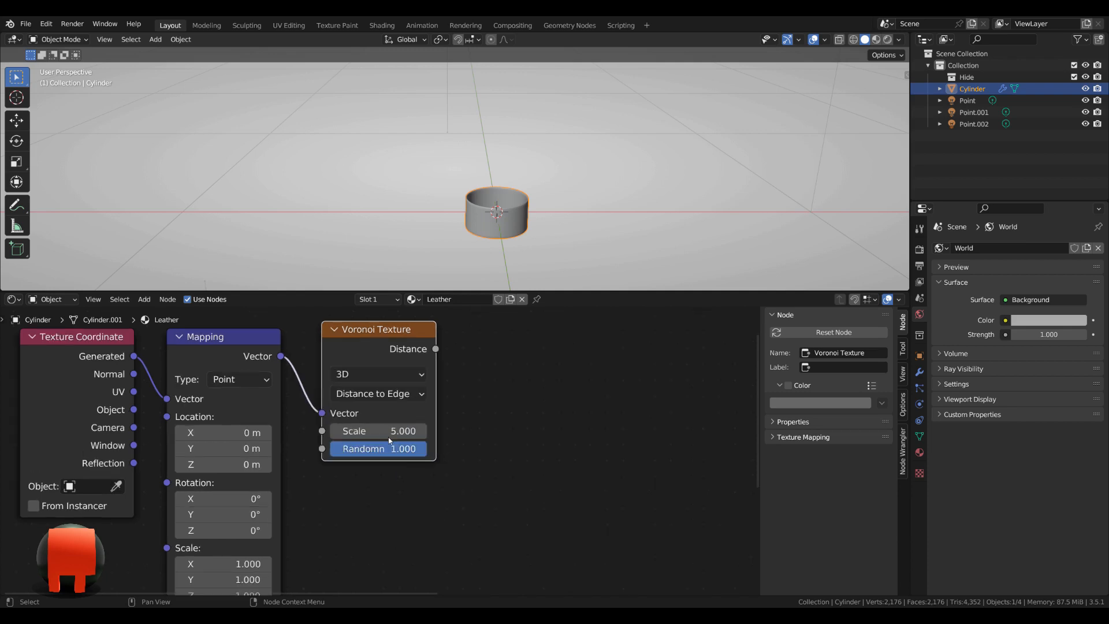
click(390, 429)
text(9.8)
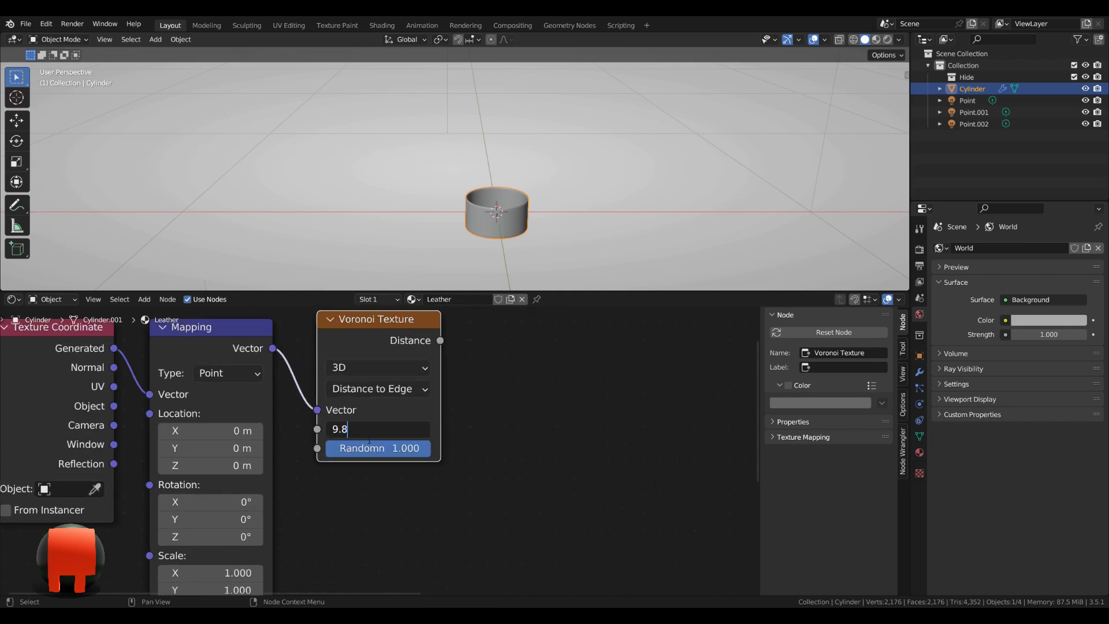
key(Return)
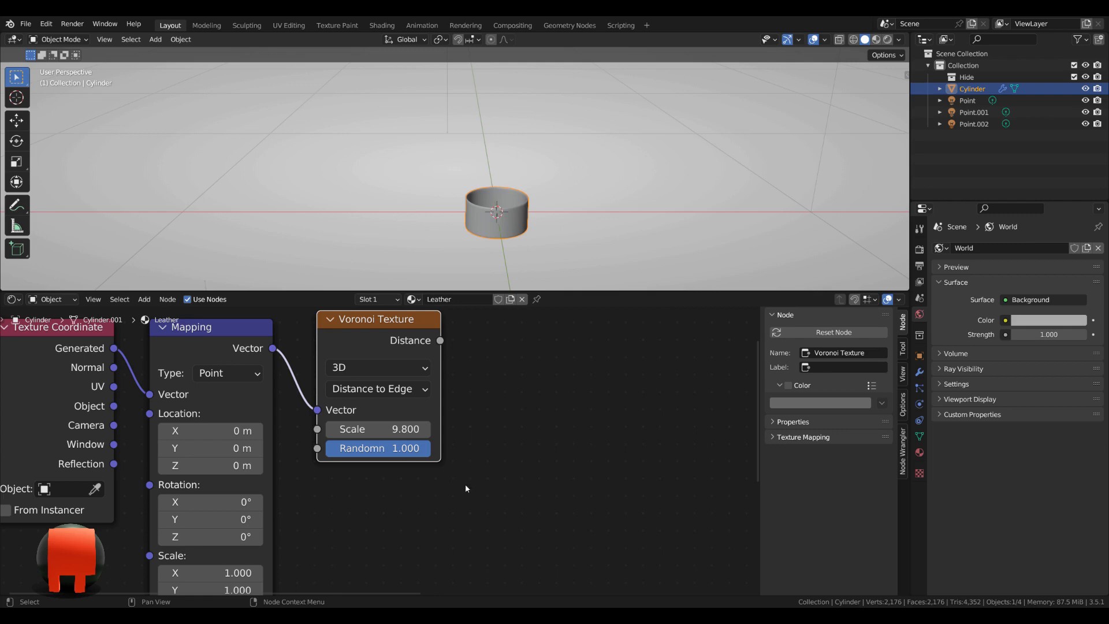
Step: Add a ColorRamp node after the Voronoi Texture and link the Distance output to its Fac input
scroll(466, 488, down, 2)
key(shift+a)
text(c)
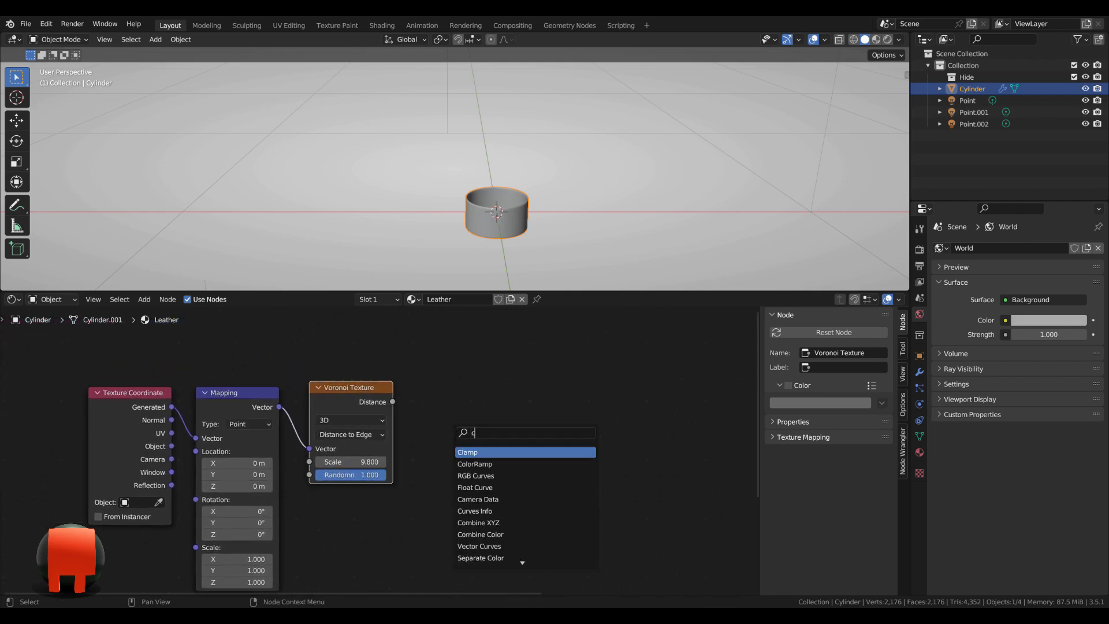
text(ol)
click(470, 452)
click(456, 404)
drag(394, 402, 443, 487)
Step: Set the ColorRamp's black stop to hue 0.043 and saturation 0.91
scroll(624, 455, up, 3)
middle_drag(557, 456, 515, 467)
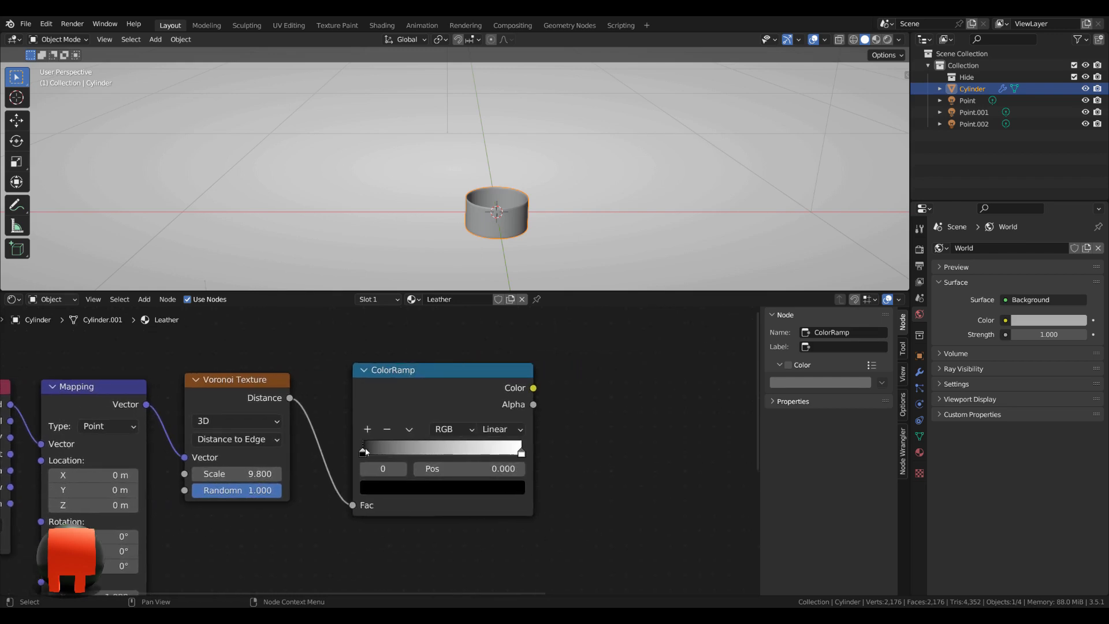
scroll(398, 448, up, 1)
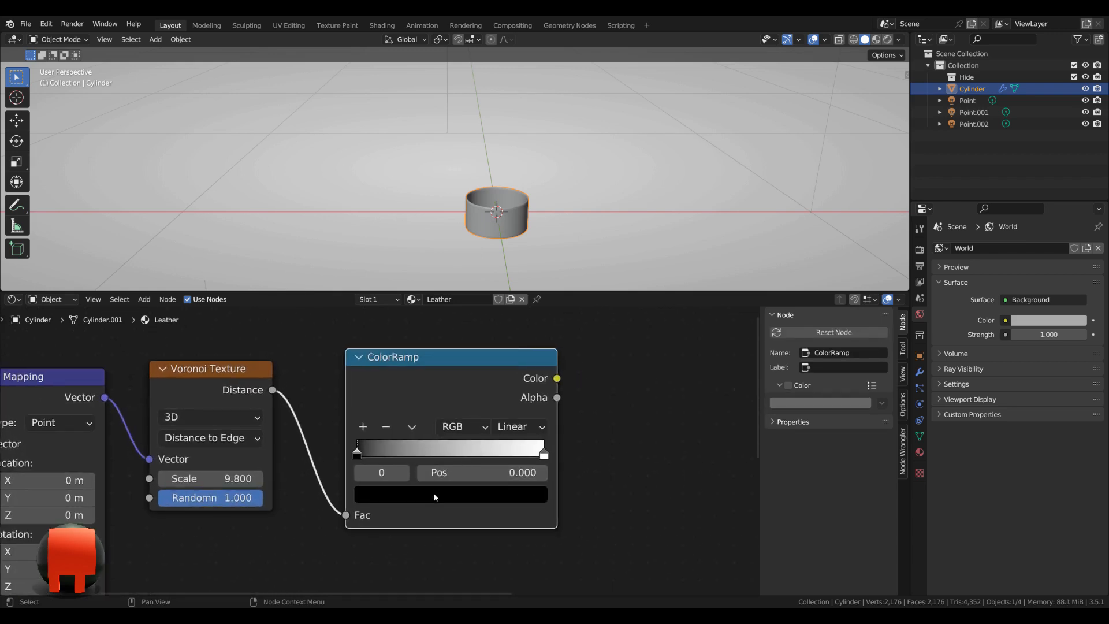
click(434, 492)
click(411, 416)
text(.)
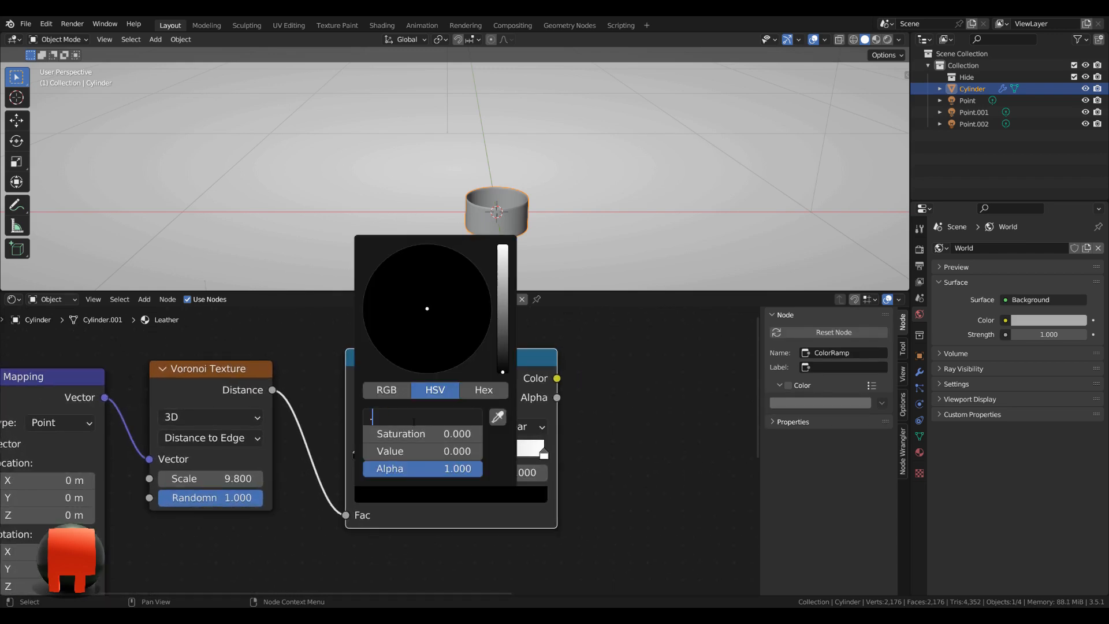
text(043)
key(Return)
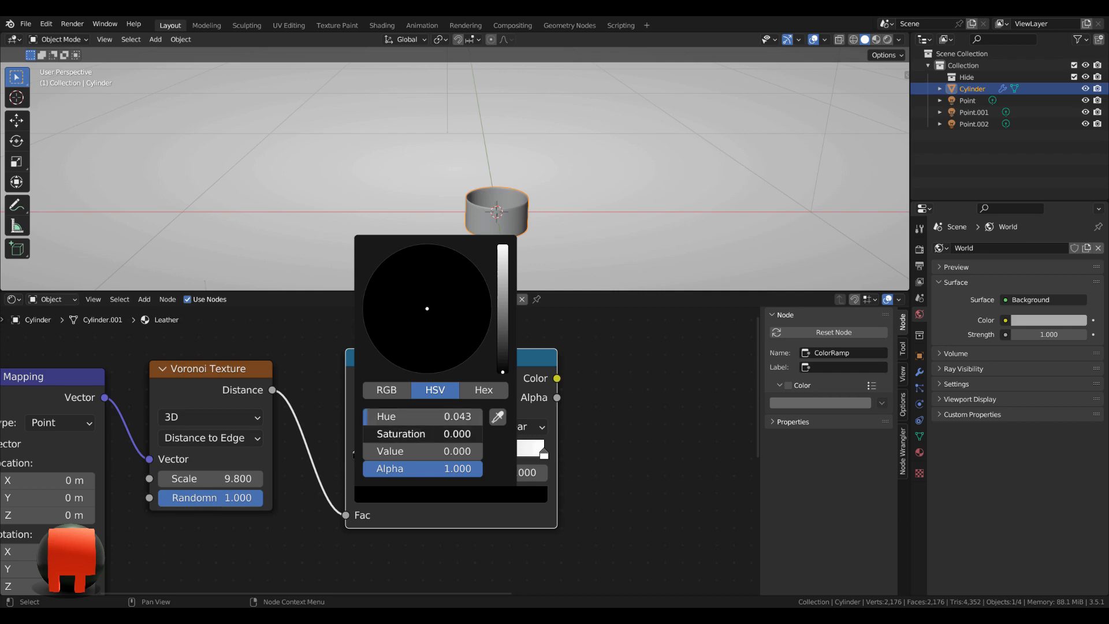
click(424, 439)
key(BackSpace)
text(.91)
key(Return)
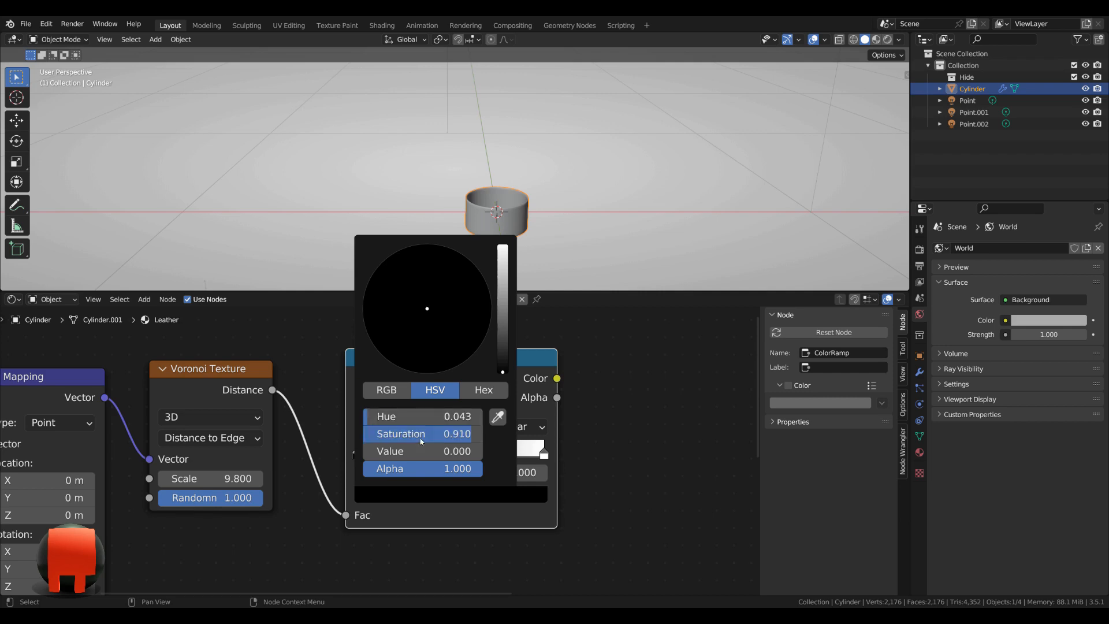
Step: Set the color value of the ColorRamp's first stop to 0.052 for a dark brown
click(420, 451)
key(BackSpace)
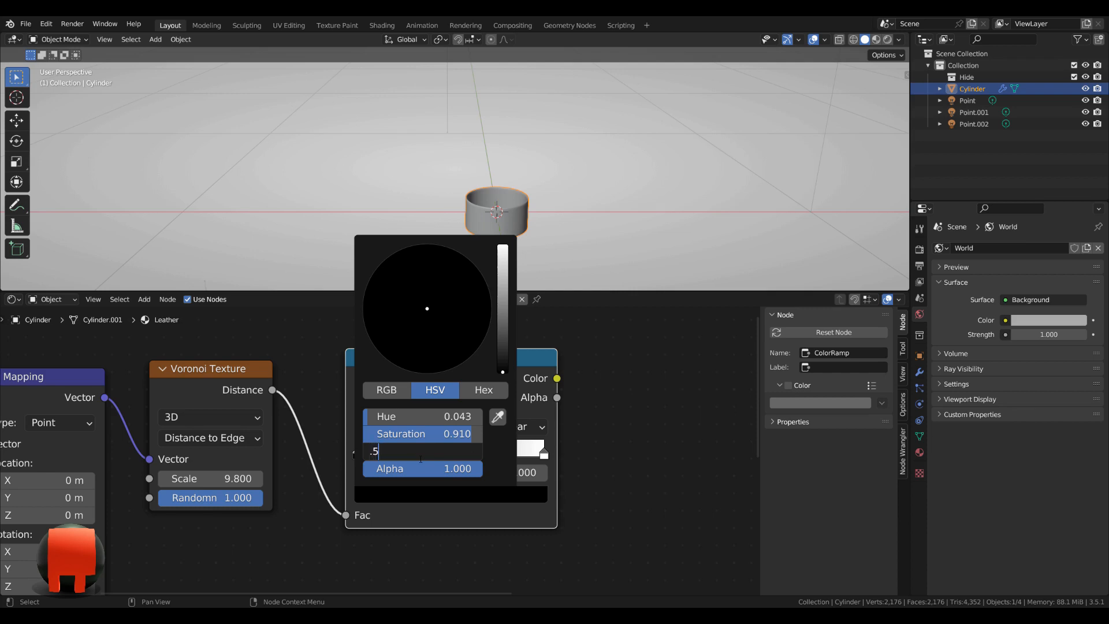
text(.5)
key(BackSpace)
key(BackSpace)
text(.052)
key(Return)
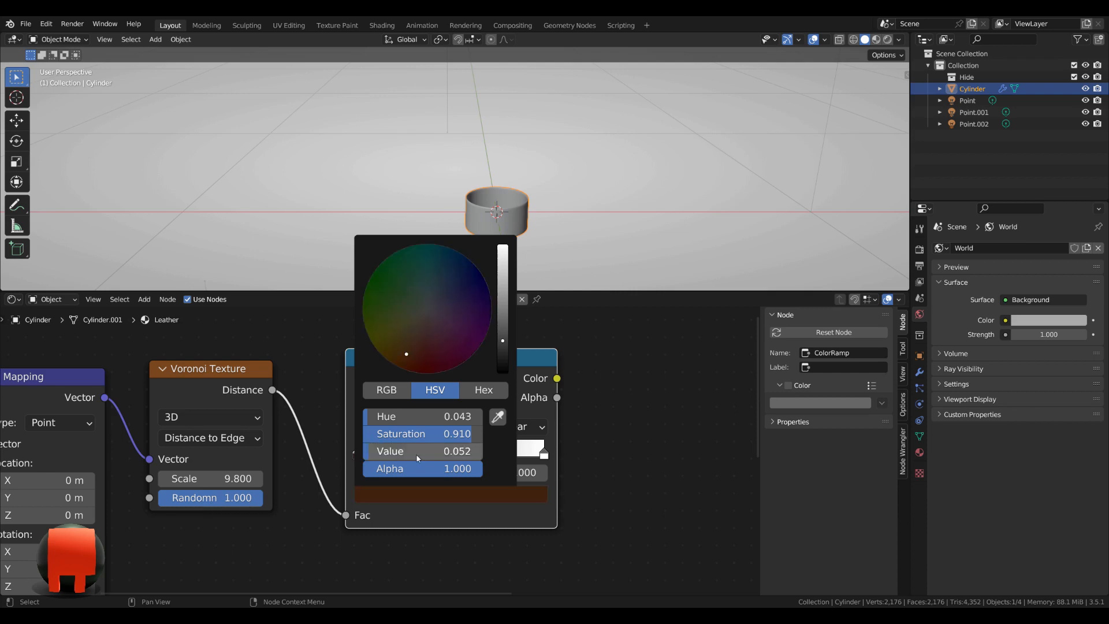
Step: Set the ColorRamp's white stop to hue 0.055, saturation 0.89 and value 0.17 for a lighter brown
click(544, 455)
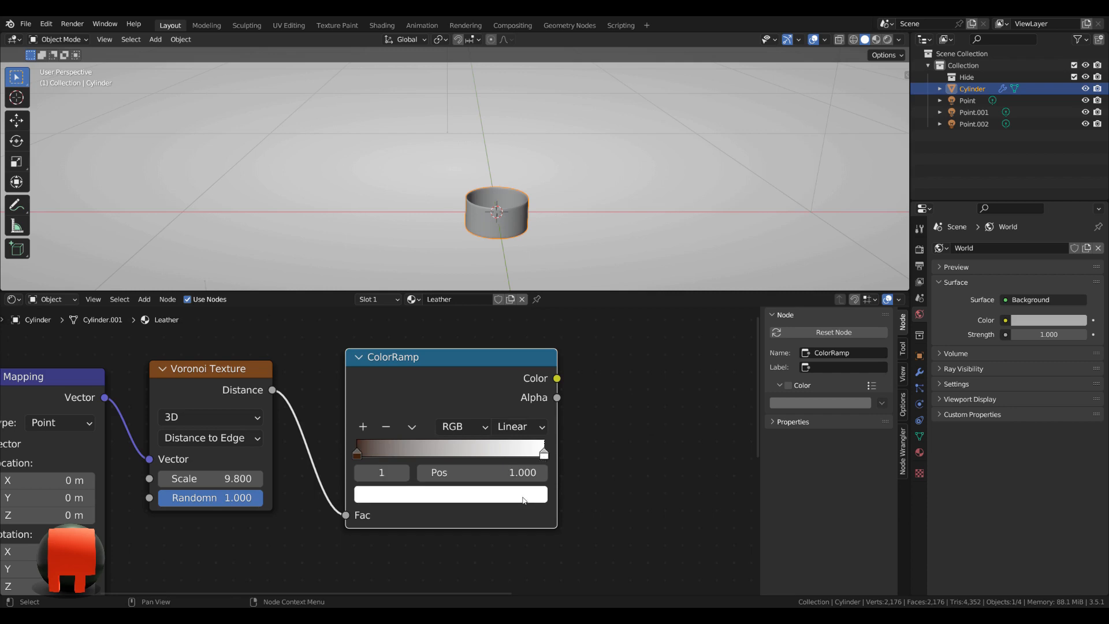
click(508, 495)
click(450, 417)
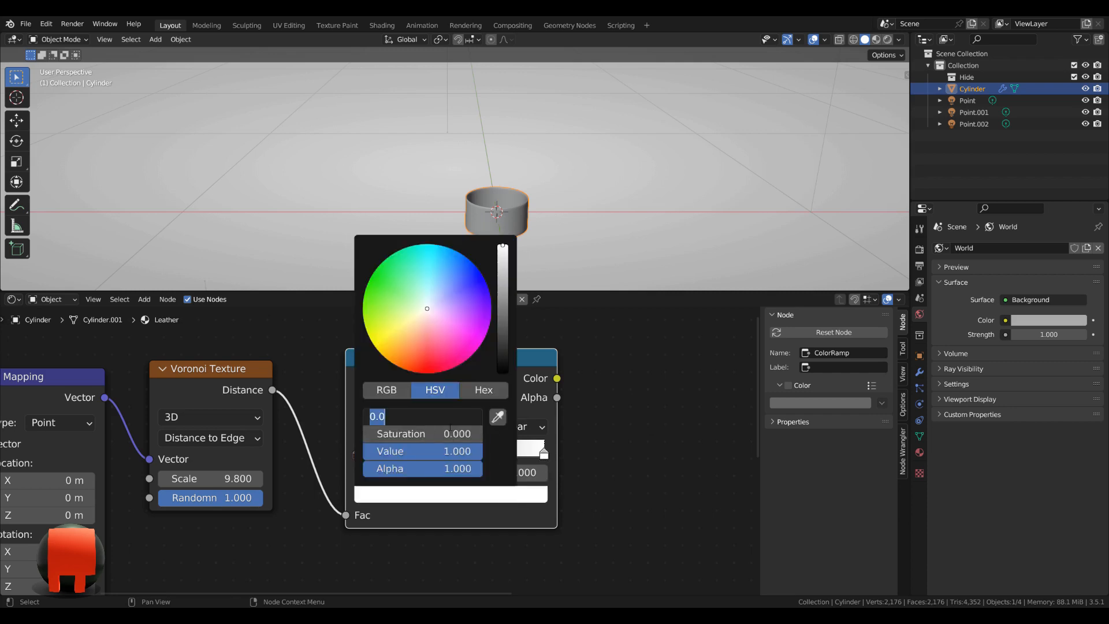
text(.055)
key(Return)
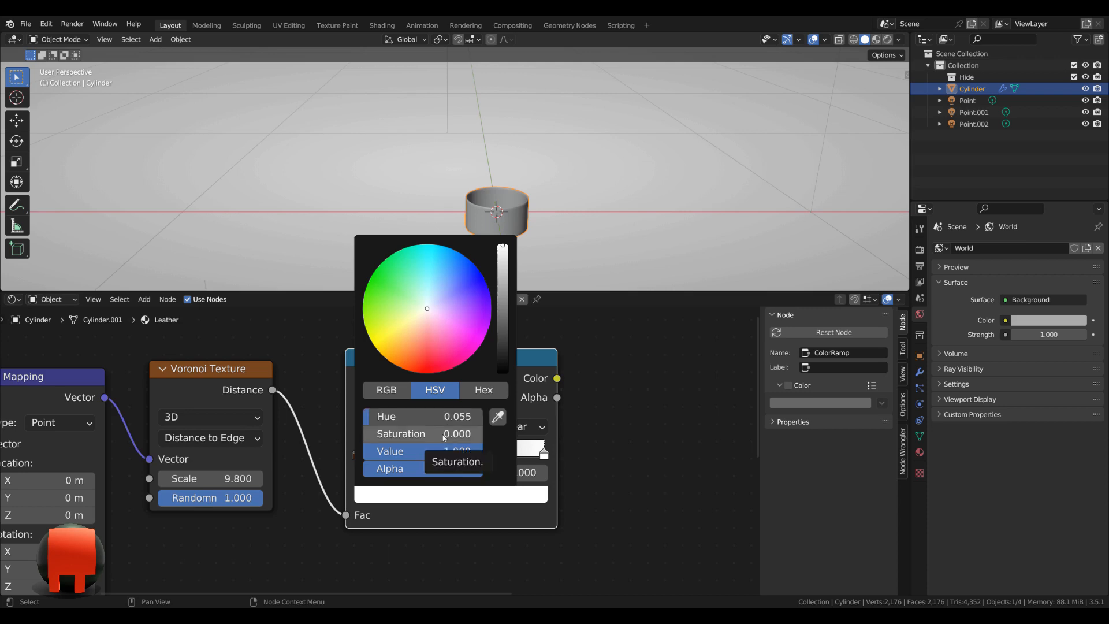
click(444, 438)
key(BackSpace)
key(Return)
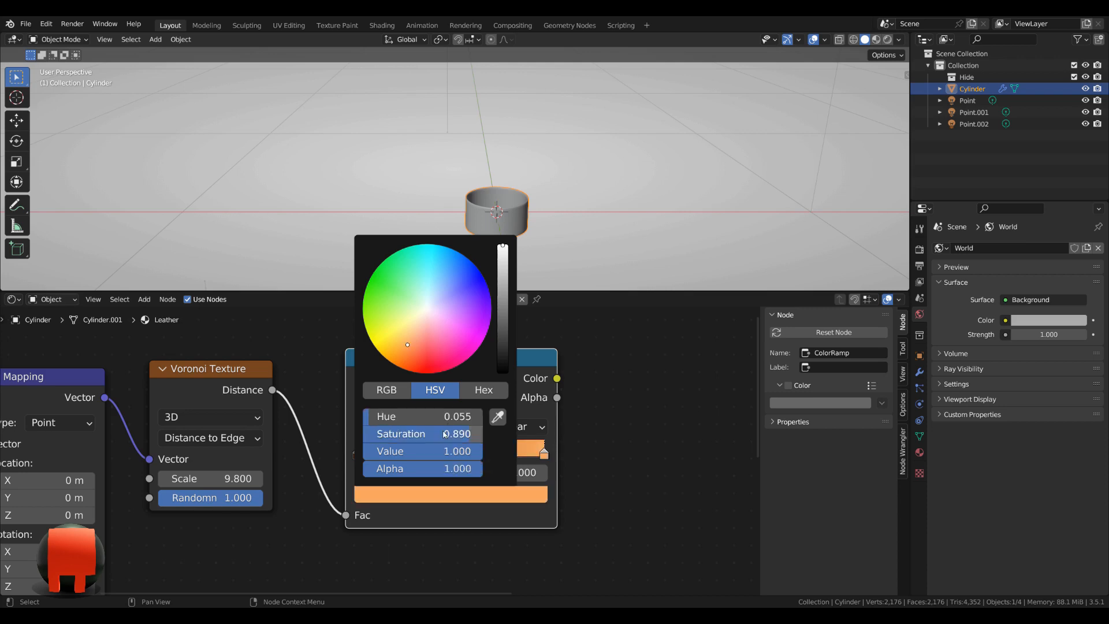
click(447, 453)
key(BackSpace)
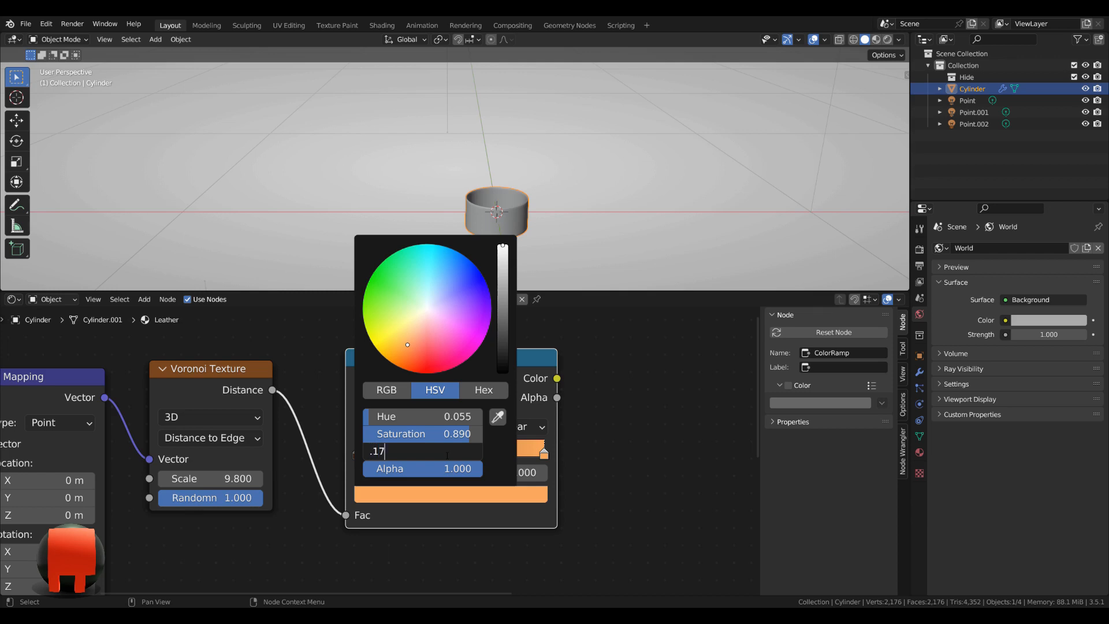
text(.17)
key(Return)
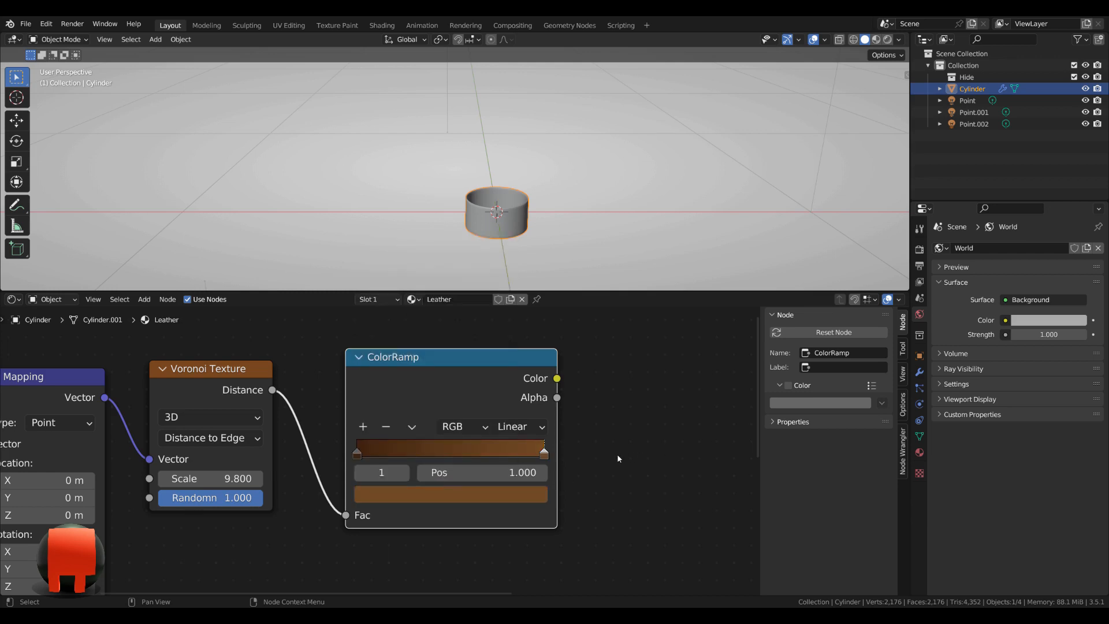
Step: Link the ColorRamp's Color output to the Material Output's surface and switch the viewport to rendered shading
scroll(617, 453, down, 3)
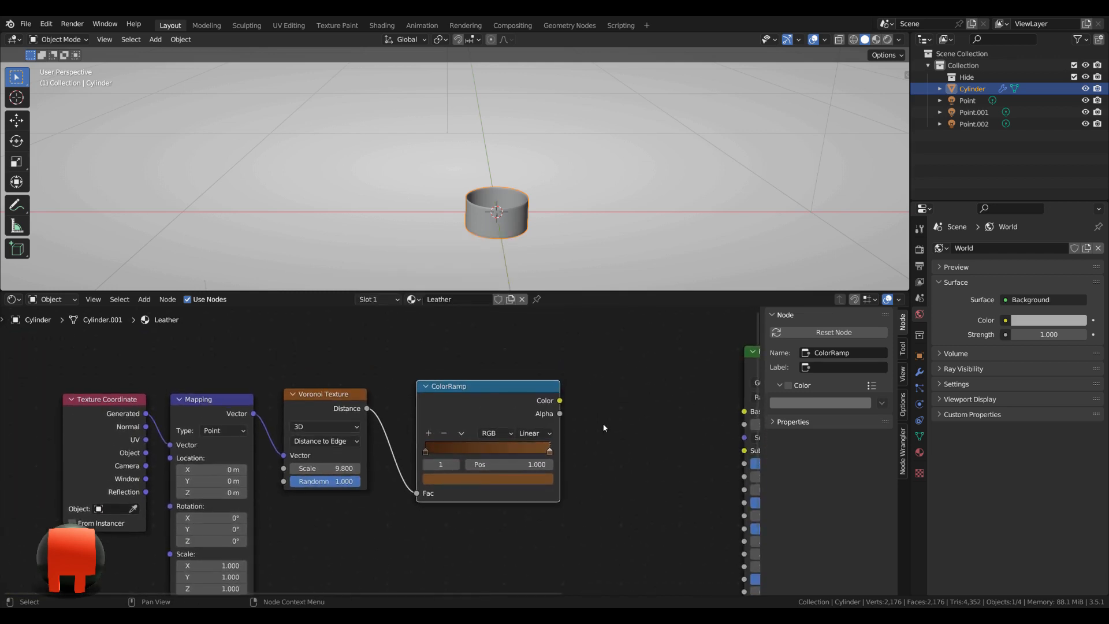
drag(560, 400, 744, 390)
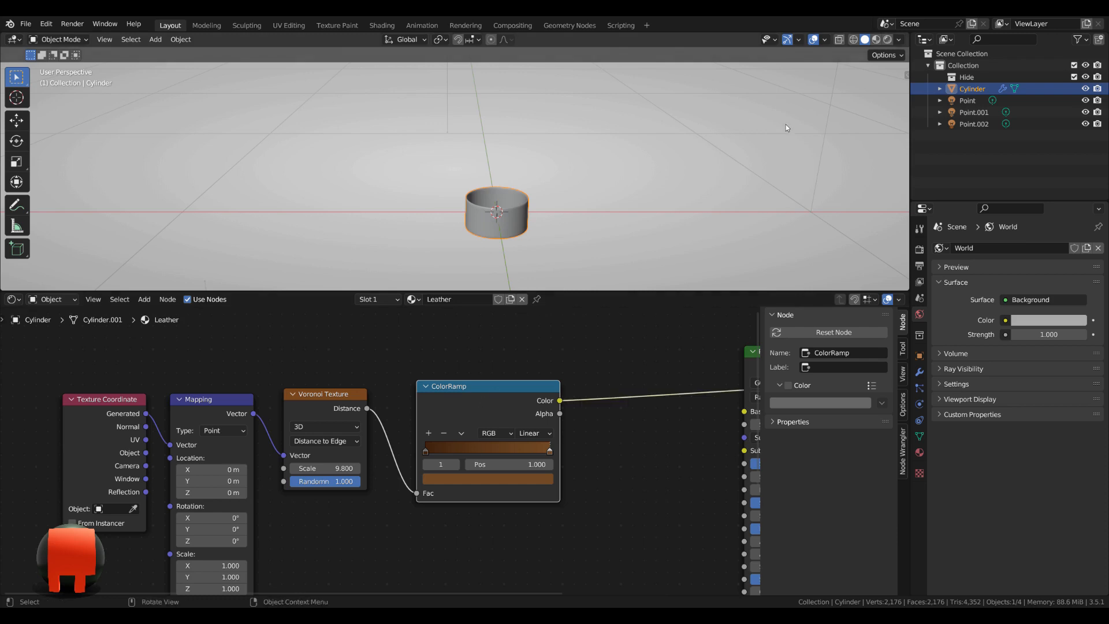
click(887, 40)
scroll(531, 196, up, 2)
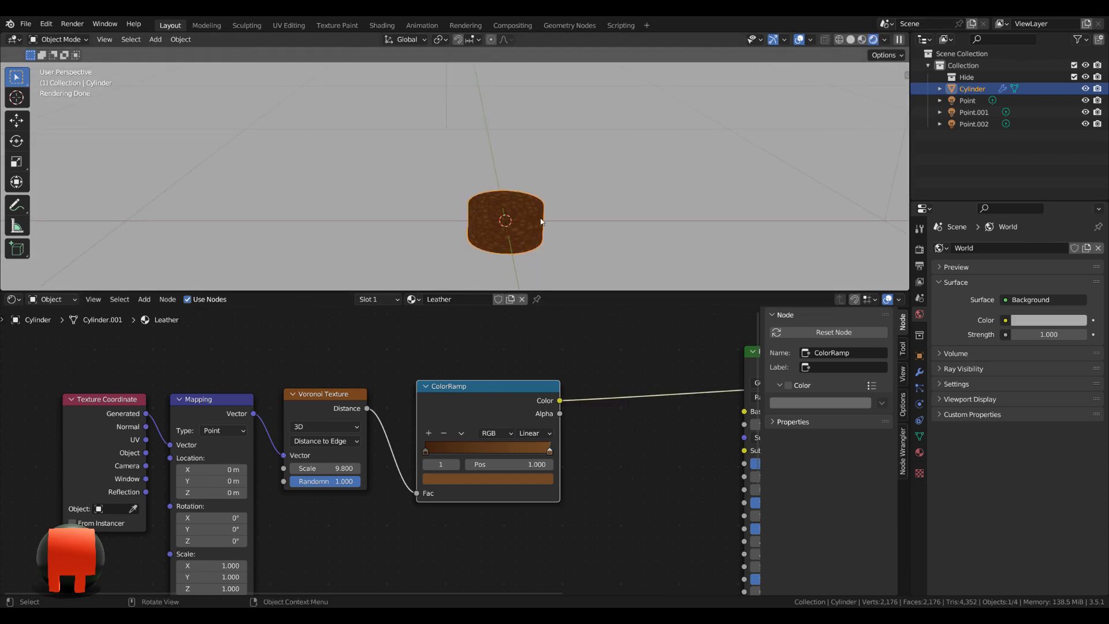
Step: Enlarge the 3D viewport area and bring the cylinder into a close view of its pattern
scroll(541, 222, up, 8)
middle_drag(539, 218, 522, 178)
scroll(519, 202, down, 3)
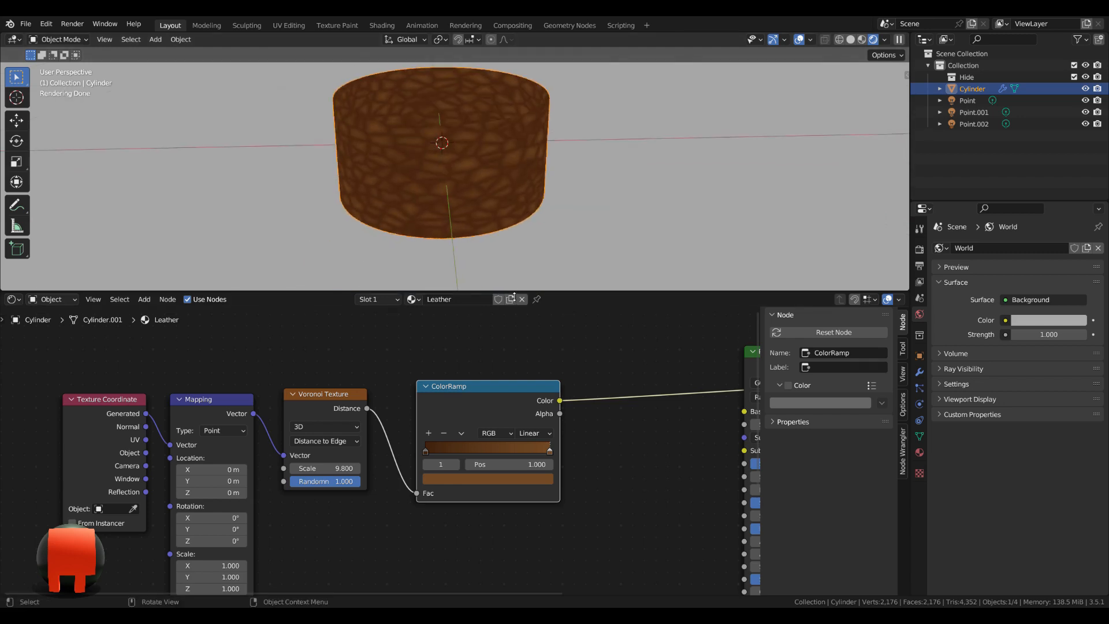
drag(512, 296, 512, 322)
middle_drag(503, 284, 452, 260)
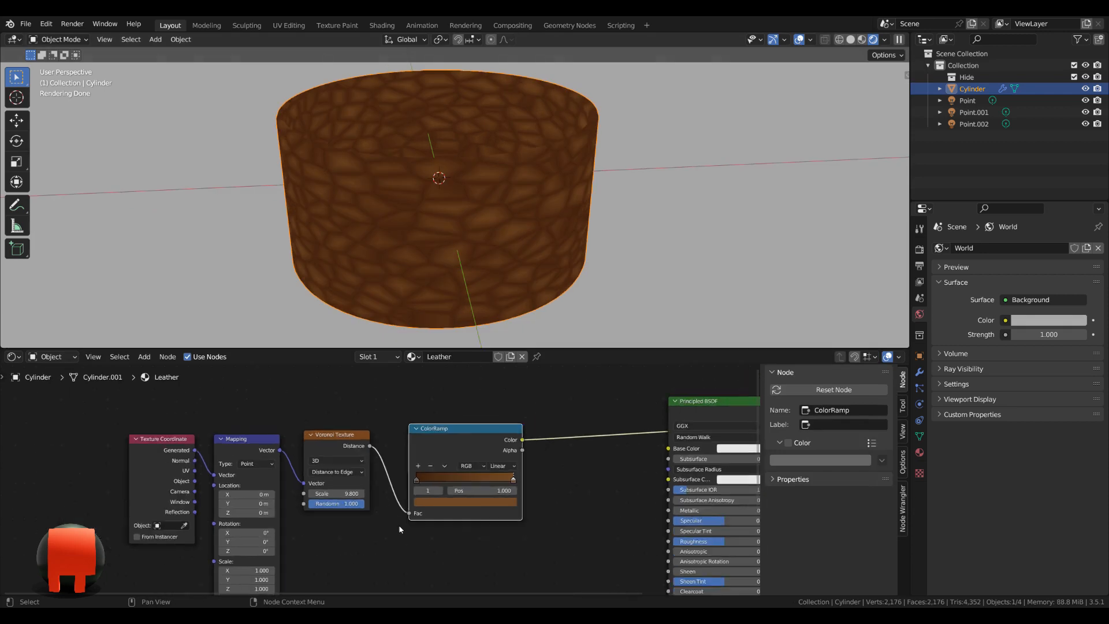
Step: Join the Texture Coordinate, Mapping, Voronoi Texture and ColorRamp nodes into one frame
scroll(228, 462, down, 3)
middle_drag(227, 460, 234, 480)
drag(160, 432, 504, 515)
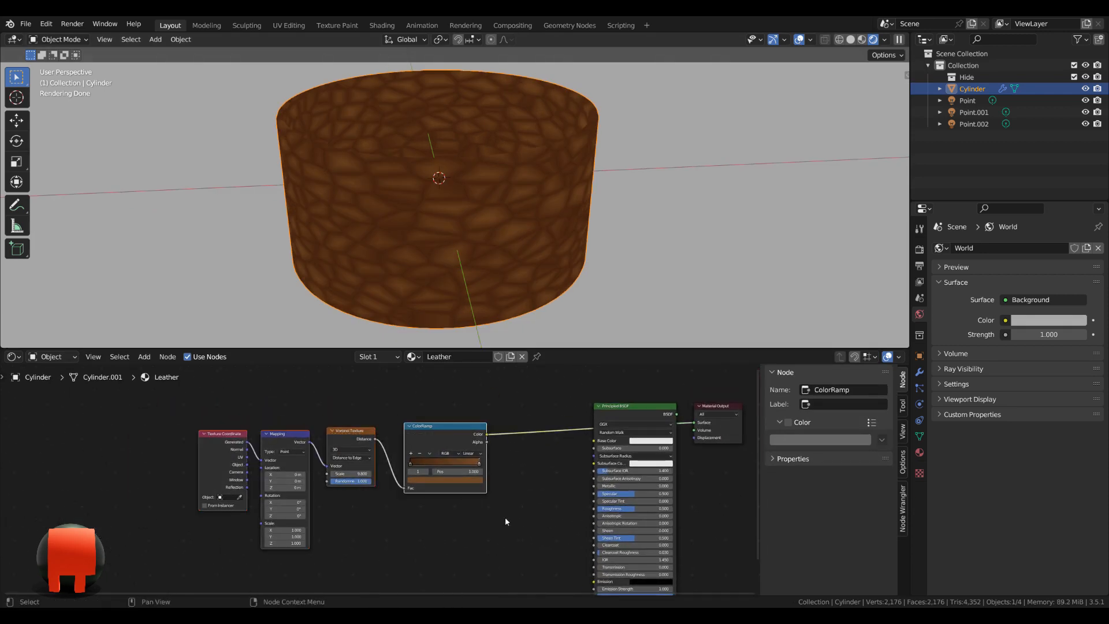
key(ctrl+j)
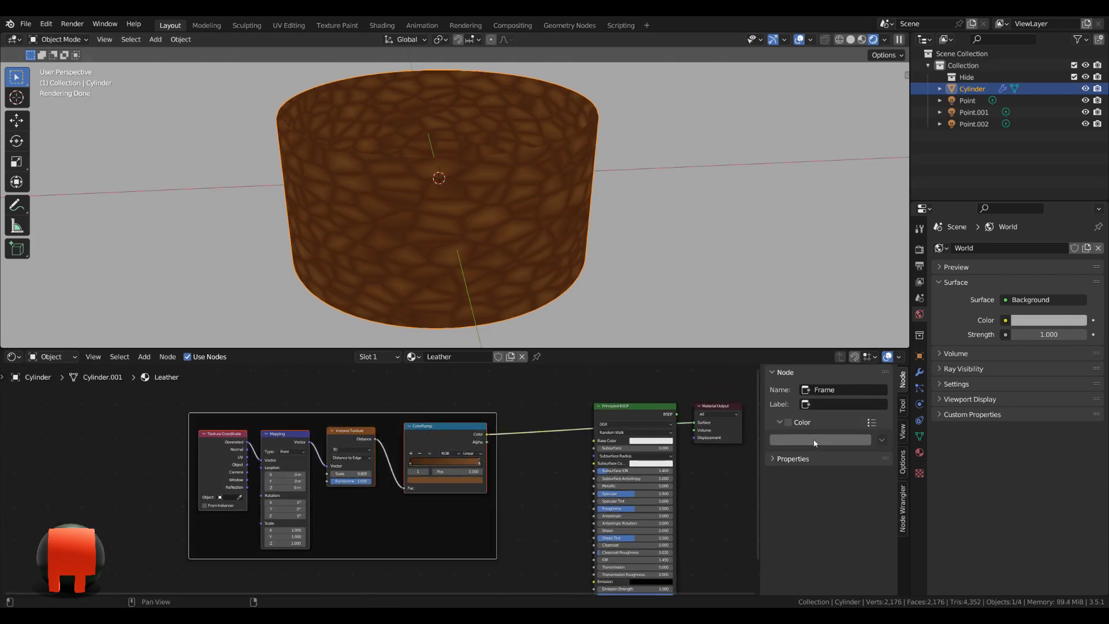
Step: Give the frame a custom bright orange color with hue 0.071 and saturation 0.877
click(793, 423)
click(799, 440)
click(802, 361)
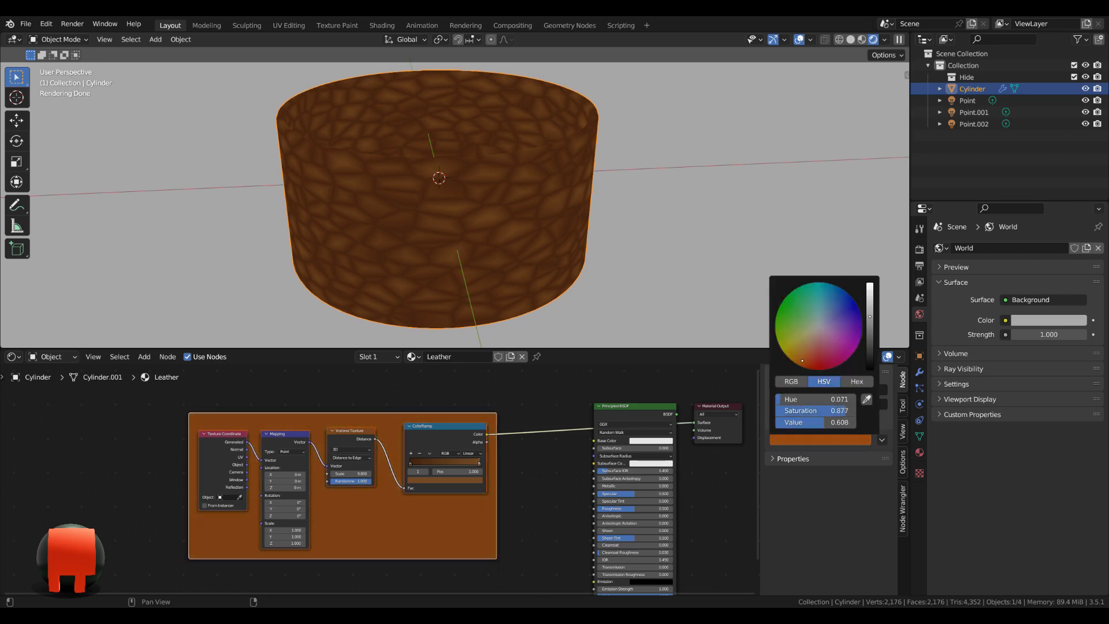
drag(868, 316, 868, 291)
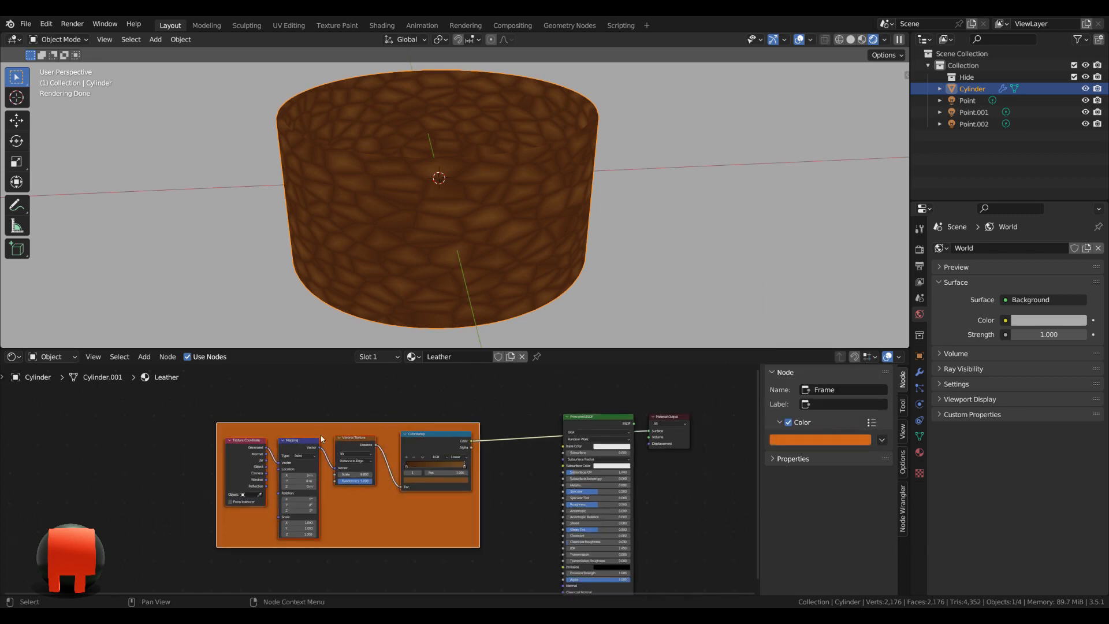
Step: Move the orange frame farther from the Principled BSDF and label it Leather Pattern
scroll(373, 431, down, 1)
key(g)
click(269, 424)
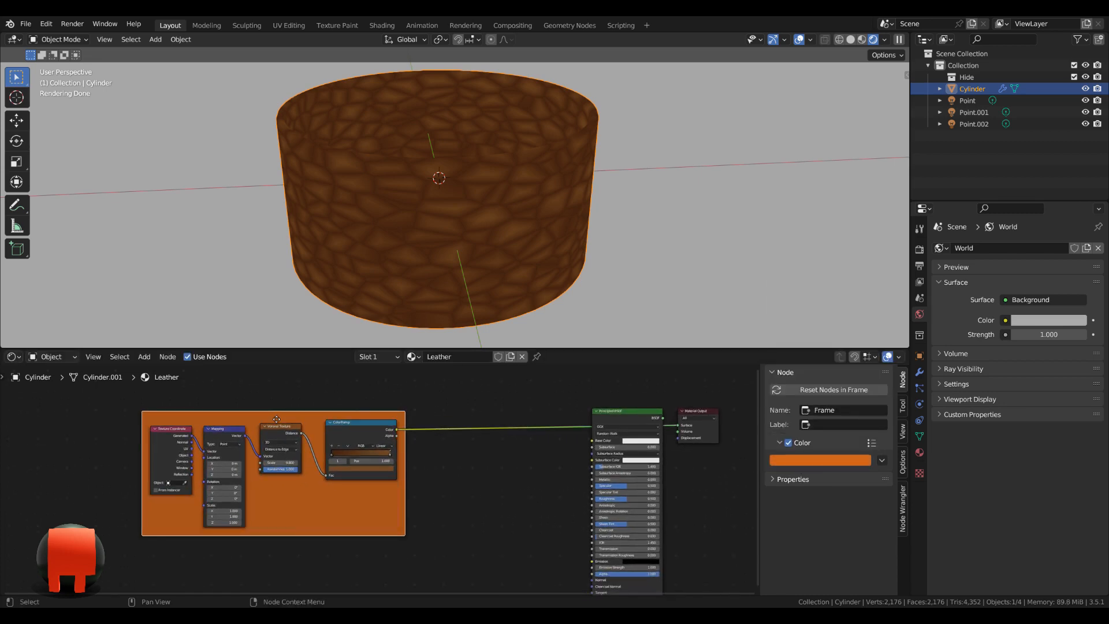
key(F2)
text(L)
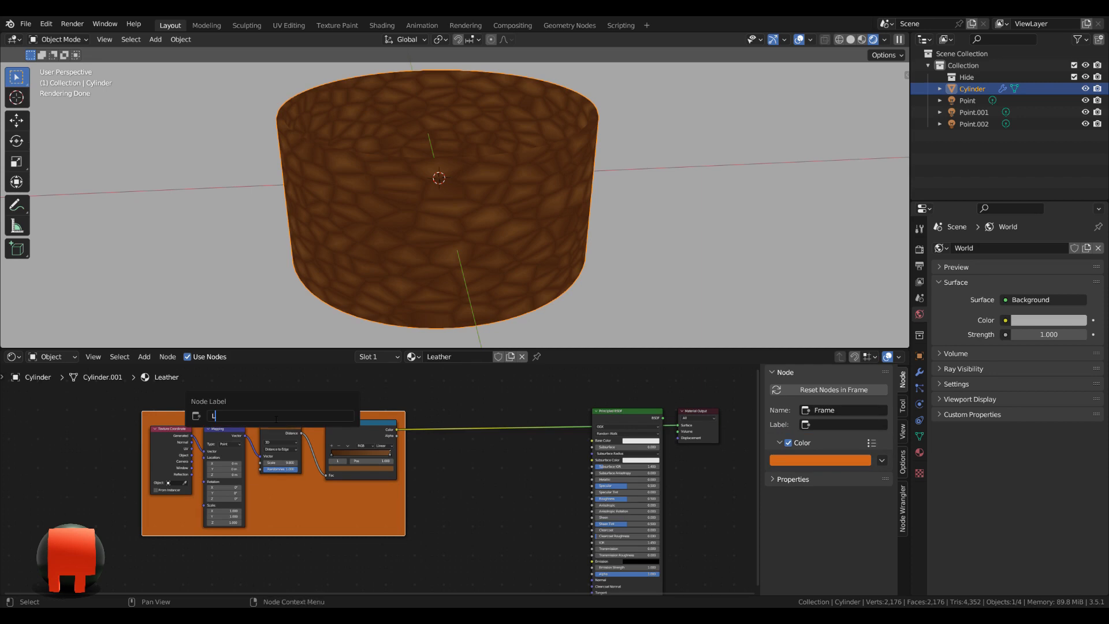
text(eather Pattern)
key(Return)
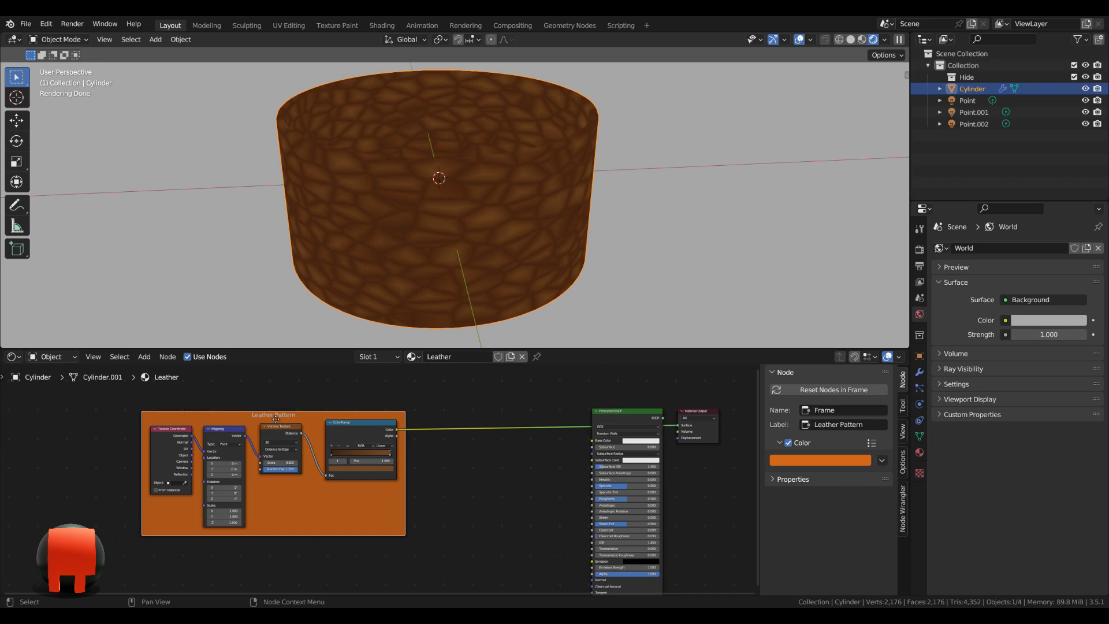
Step: Add a Geometry node in the empty space below the Leather Pattern frame
key(Home)
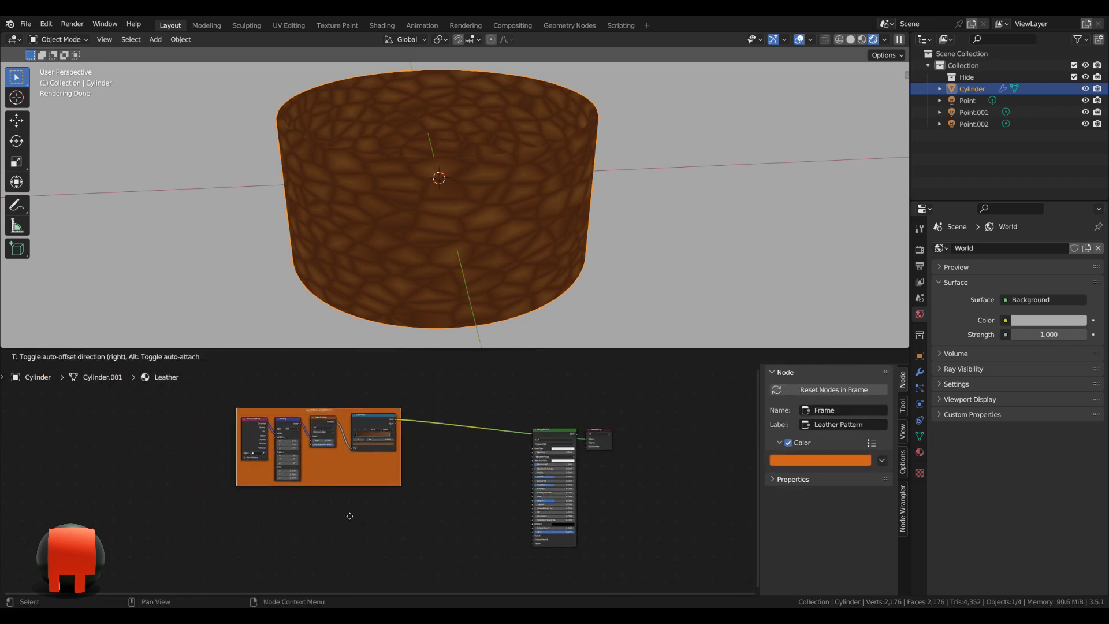
scroll(267, 487, up, 3)
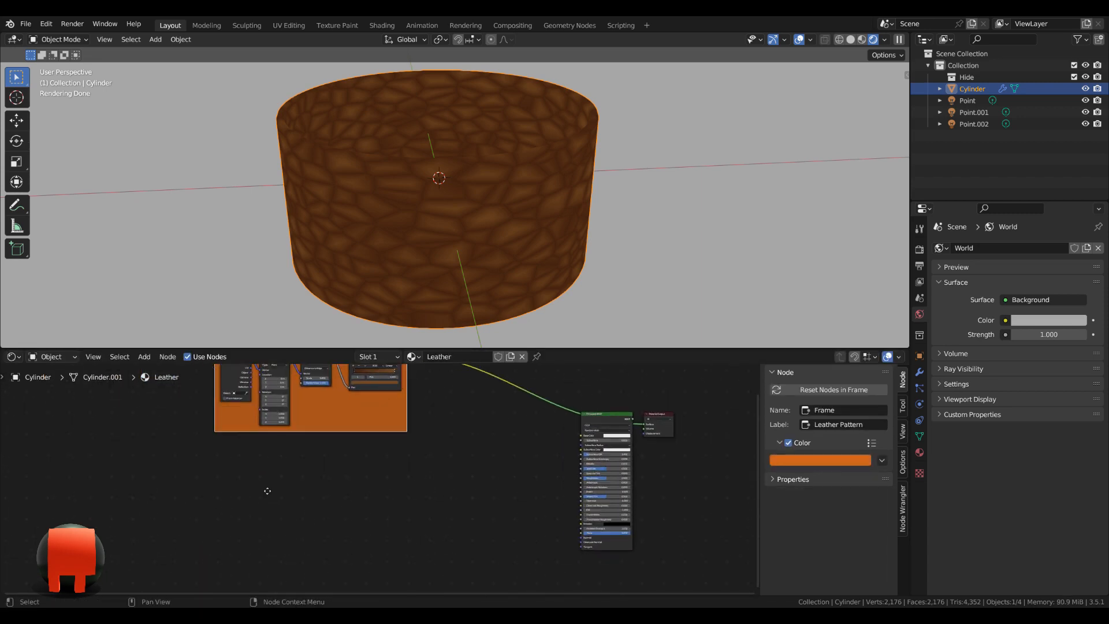
key(shift+a)
text(ge)
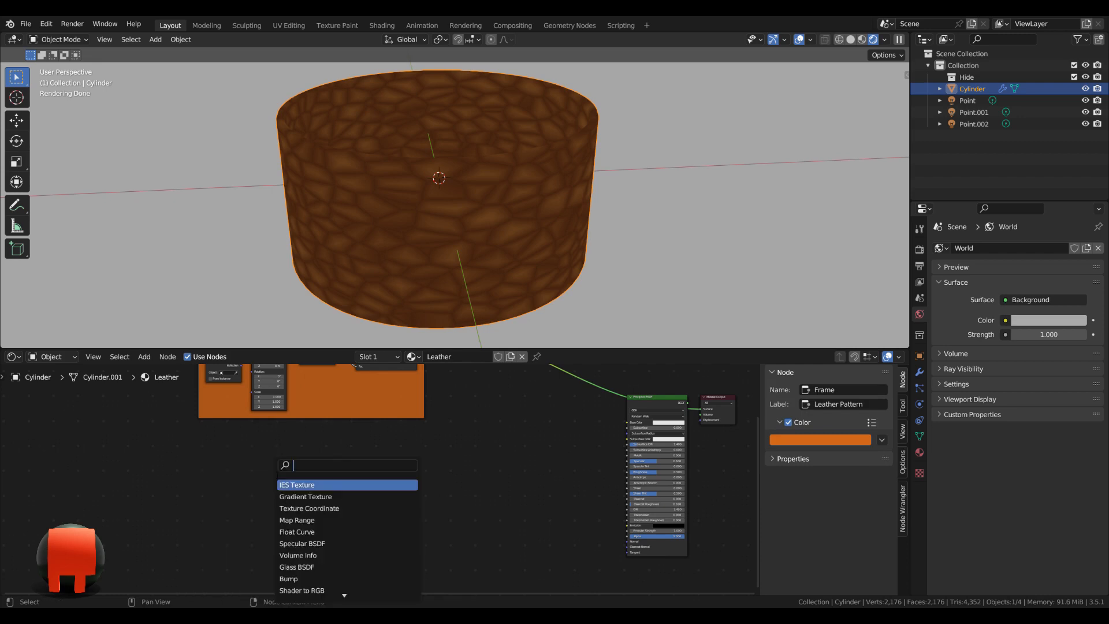
key(Return)
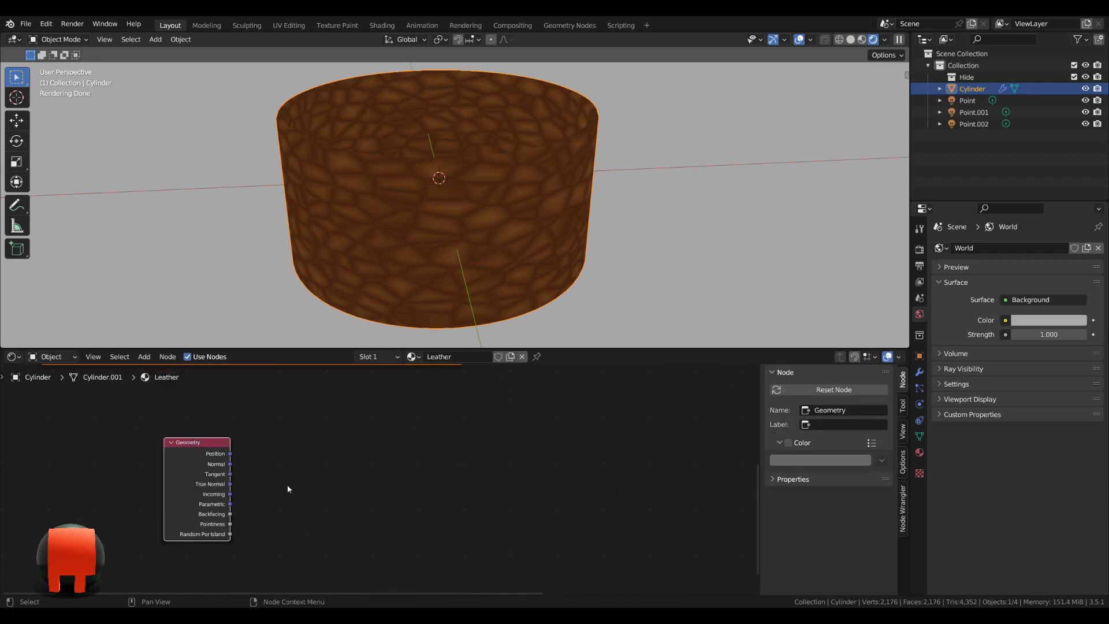
Step: Add a second ColorRamp node beside the Geometry node and link Pointiness to its Fac input
click(359, 491)
key(shift+a)
text(col)
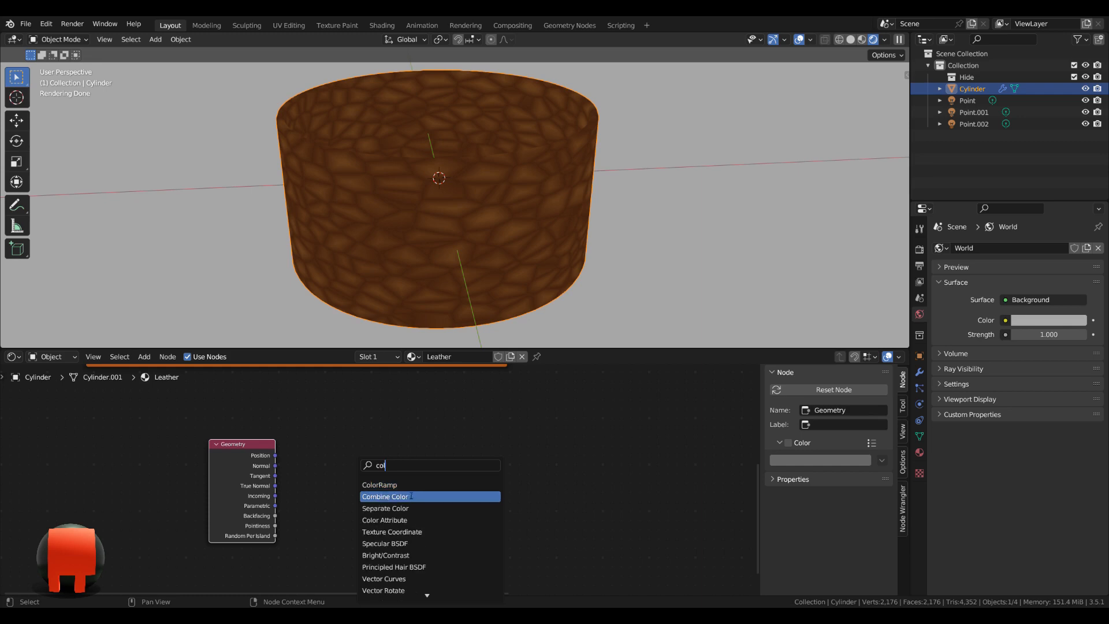
click(381, 484)
click(317, 508)
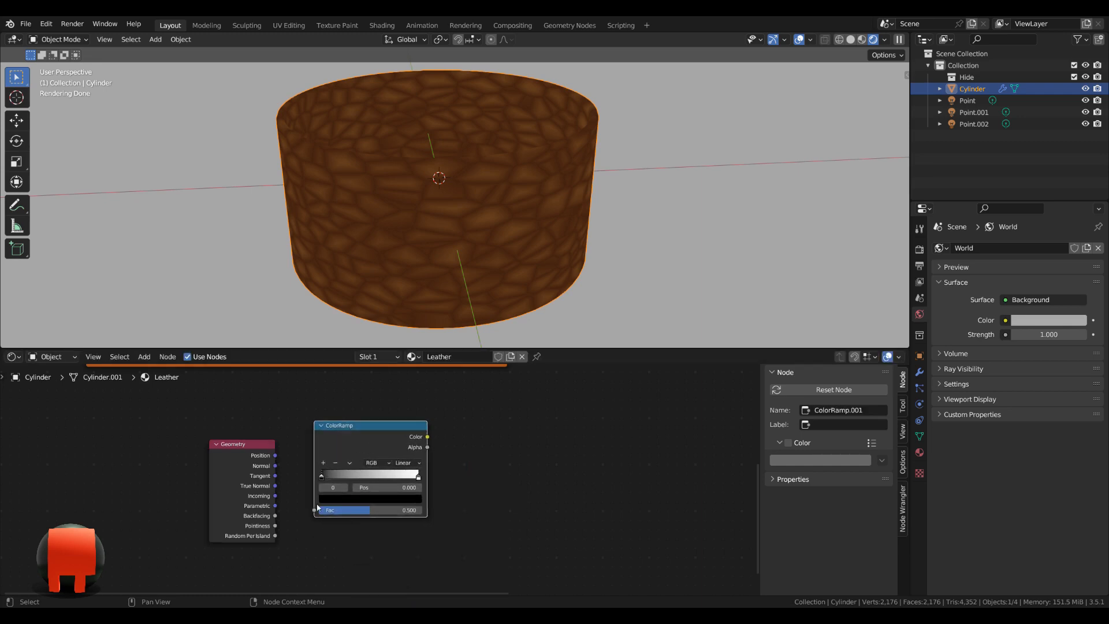
drag(275, 526, 314, 511)
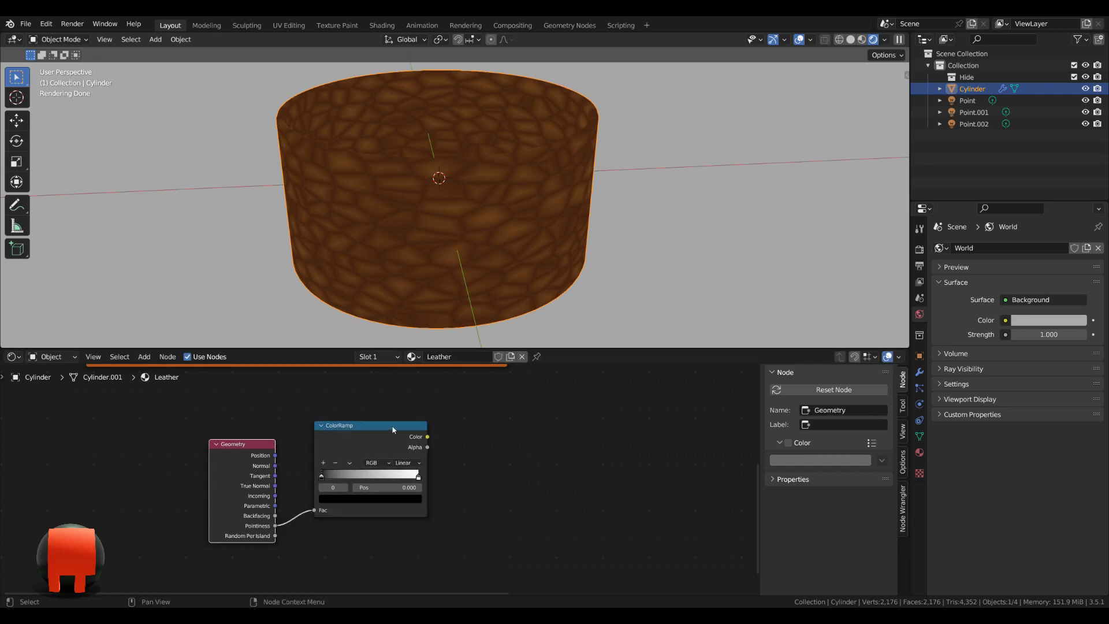
Step: Change the second ColorRamp's interpolation to Ease
click(386, 449)
scroll(387, 453, up, 2)
click(435, 471)
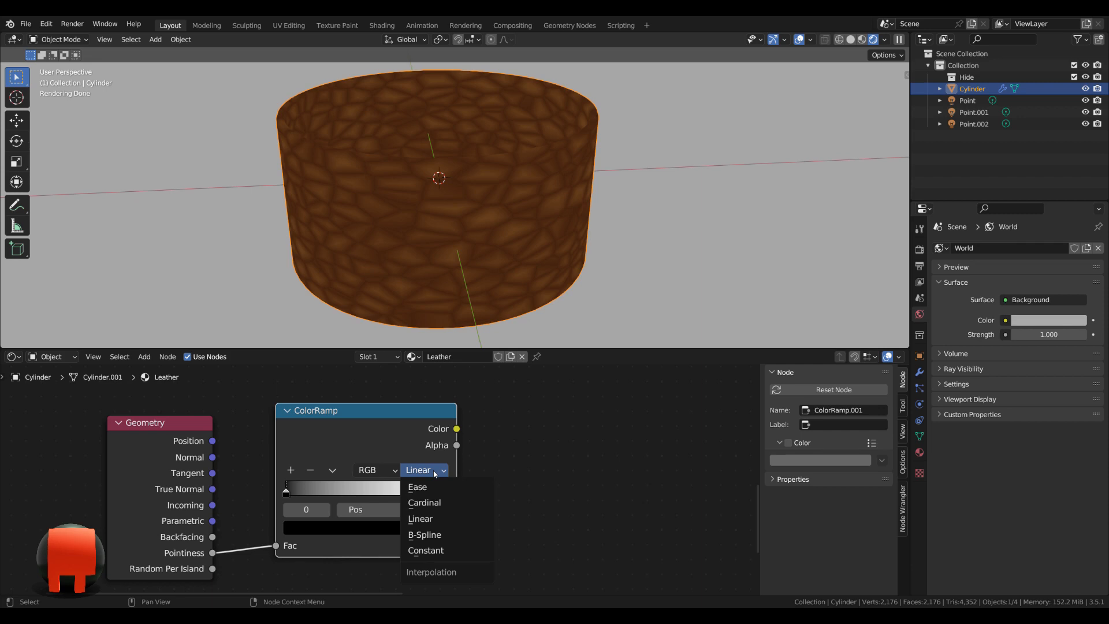
click(417, 487)
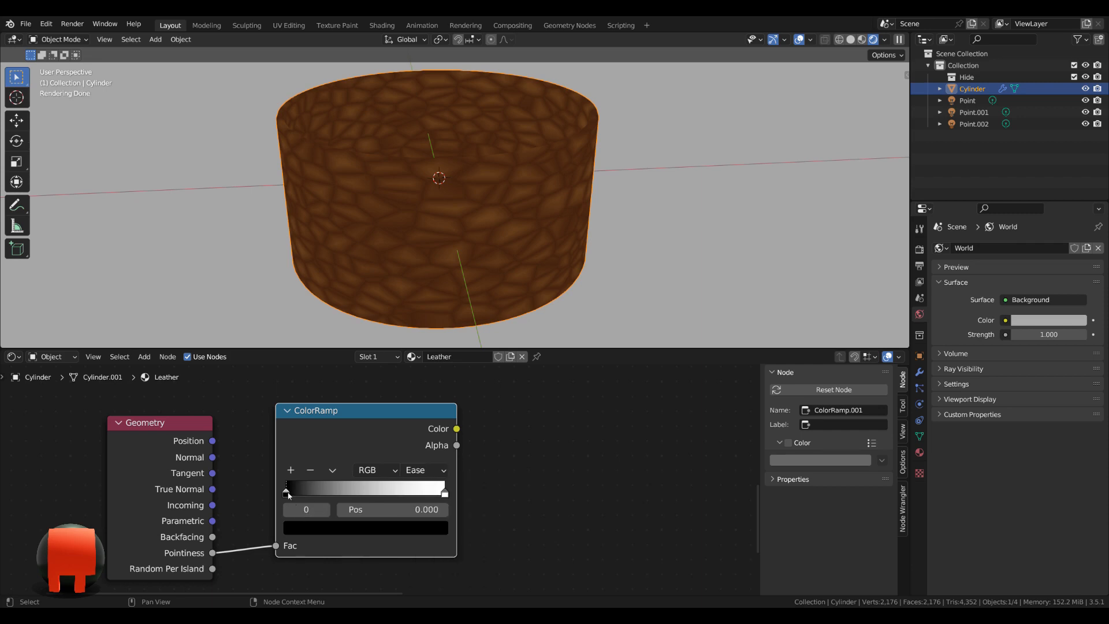
Step: Position the second ColorRamp's black stop at 0.505 and its white stop at 0.516
click(393, 511)
text(.50)
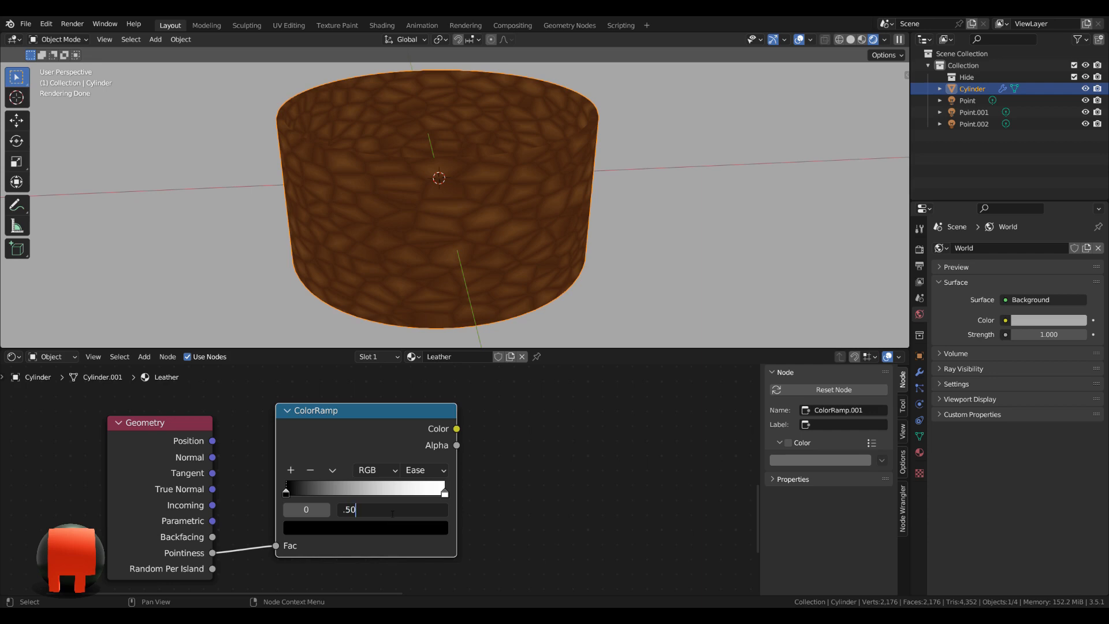
text(5)
key(Return)
click(444, 493)
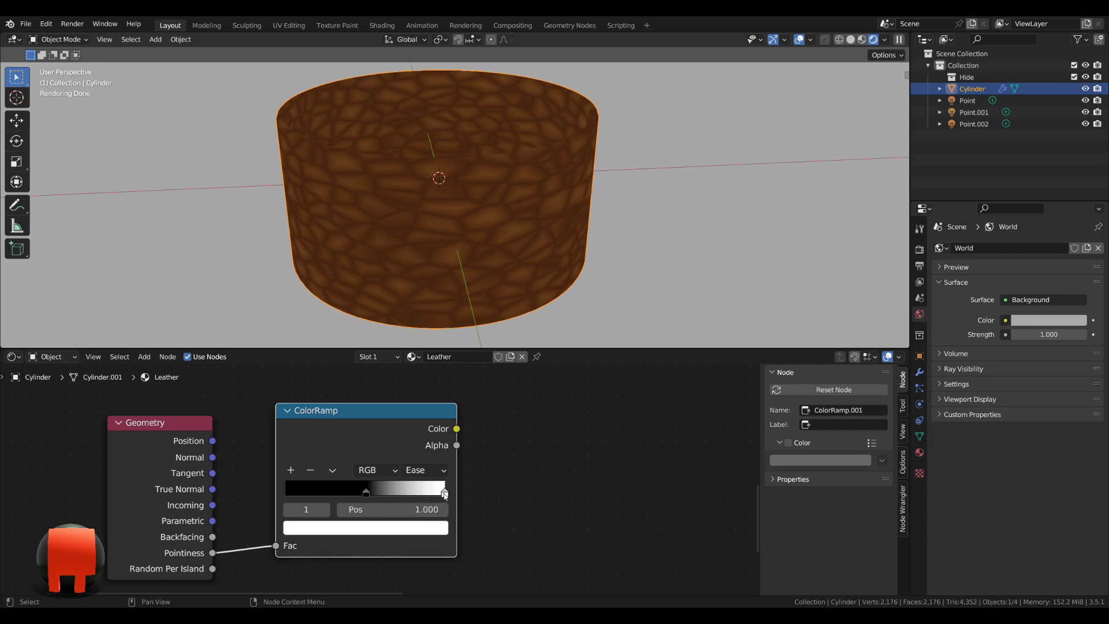
click(414, 527)
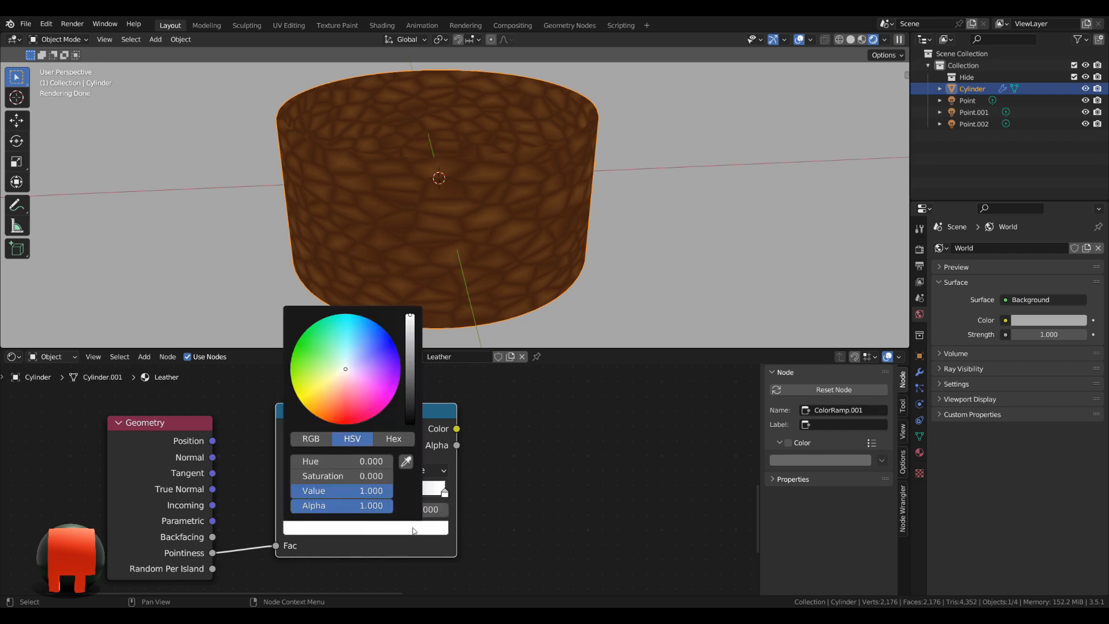
click(429, 513)
text(.516)
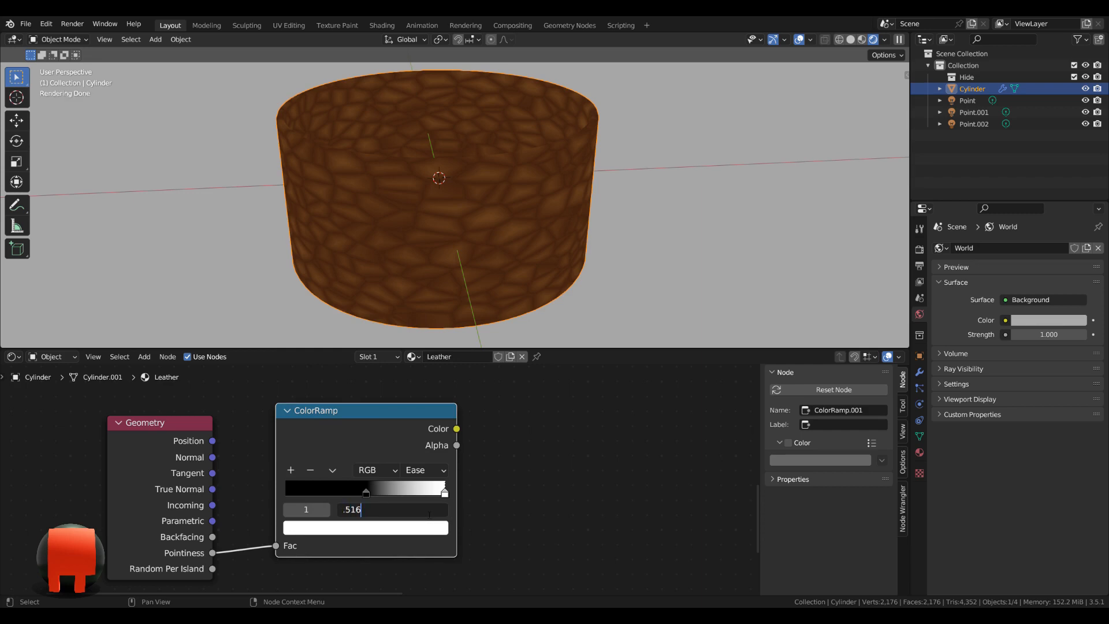
key(Return)
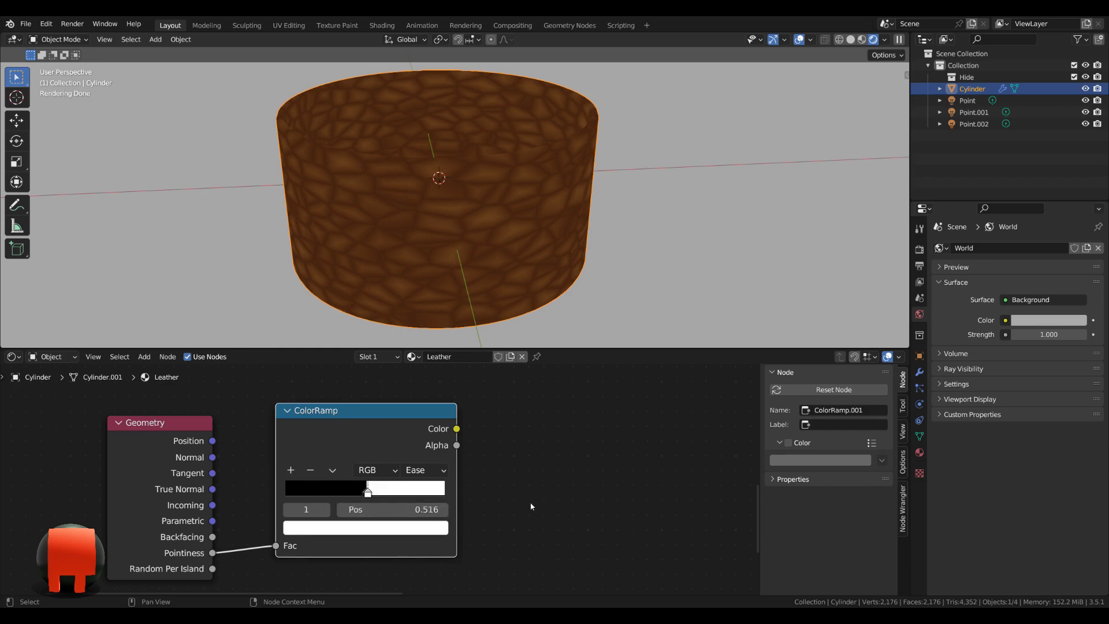
Step: Preview the second ColorRamp's output on the cylinder to check the pointiness mask along its edges
scroll(532, 501, down, 1)
ctrl+shift+click(348, 430)
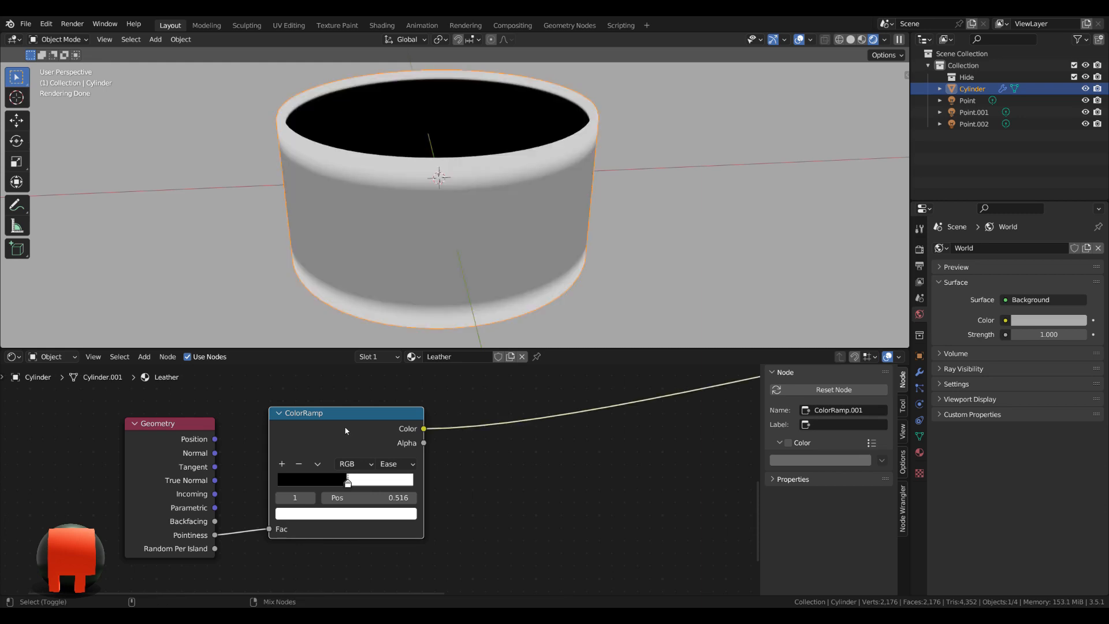
middle_drag(439, 199, 396, 198)
scroll(399, 491, down, 2)
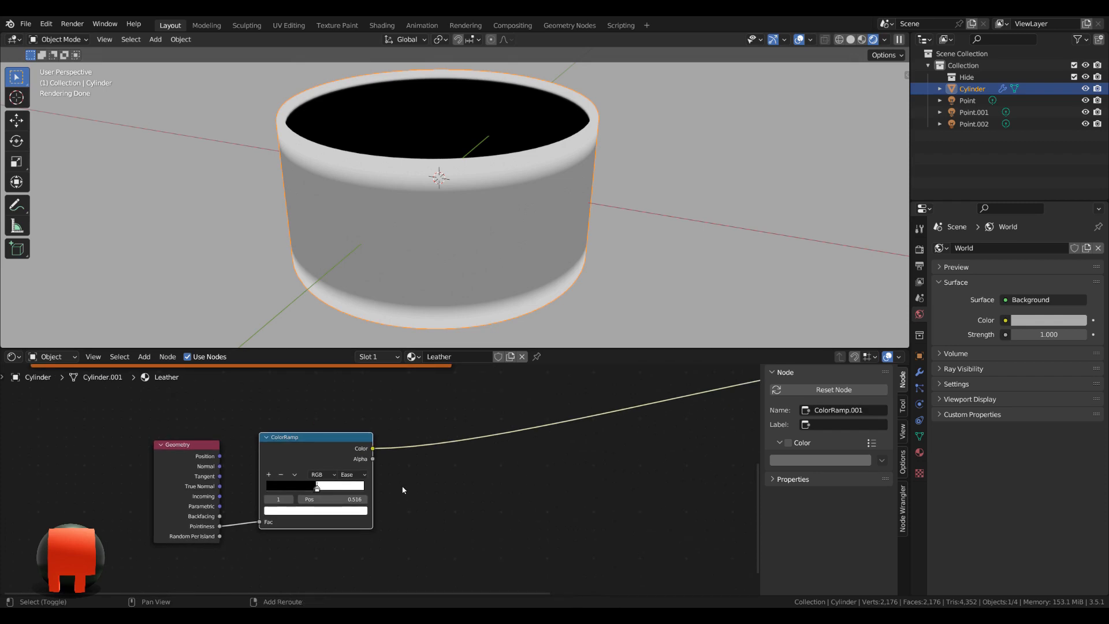
Step: Insert a Map Range node after the second ColorRamp and set its interpolation to Smoother Step
key(shift+a)
text(map)
key(Down)
key(Down)
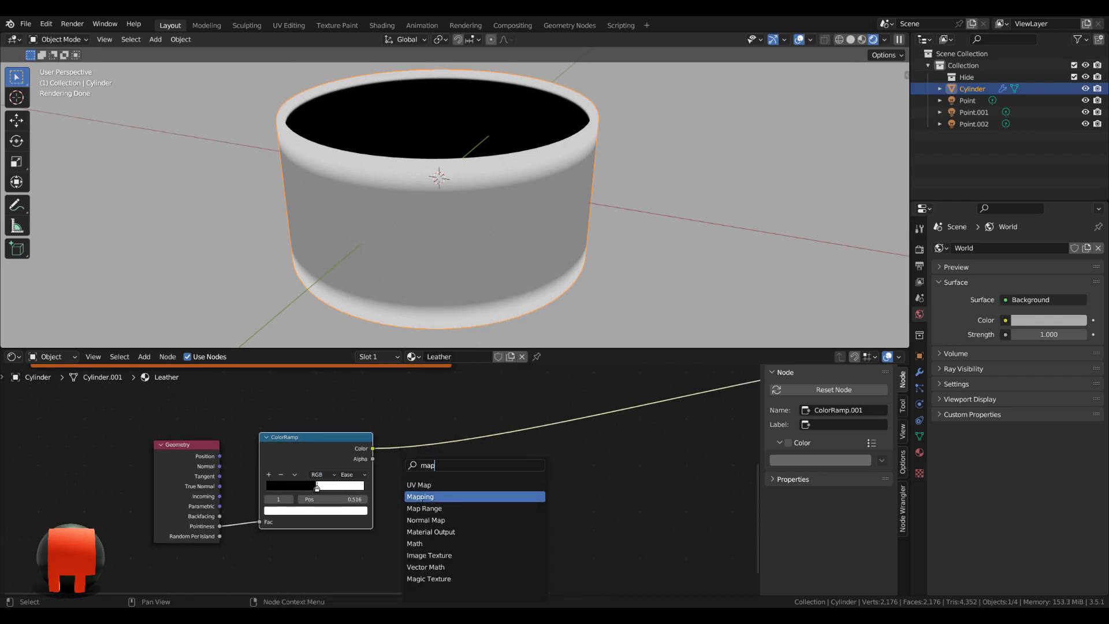
key(Return)
click(448, 459)
scroll(492, 465, up, 3)
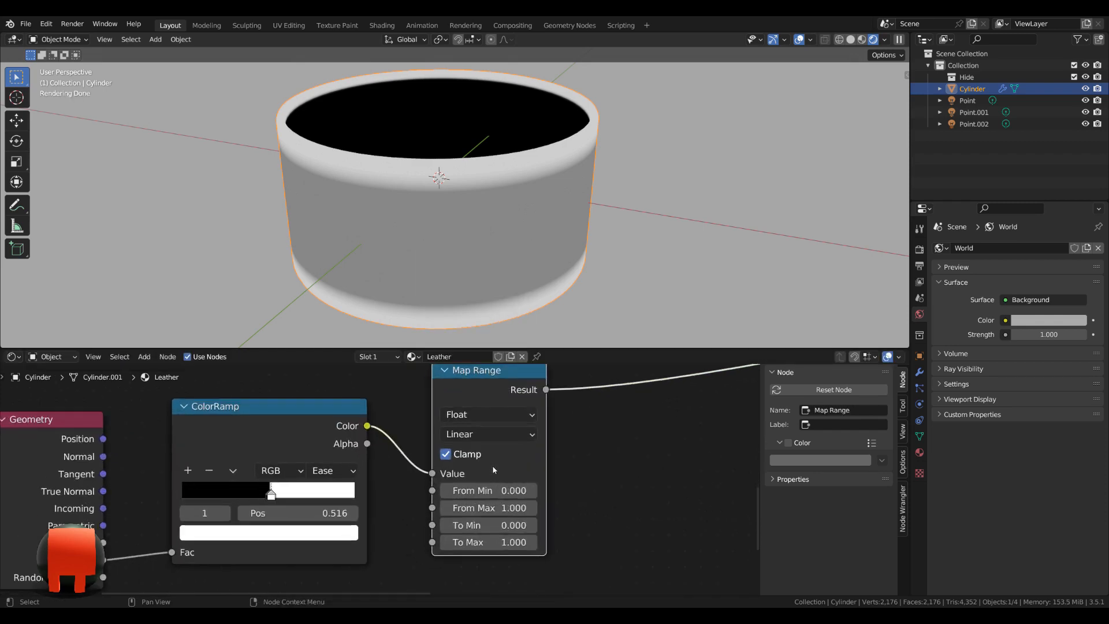
click(482, 456)
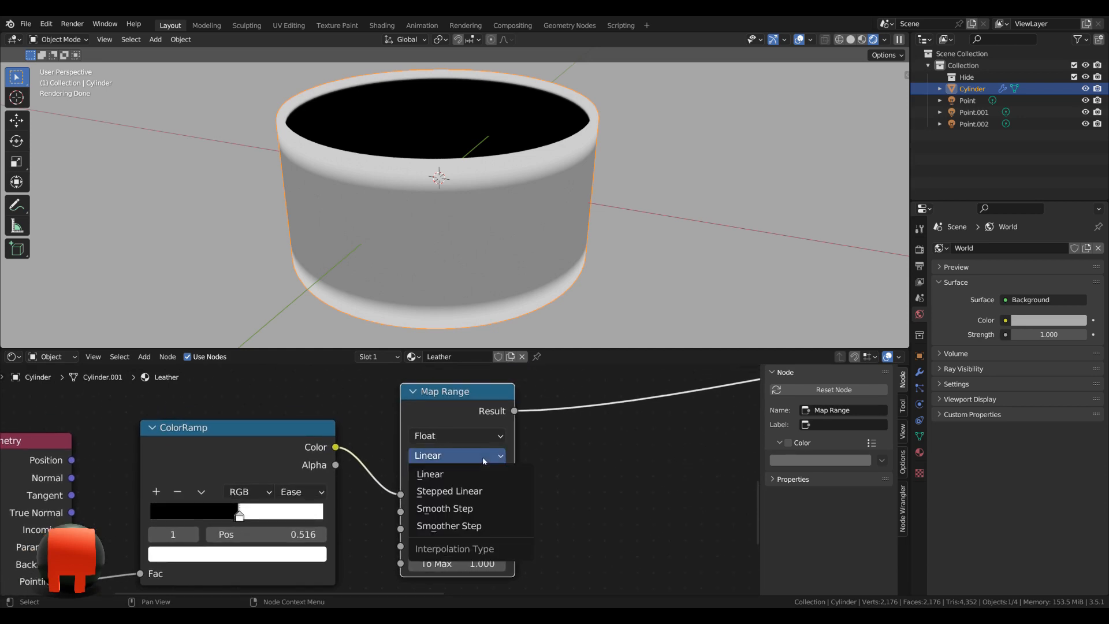
click(485, 526)
scroll(485, 500, up, 2)
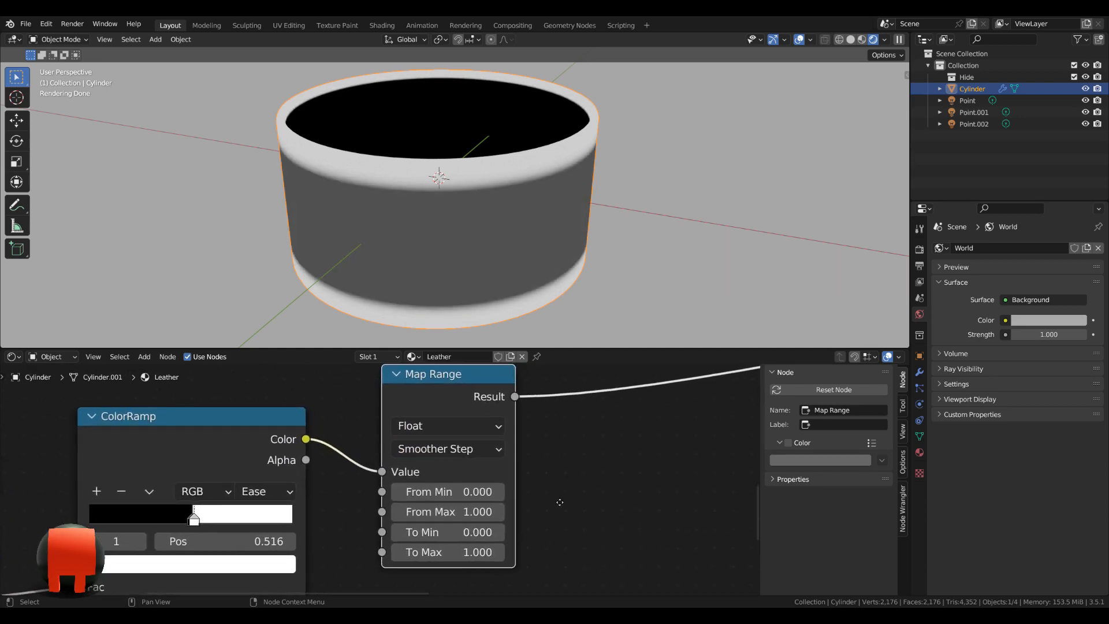
Step: Set the Map Range node's From Min to -0.24 and From Max to 1.04
click(472, 491)
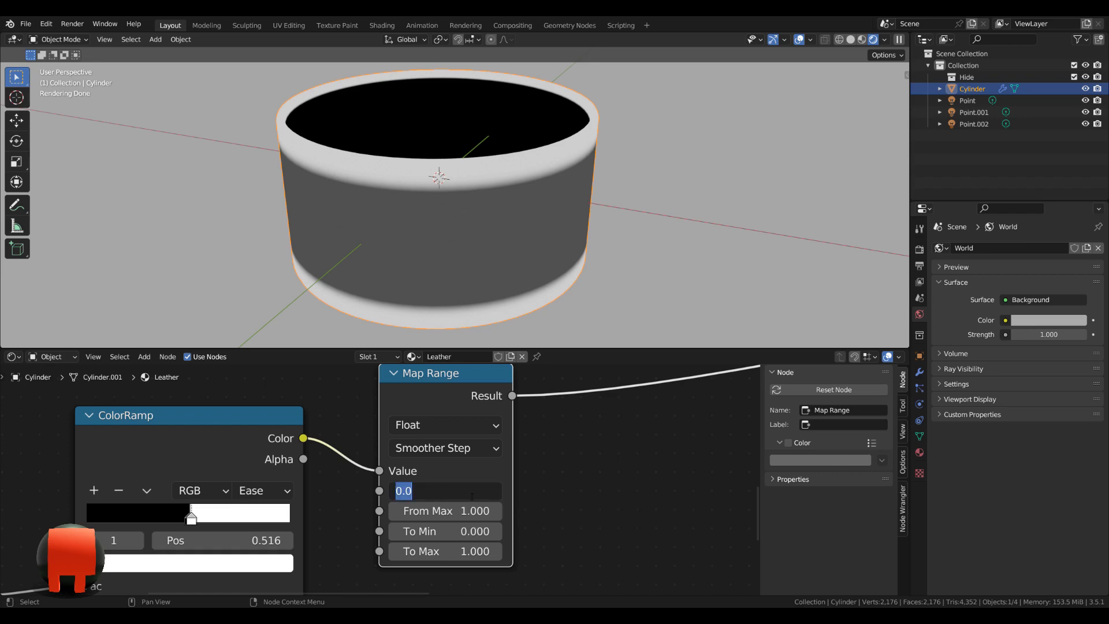
text(-0)
text(.24)
key(Return)
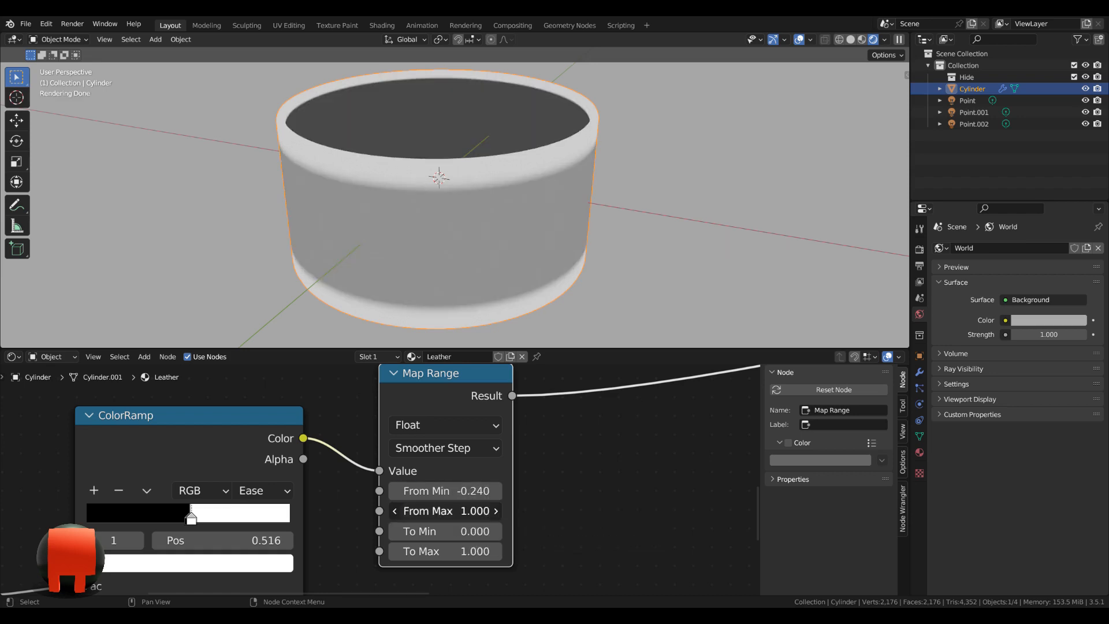
click(469, 517)
text(1.04)
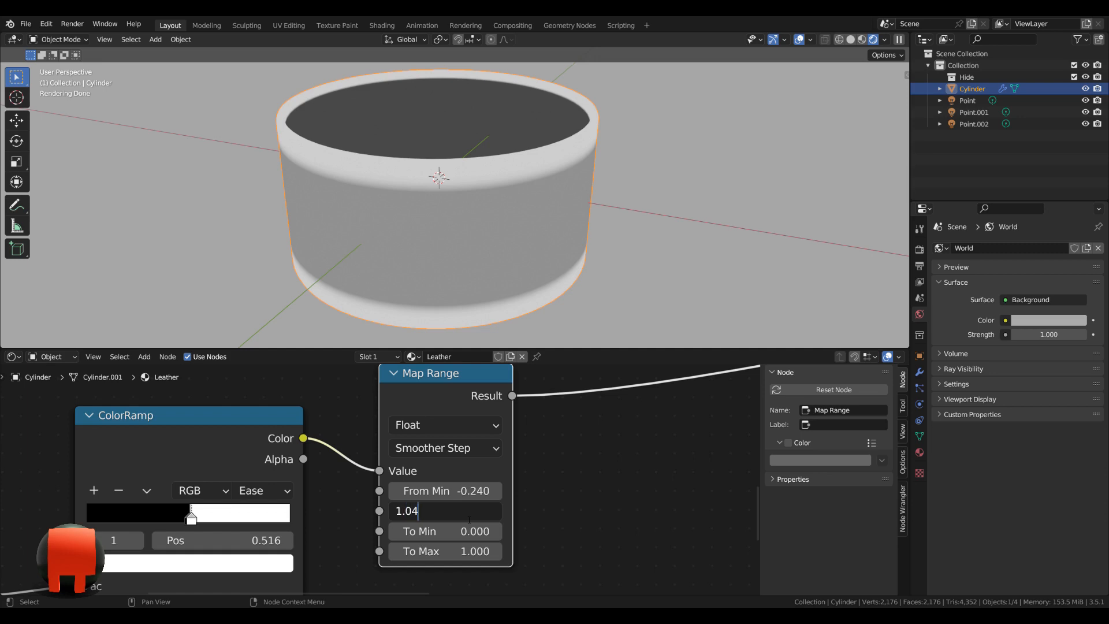
key(Return)
Step: Set the Map Range node's To Min to 0.18 and To Max to 0.42
click(471, 531)
text(-)
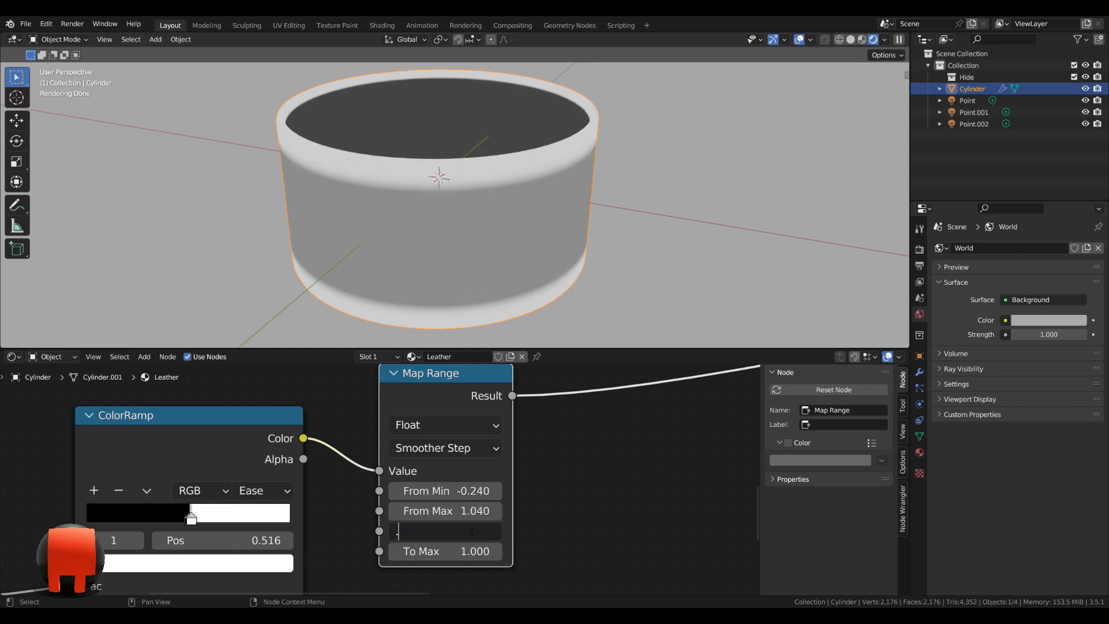
text(18)
key(Return)
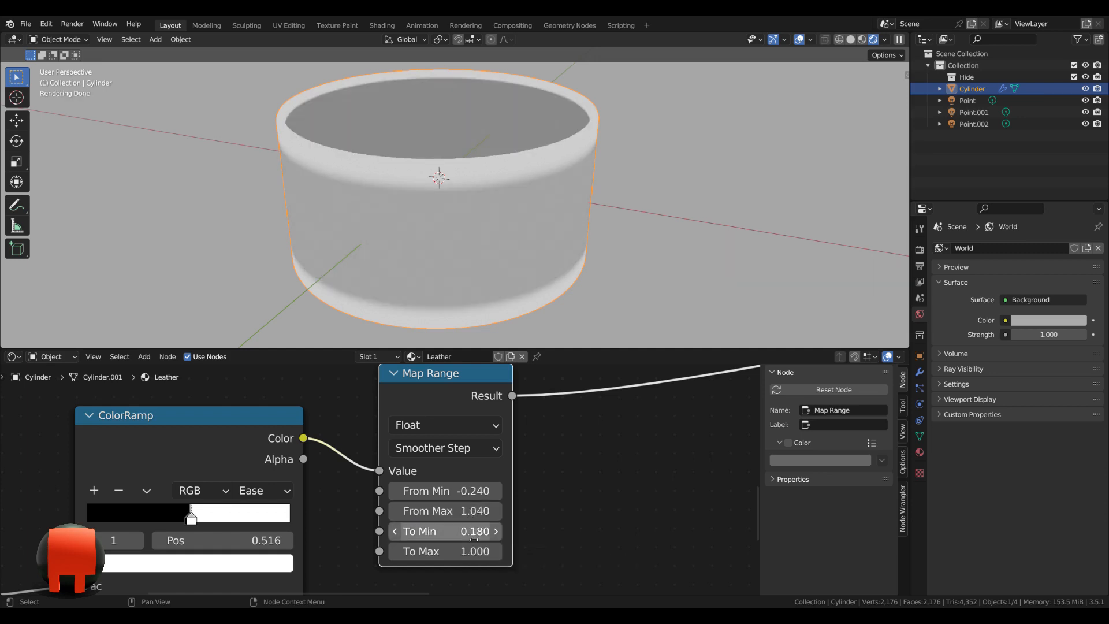
click(472, 551)
text(.42)
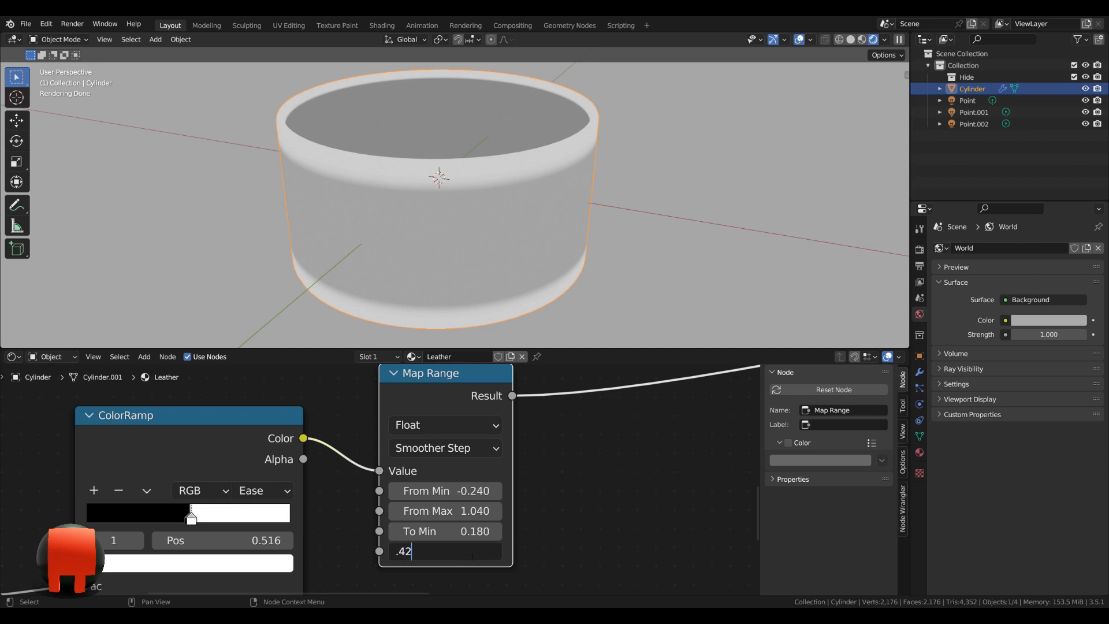
key(Return)
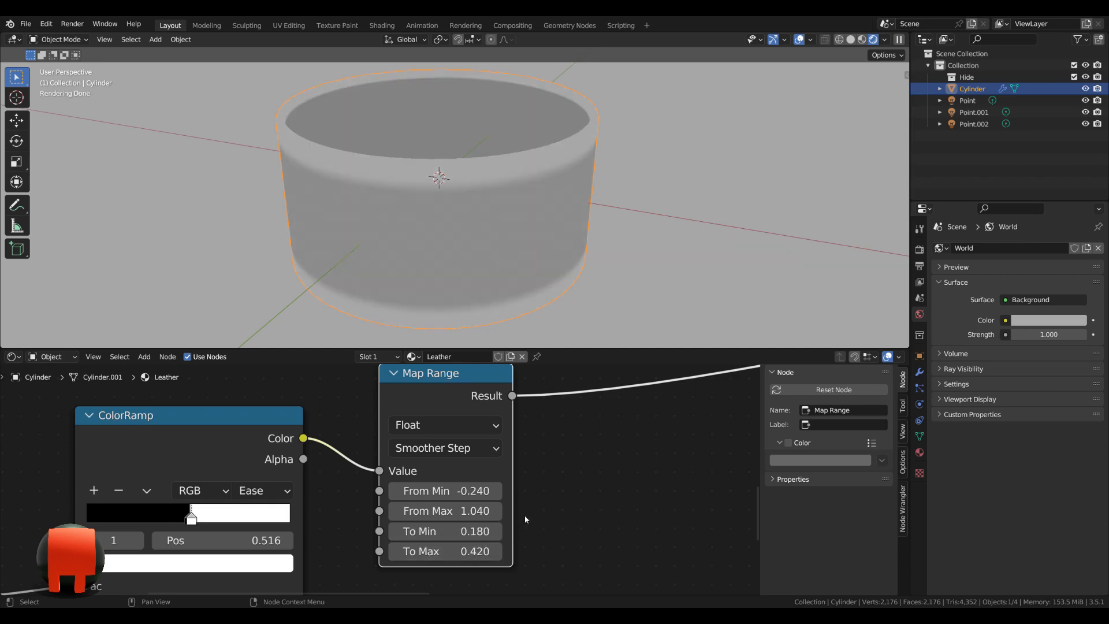
Step: Line up the Map Range node with the second ColorRamp and select the nodes of the pointiness chain
scroll(525, 519, down, 5)
drag(421, 438, 417, 457)
drag(77, 430, 444, 545)
scroll(443, 543, up, 1)
middle_drag(522, 524, 431, 525)
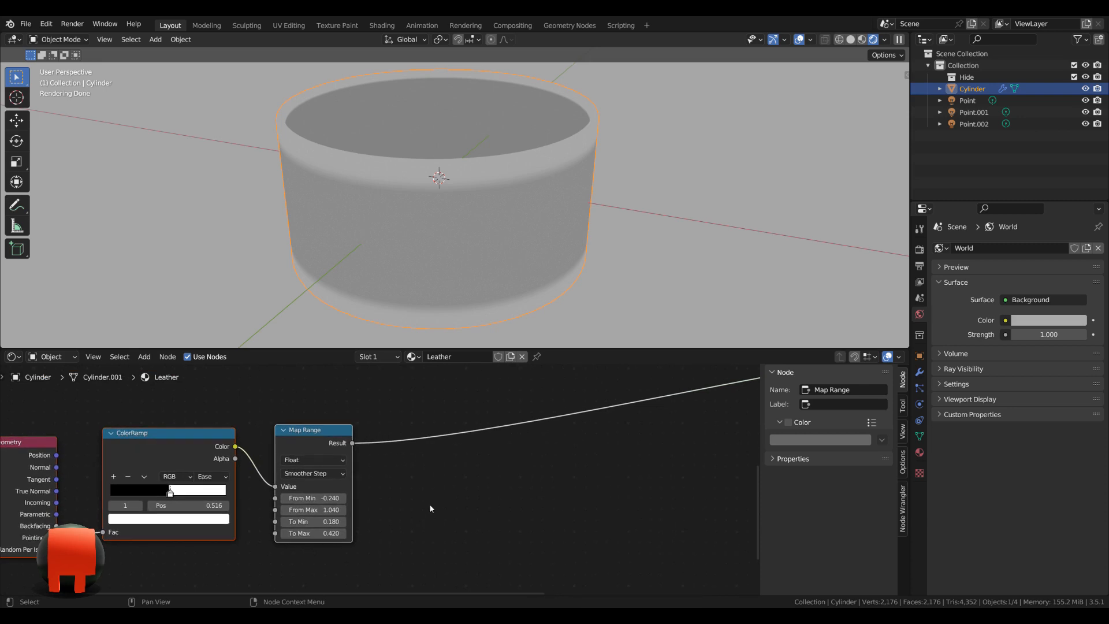
key(shift+a)
key(s)
key(Escape)
Step: Insert a Math node after the Map Range node and set its operation to Power
key(shift+a)
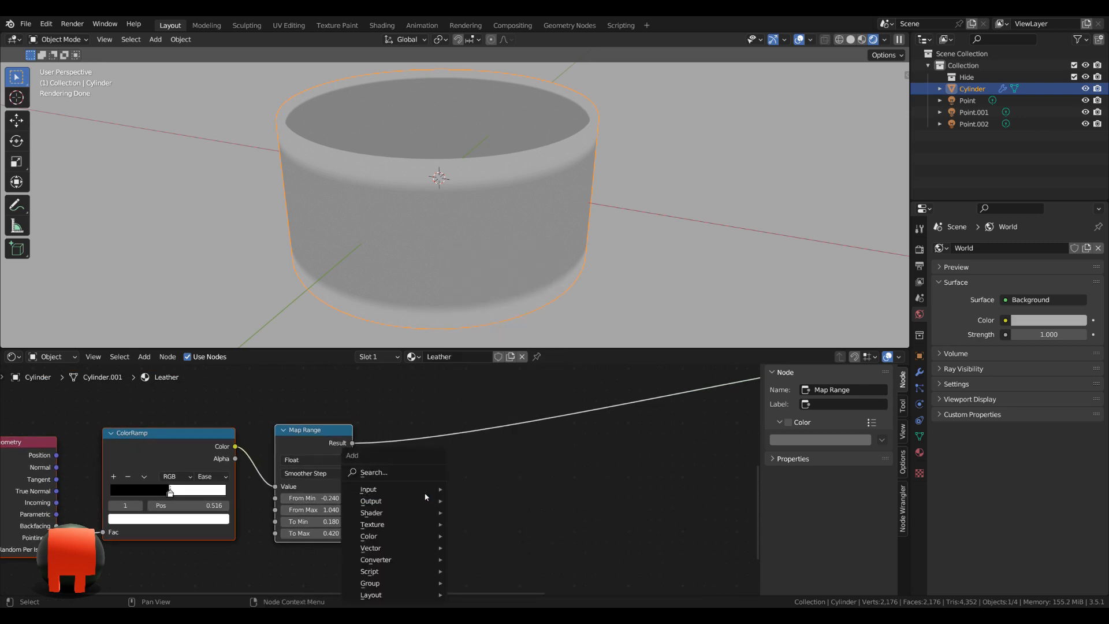
click(427, 472)
text(add)
key(Return)
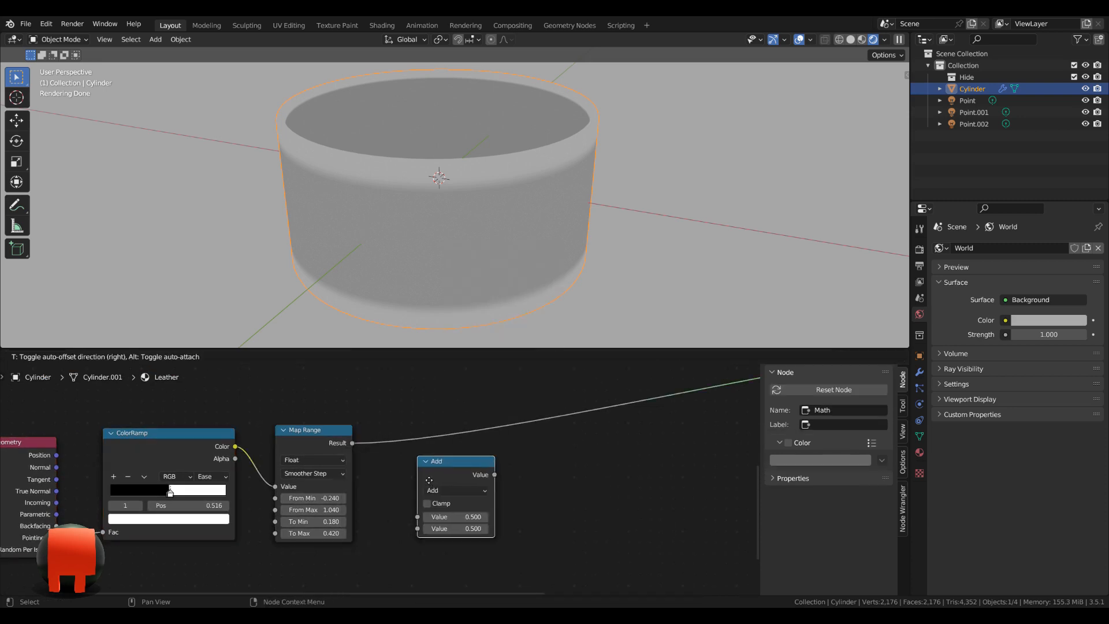
click(405, 449)
click(432, 471)
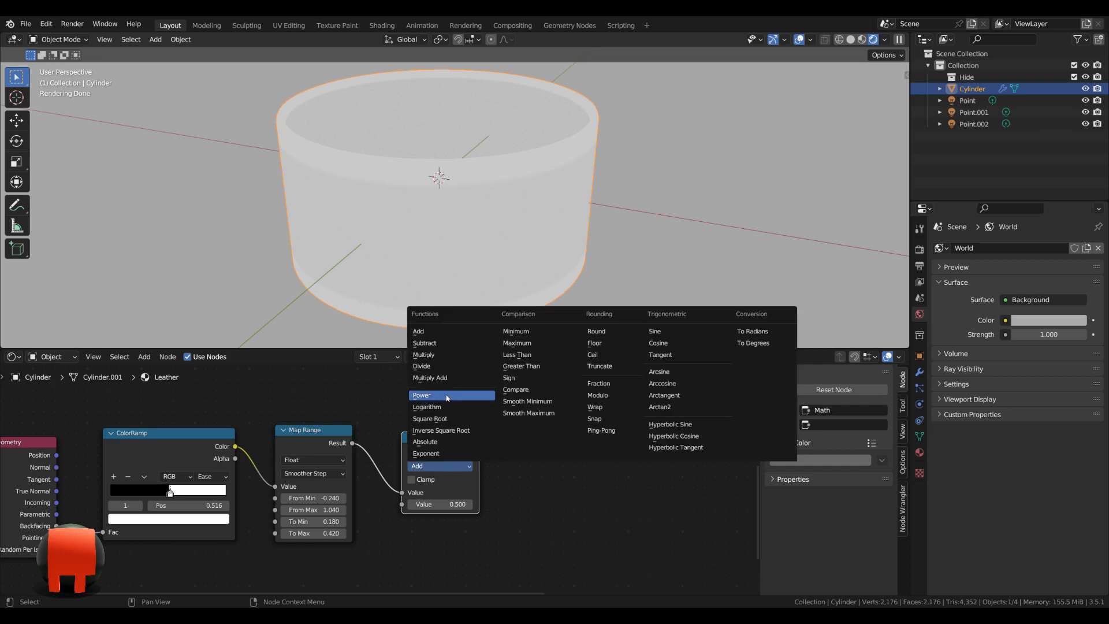
click(448, 397)
Step: Set the Power node's exponent to 2.68
scroll(447, 397, up, 2)
click(495, 516)
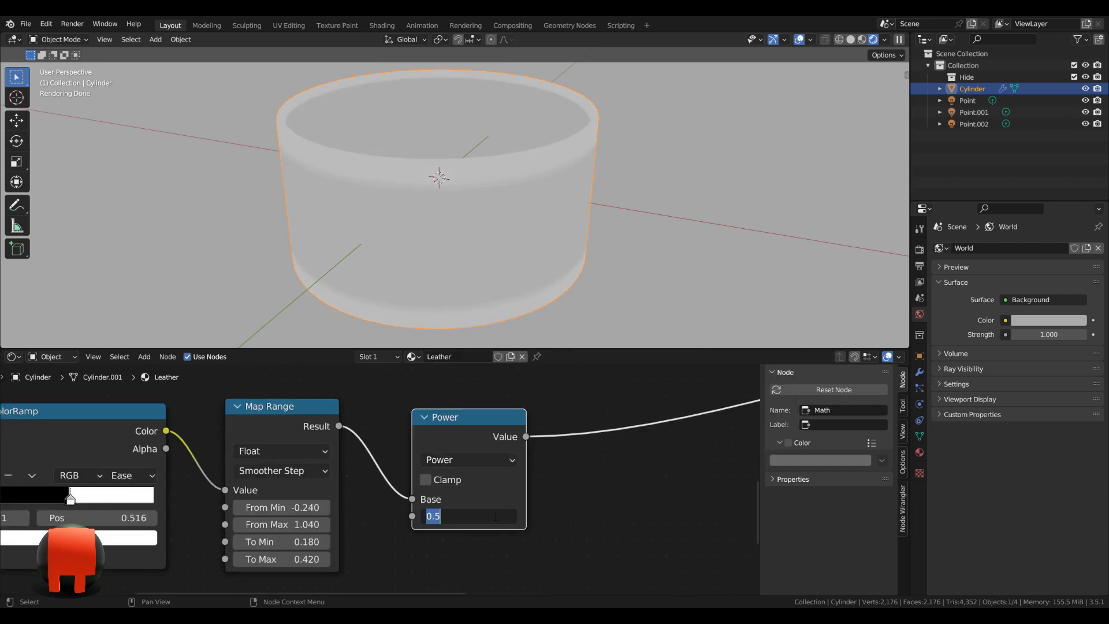
text(2.68)
key(Return)
key(Home)
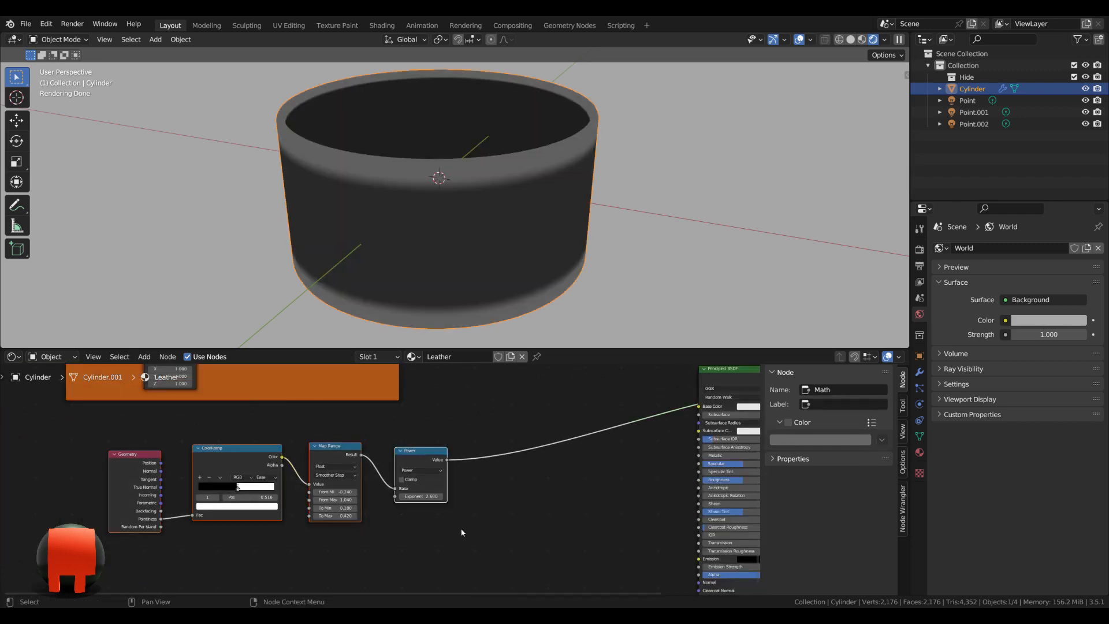
Step: Add a Noise Texture node below the pointiness chain, with Texture Coordinate and Mapping nodes connected to its Vector input
scroll(297, 549, up, 3)
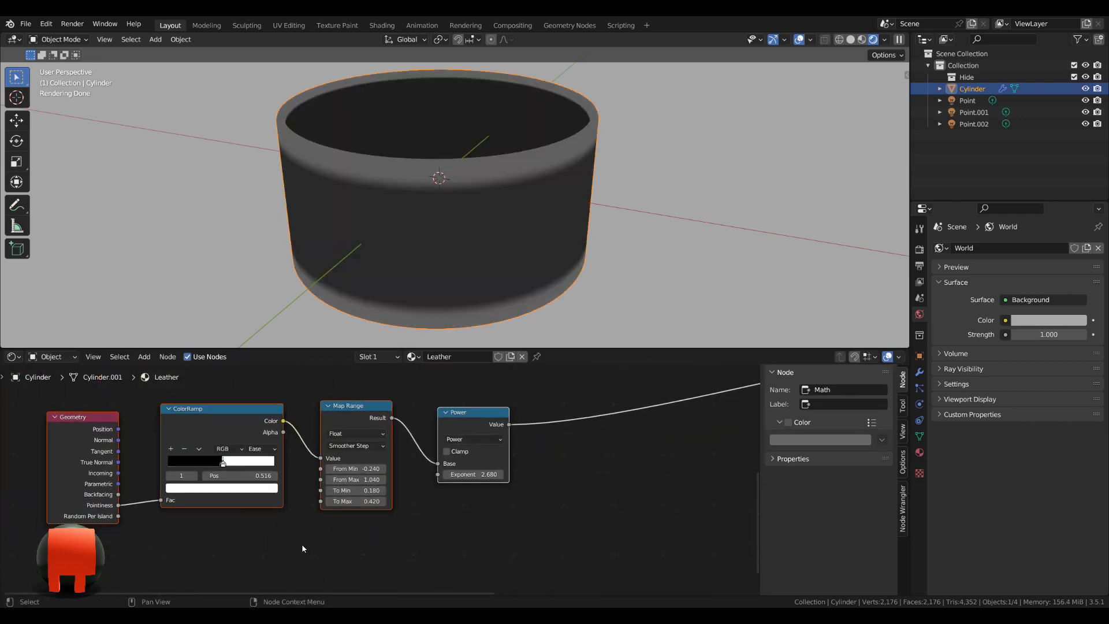
key(shift+a)
text(noi)
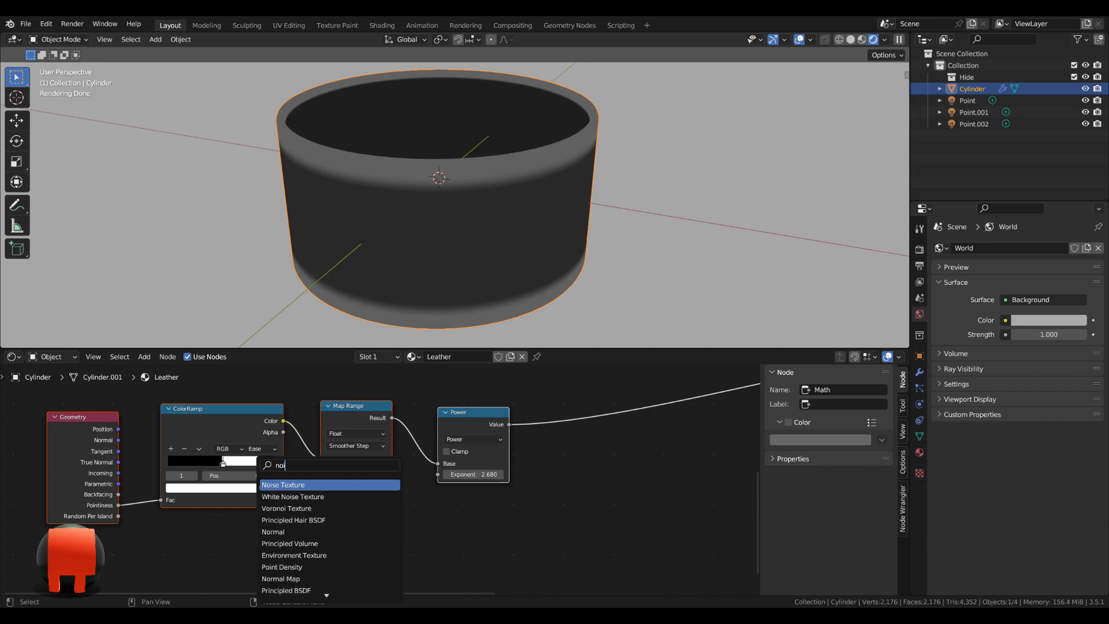
key(Return)
click(408, 413)
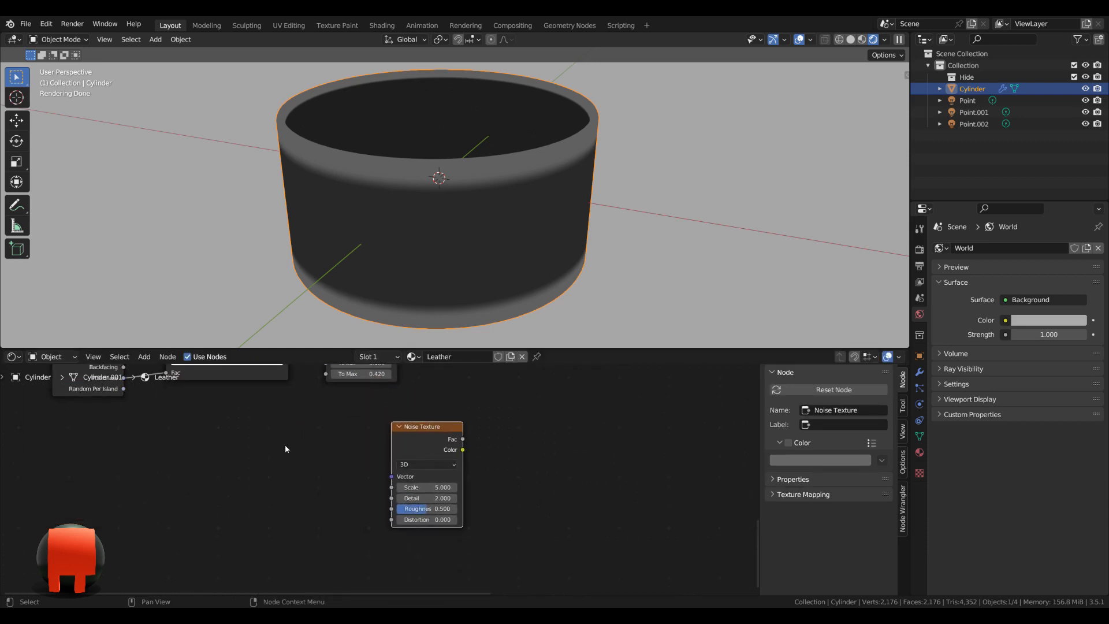
key(ctrl+t)
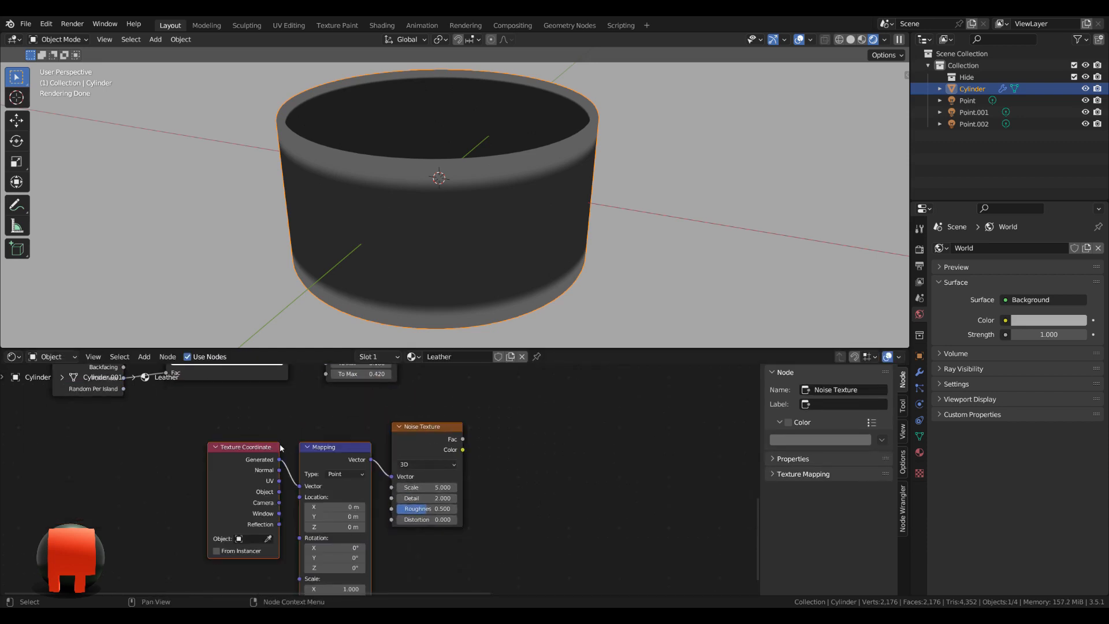
Step: Set the new Noise Texture's scale to 11.6
scroll(439, 496, up, 3)
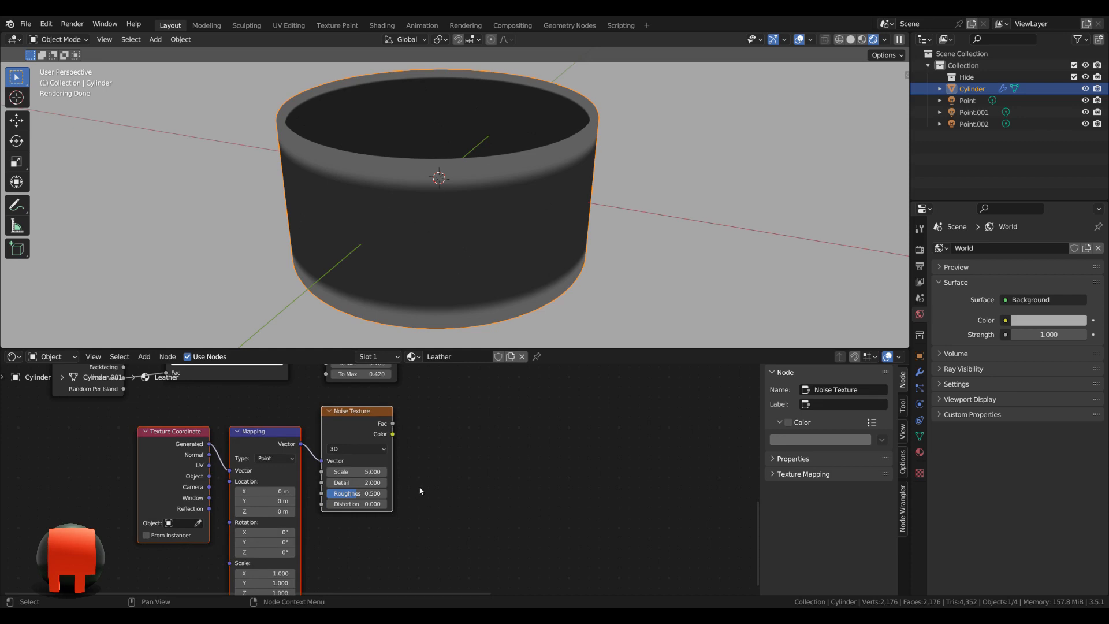
click(375, 467)
text(11.6)
key(Return)
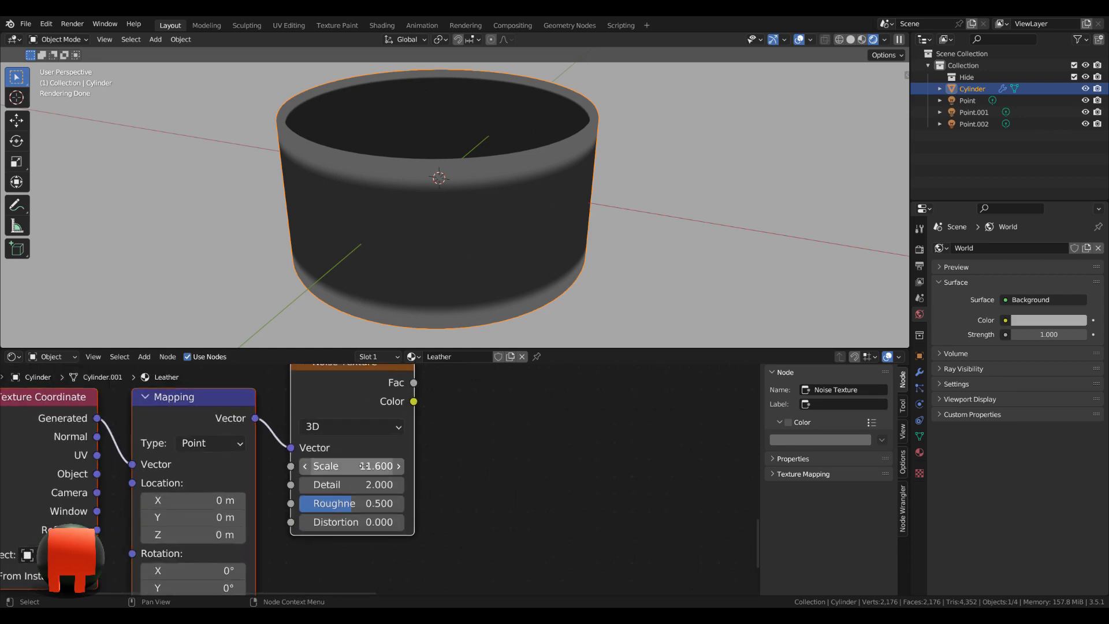
Step: Move the Texture Coordinate, Mapping and Noise Texture nodes together so they sit beneath the ColorRamp, Map Range and Power nodes
scroll(370, 544, down, 3)
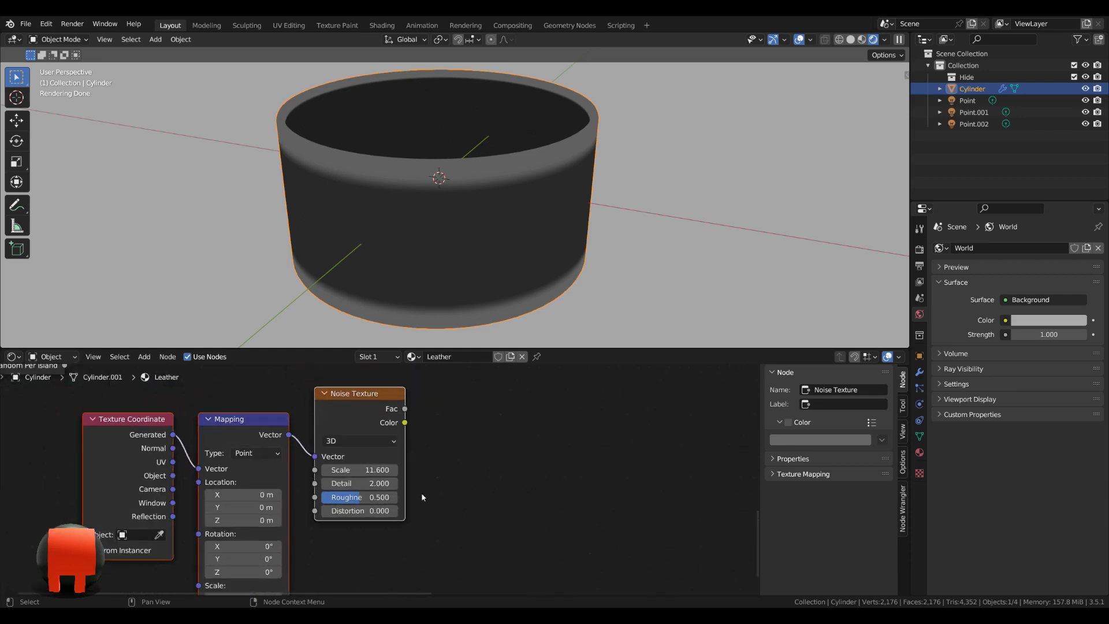
drag(380, 427, 386, 446)
drag(109, 431, 388, 567)
key(g)
click(452, 484)
scroll(453, 483, down, 2)
middle_drag(452, 484, 378, 547)
key(g)
click(479, 535)
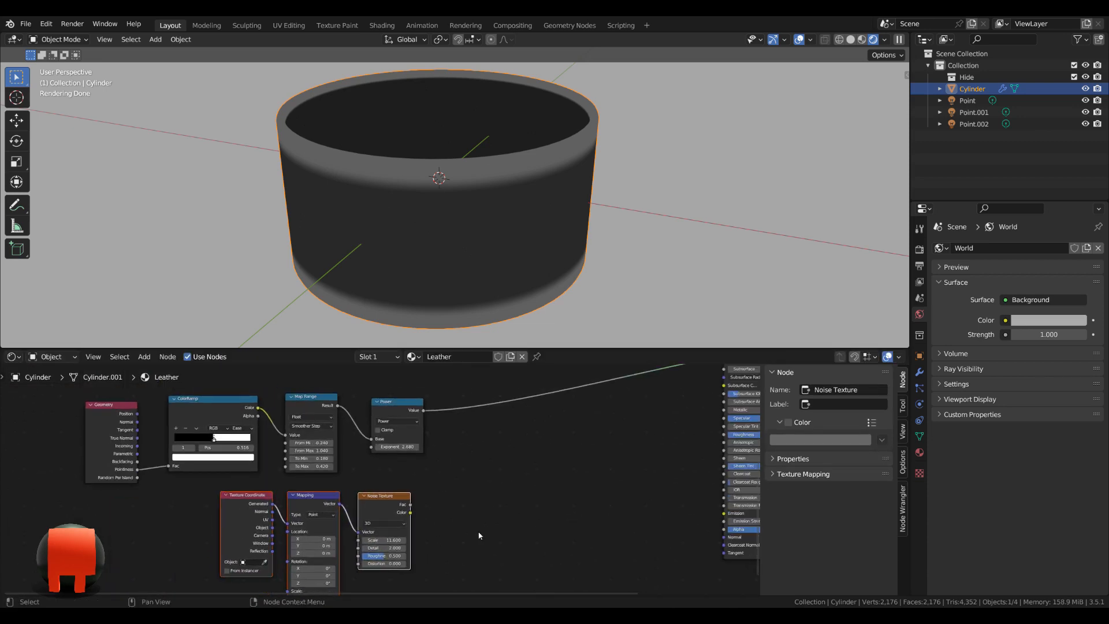
Step: Add a Mix node next to the Power and Noise Texture nodes and set its data type to Color
scroll(479, 536, up, 1)
key(shift+a)
text(mi)
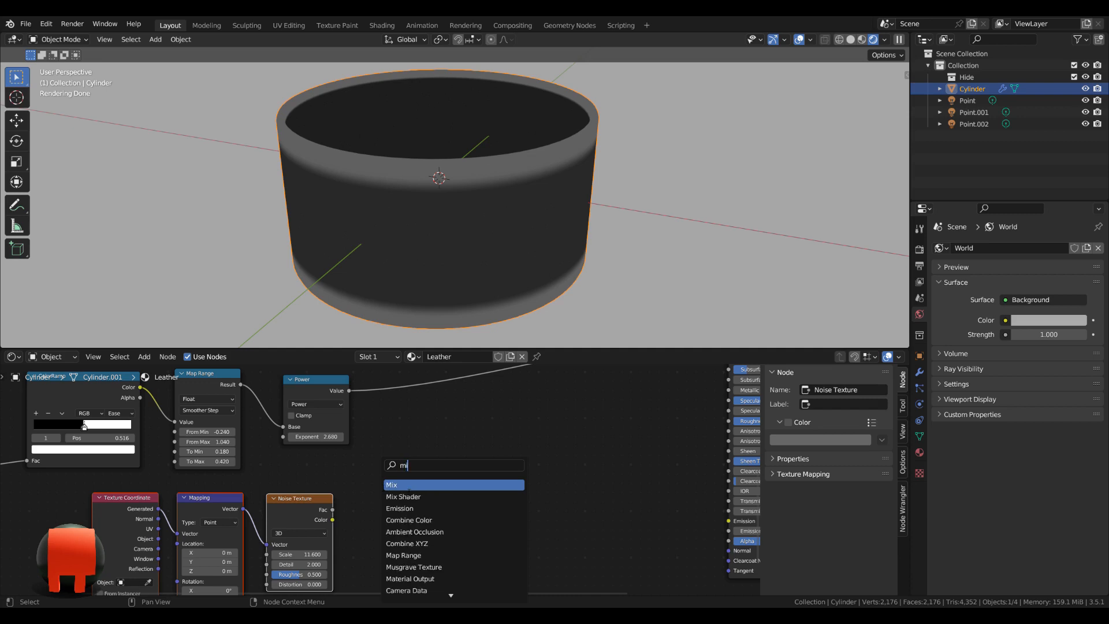
key(Return)
click(438, 426)
click(443, 434)
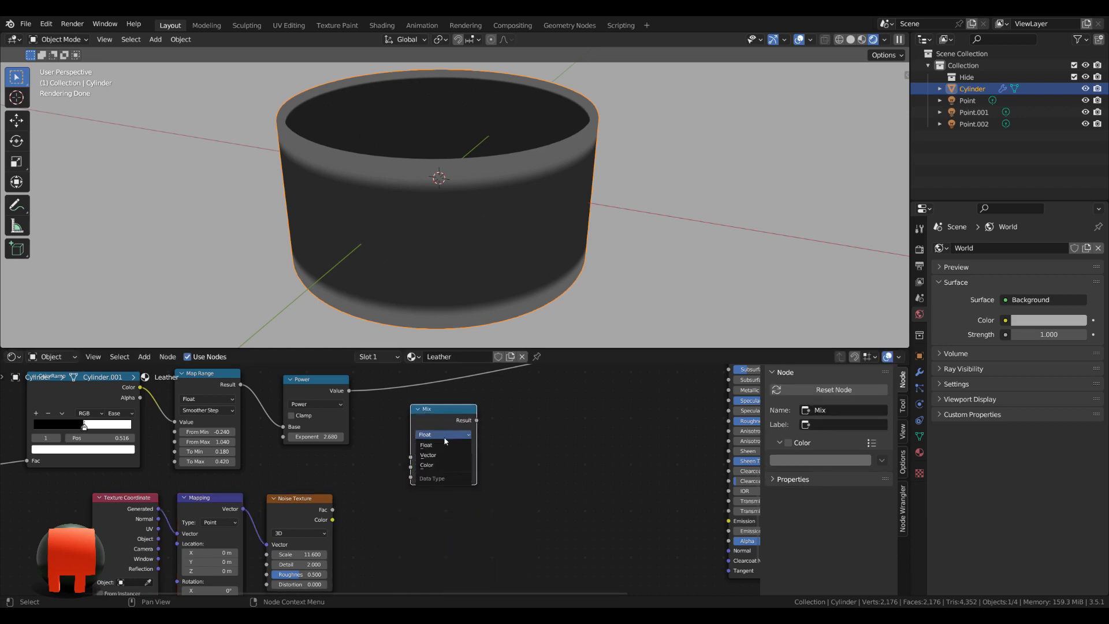
click(453, 464)
scroll(397, 449, up, 2)
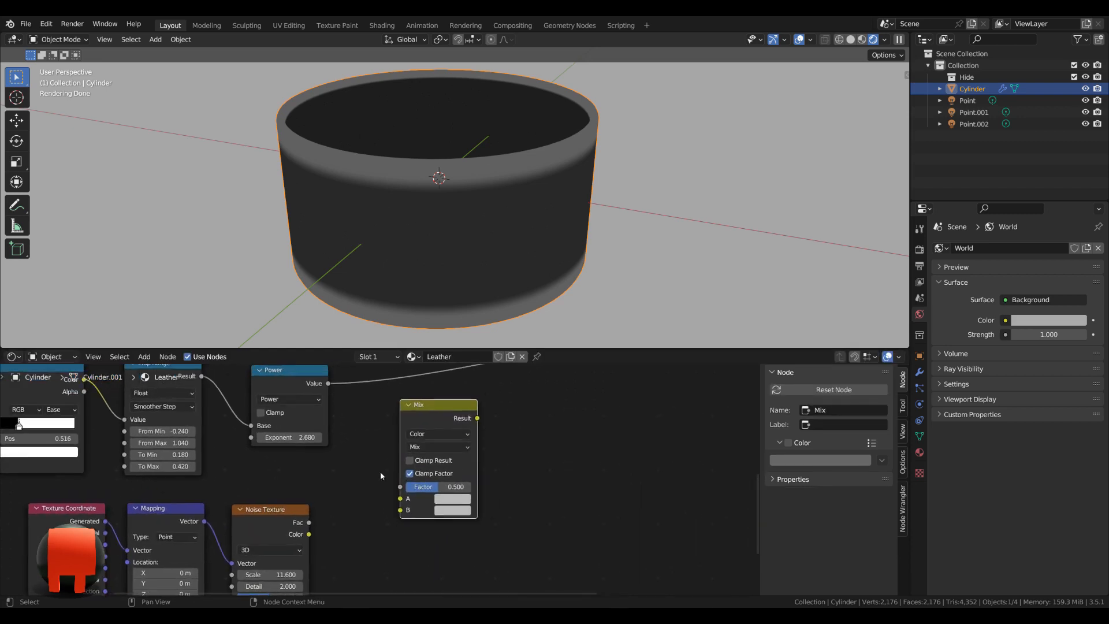
Step: Link the Noise Texture's Fac to the Mix node's B input and the Power node's Value to its Factor
drag(279, 532, 386, 517)
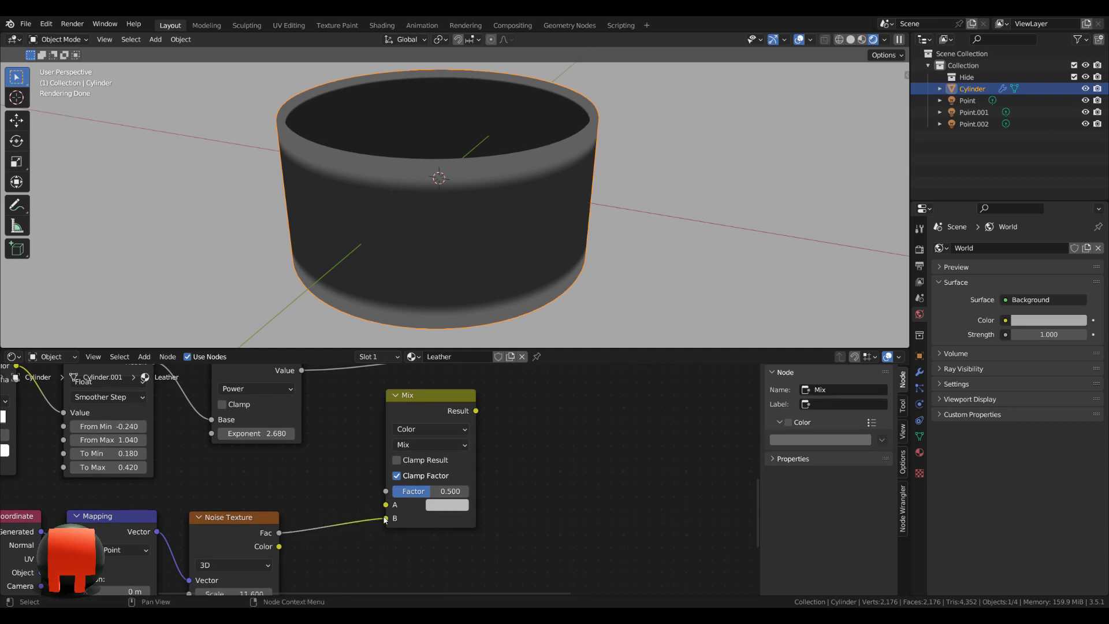
drag(424, 412, 425, 399)
middle_drag(302, 372, 246, 413)
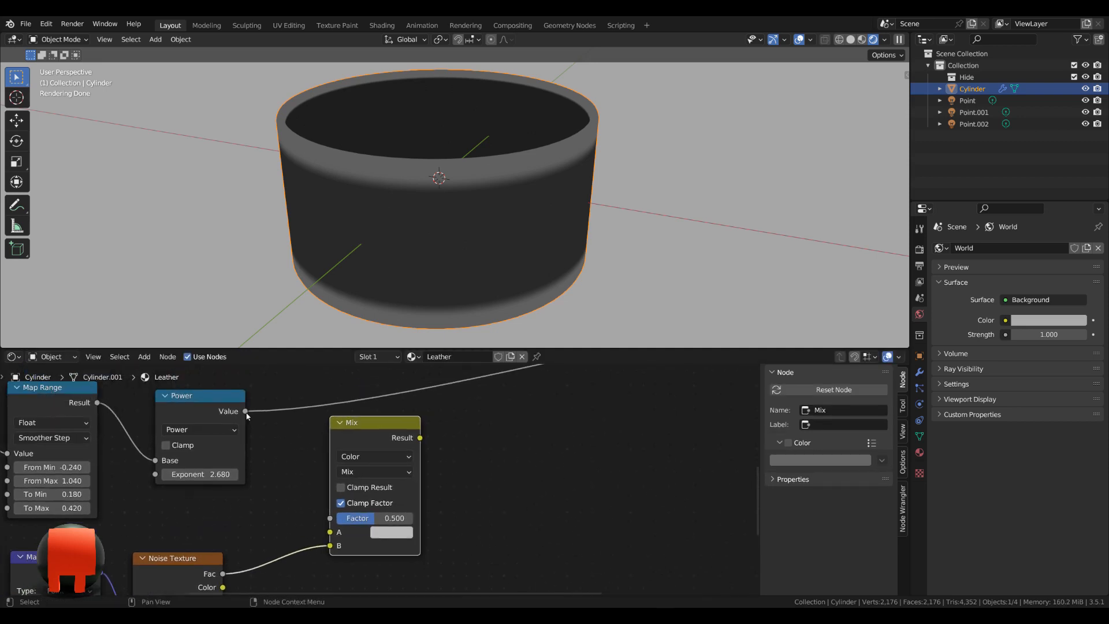
drag(246, 412, 330, 518)
scroll(398, 508, up, 2)
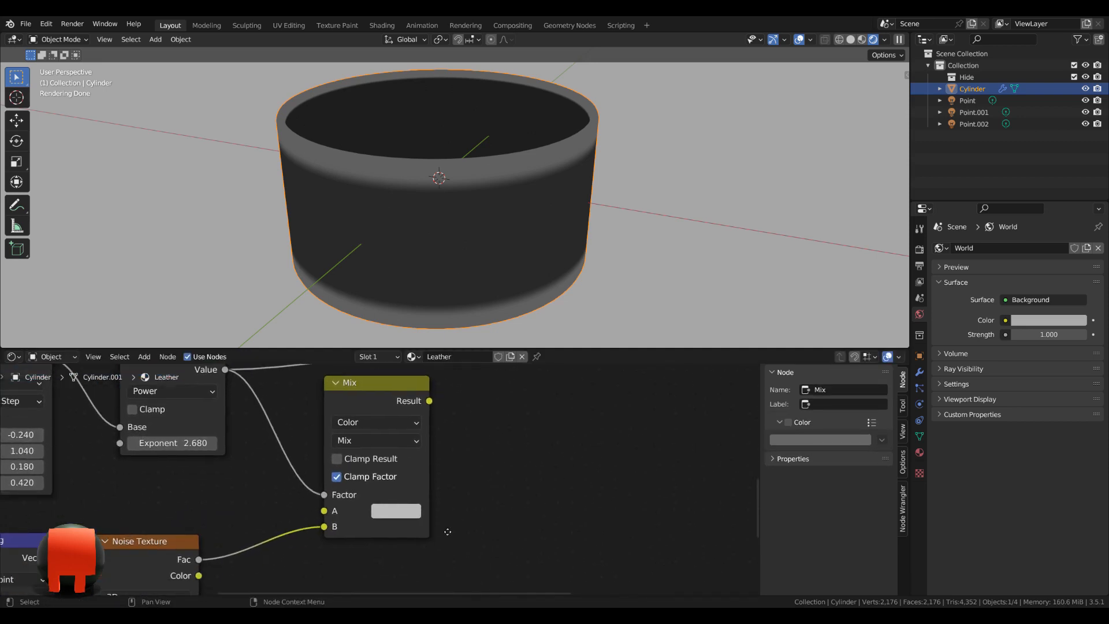
Step: Set the Mix node's A colour to black
click(397, 510)
drag(491, 395, 495, 410)
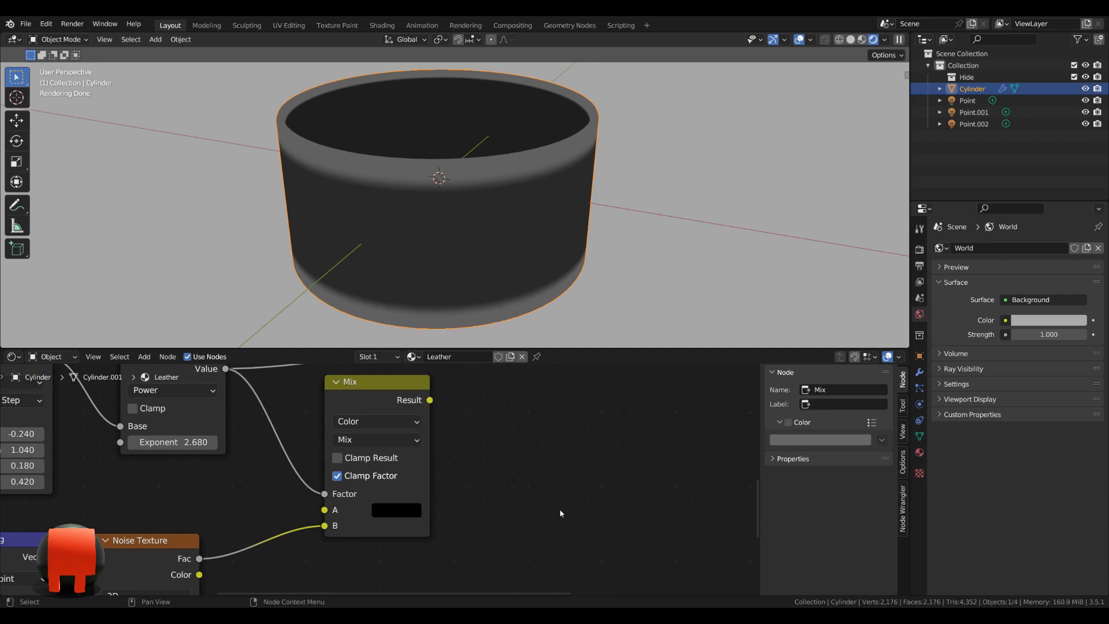
scroll(560, 513, down, 2)
middle_drag(473, 494, 422, 536)
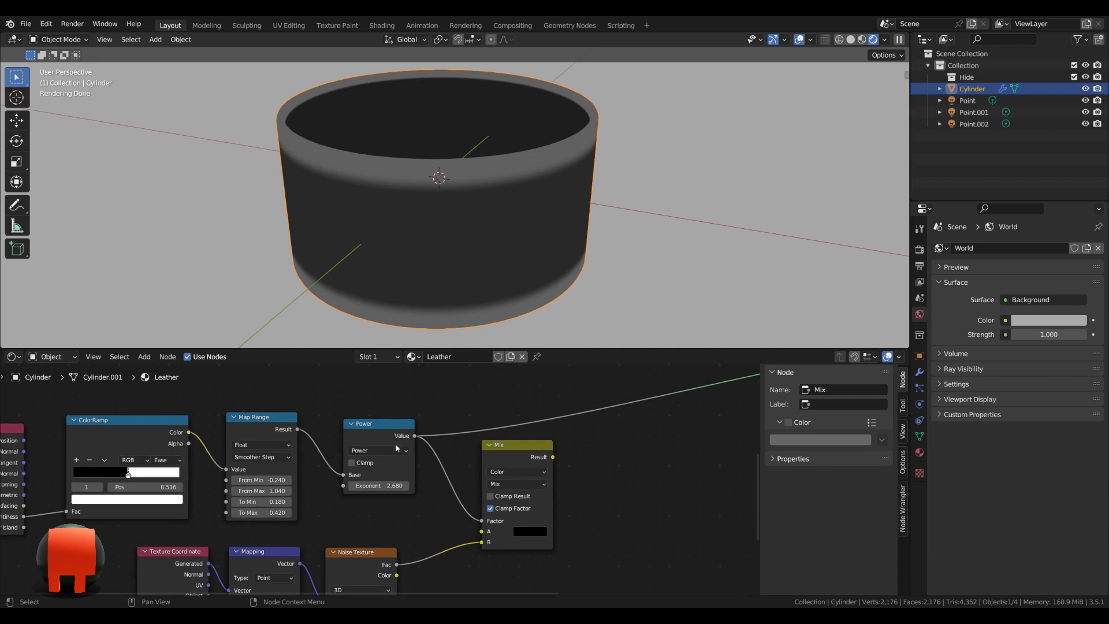
Step: Preview the Noise Texture alone and the Mix node's result on the cylinder
ctrl+shift+click(368, 550)
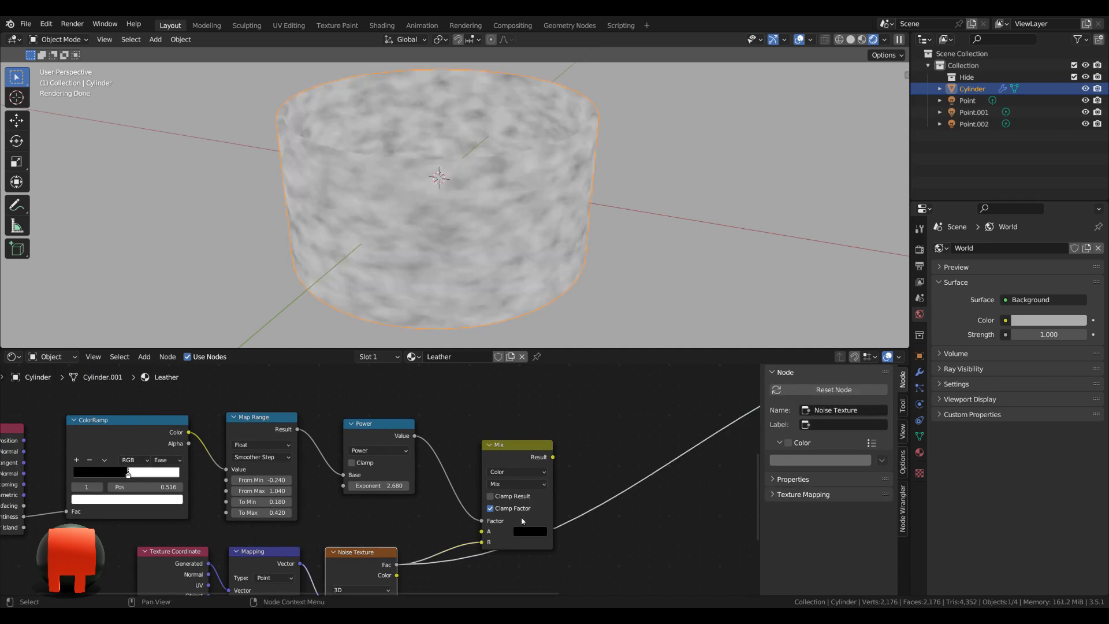
middle_drag(603, 446, 490, 446)
ctrl+shift+click(404, 449)
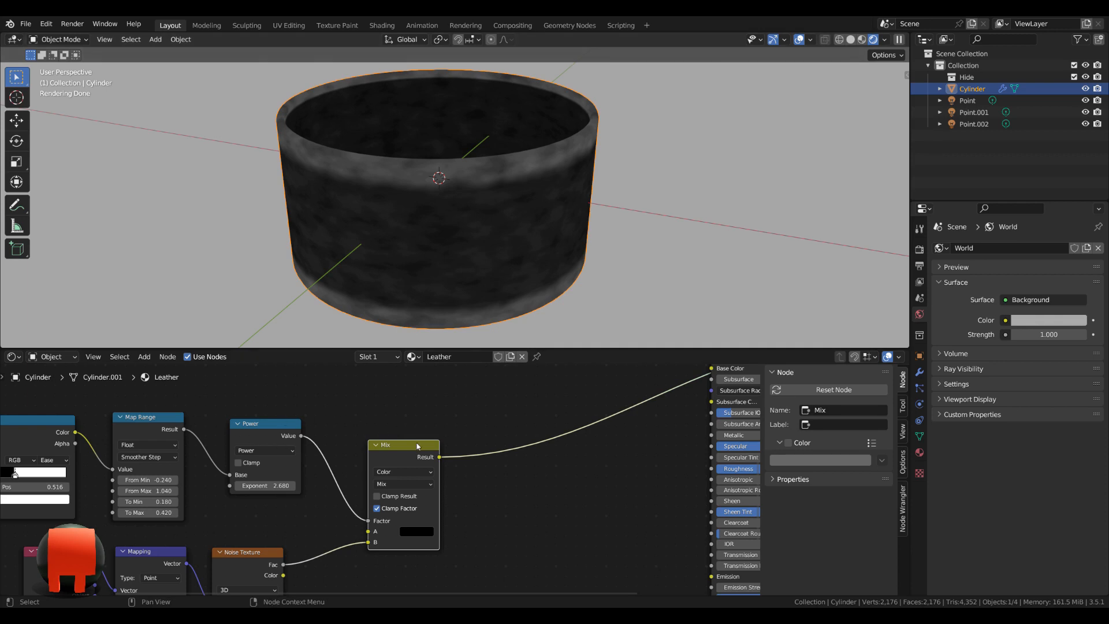
Step: Combine all the pointiness and noise edge-mask nodes, from Geometry and Texture Coordinate through Mix, into one node group
scroll(417, 445, up, 1)
scroll(362, 389, down, 4)
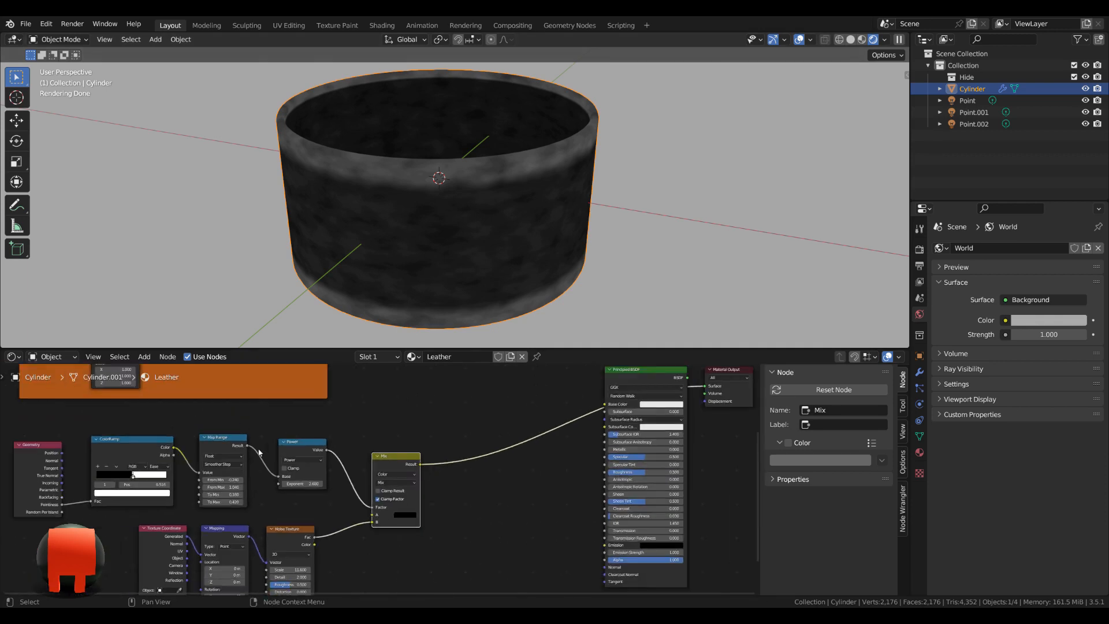
drag(156, 420, 593, 556)
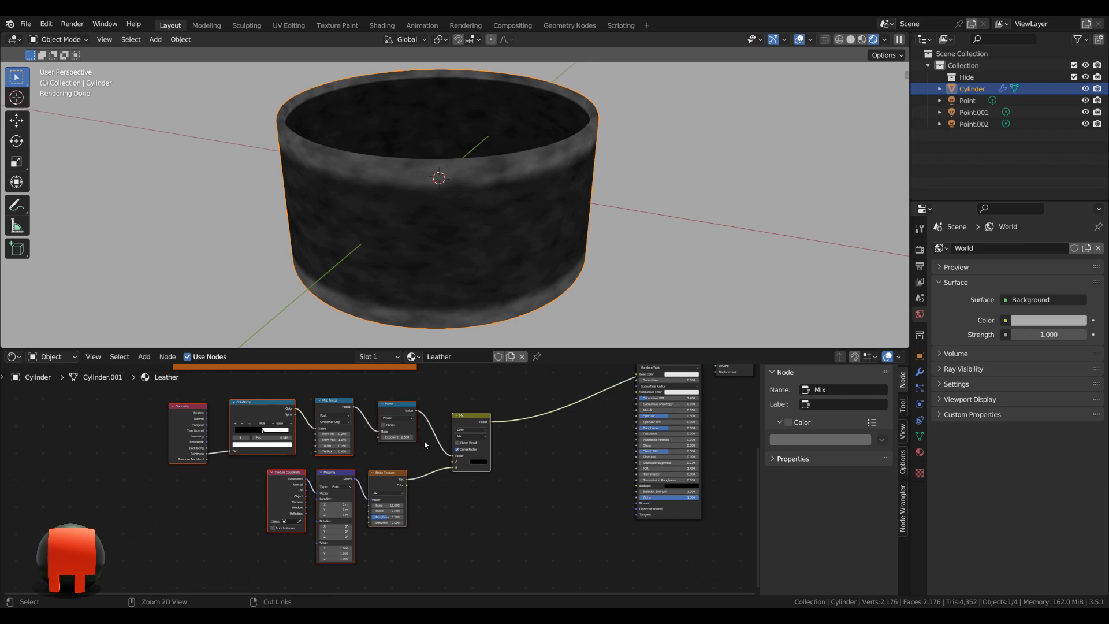
key(ctrl+g)
scroll(555, 484, up, 7)
middle_drag(557, 458, 376, 447)
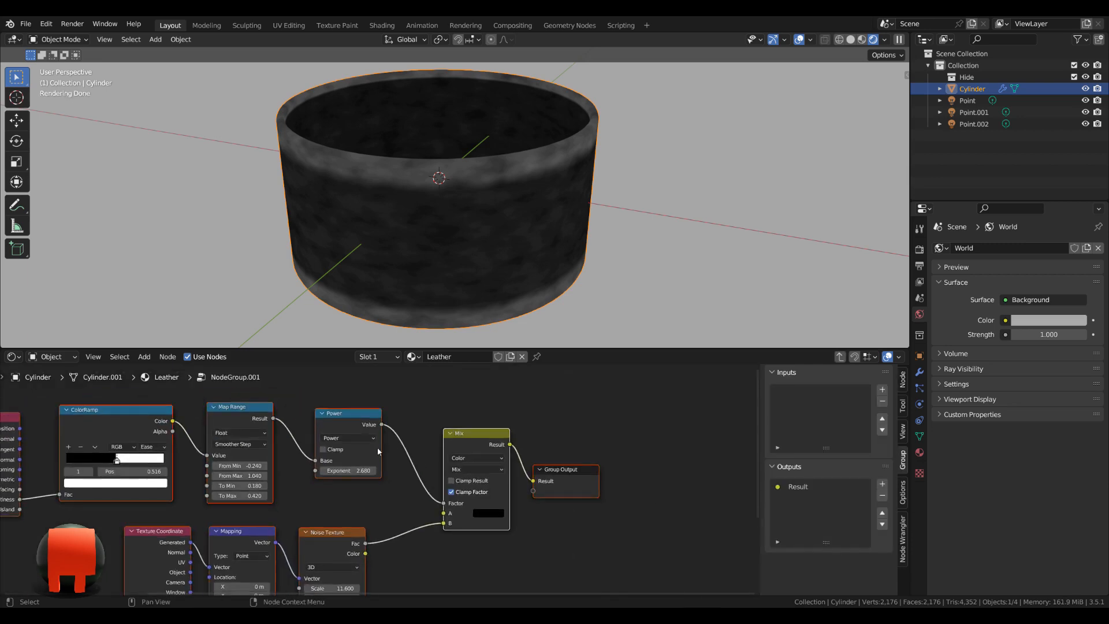
Step: Spread out the nodes inside the group by lowering the noise, Map Range, Power and Mix nodes and raising Group Output
scroll(376, 446, down, 4)
middle_drag(289, 462, 291, 404)
drag(168, 456, 341, 517)
key(g)
click(313, 574)
scroll(297, 477, down, 1)
middle_drag(297, 476, 294, 490)
drag(293, 491, 436, 405)
key(g)
click(431, 438)
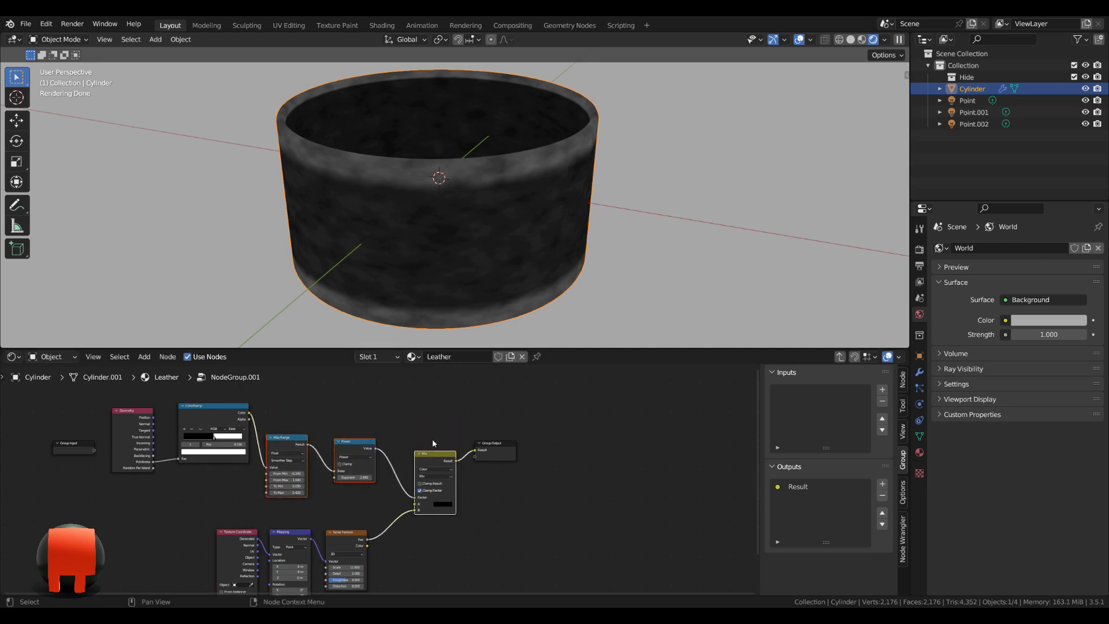
drag(488, 458, 504, 437)
scroll(522, 429, up, 2)
scroll(530, 428, up, 2)
middle_drag(543, 434, 567, 491)
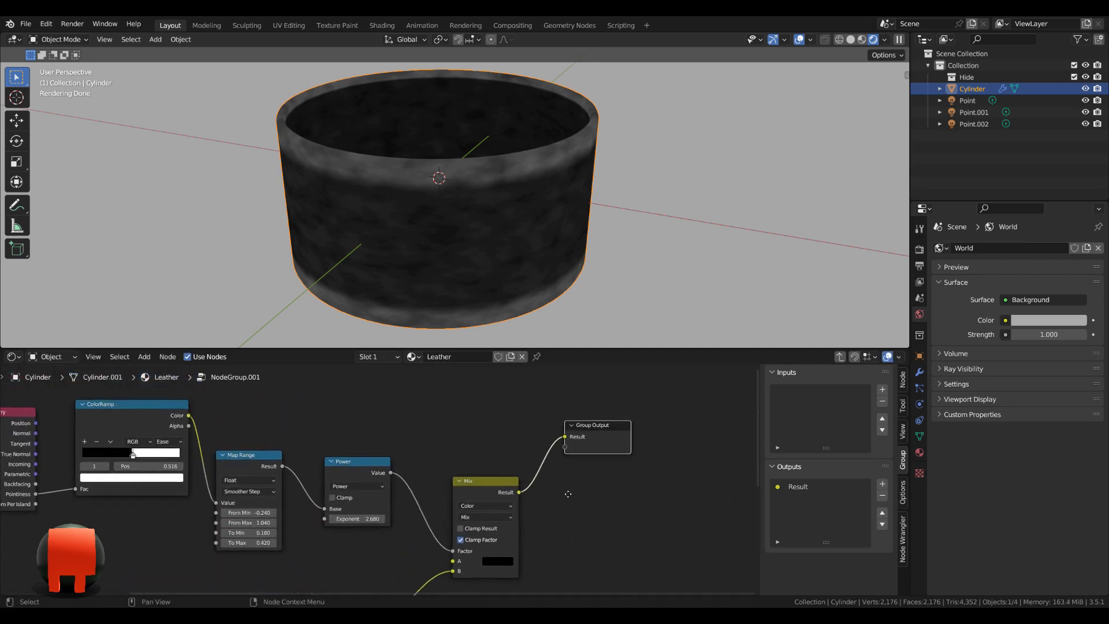
Step: Link the ColorRamp's Color to the group's Result output and the Mix node's Result to a second, new group output
drag(191, 434, 568, 457)
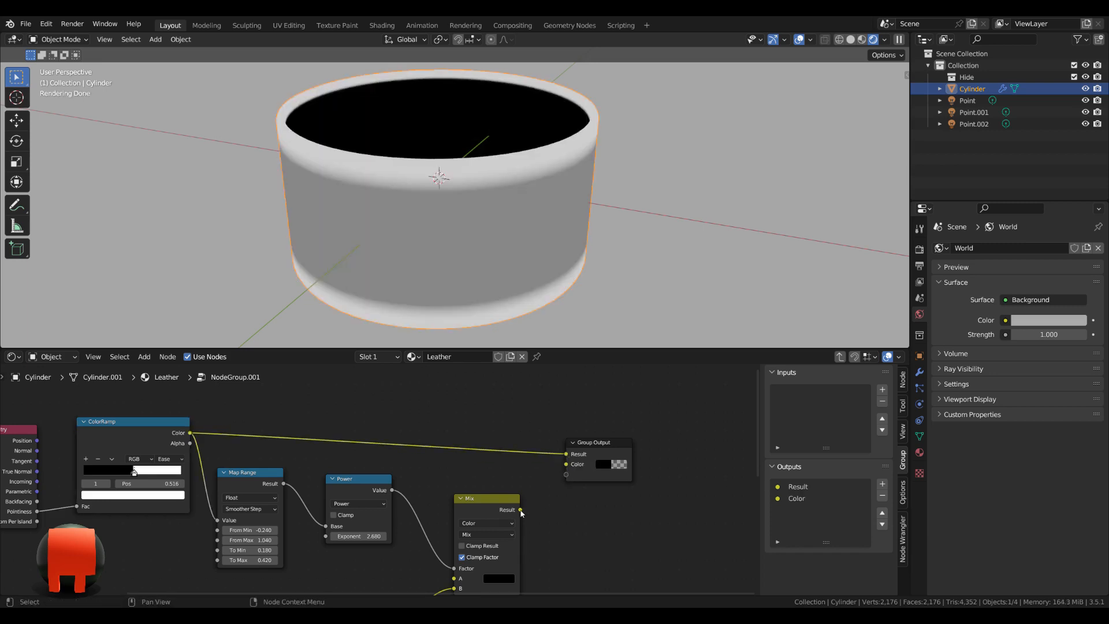
drag(521, 510, 566, 466)
middle_drag(608, 495, 545, 477)
scroll(537, 475, up, 1)
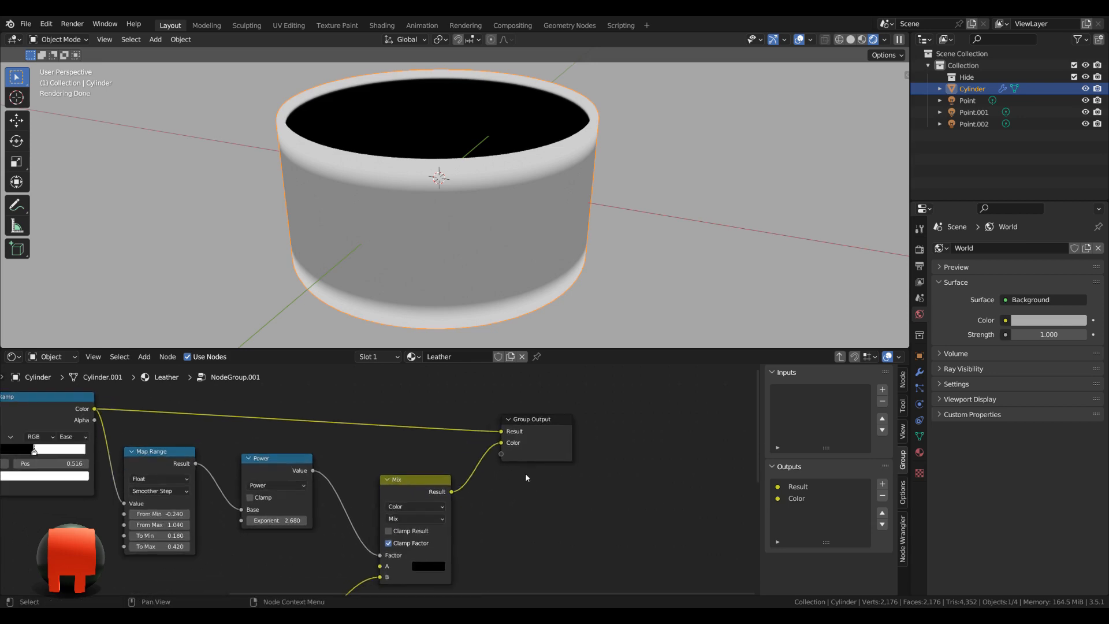
click(529, 420)
drag(529, 421, 524, 402)
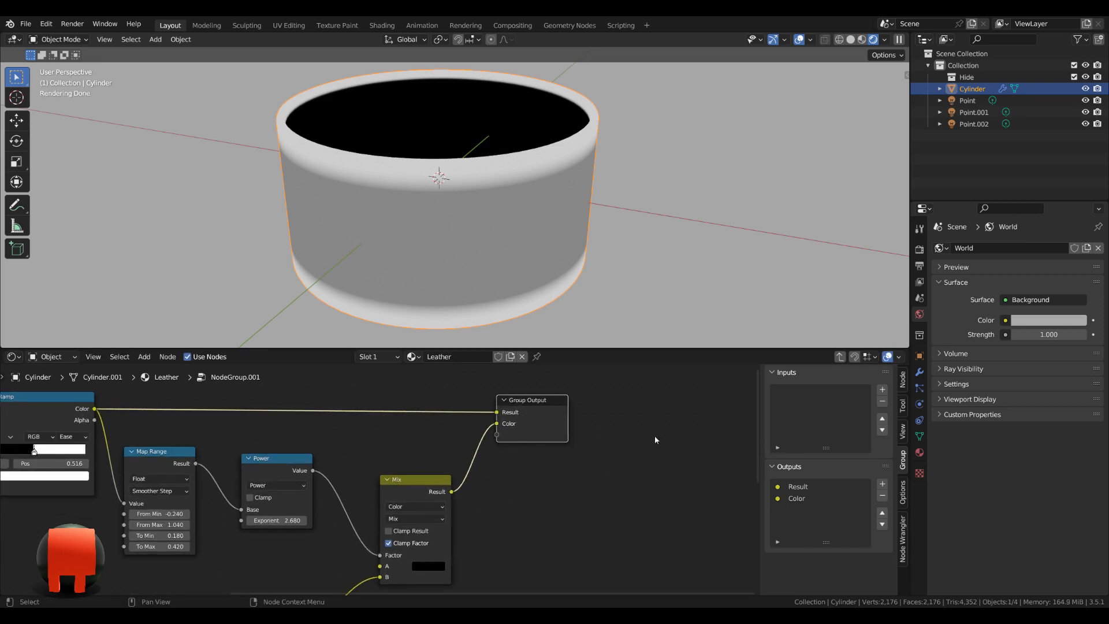
Step: Rename the group's first output to Pointiness and its second output to Noisiness
click(803, 487)
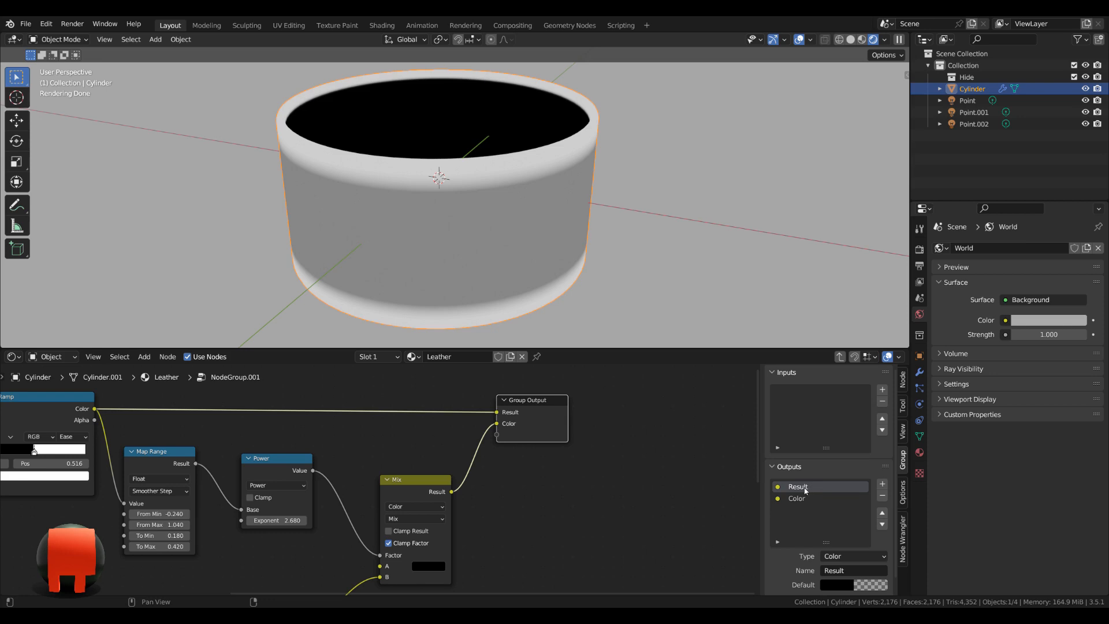
double_click(807, 487)
text(Pointiness)
key(Return)
click(808, 498)
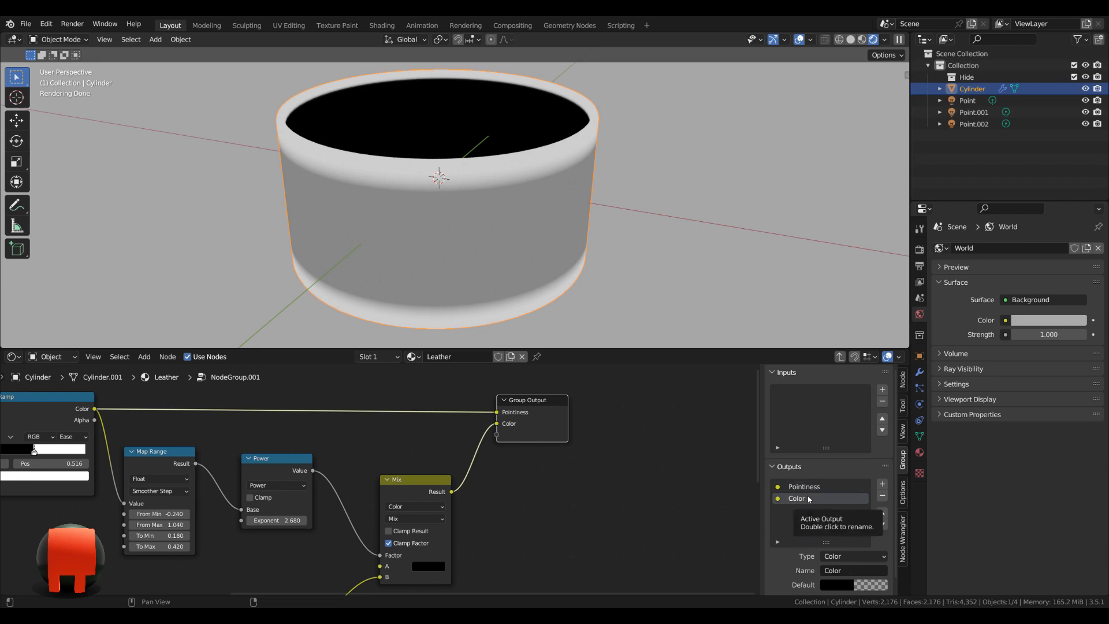
double_click(809, 499)
text(N)
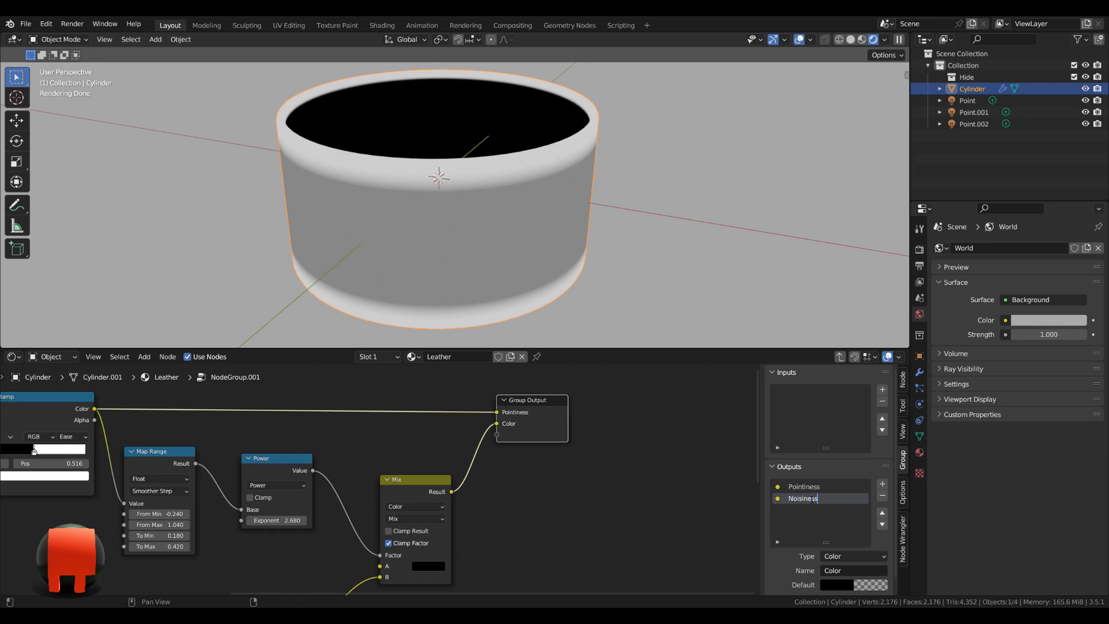
text(oisiness)
key(Return)
scroll(407, 444, down, 2)
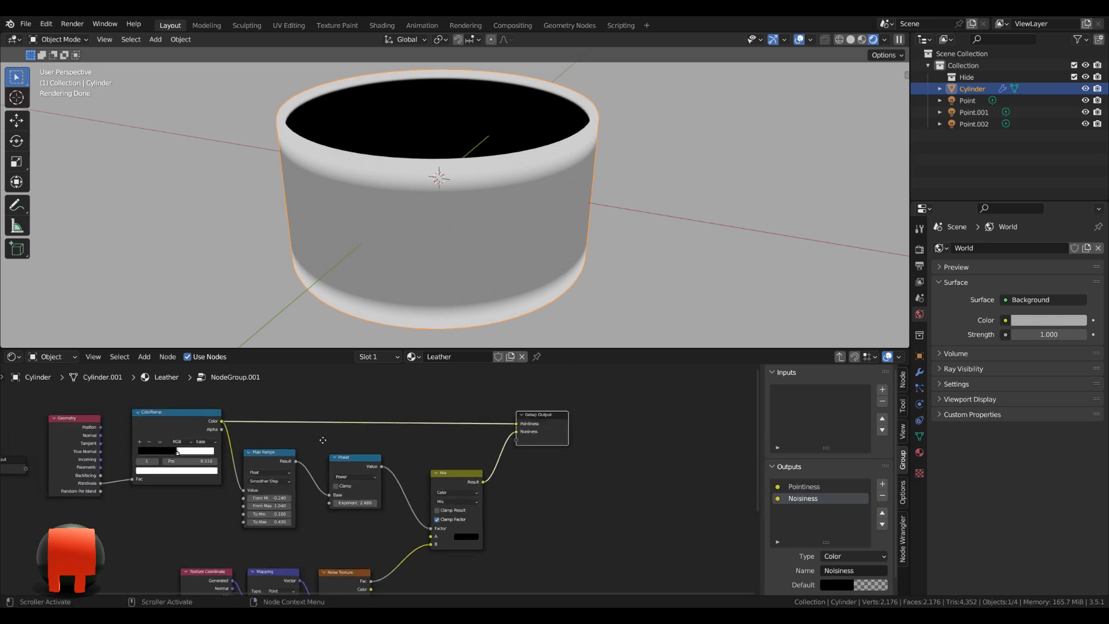
Step: Leave the node group and move its node slightly closer to the Principled BSDF
key(Tab)
scroll(364, 441, down, 1)
middle_drag(383, 440, 356, 500)
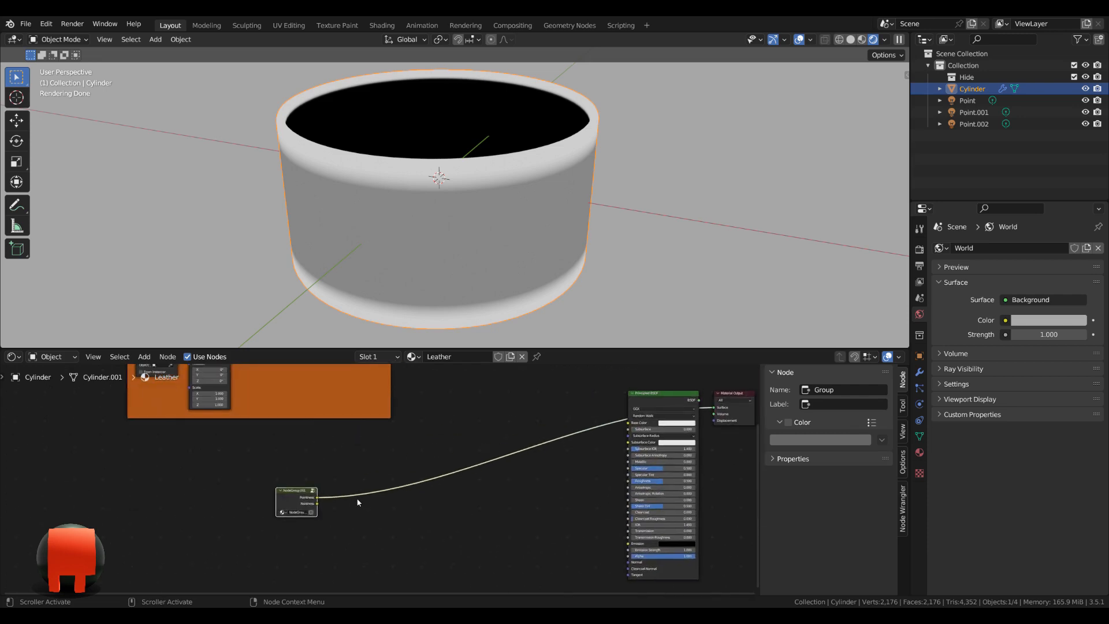
key(g)
click(401, 477)
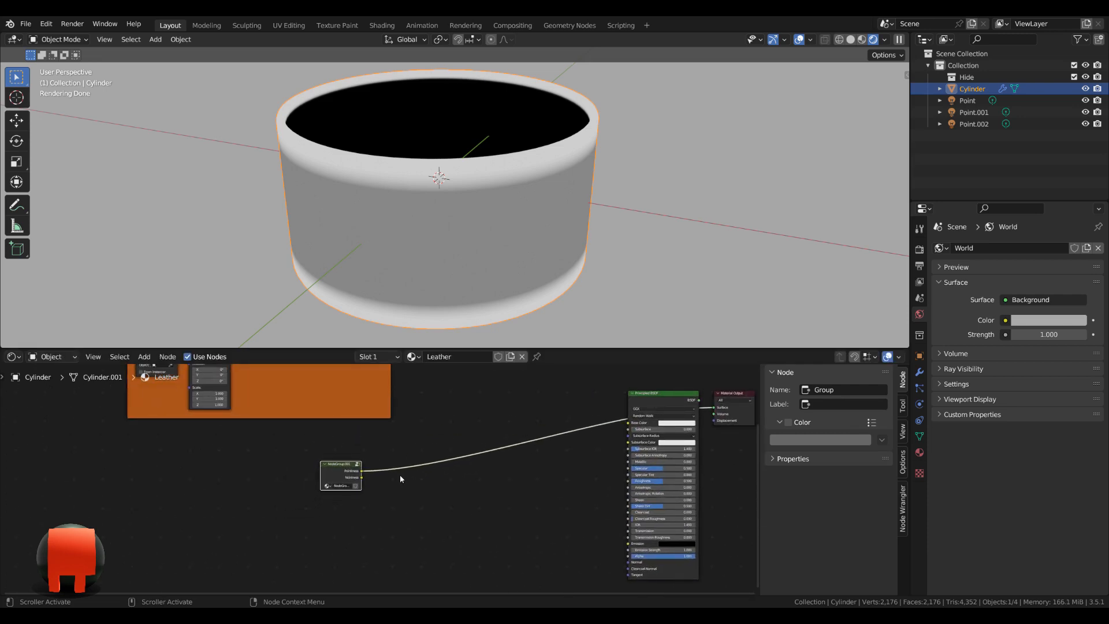
scroll(380, 488, up, 3)
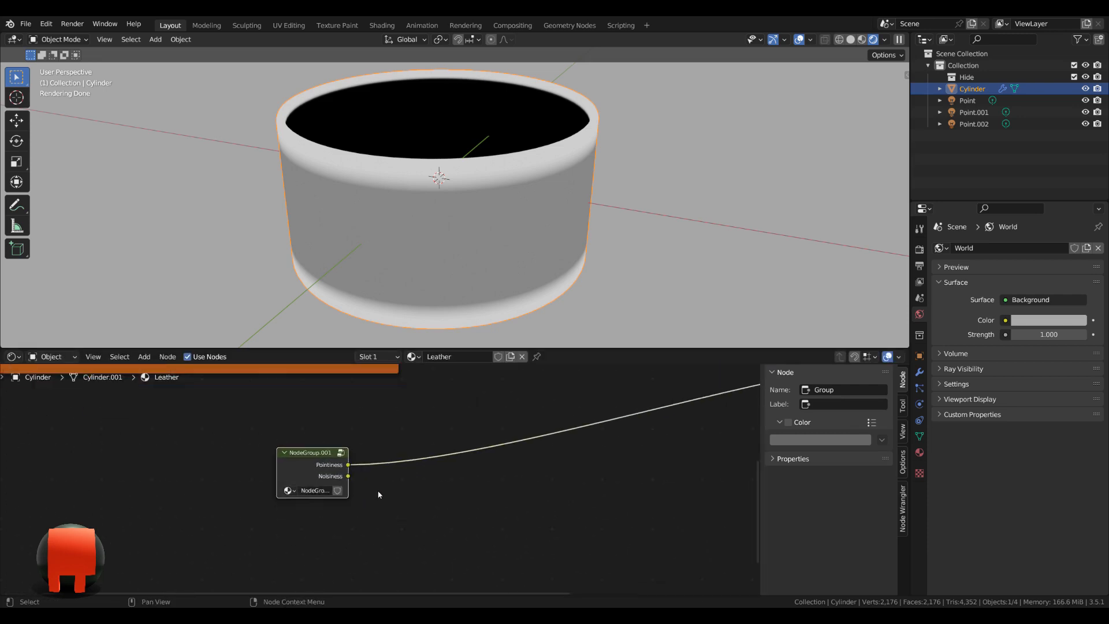
Step: Wrap the group node in a magenta frame labelled Pointiness Noise
key(ctrl+j)
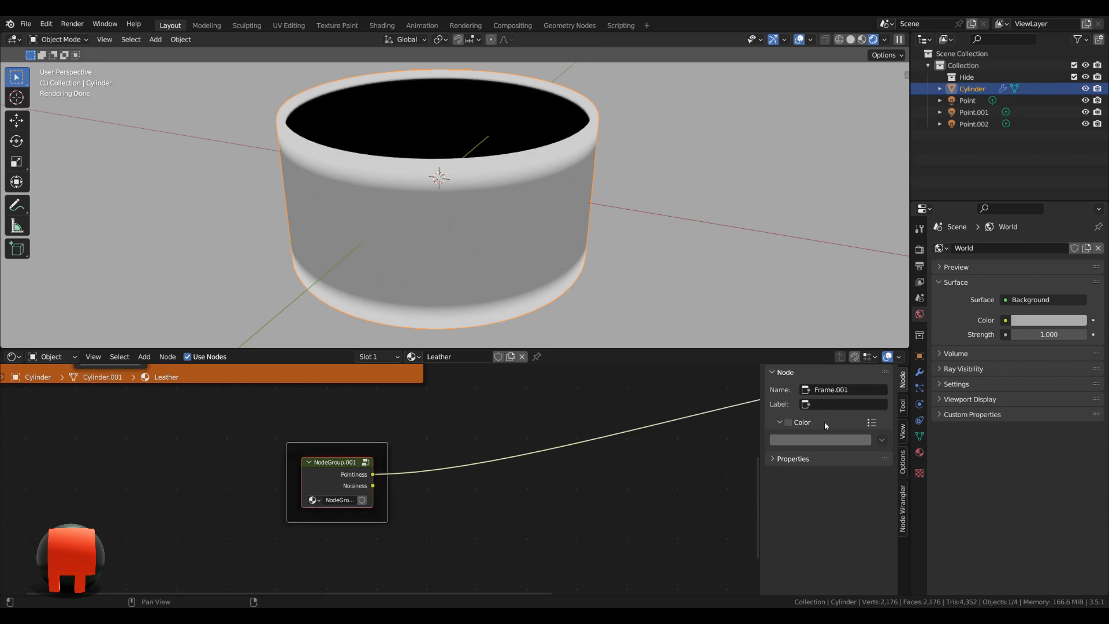
click(789, 422)
click(801, 440)
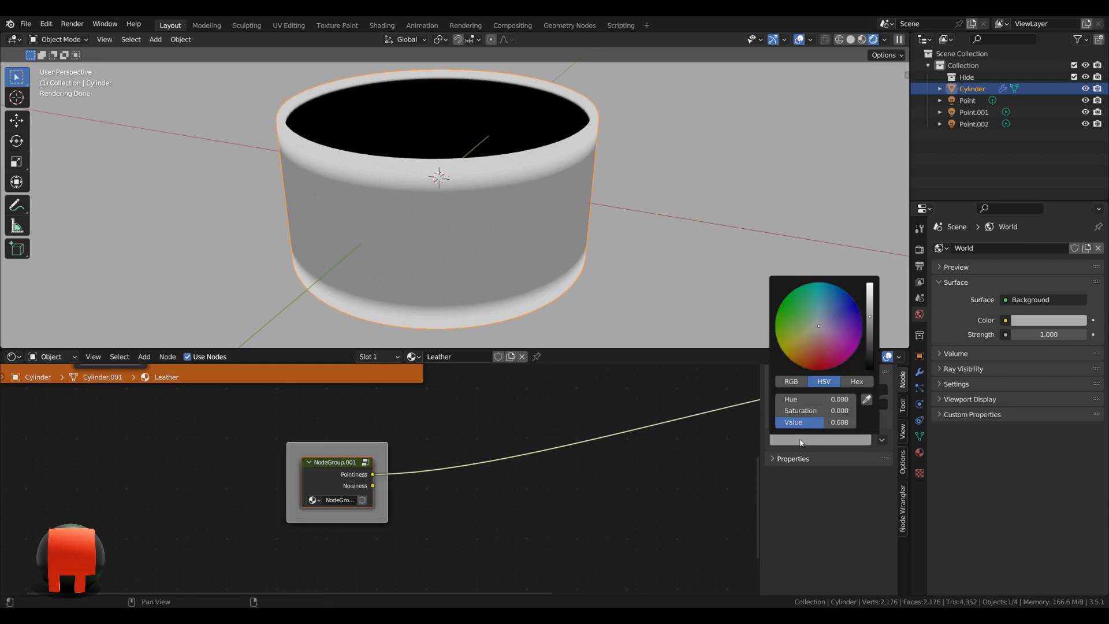
drag(839, 354, 849, 354)
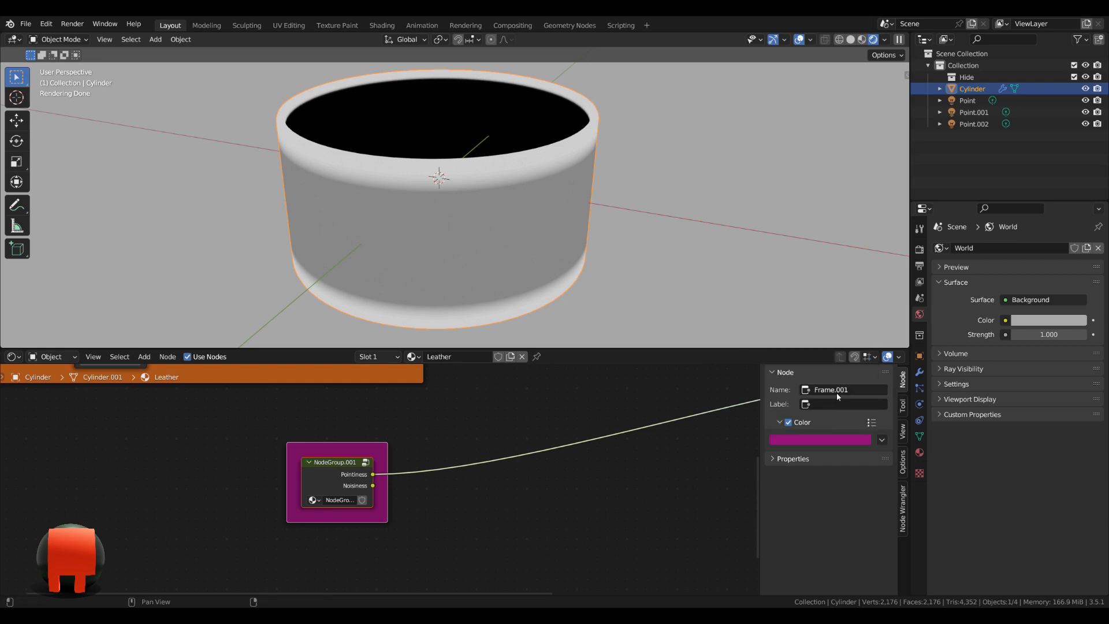
key(F2)
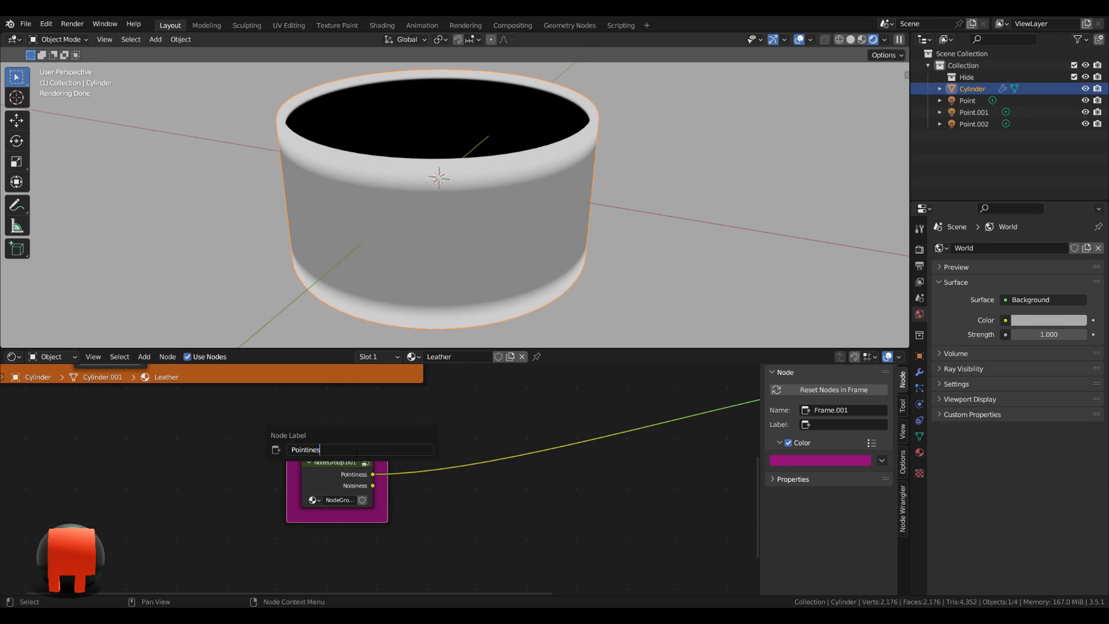
text(Noise)
key(Return)
scroll(356, 454, down, 2)
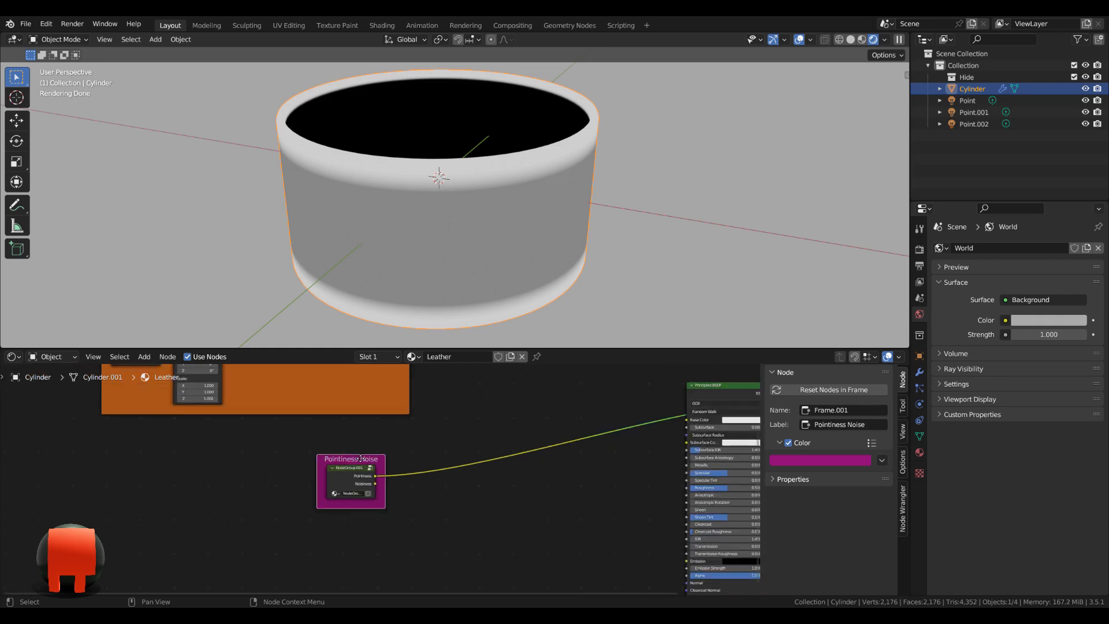
Step: Move the Pointiness Noise frame further away from the Principled BSDF, below the orange frame
drag(360, 458, 253, 465)
scroll(338, 463, up, 4)
middle_drag(340, 558, 348, 492)
scroll(356, 528, down, 1)
scroll(351, 514, up, 1)
scroll(348, 491, down, 3)
key(g)
click(338, 475)
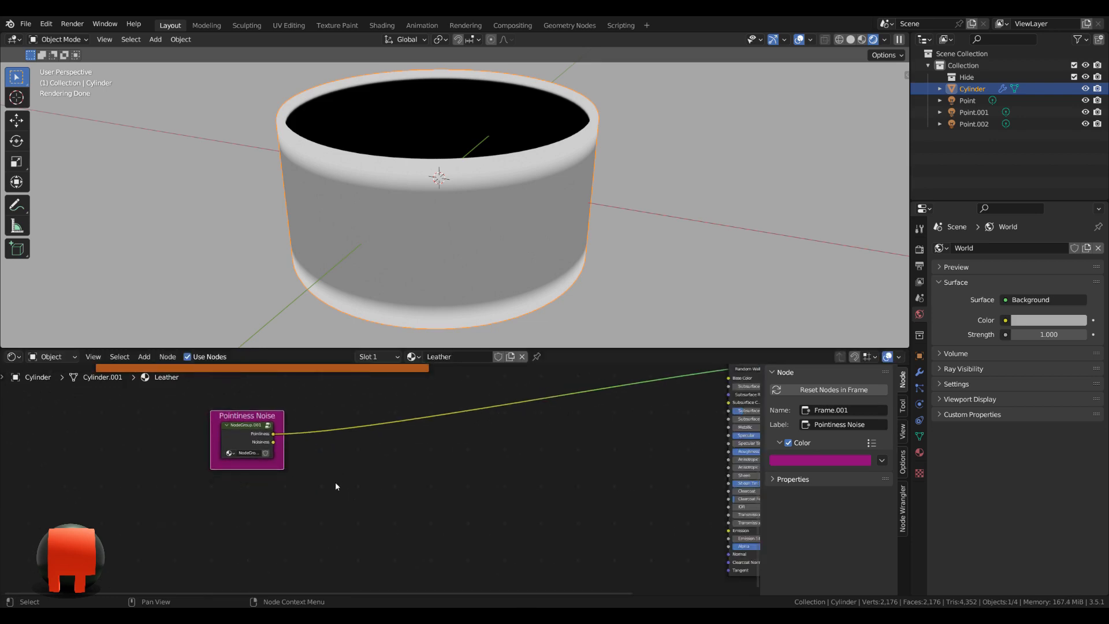
Step: Add a Noise Texture below the Pointiness Noise frame and preview its Fac output on the cylinder
key(shift+a)
text(n)
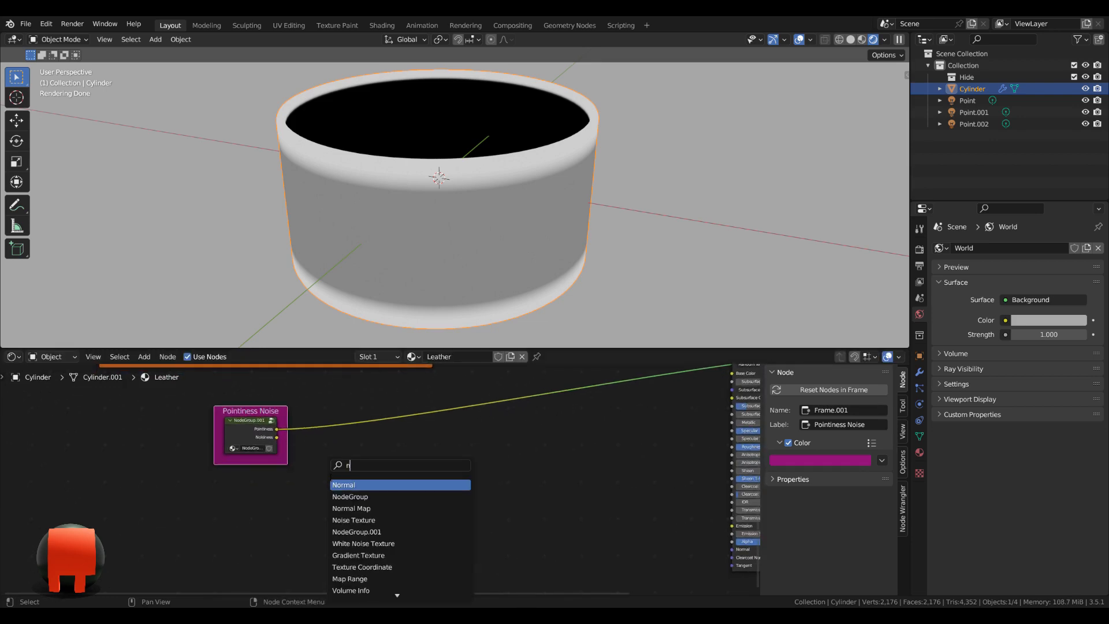
text(oi)
key(Return)
click(370, 508)
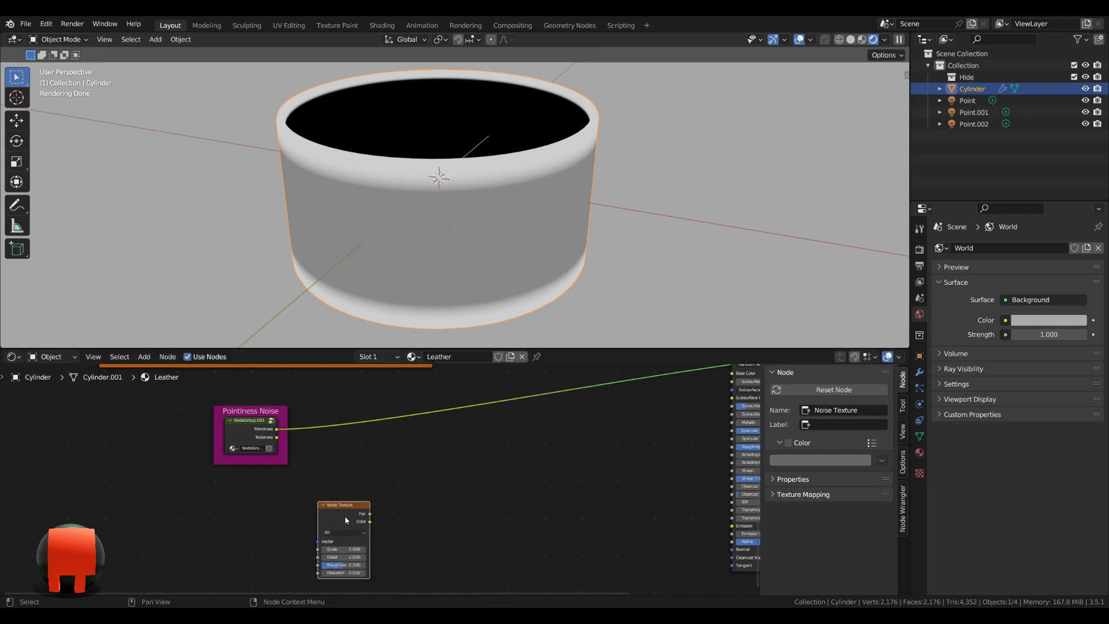
scroll(372, 508, up, 3)
middle_drag(369, 517, 370, 473)
ctrl+shift+click(360, 480)
middle_drag(376, 544, 439, 513)
scroll(439, 513, up, 2)
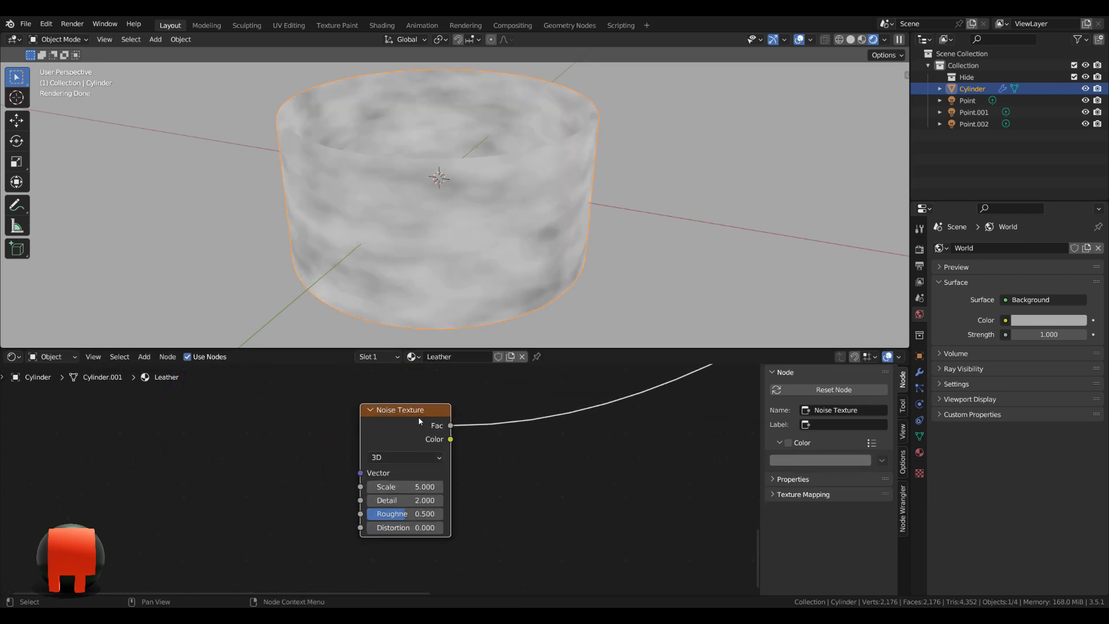
Step: Attach Texture Coordinate and Mapping nodes to the new Noise Texture, set its Scale to 2, and line it up beside them
key(ctrl+t)
click(260, 451)
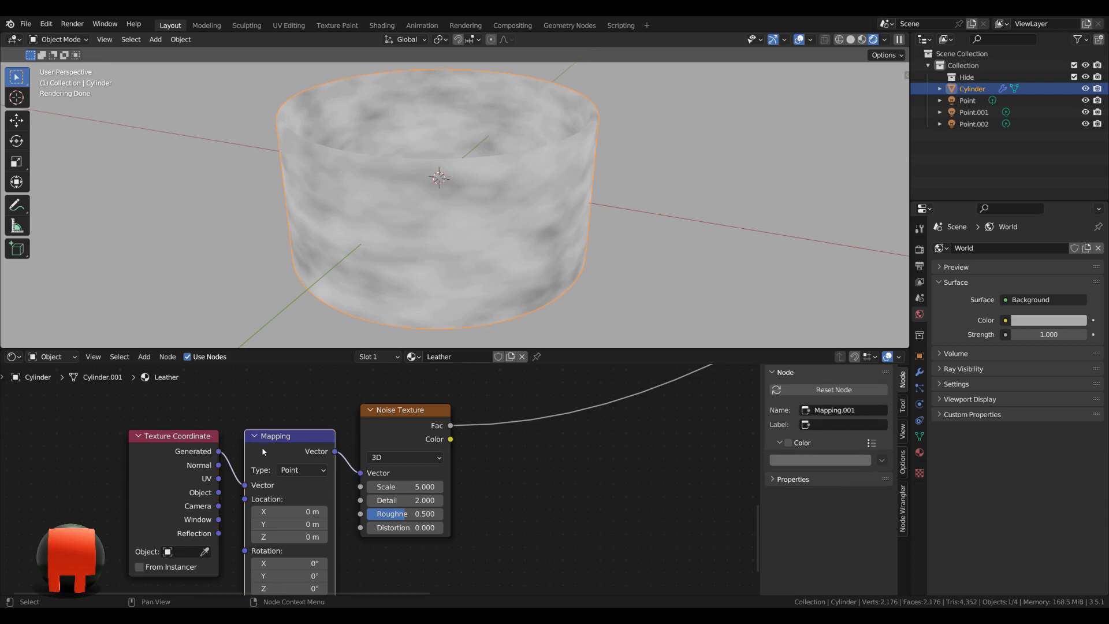
click(407, 488)
text(2)
key(Return)
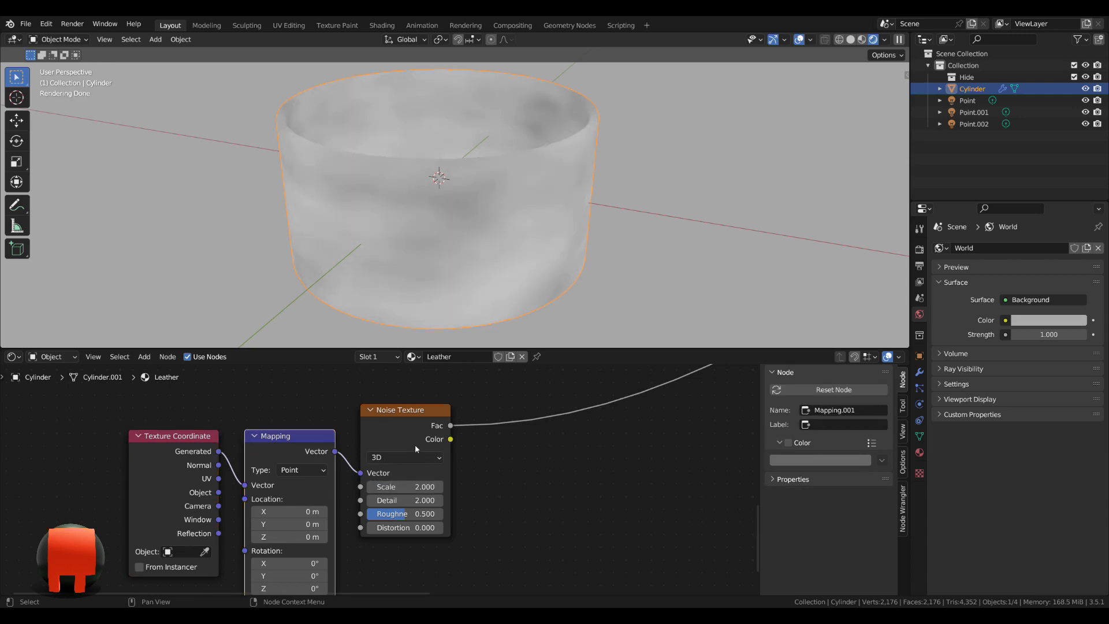
scroll(415, 445, down, 1)
drag(396, 442, 400, 482)
scroll(401, 482, down, 1)
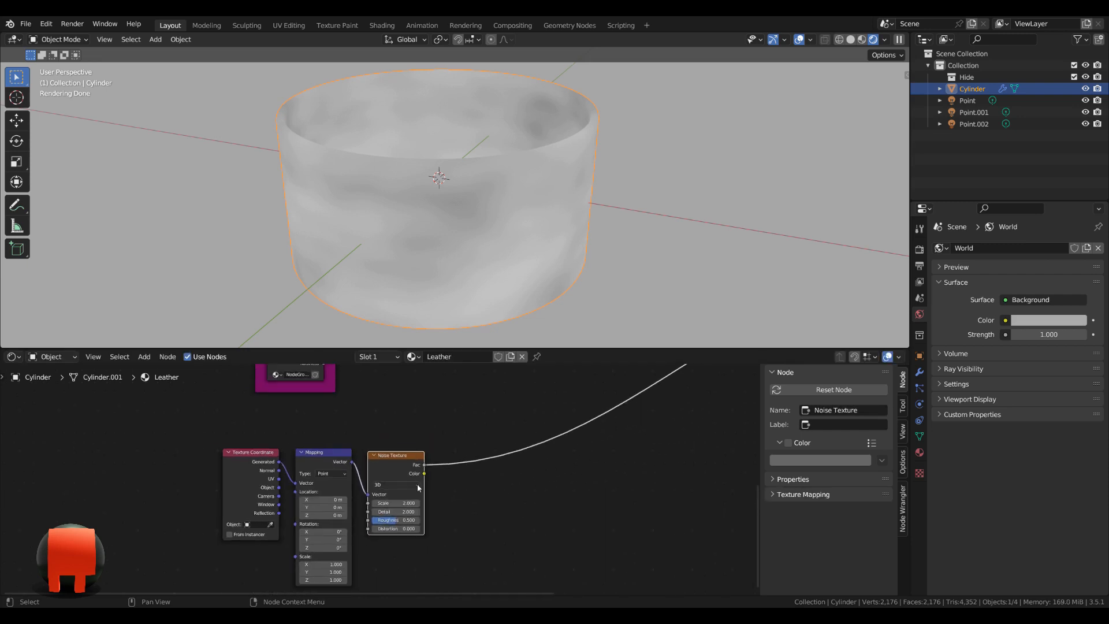
middle_drag(418, 486, 419, 457)
Step: Enclose the Texture Coordinate, Mapping and Noise Texture nodes in a purple frame labelled Big Noise
drag(176, 398, 519, 565)
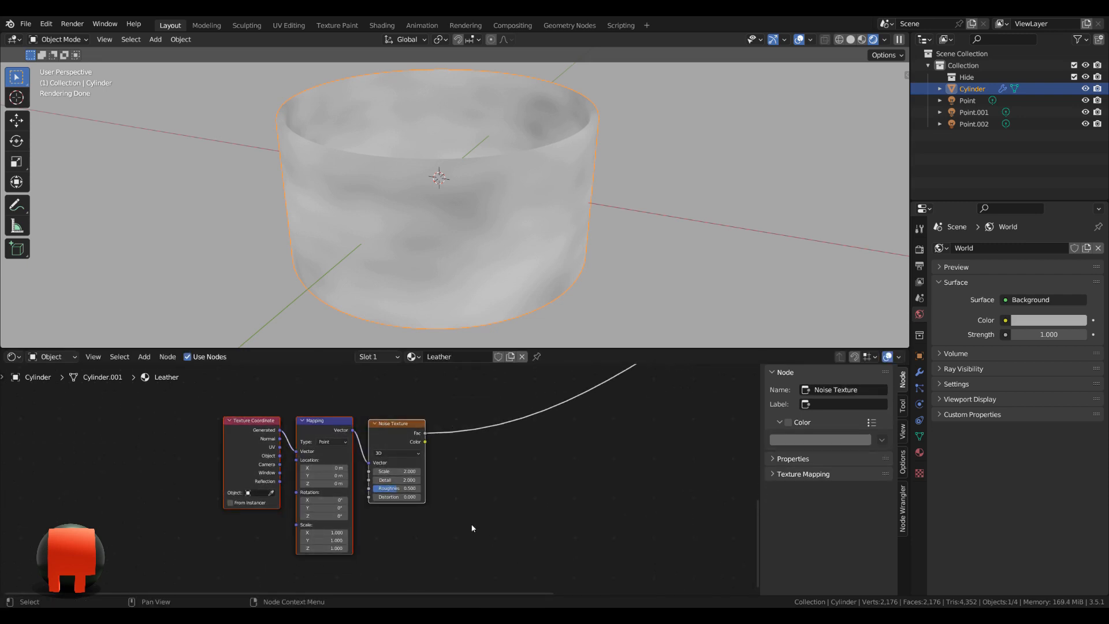
key(ctrl+j)
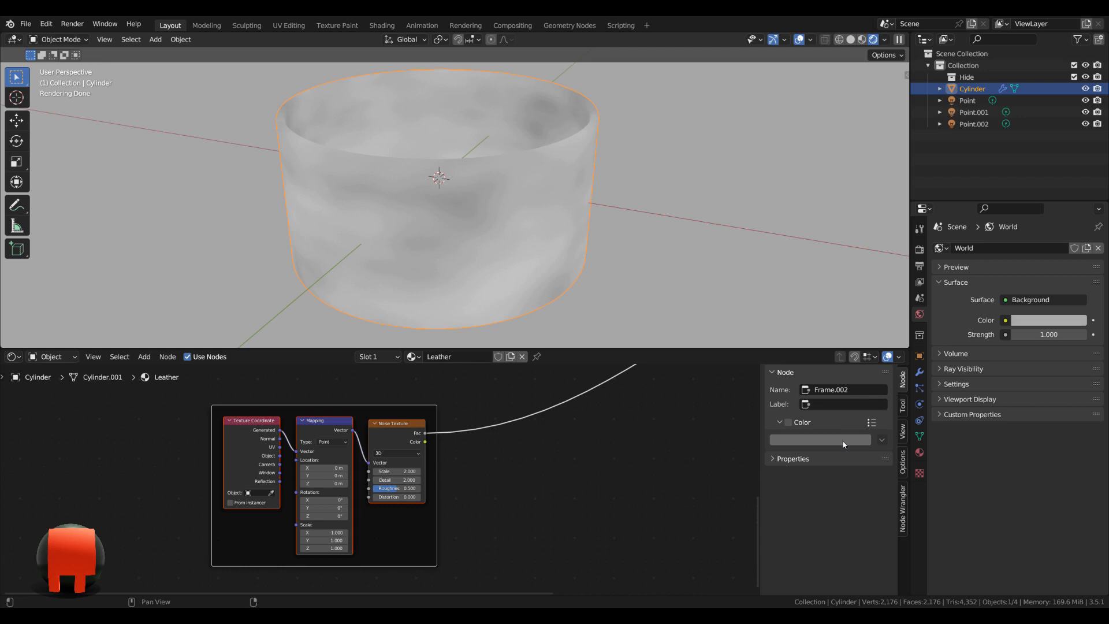
click(788, 421)
click(820, 439)
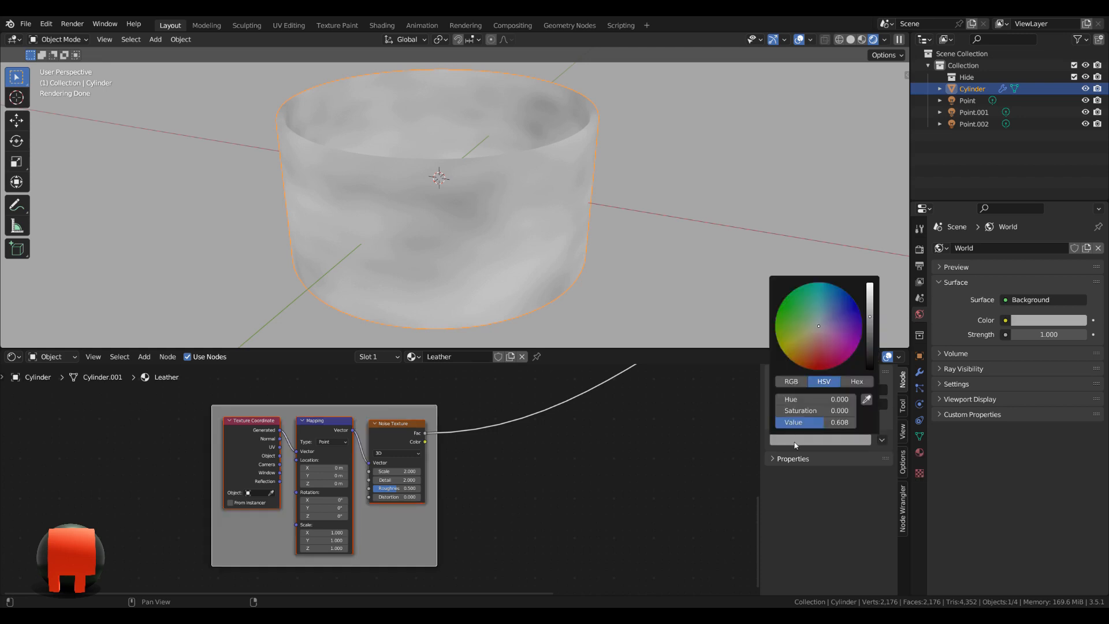
drag(852, 346, 859, 333)
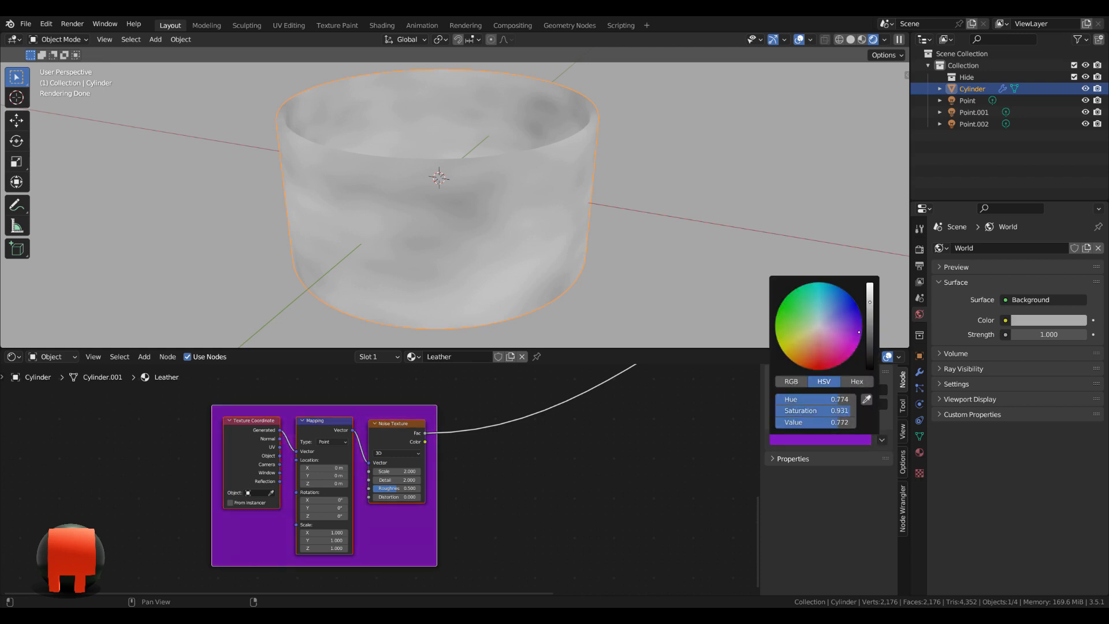
key(F2)
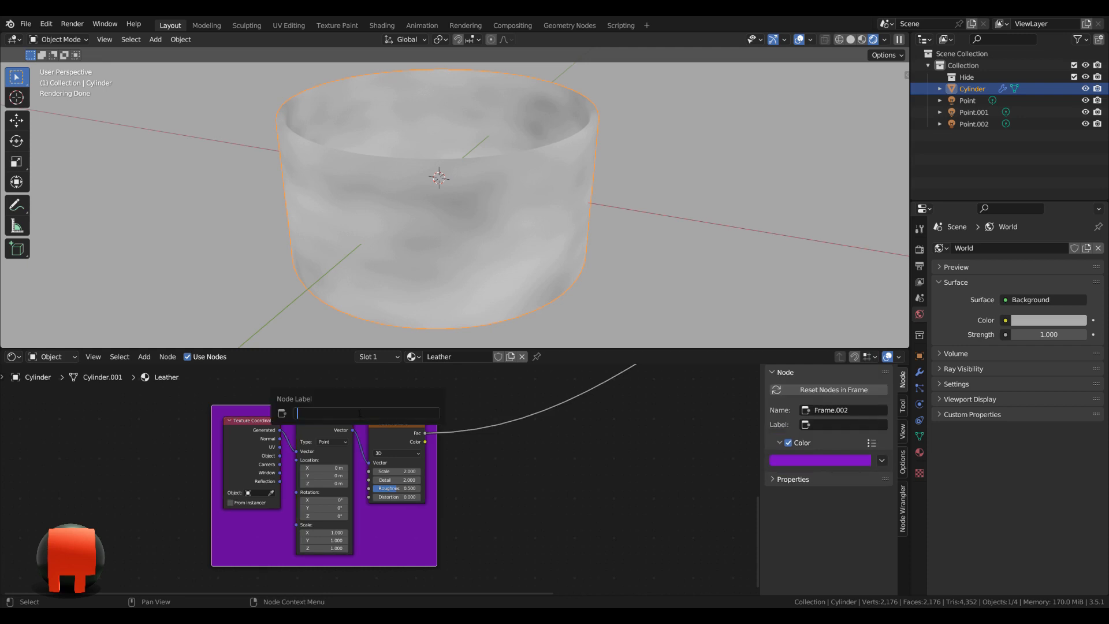
text(Big Noise)
key(Return)
scroll(381, 477, down, 9)
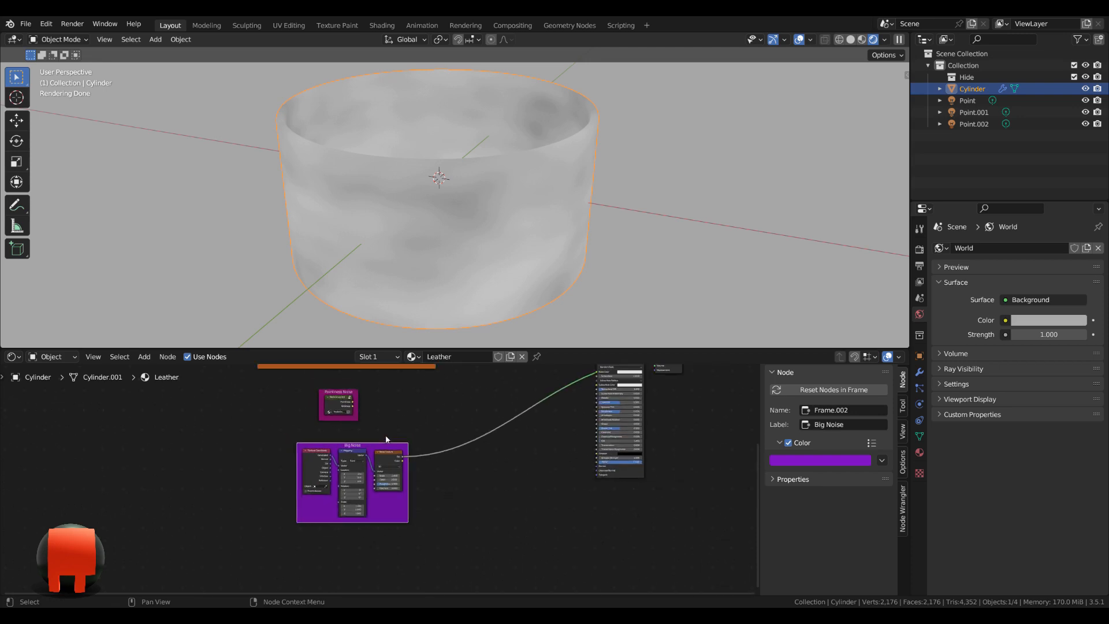
Step: Reposition the Big Noise frame below the Pointiness Noise frame and cut the noise's link to the Principled BSDF
key(g)
click(485, 423)
middle_drag(485, 423, 440, 446)
scroll(382, 494, up, 2)
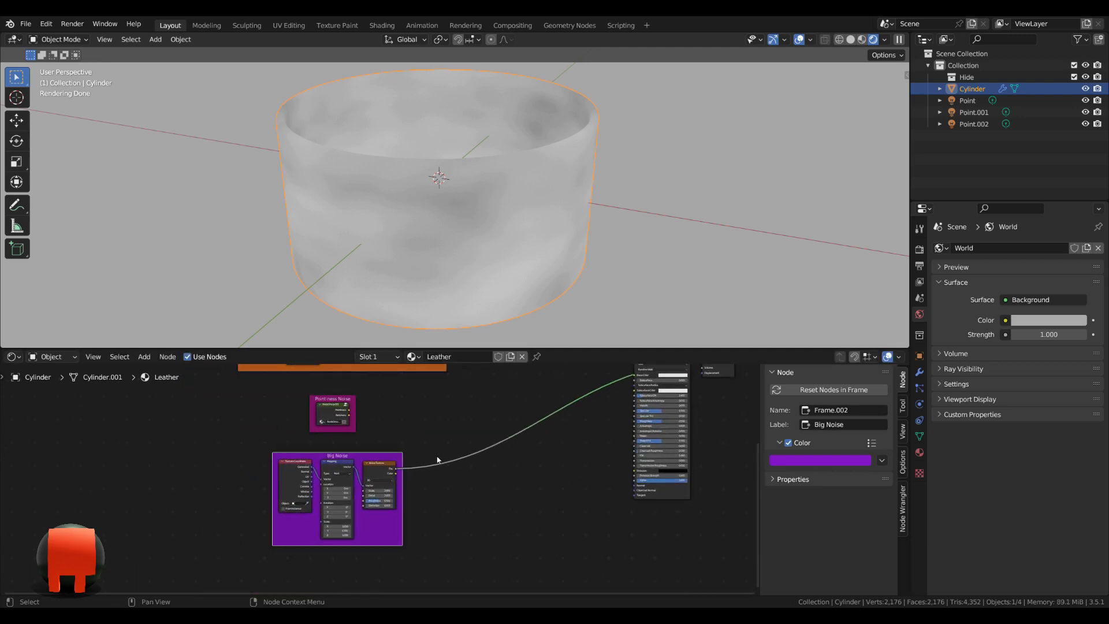
scroll(453, 435, up, 2)
key(g)
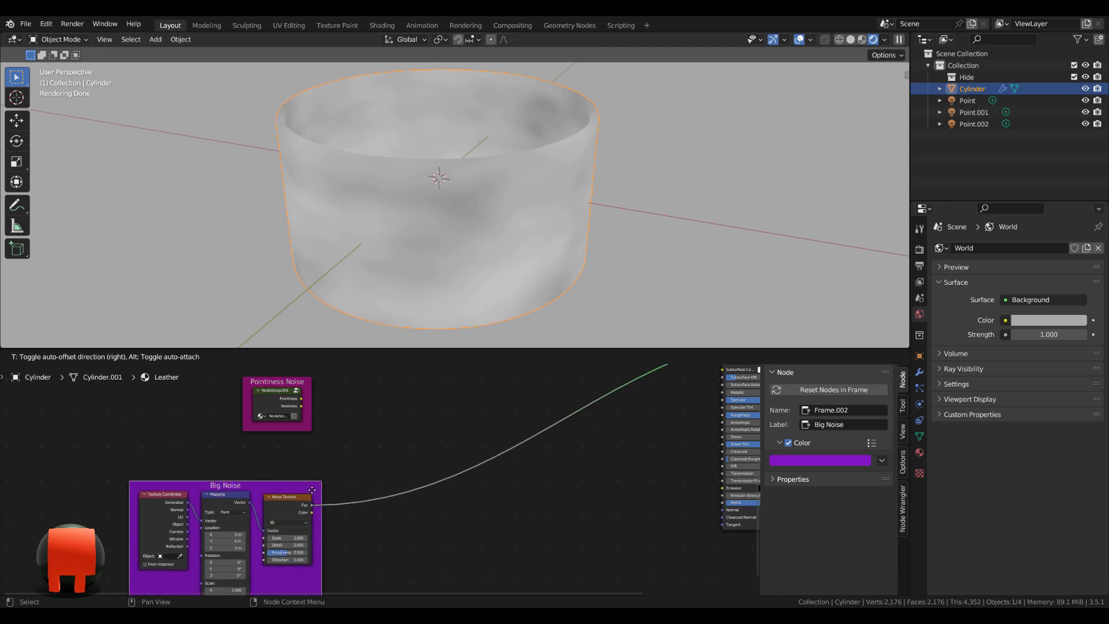
click(342, 477)
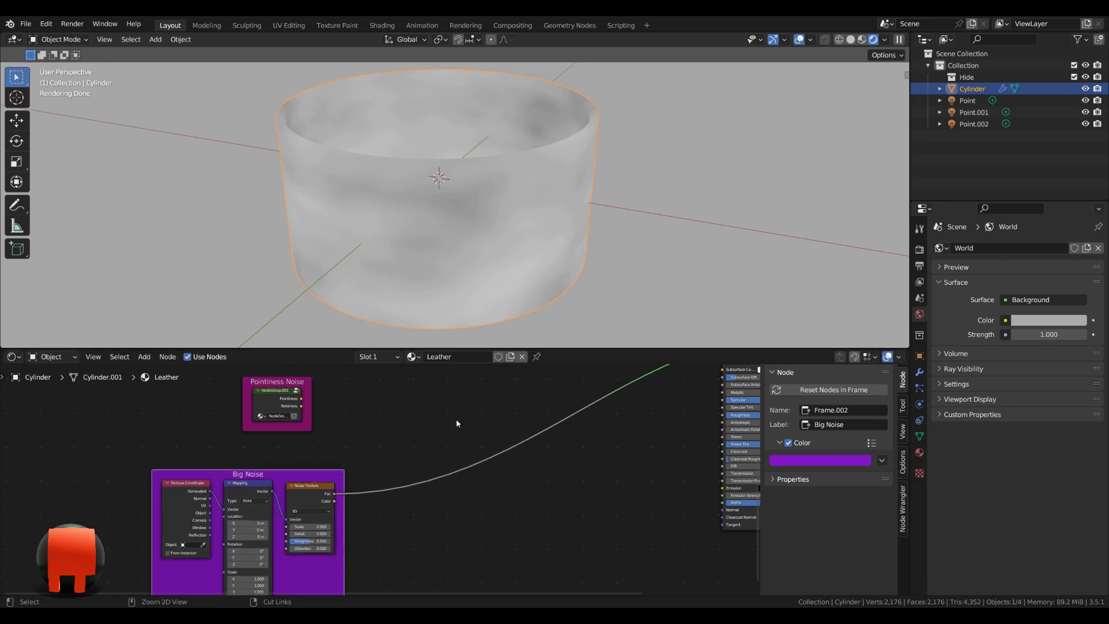
ctrl+right_drag(456, 418, 501, 528)
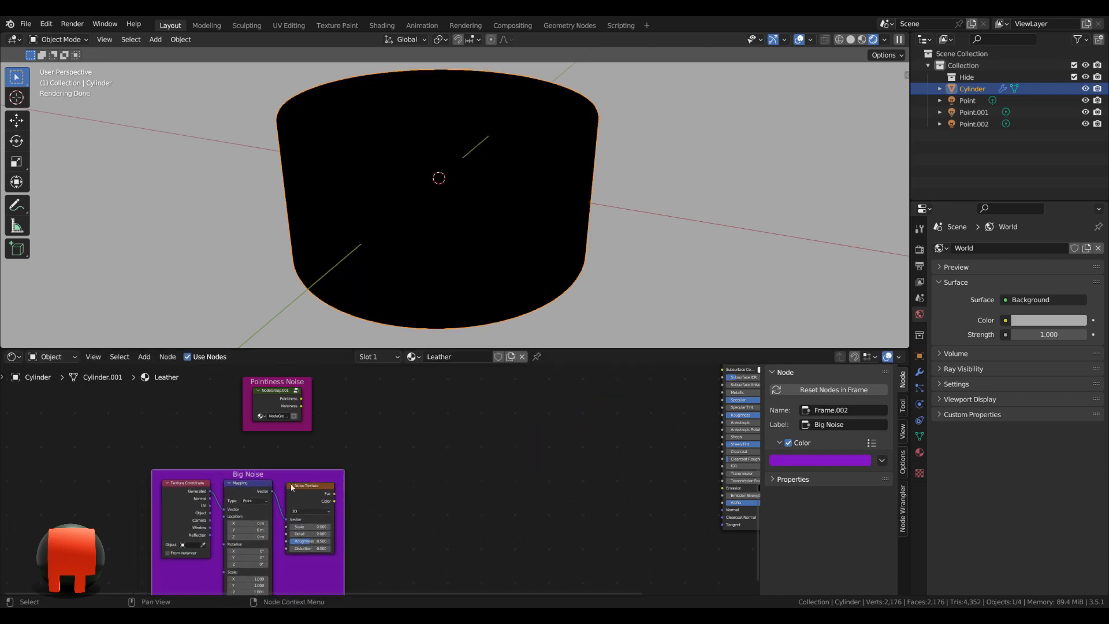
Step: Add a ColorRamp node between the Pointiness Noise frame and the Principled BSDF, and set its interpolation to Cardinal
middle_drag(517, 480, 435, 511)
key(shift+a)
click(373, 441)
text(color ramp)
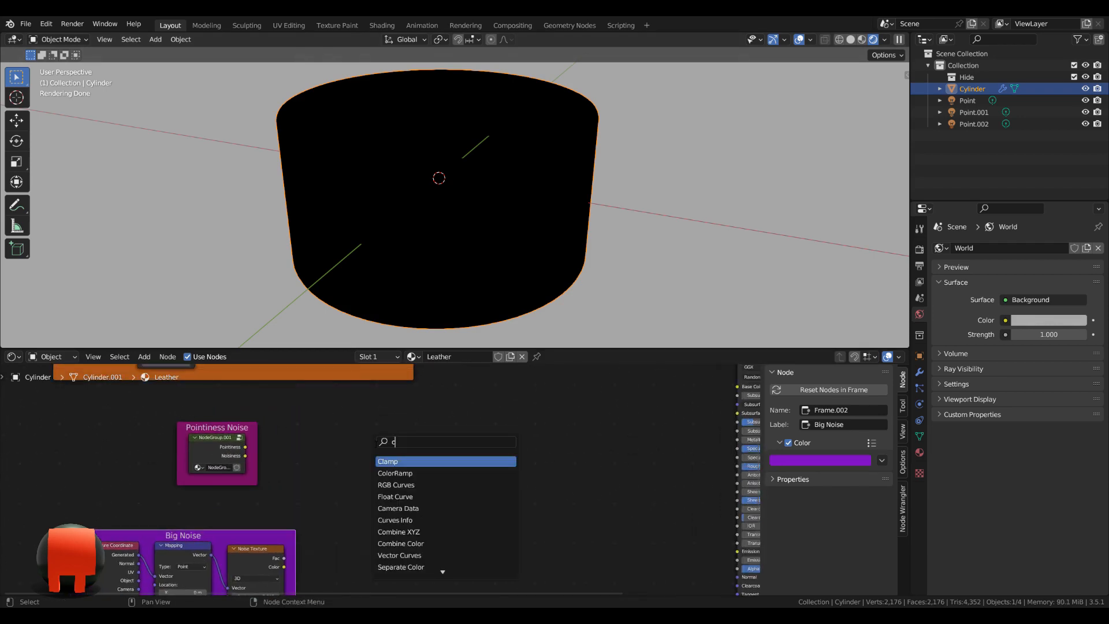
key(Return)
click(394, 424)
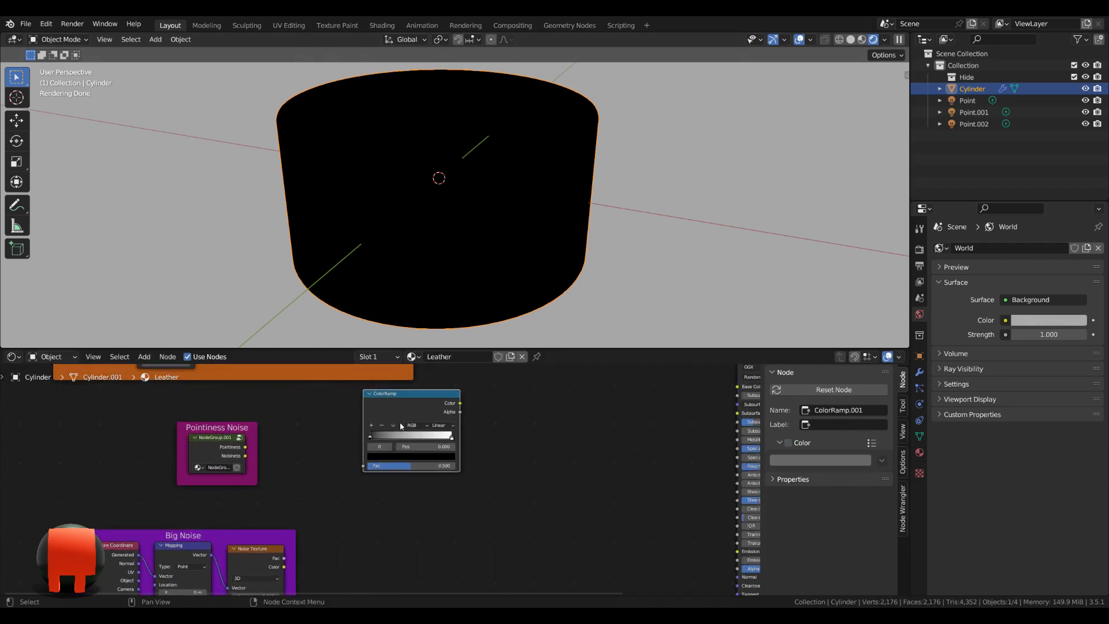
scroll(401, 426, up, 2)
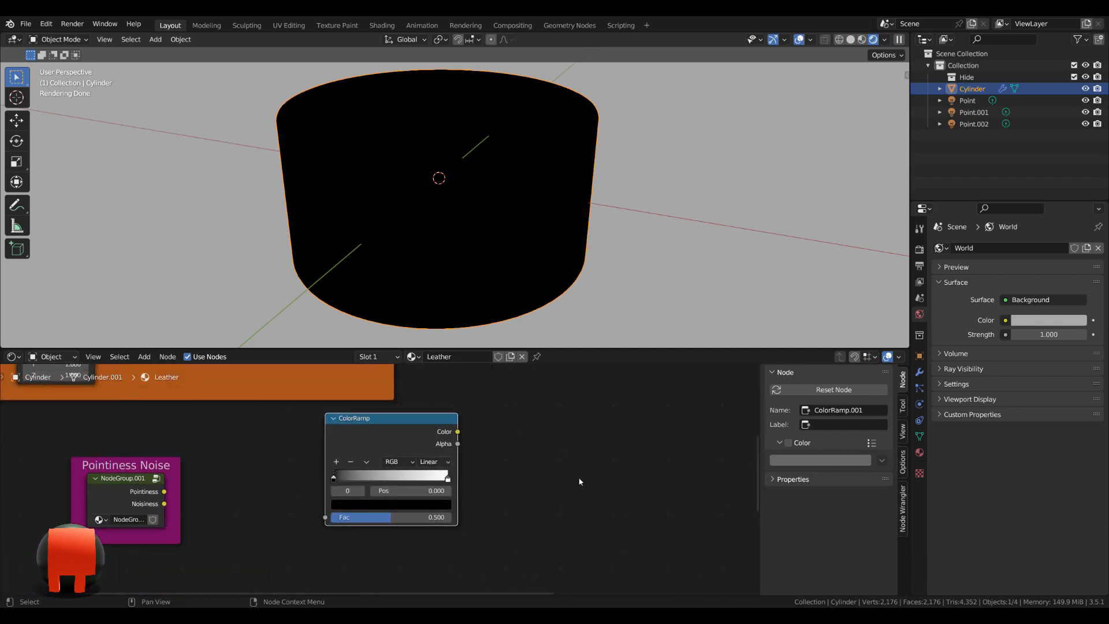
scroll(532, 438, up, 2)
click(477, 456)
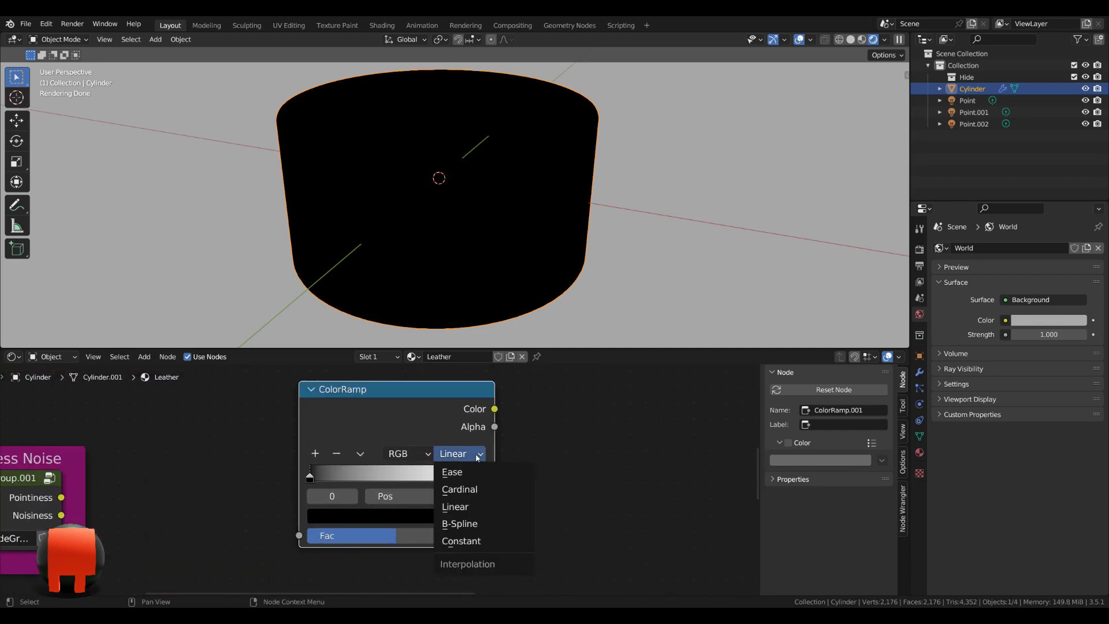
click(479, 489)
Step: Colour the ramp's black stop dark brown with hue 0.05, saturation 0.835 and value 0.015
click(338, 515)
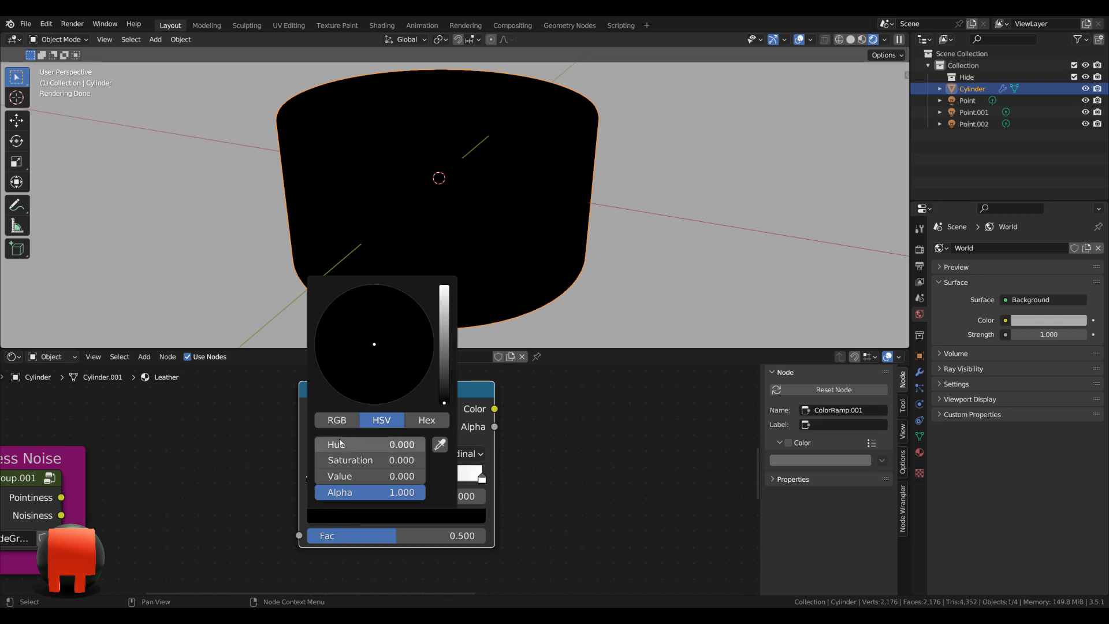
click(345, 448)
text(.05)
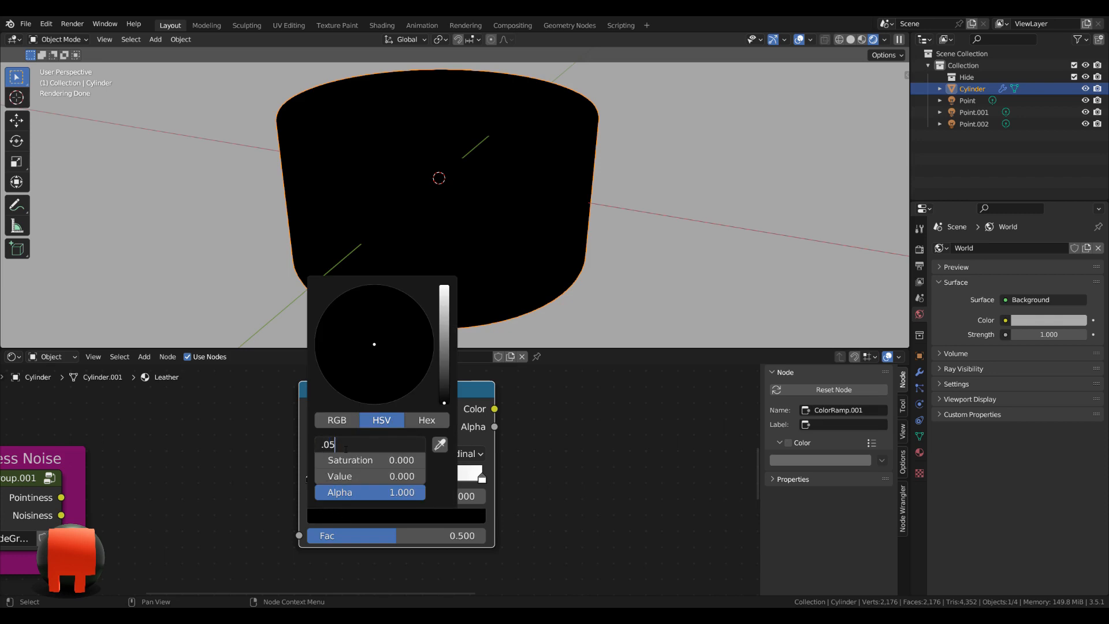
key(Return)
click(352, 462)
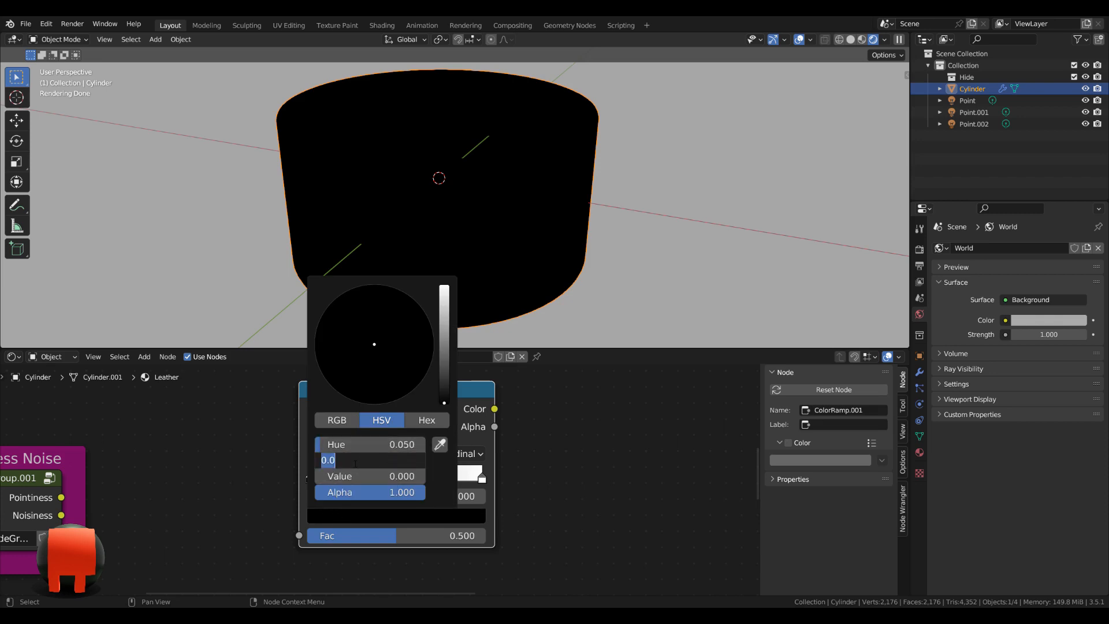
text(.835)
key(Return)
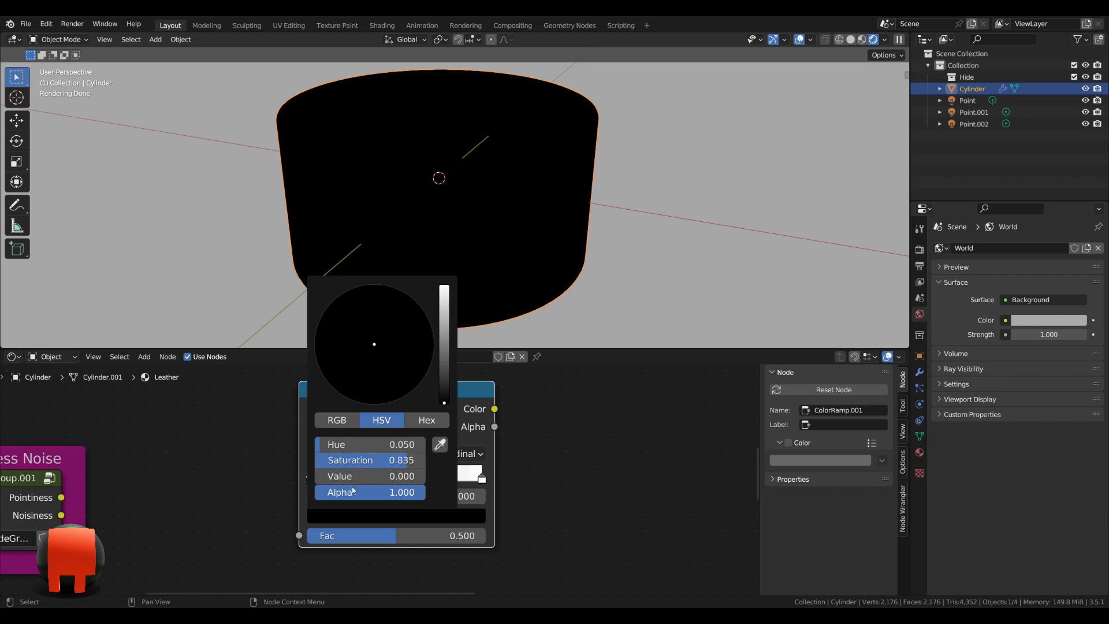
click(358, 482)
text(.015)
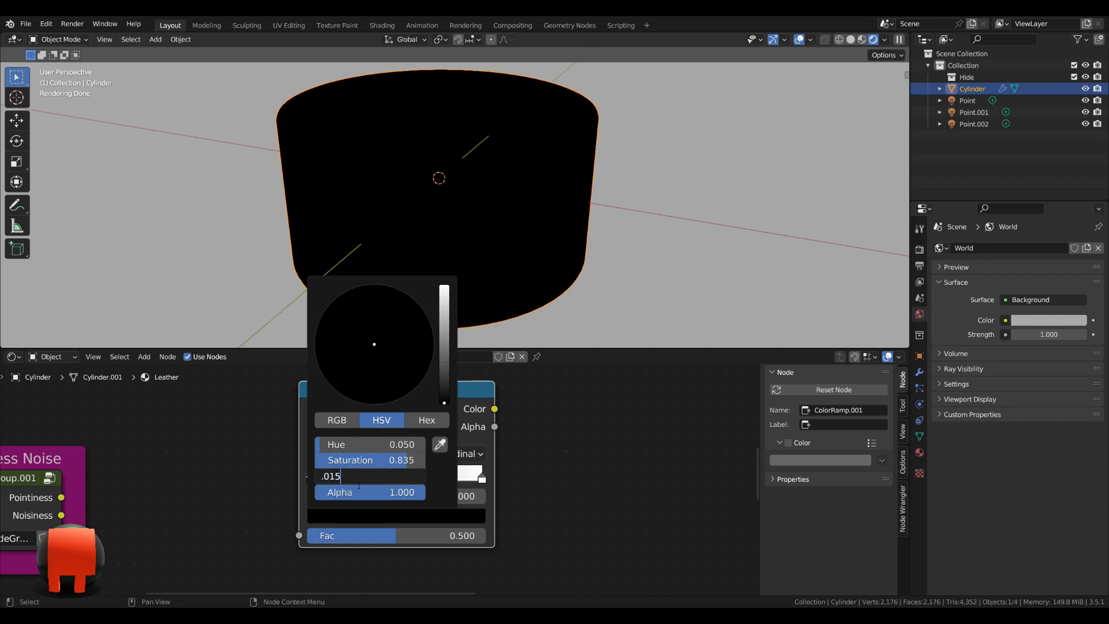
key(Return)
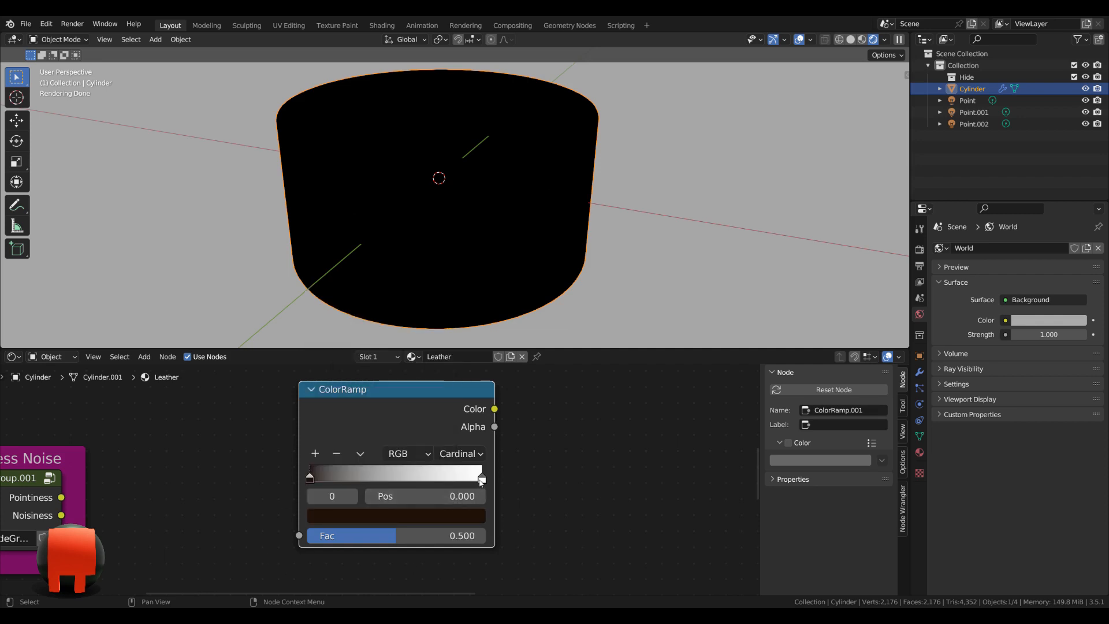
Step: Colour the ramp's white stop light brown with hue 0.055, saturation 0.9 and value 0.39
click(482, 479)
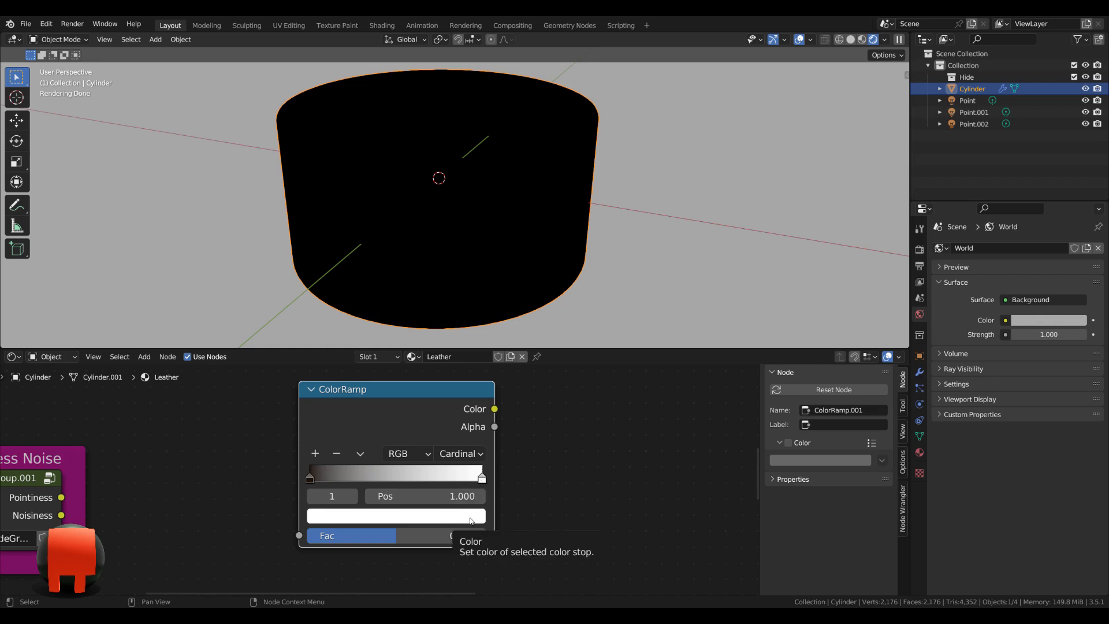
click(470, 518)
click(402, 446)
text(.)
text(055)
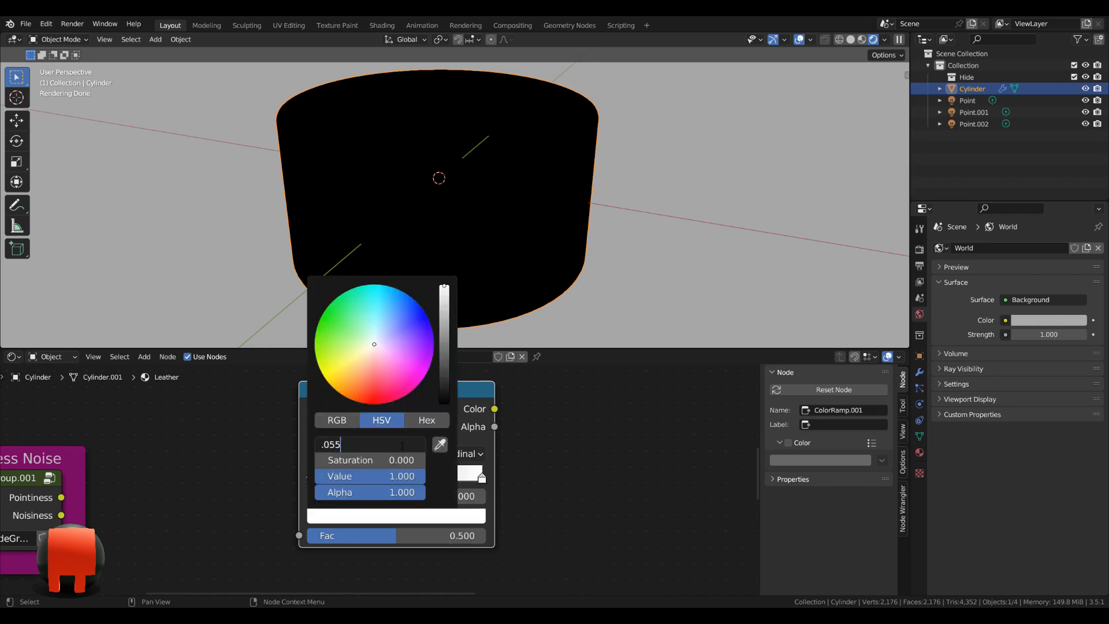
key(Return)
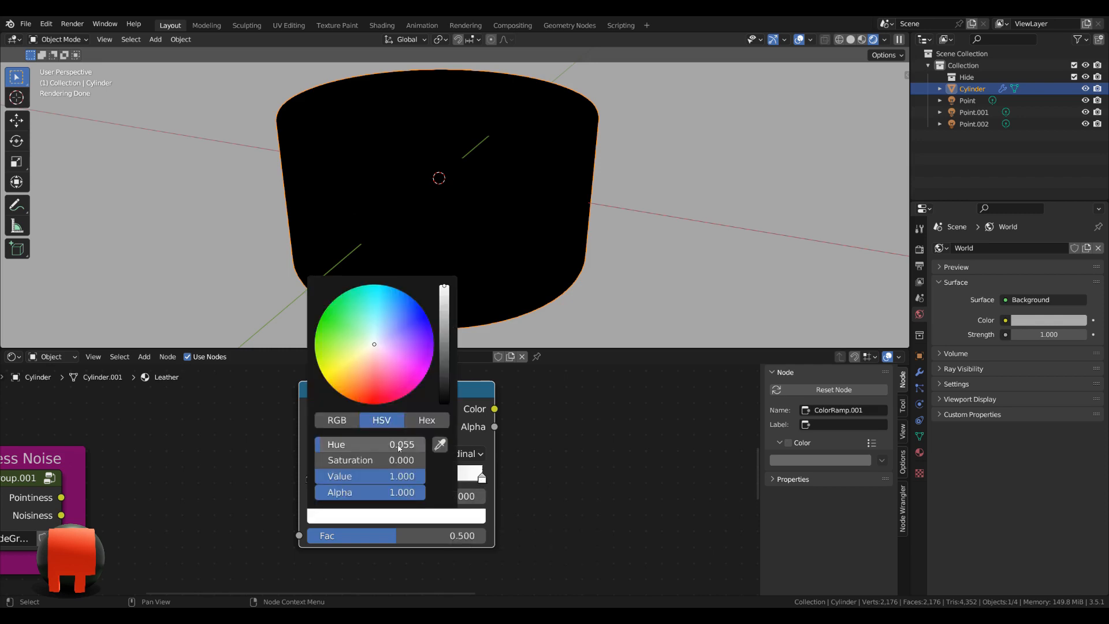
click(400, 463)
text(.9)
key(Return)
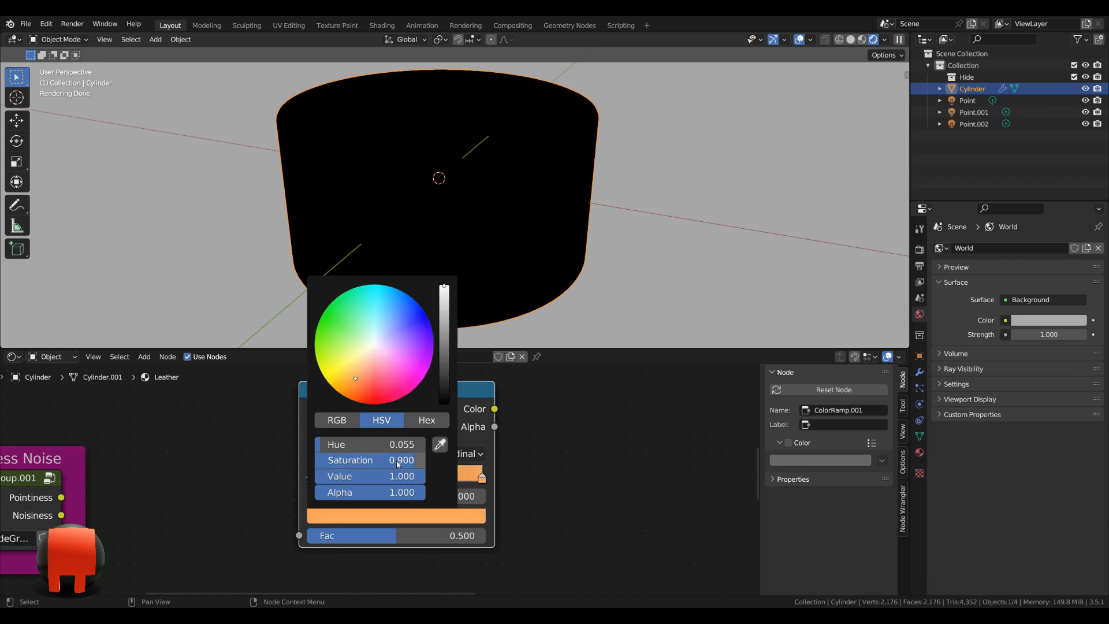
click(396, 476)
text(.39)
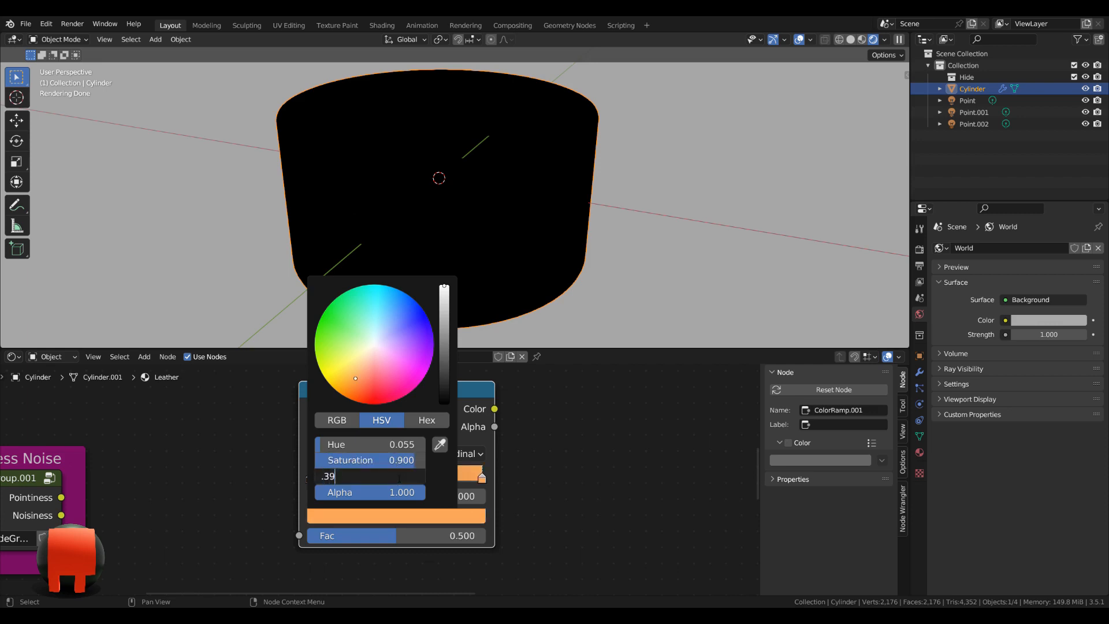
key(Return)
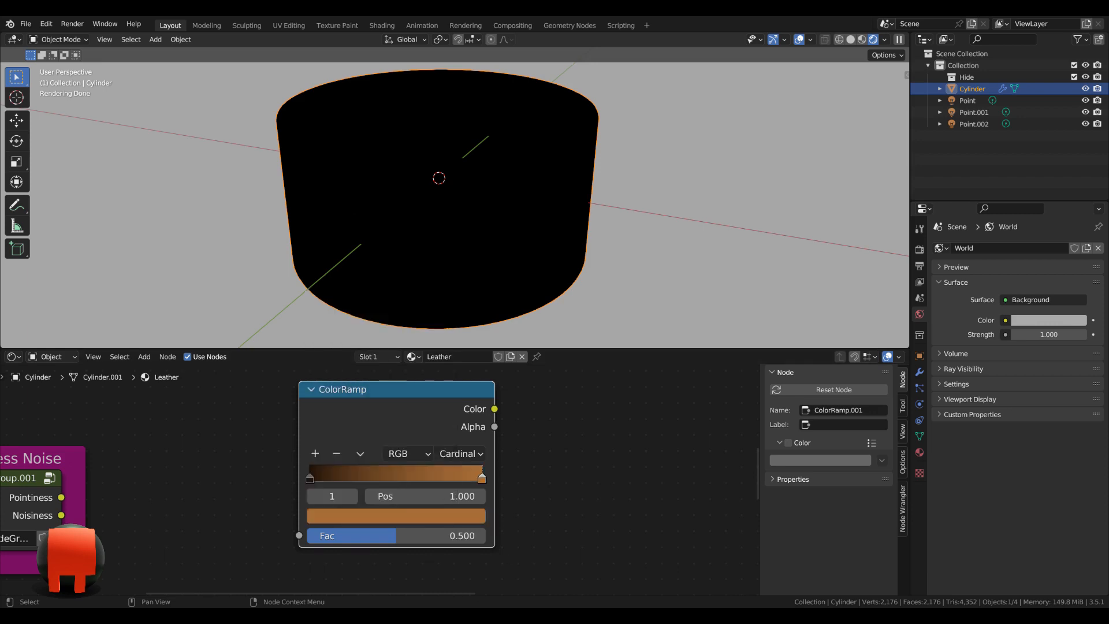
Step: Set the light brown stop's position to 0.18
click(476, 498)
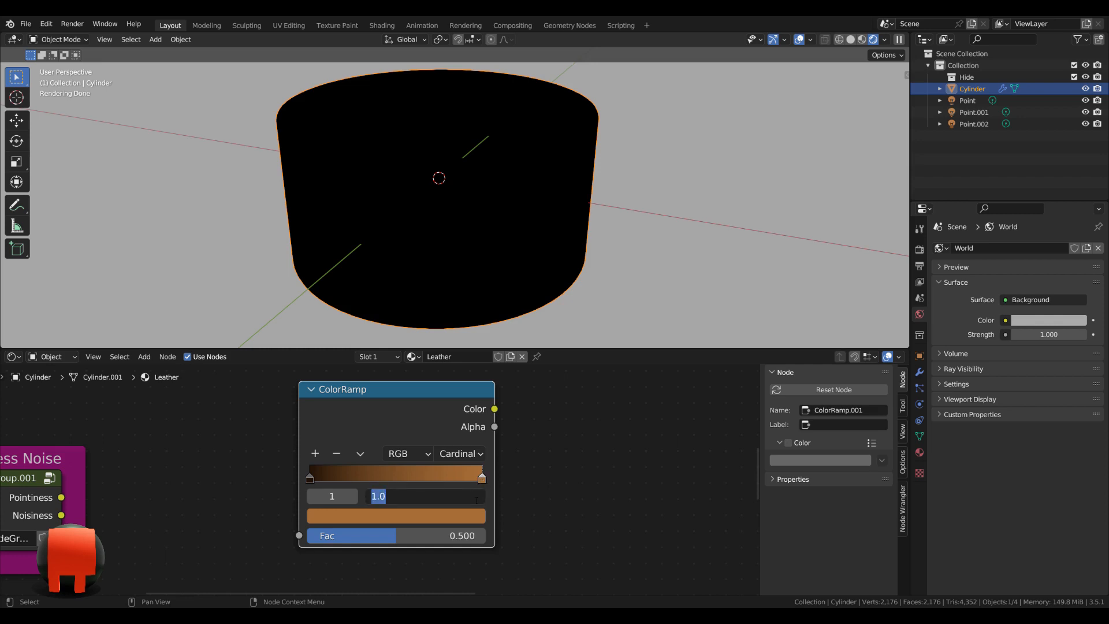
text(.18)
key(Return)
Step: Duplicate the brown ColorRamp, place the copy directly below it, and switch the copy's interpolation to B-Spline
scroll(462, 462, down, 3)
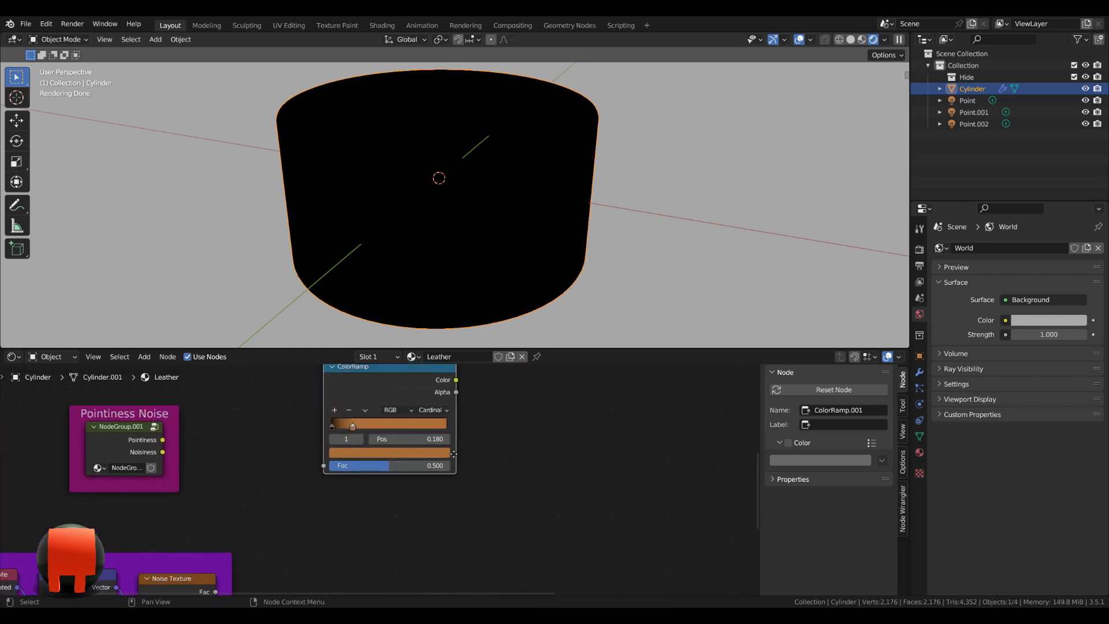
key(shift+d)
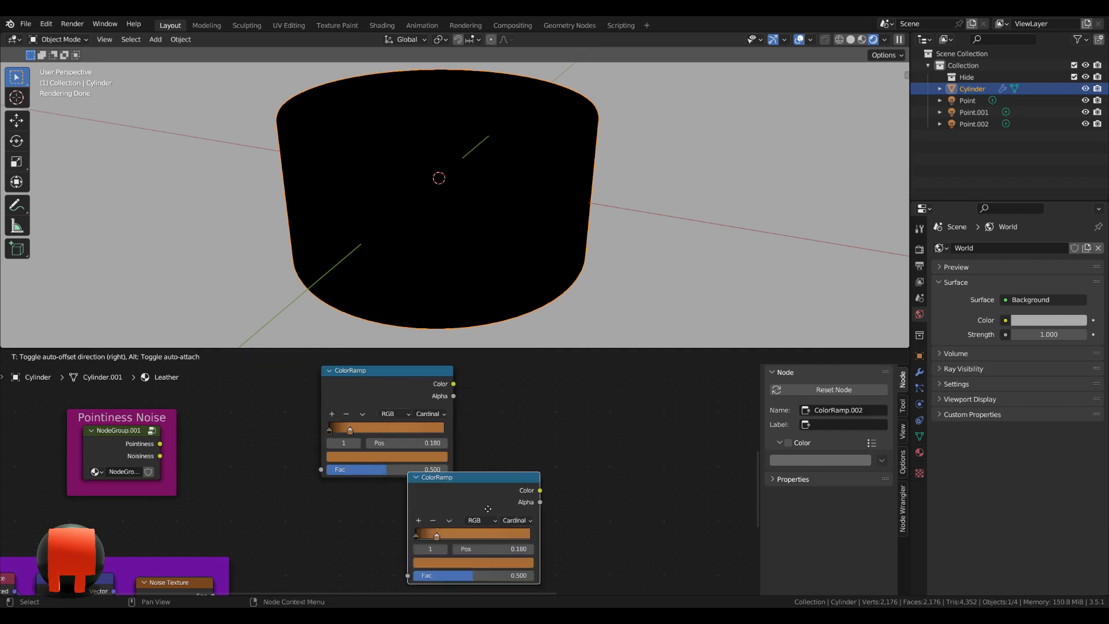
click(393, 510)
scroll(411, 470, up, 3)
shift+scroll(411, 471, up, 1)
click(462, 452)
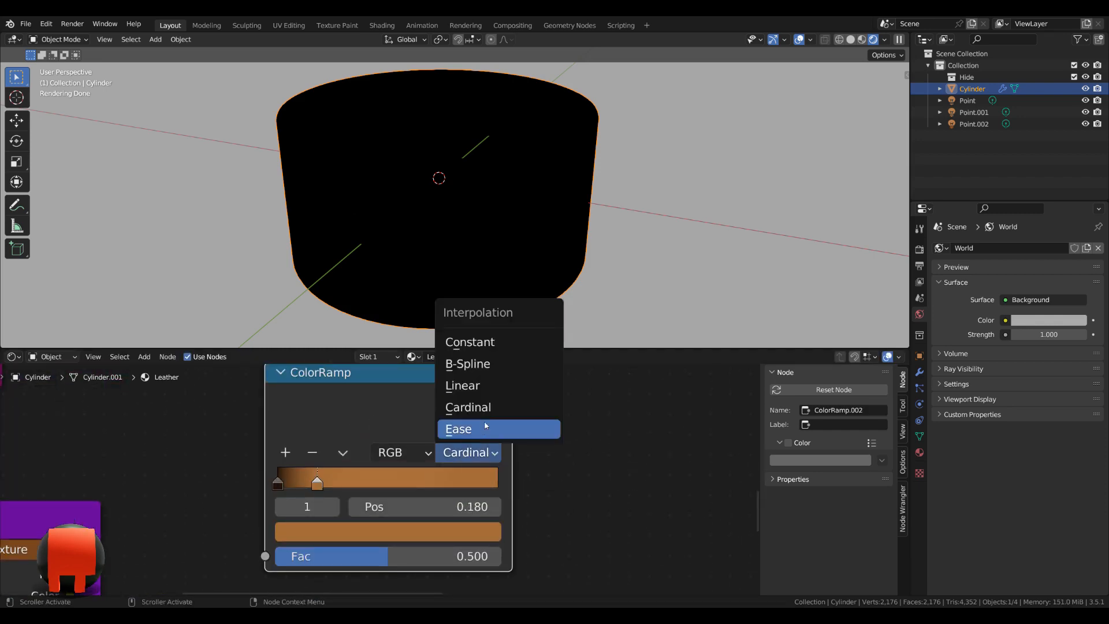
click(498, 362)
Step: Move the copied ramp's light brown stop to position 1.0 and its dark stop to 0.53
drag(319, 489, 558, 478)
click(278, 484)
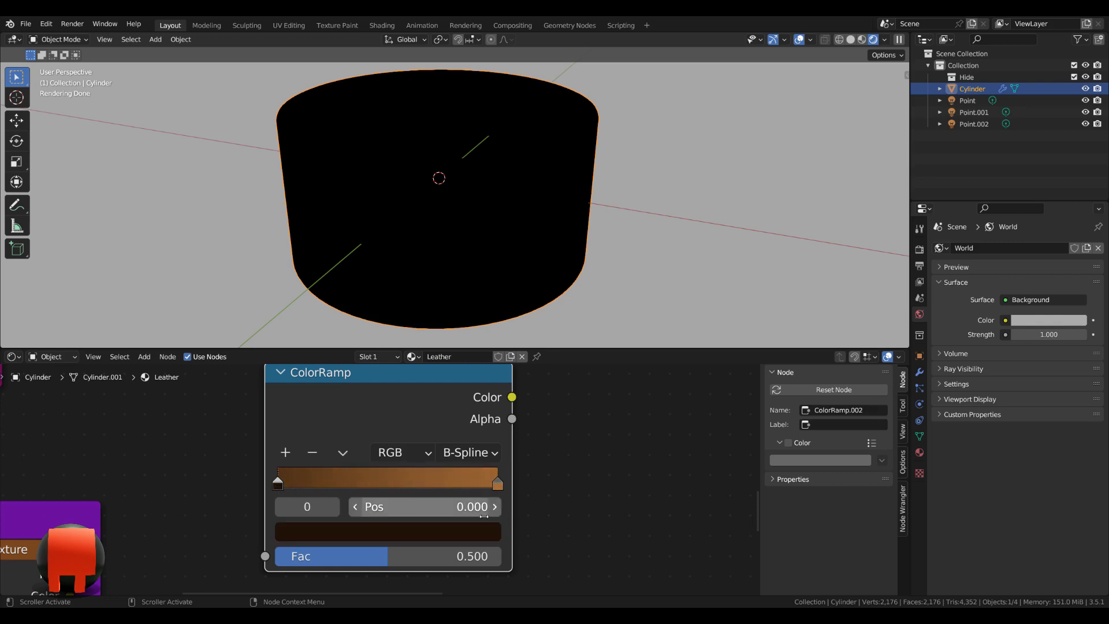
click(451, 508)
text(.53)
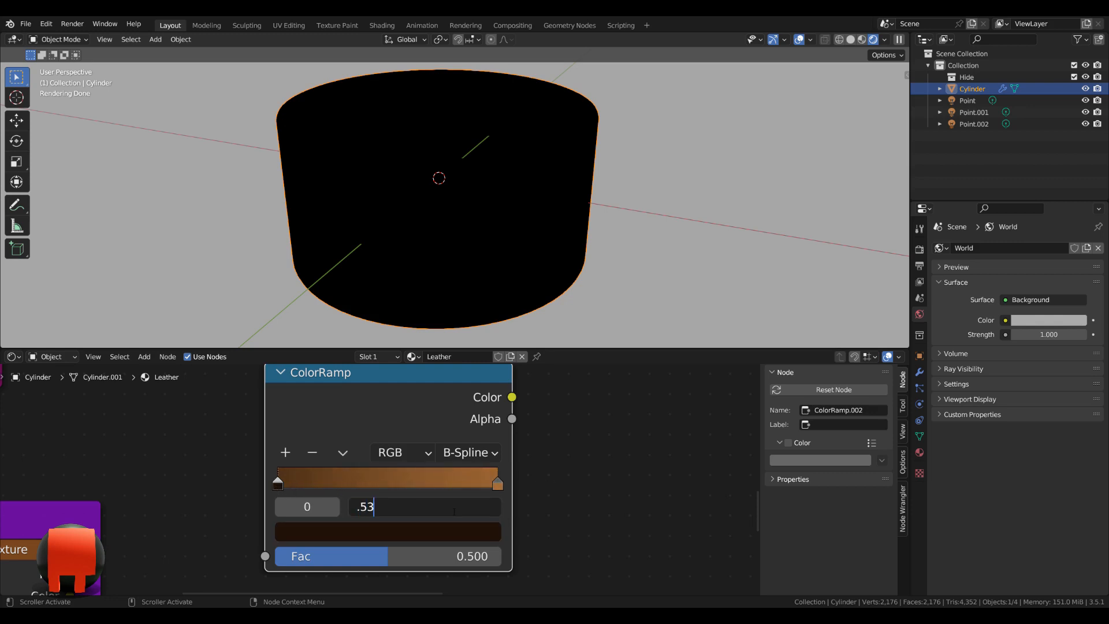
key(Return)
Step: Set the copied ramp's dark stop to saturation 0.85 and value 0.017, and check the light stop's colour
click(375, 541)
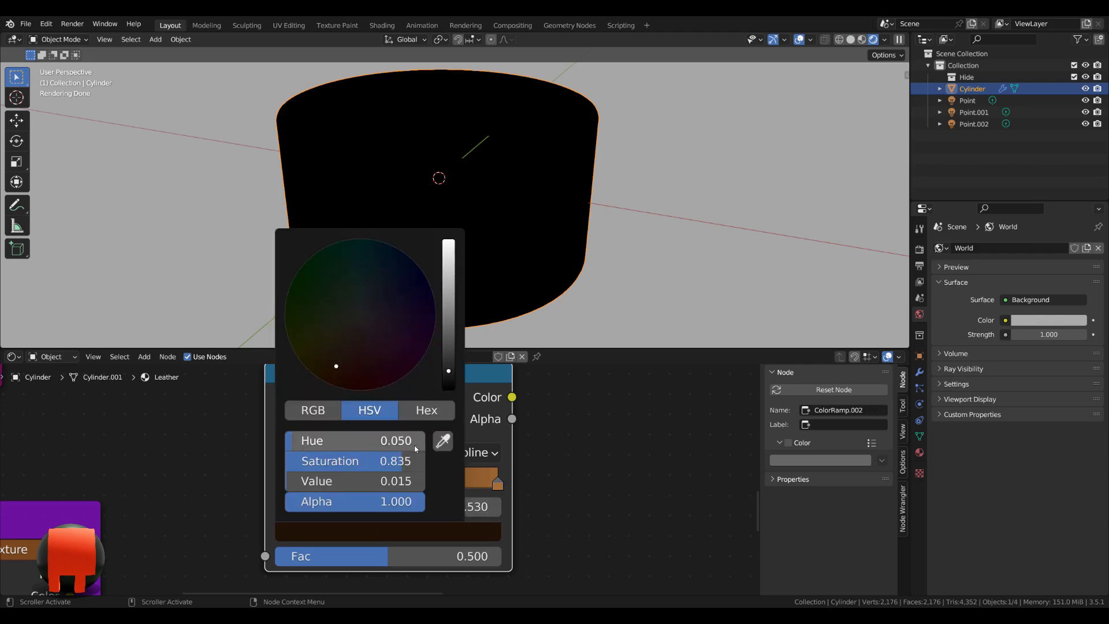
click(388, 464)
text(.85)
key(Return)
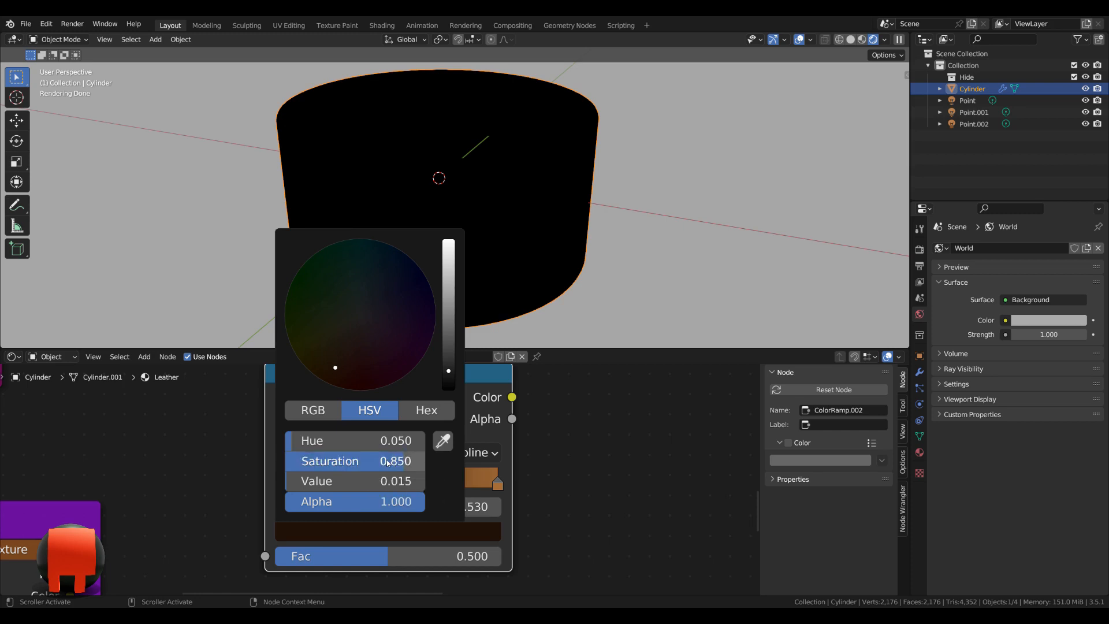
click(391, 480)
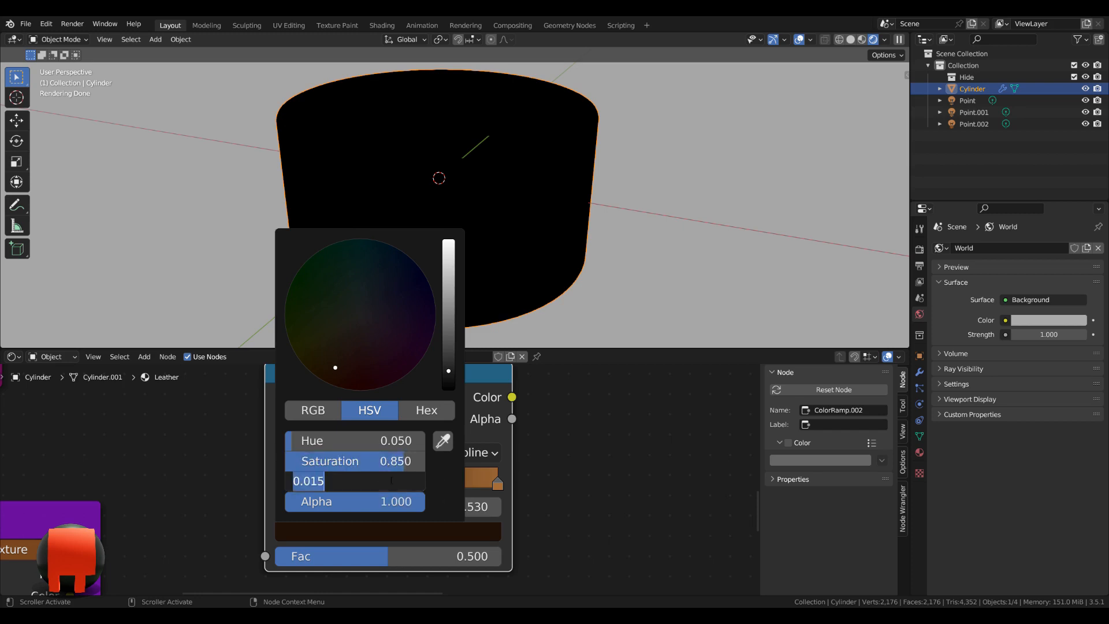
text(.017)
key(Return)
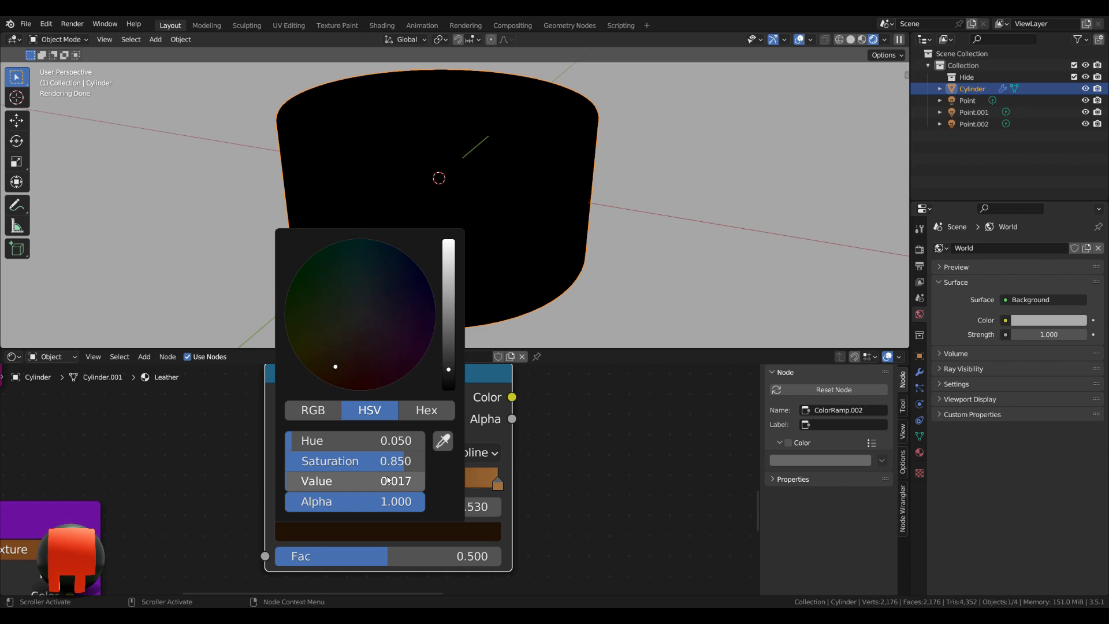
click(499, 488)
click(448, 531)
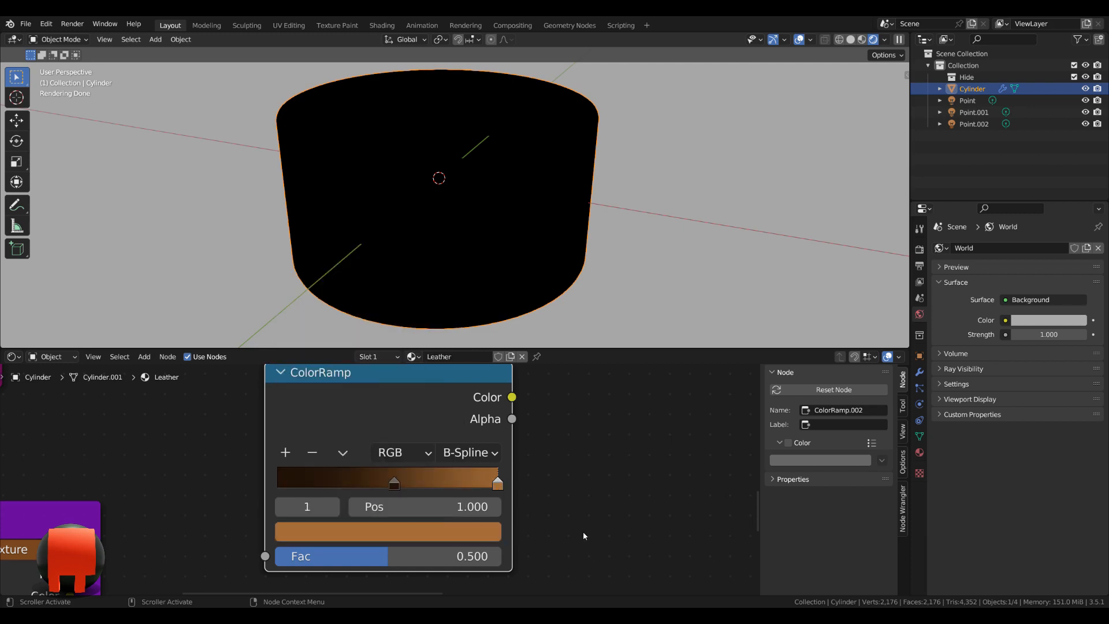
Step: Add a new ColorRamp below the two brown ramps and set its interpolation to Cardinal
scroll(582, 532, down, 3)
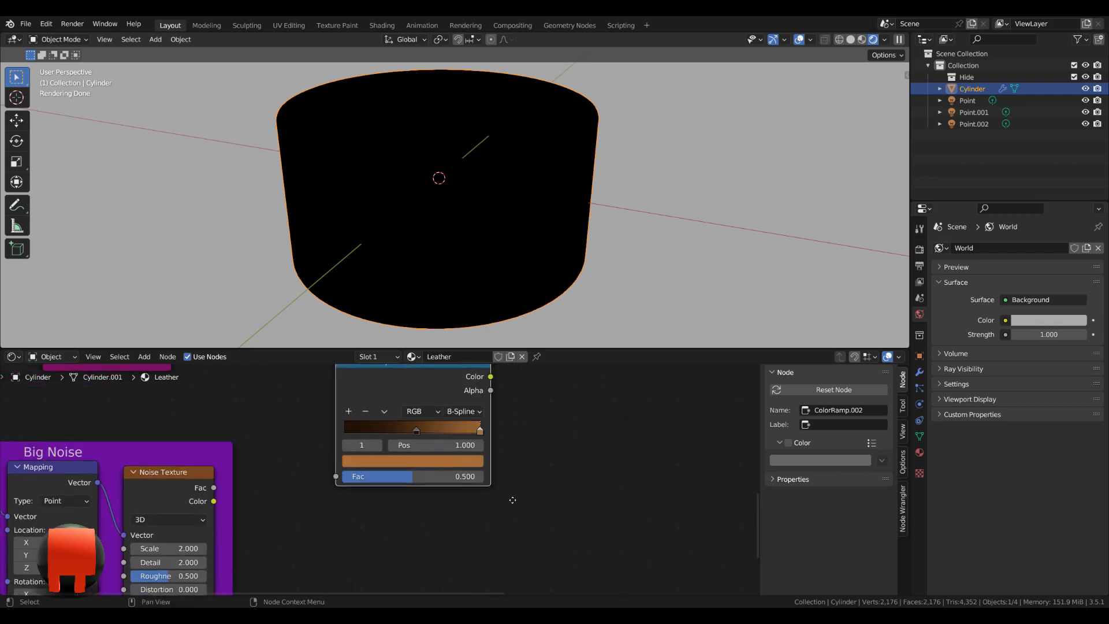
key(shift+a)
text(c)
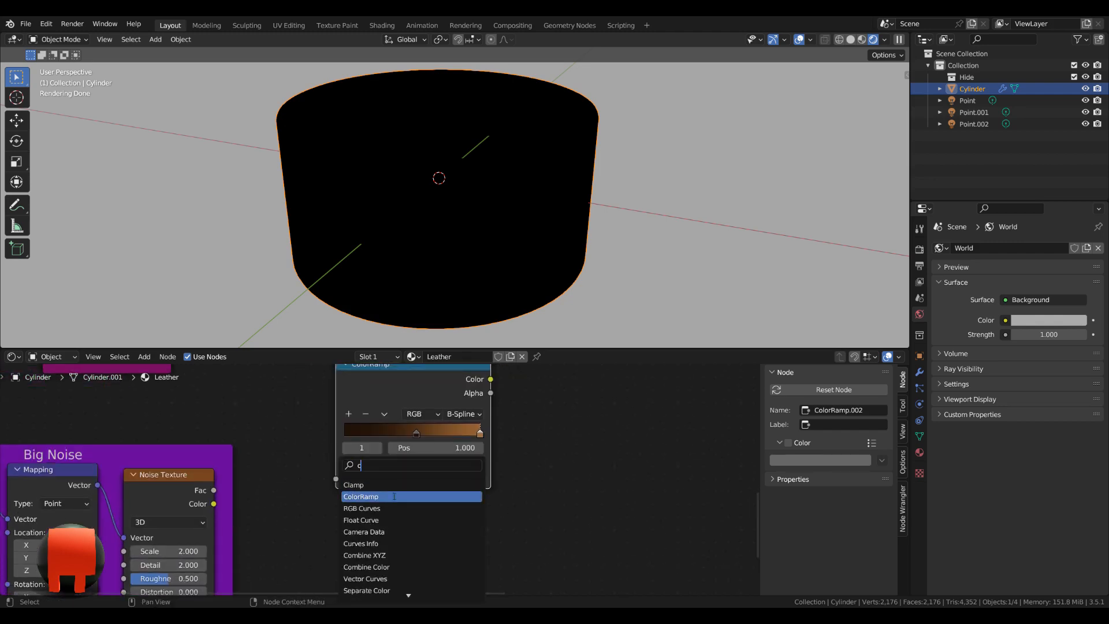
click(393, 496)
click(385, 533)
scroll(469, 460, up, 2)
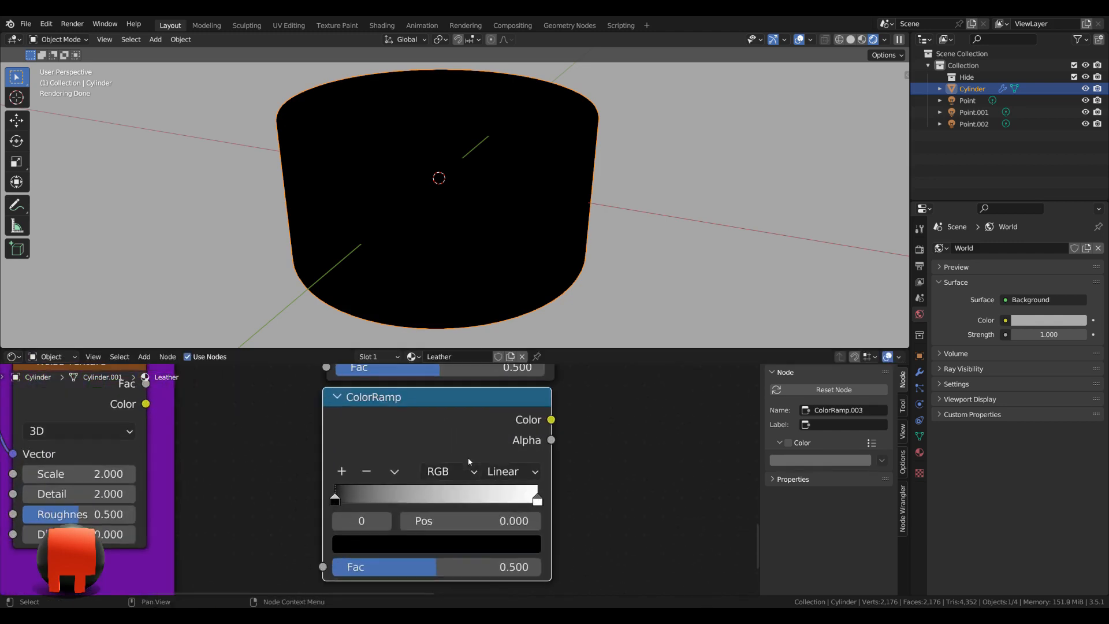
click(516, 453)
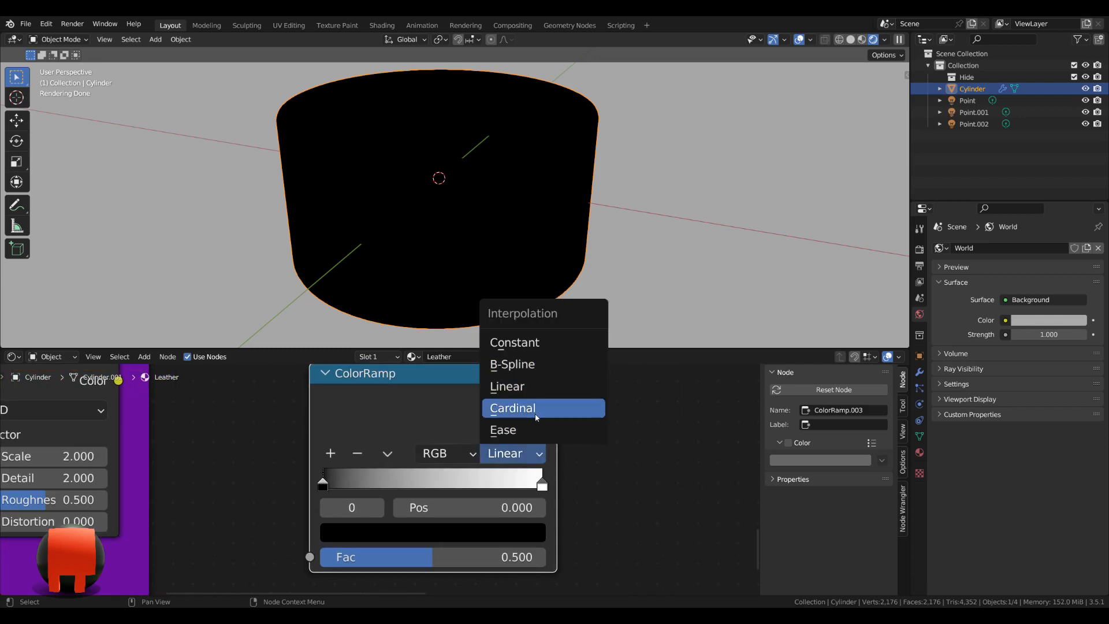
click(536, 416)
Step: Set the new ramp's black stop to a colour value of 0.35
click(374, 522)
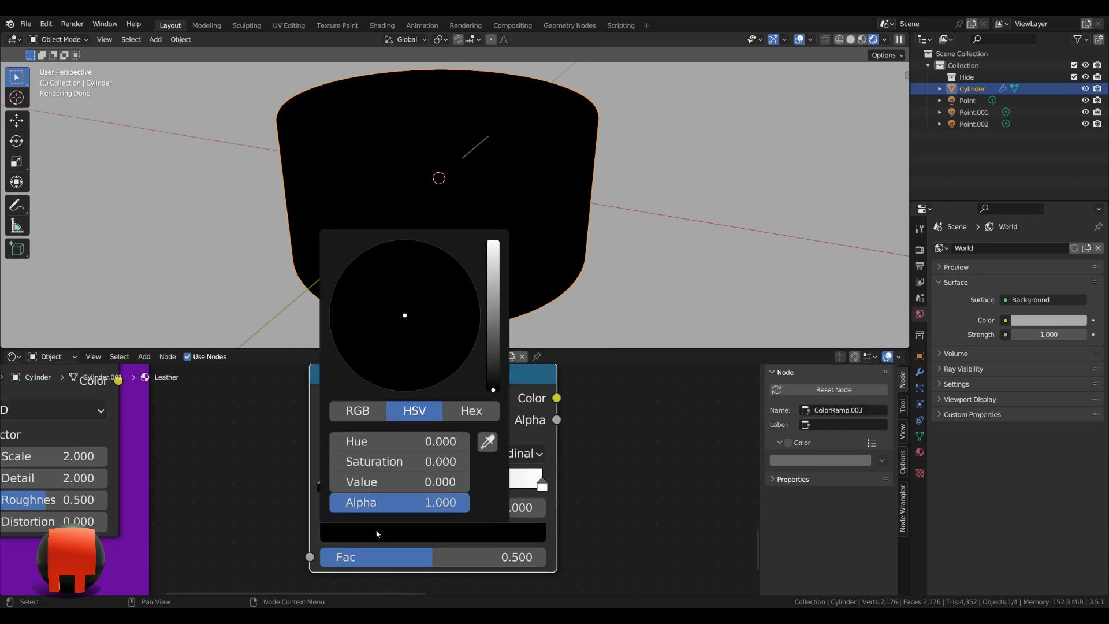
double_click(381, 482)
text(.35)
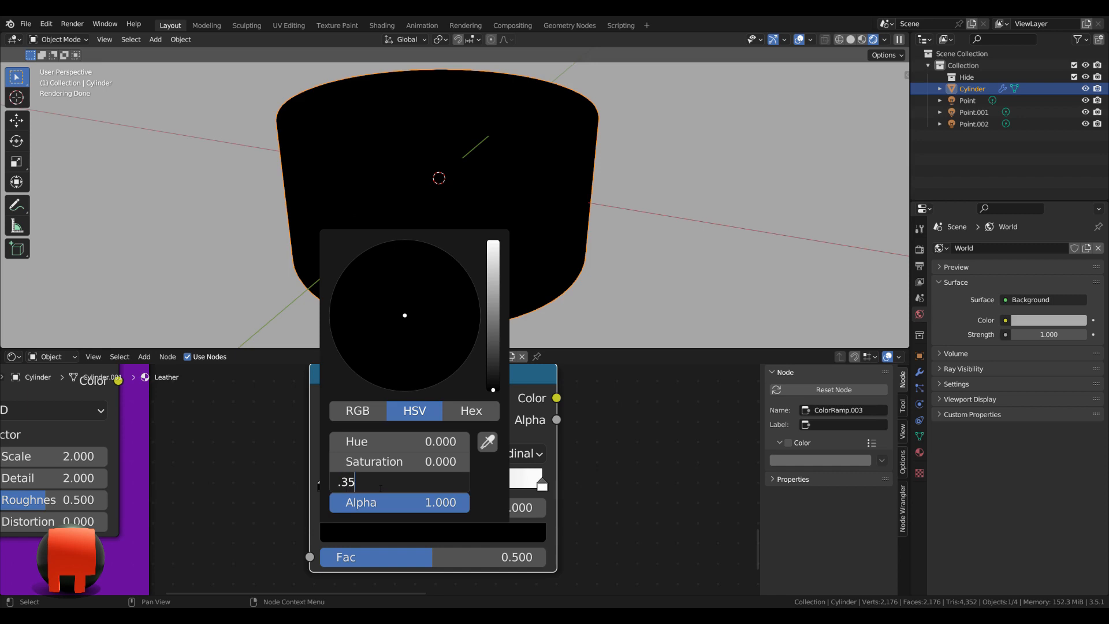
key(Return)
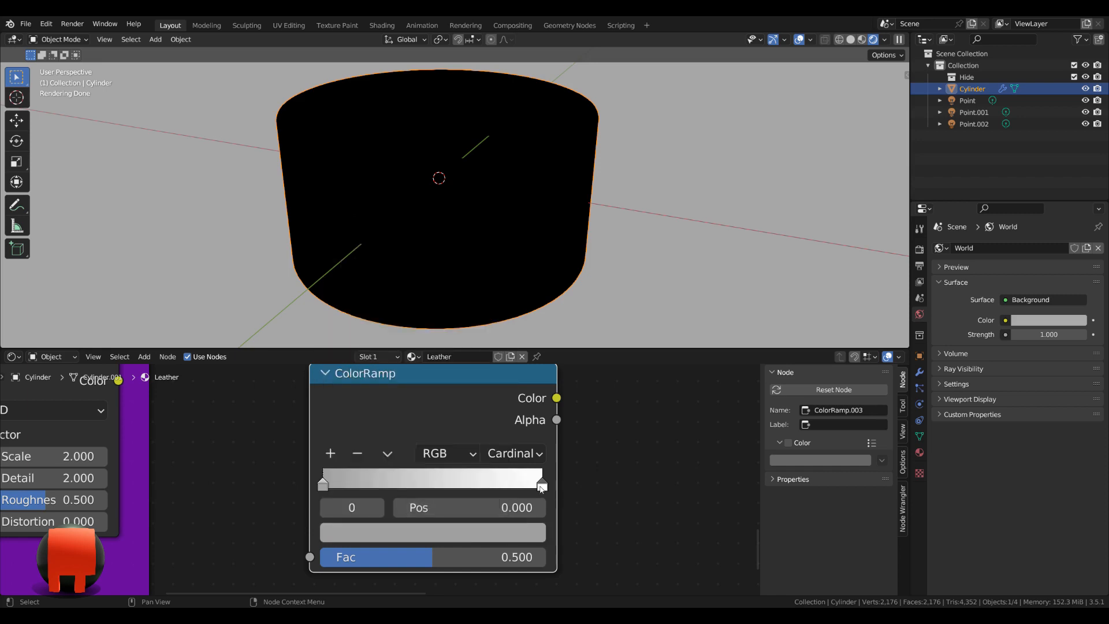
Step: Set the grey ramp's white stop to a colour value of 0.8 and position 0.073
click(541, 485)
click(525, 532)
double_click(445, 482)
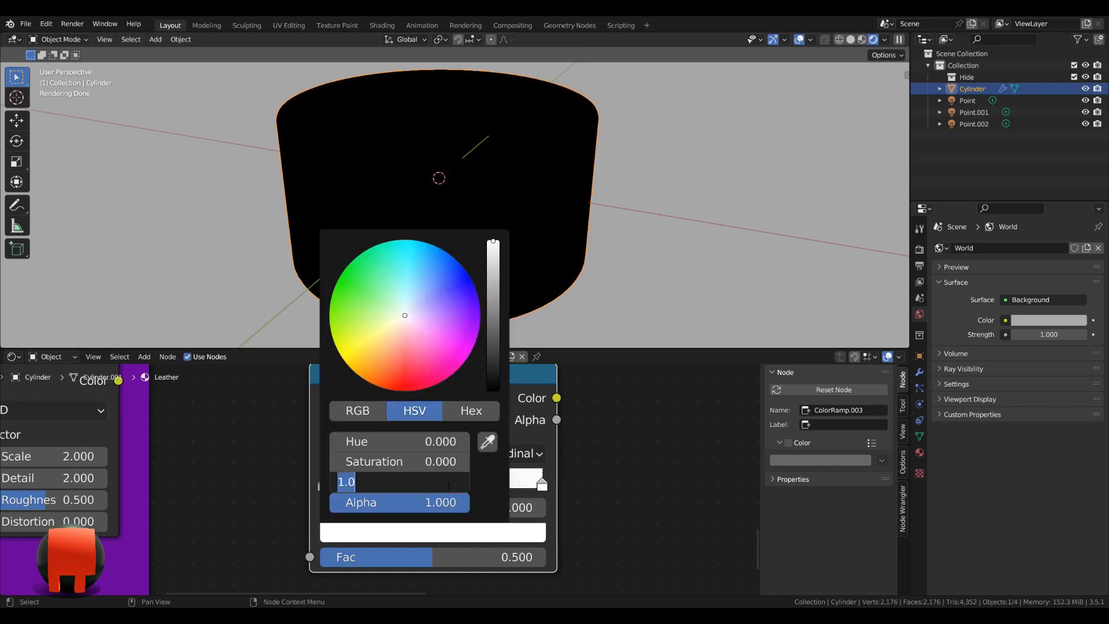
text(.8)
key(Return)
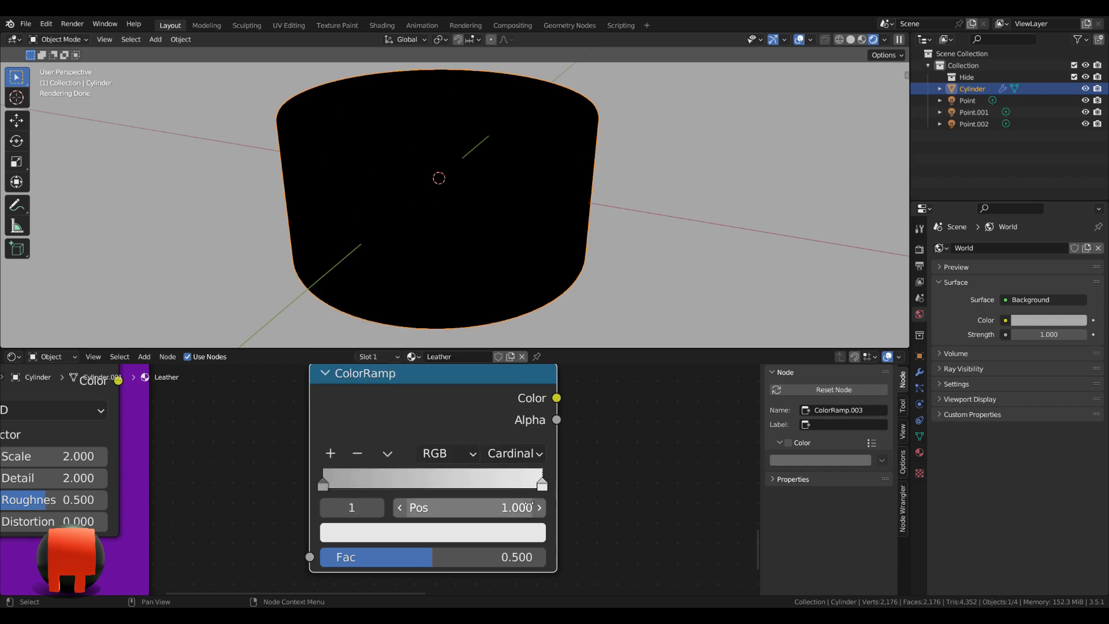
double_click(511, 508)
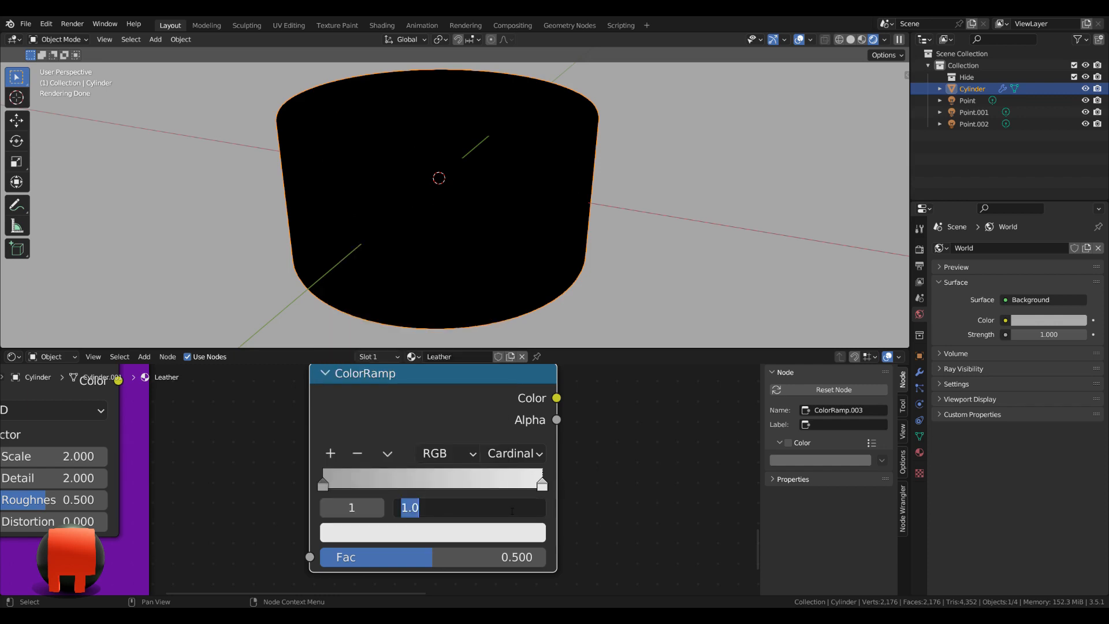
text(.073)
key(Return)
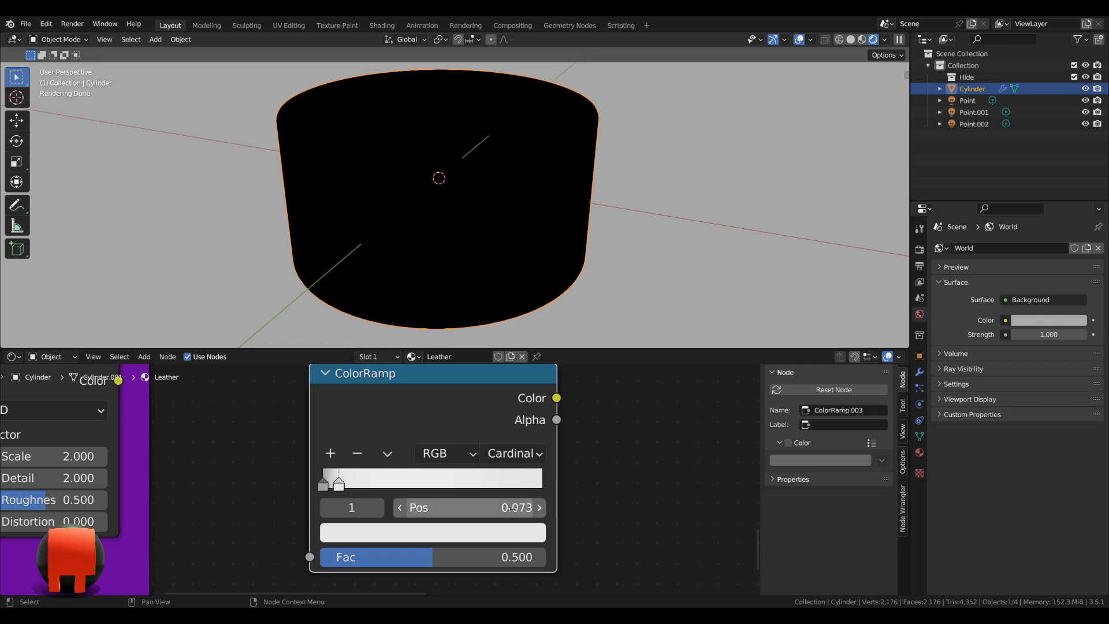
Step: Add a stop between the two existing ones at position 0.012 with a colour value of 0.57
click(330, 455)
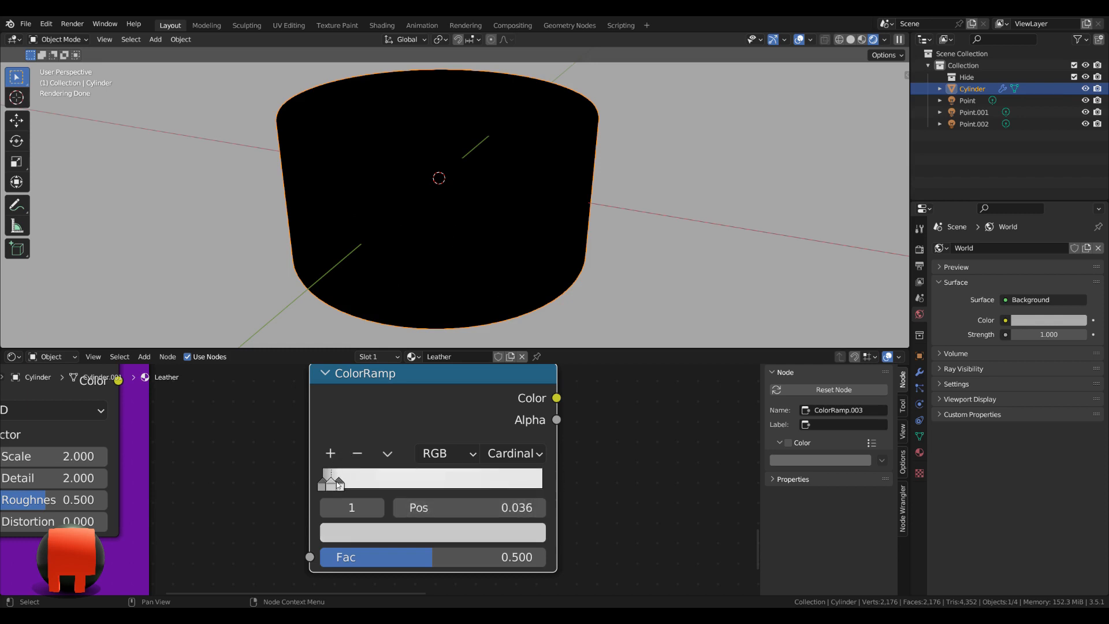
double_click(501, 512)
text(.0)
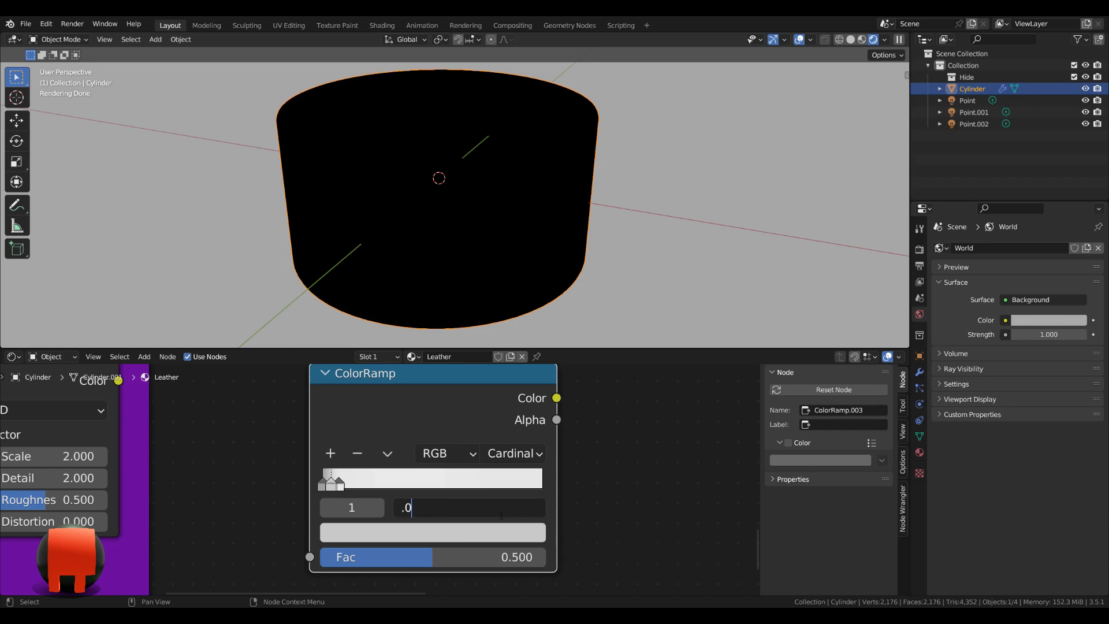
text(12)
key(Return)
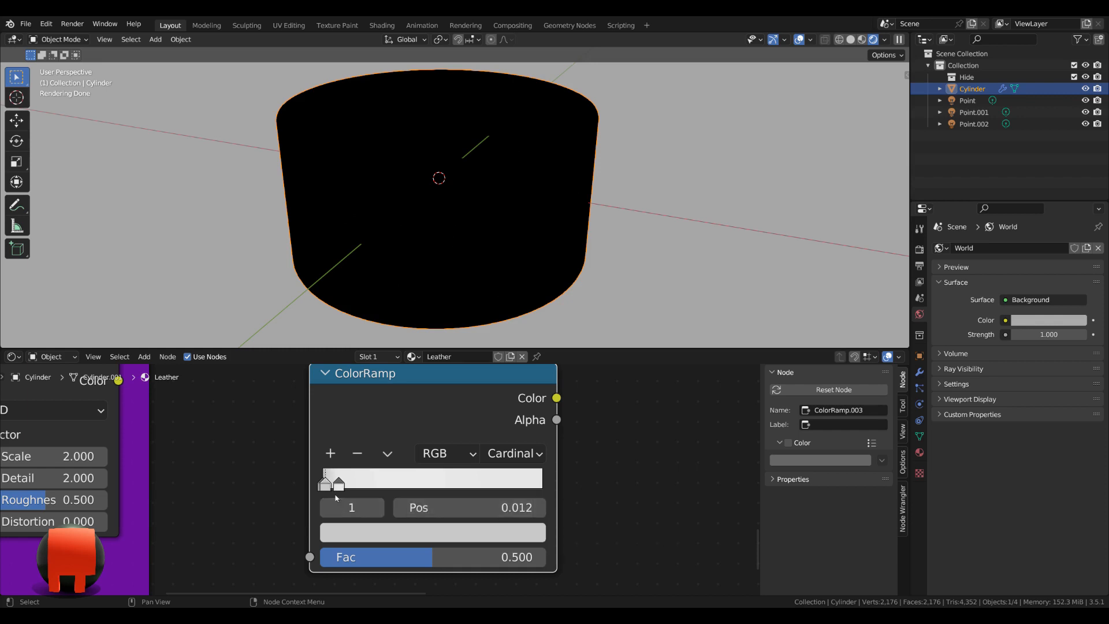
click(378, 532)
double_click(390, 484)
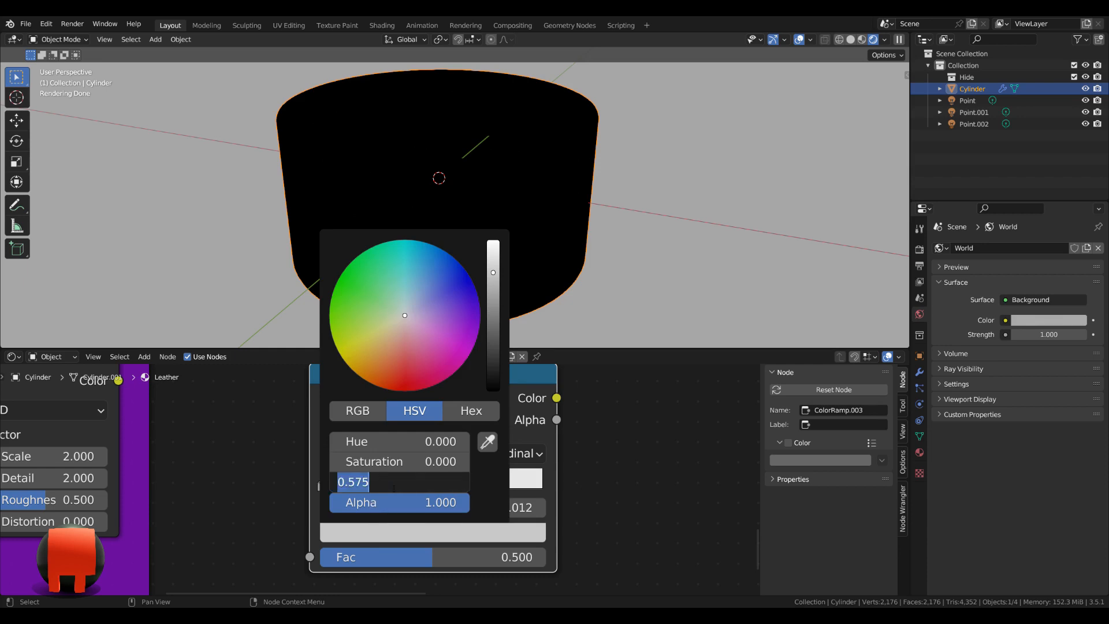
text(.57)
key(Return)
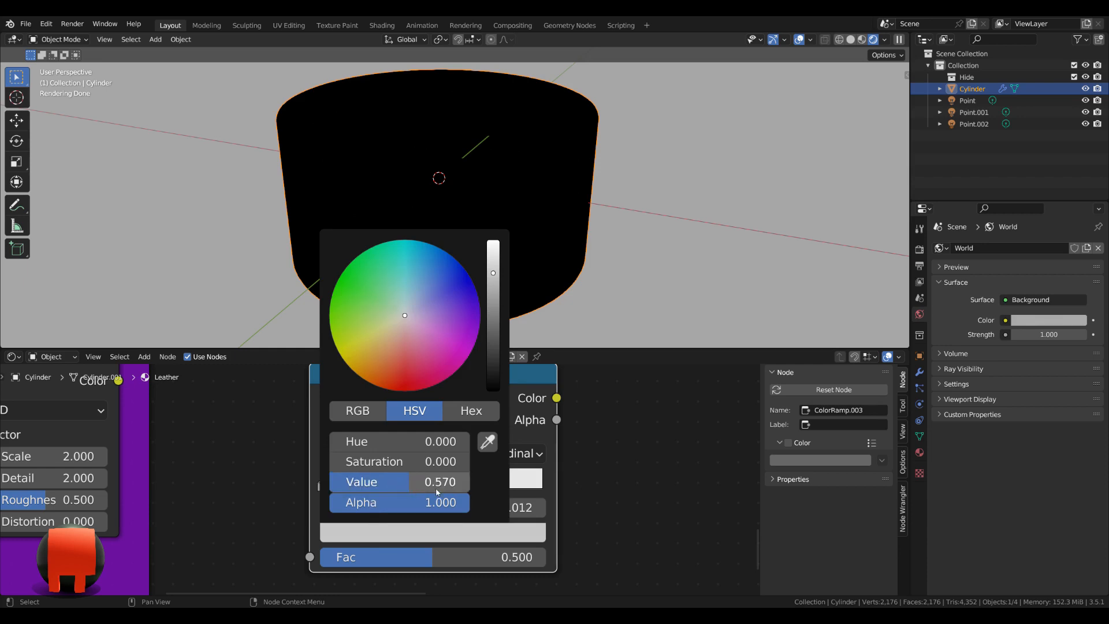
Step: Connect the Pointiness Noise group's Noisiness output to the first brown ColorRamp's Fac, and move the Big Noise frame slightly lower
scroll(535, 469, down, 5)
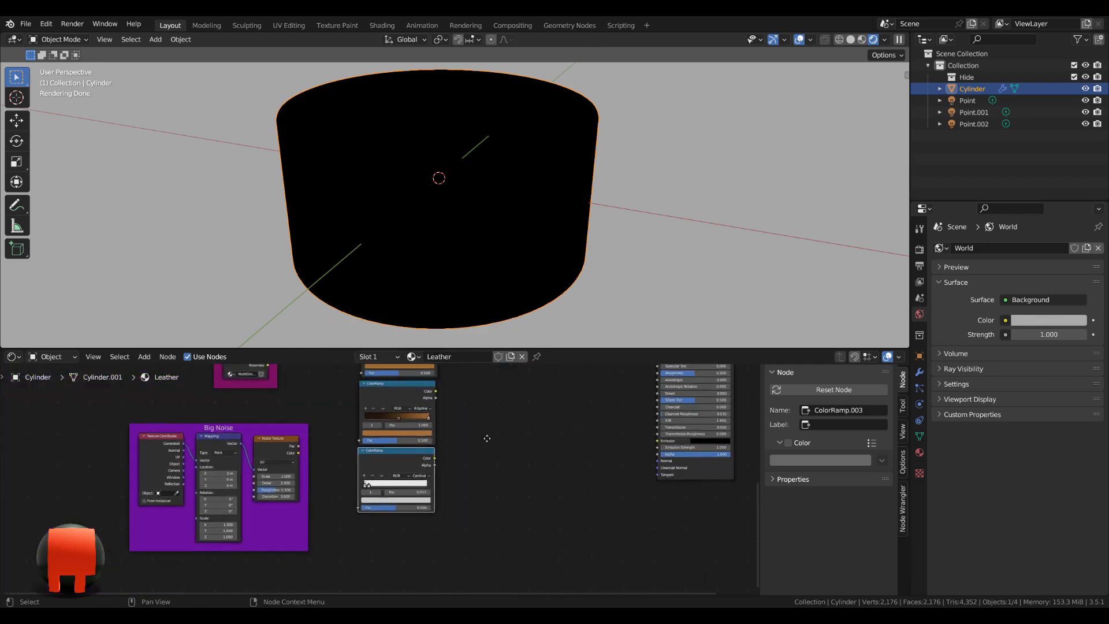
scroll(509, 480, up, 3)
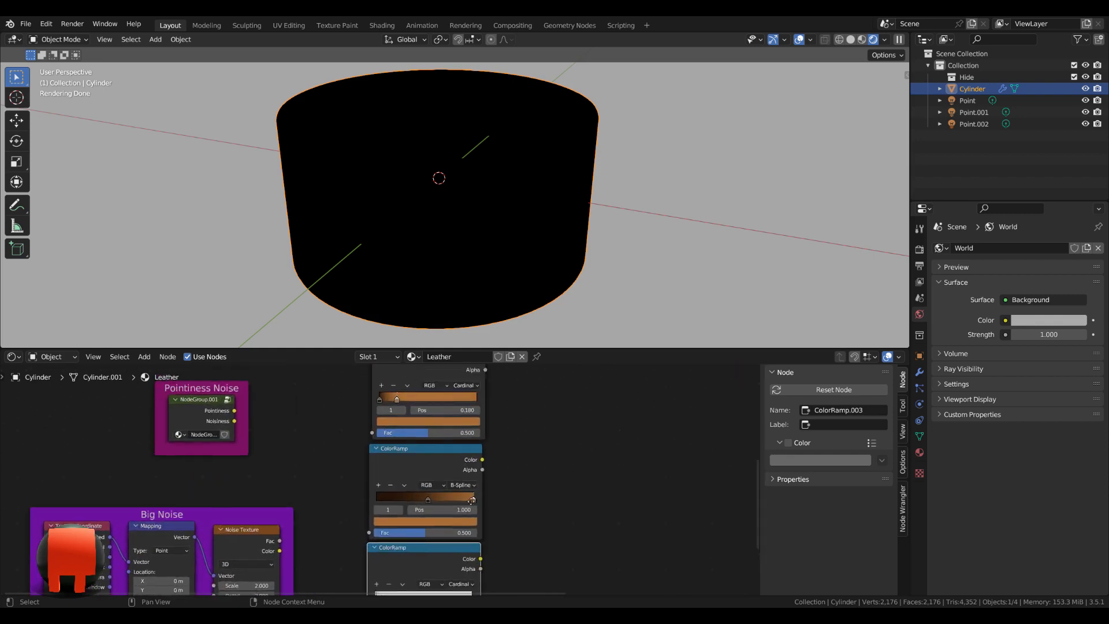
middle_drag(472, 500, 480, 567)
middle_drag(305, 504, 302, 477)
drag(238, 460, 376, 471)
middle_drag(251, 543, 255, 473)
click(256, 484)
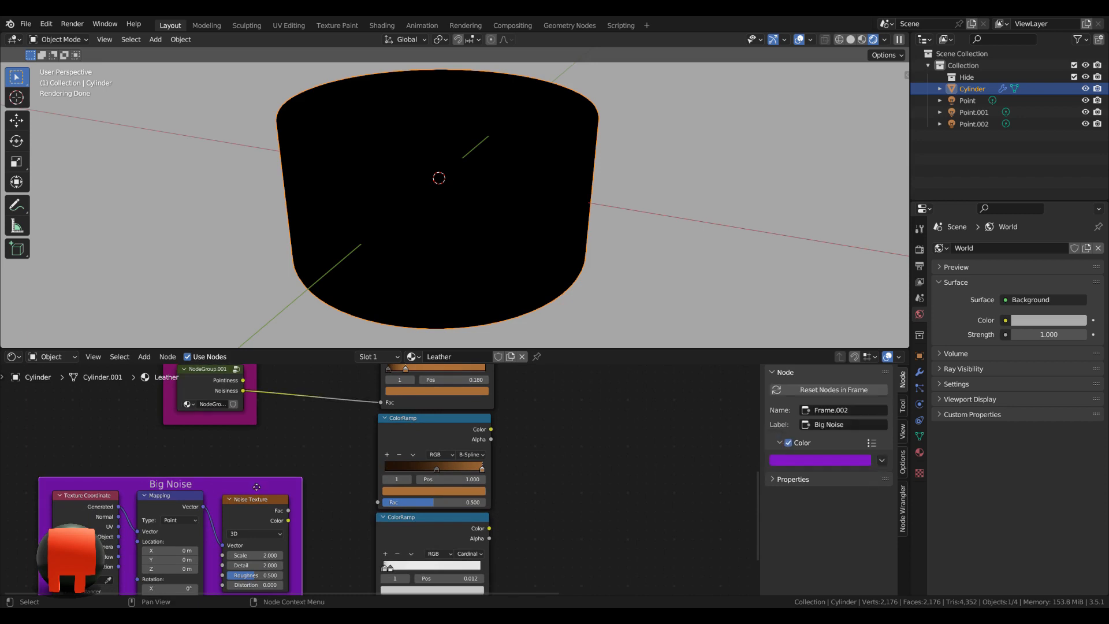
drag(240, 507, 223, 532)
middle_drag(257, 415, 237, 403)
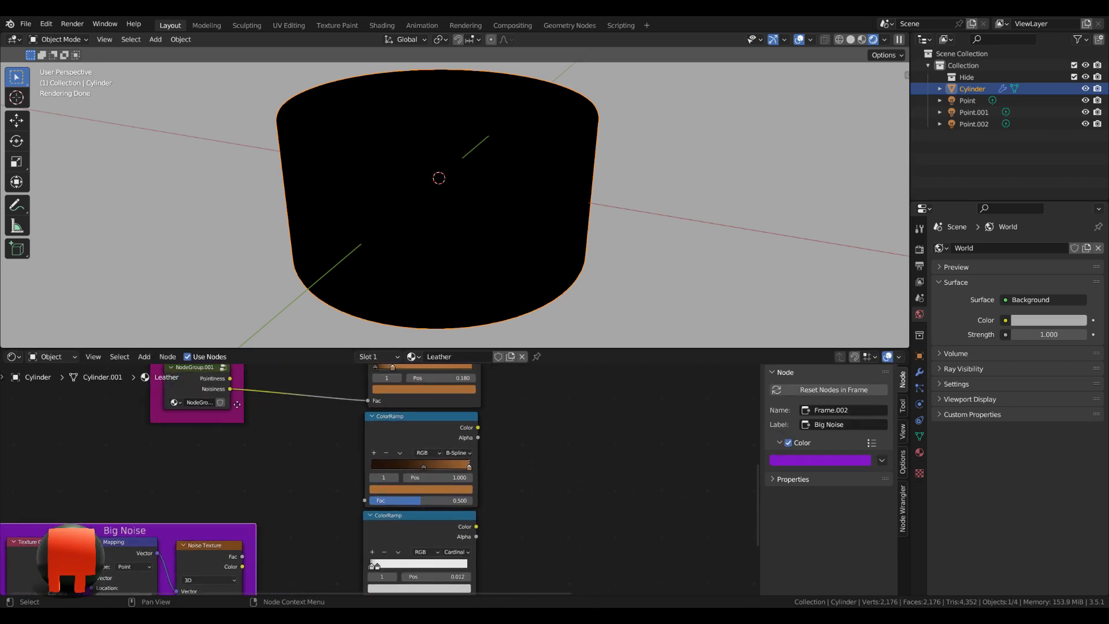
Step: Connect Noisiness to the grey ColorRamp's Fac as well, and gather both links through a reroute point beside the ramps
click(229, 391)
drag(230, 390, 364, 493)
middle_drag(364, 491, 424, 589)
scroll(398, 418, down, 5)
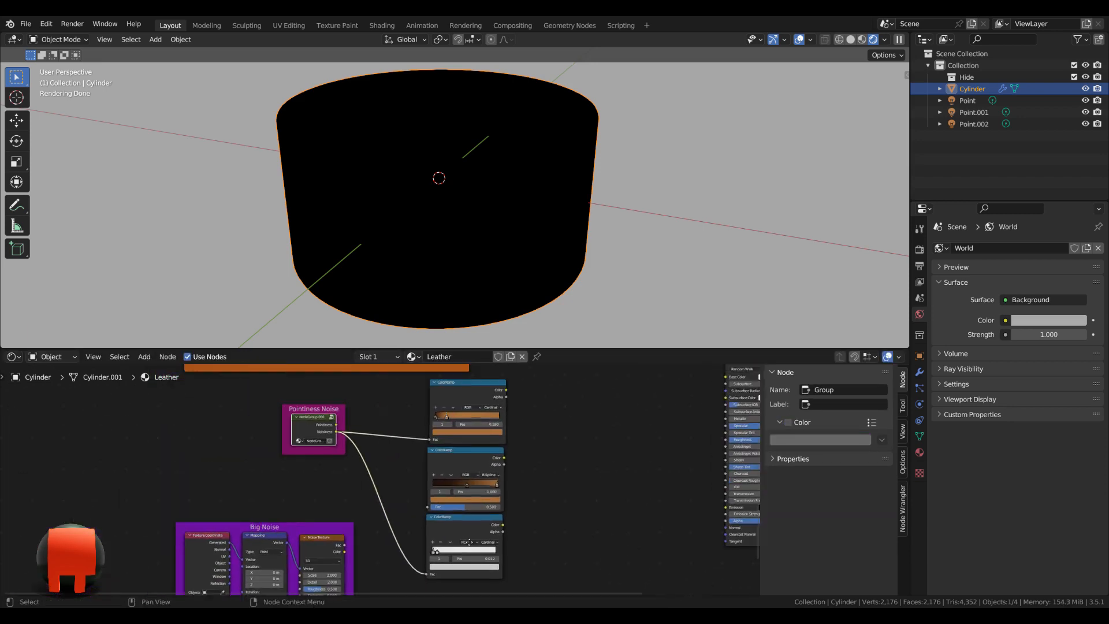
middle_drag(399, 418, 404, 425)
shift+right_drag(405, 420, 384, 601)
drag(399, 488, 410, 481)
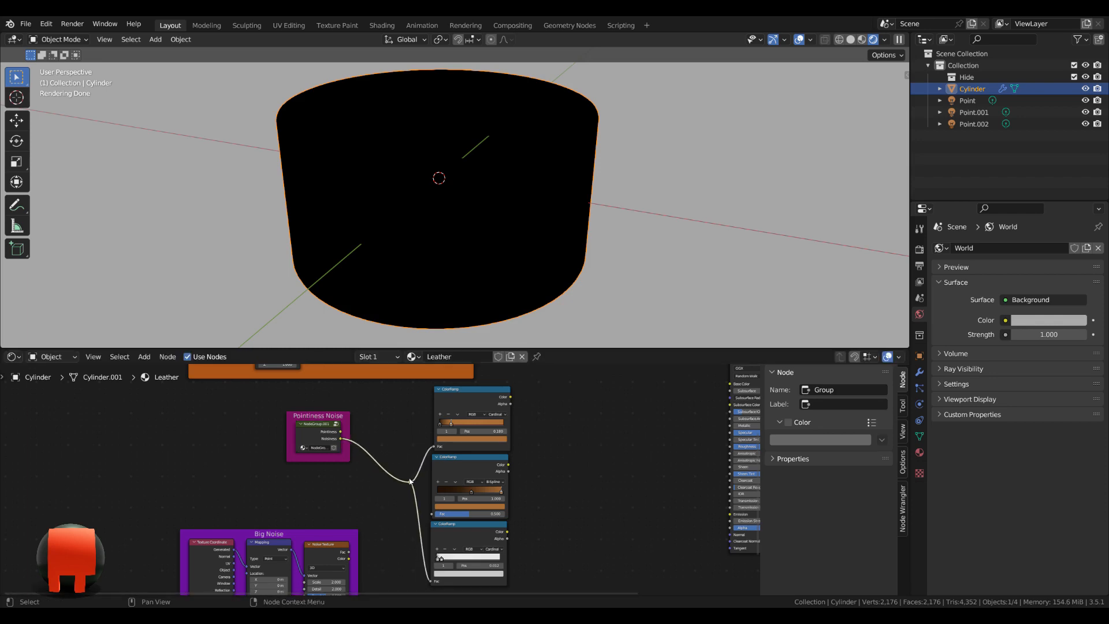
Step: Reposition the Pointiness Noise and Big Noise frames next to each other
click(329, 416)
drag(327, 423, 295, 456)
drag(309, 534, 311, 523)
Step: Connect the Big Noise texture's Fac output to the B-Spline ColorRamp's Fac input
scroll(357, 511, up, 2)
middle_drag(358, 512, 374, 460)
scroll(369, 474, up, 1)
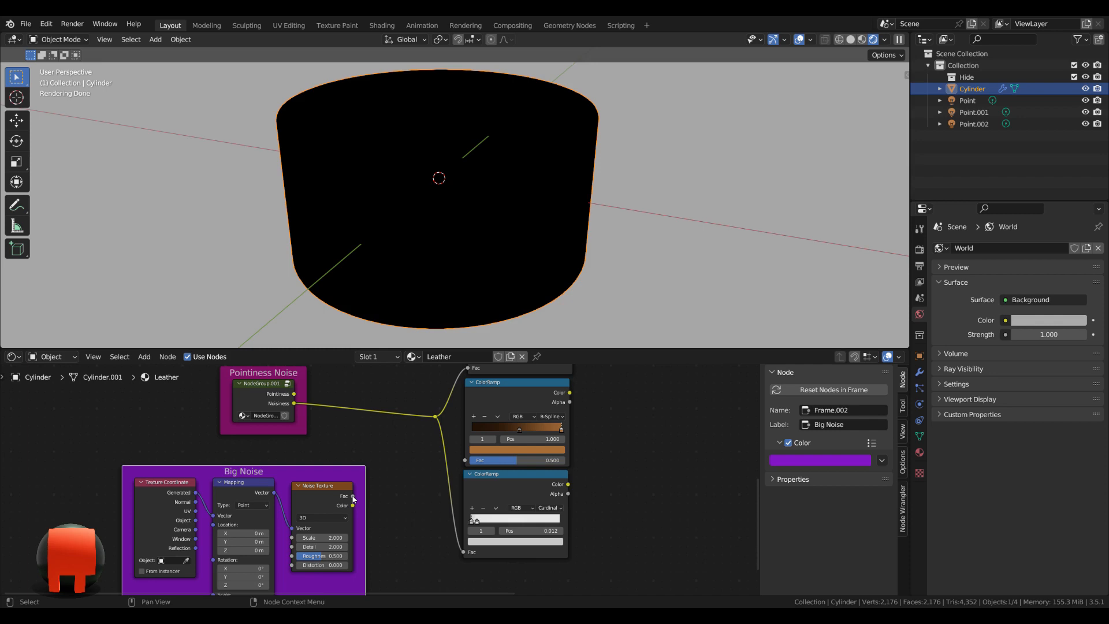
drag(353, 496, 392, 529)
Step: Tidy the node layout by shifting the Pointiness Noise and Leather Pattern frames and the reroute, and aligning the three ColorRamps
drag(301, 429, 348, 469)
drag(435, 416, 433, 435)
middle_drag(412, 424, 372, 506)
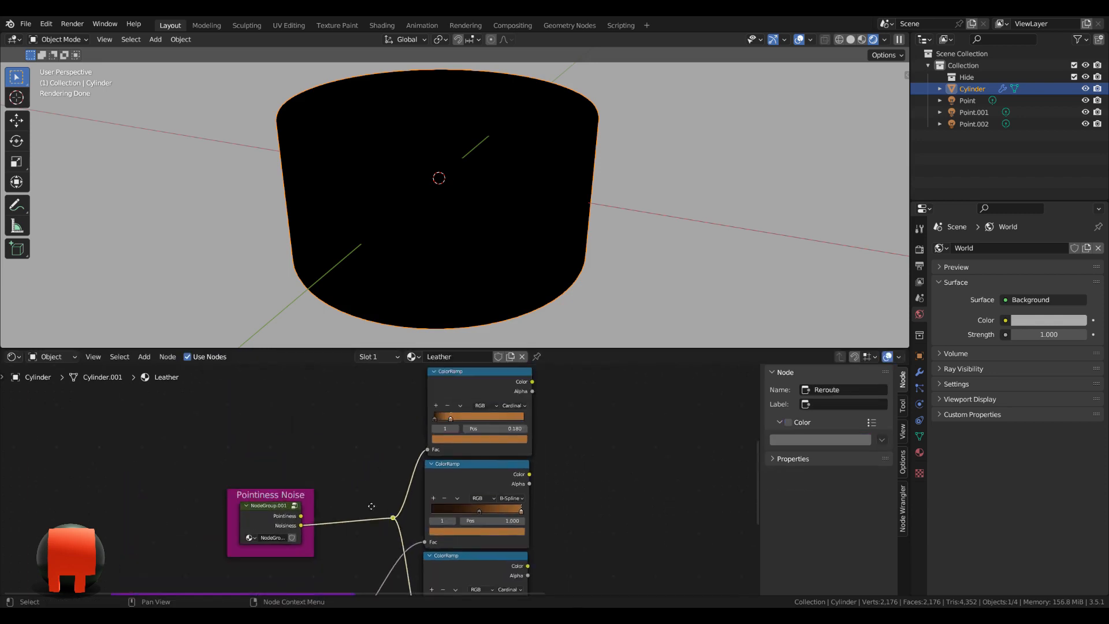
scroll(461, 490, down, 6)
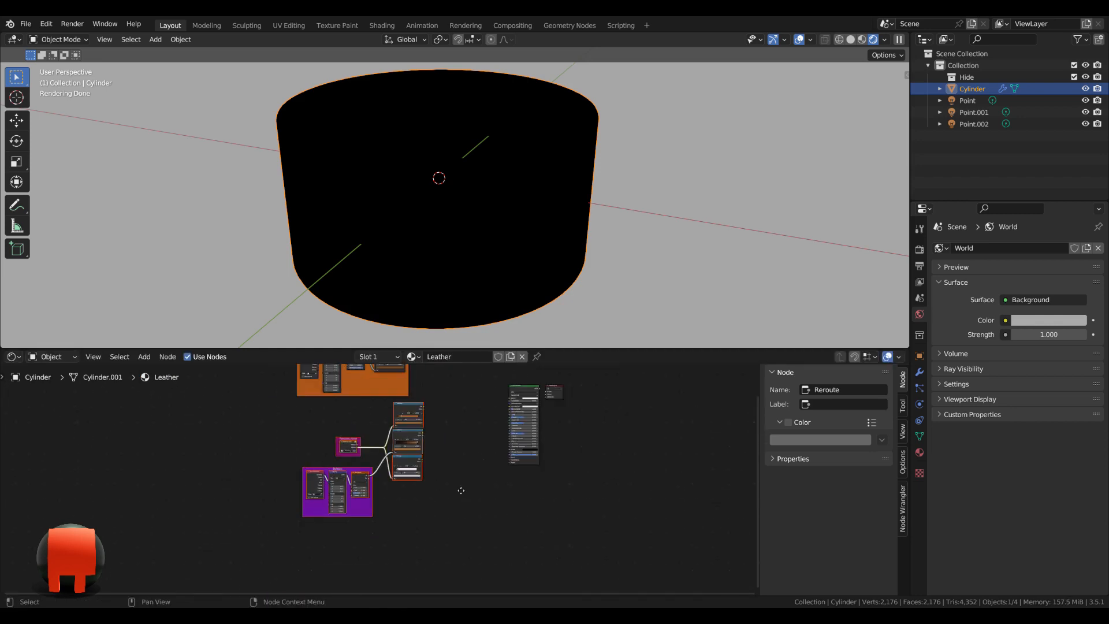
middle_drag(461, 490, 470, 540)
drag(390, 437, 407, 437)
scroll(436, 515, up, 10)
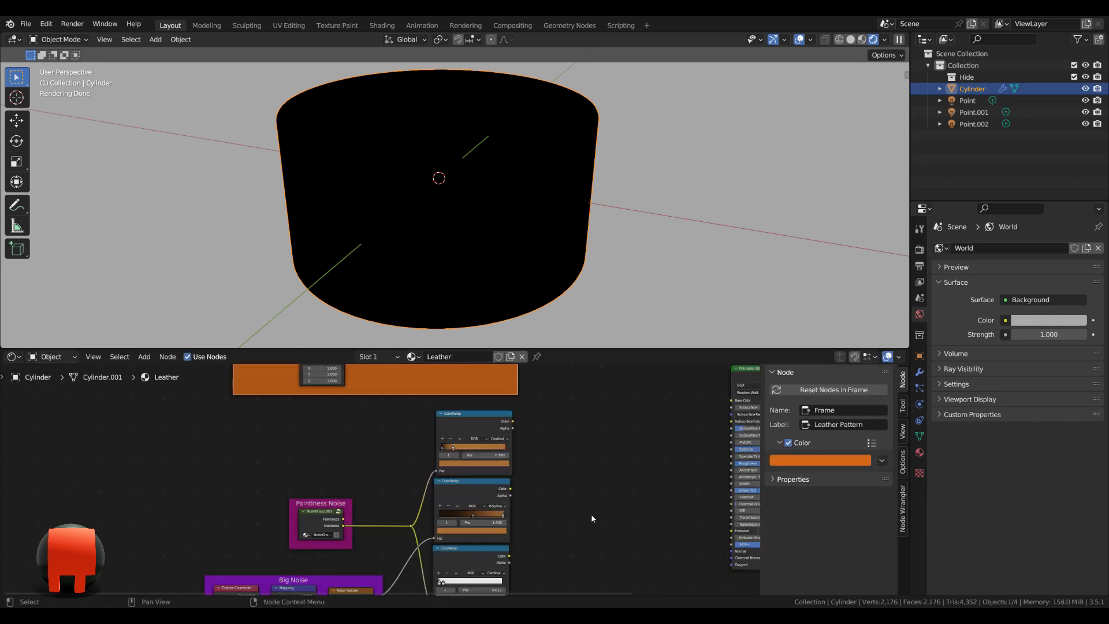
scroll(591, 514, up, 6)
drag(470, 489, 475, 488)
drag(435, 586, 441, 586)
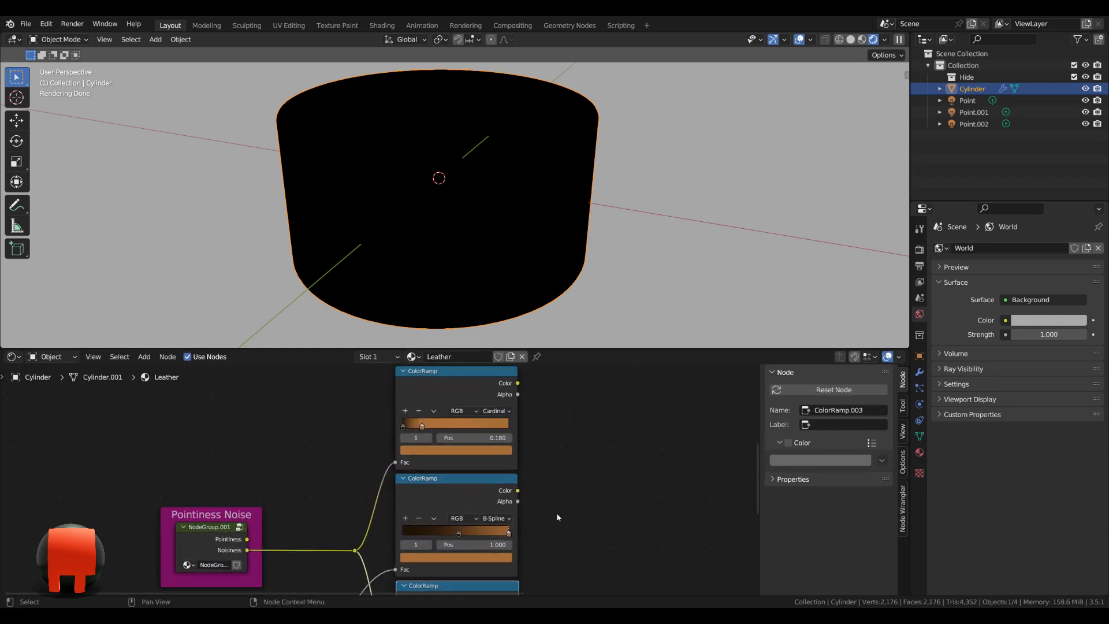
Step: Preview the first brown ColorRamp and the B-Spline ColorRamp on the cylinder, ending on the first one
scroll(558, 517, up, 1)
middle_drag(565, 491, 500, 514)
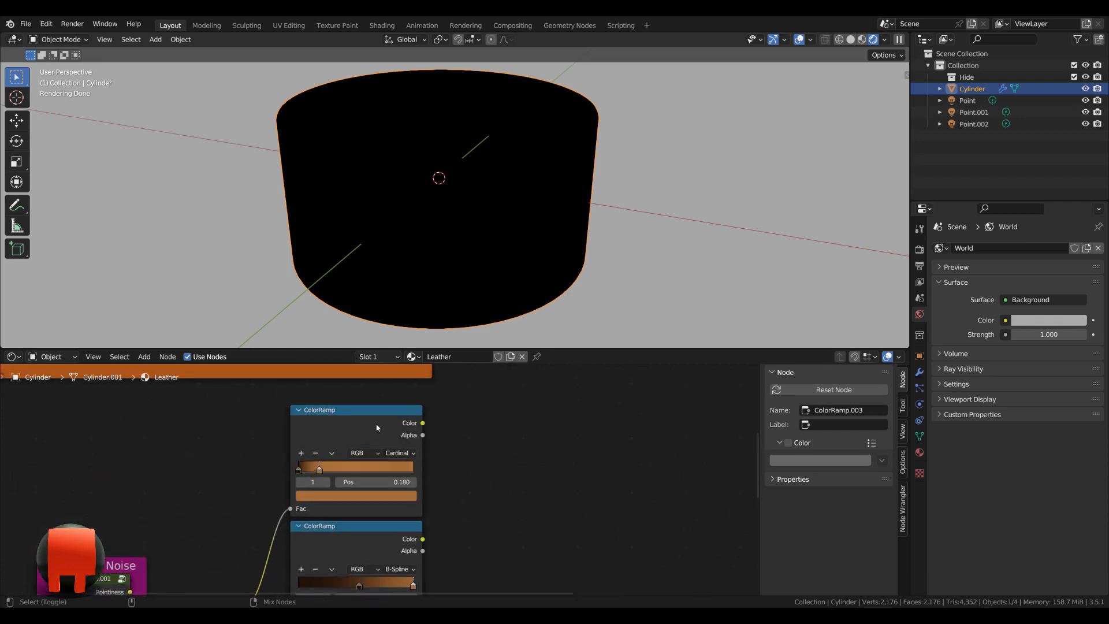
ctrl+shift+click(398, 445)
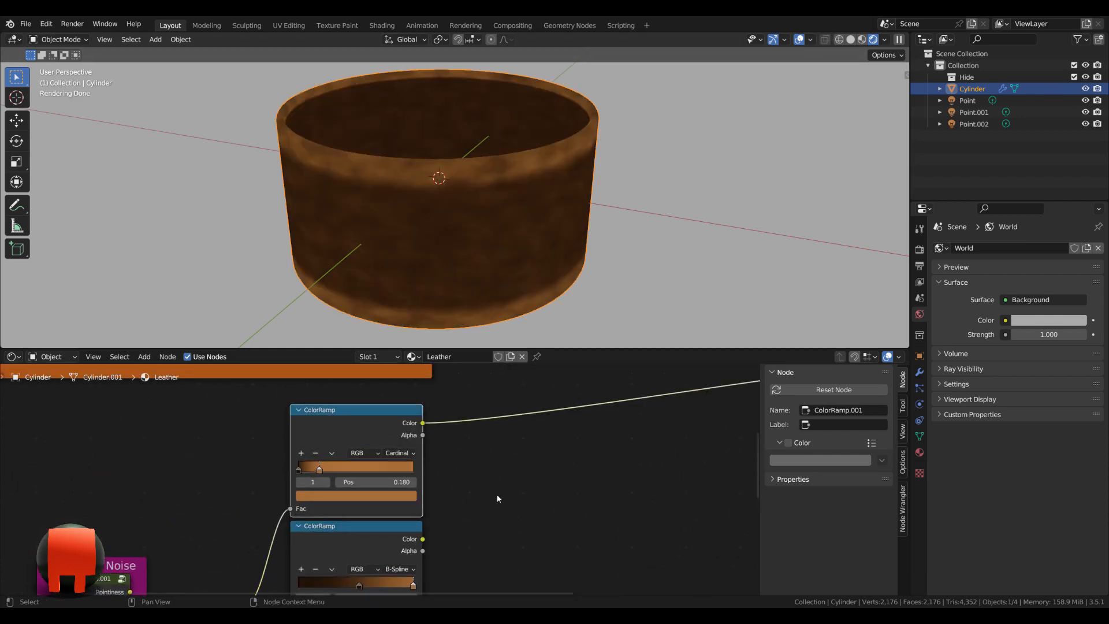
middle_drag(497, 496, 494, 459)
scroll(493, 478, down, 1)
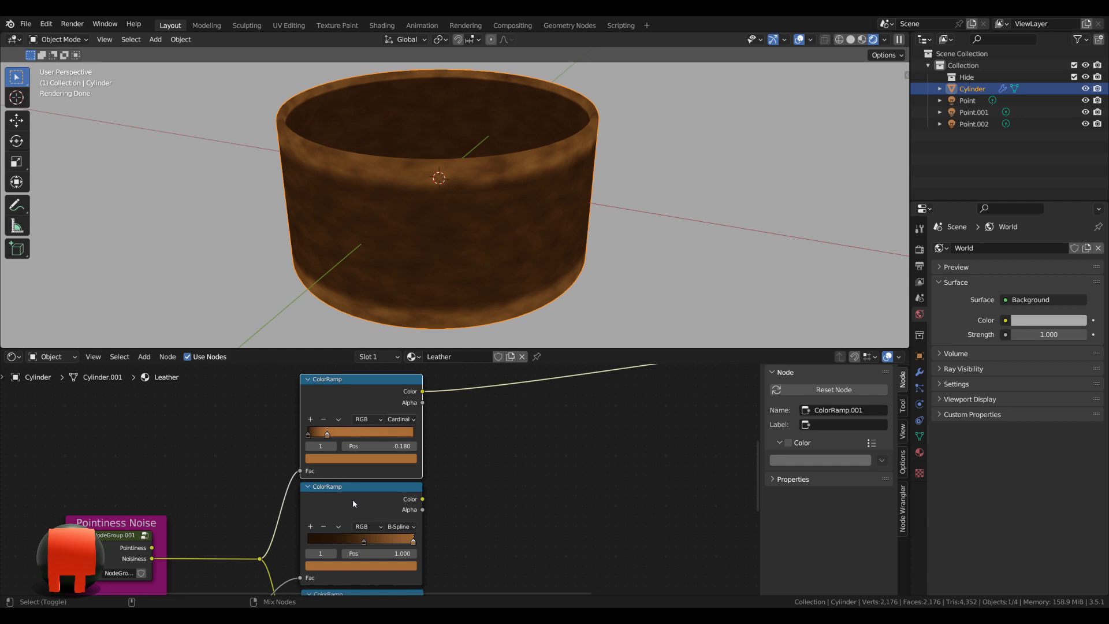
ctrl+shift+click(351, 510)
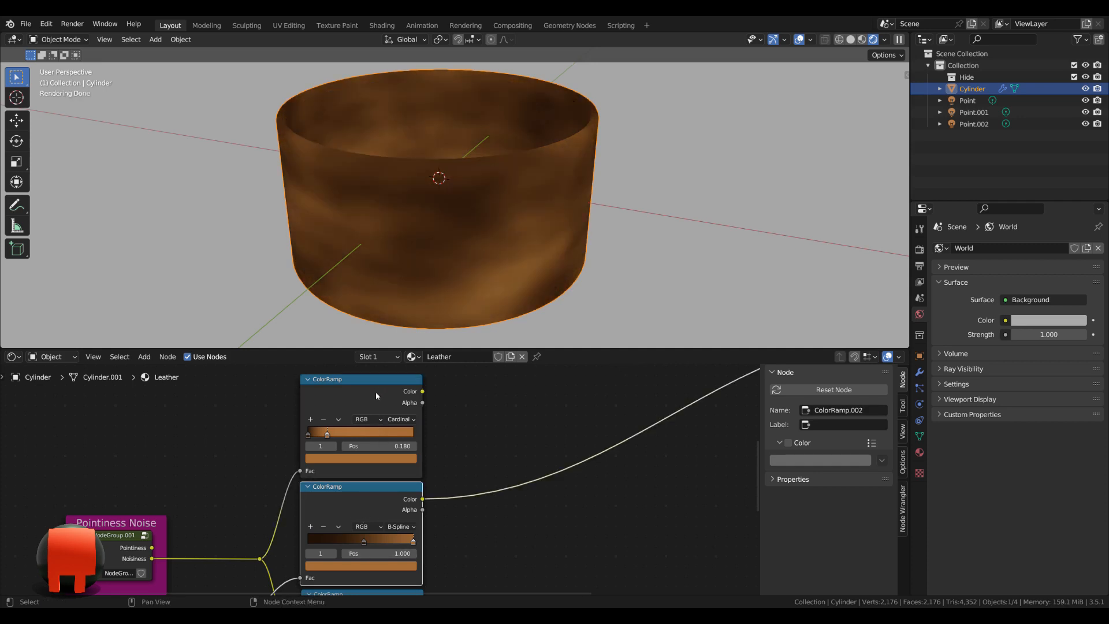
ctrl+shift+click(361, 397)
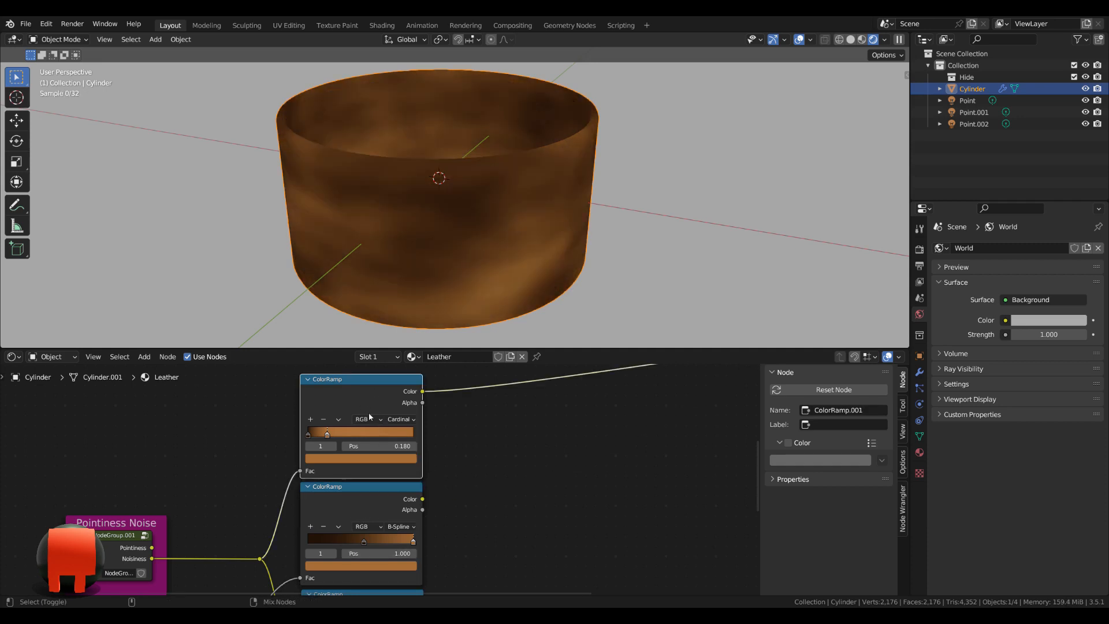
Step: Add a Mix node beside the brown ColorRamps and set its data type to Color
scroll(486, 524, up, 1)
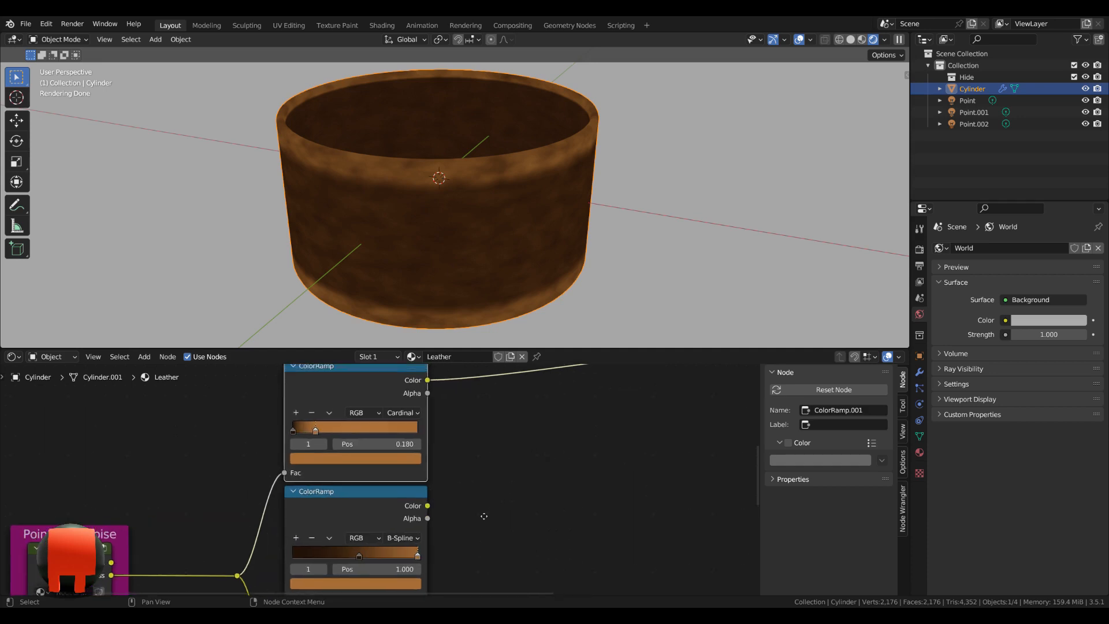
middle_drag(482, 514, 358, 489)
middle_drag(356, 482, 354, 478)
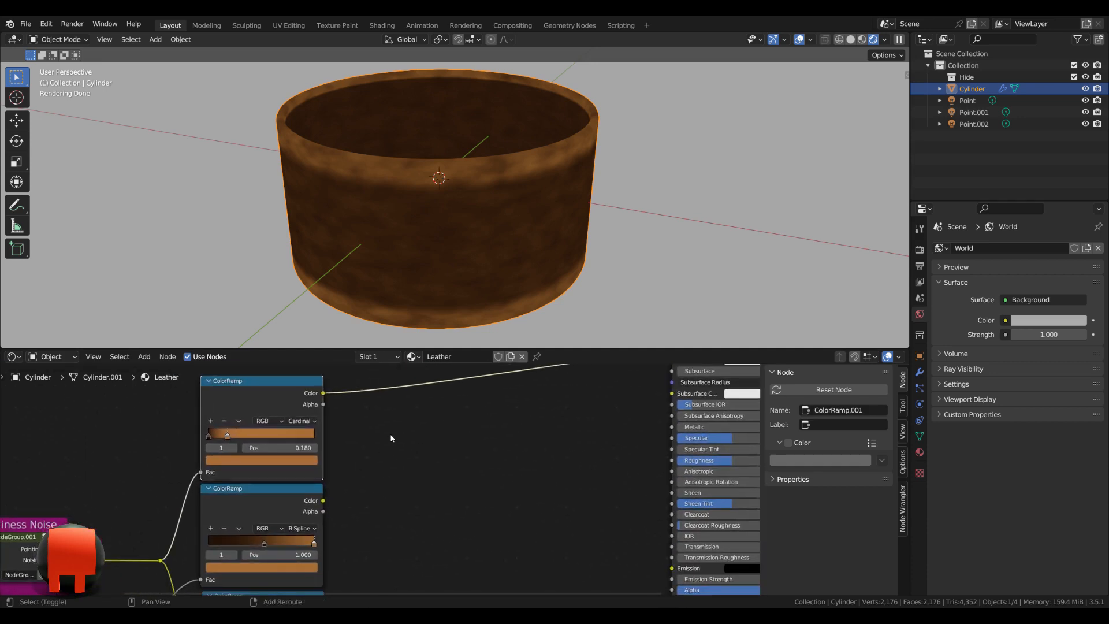
key(shift+a)
text(smix)
key(Return)
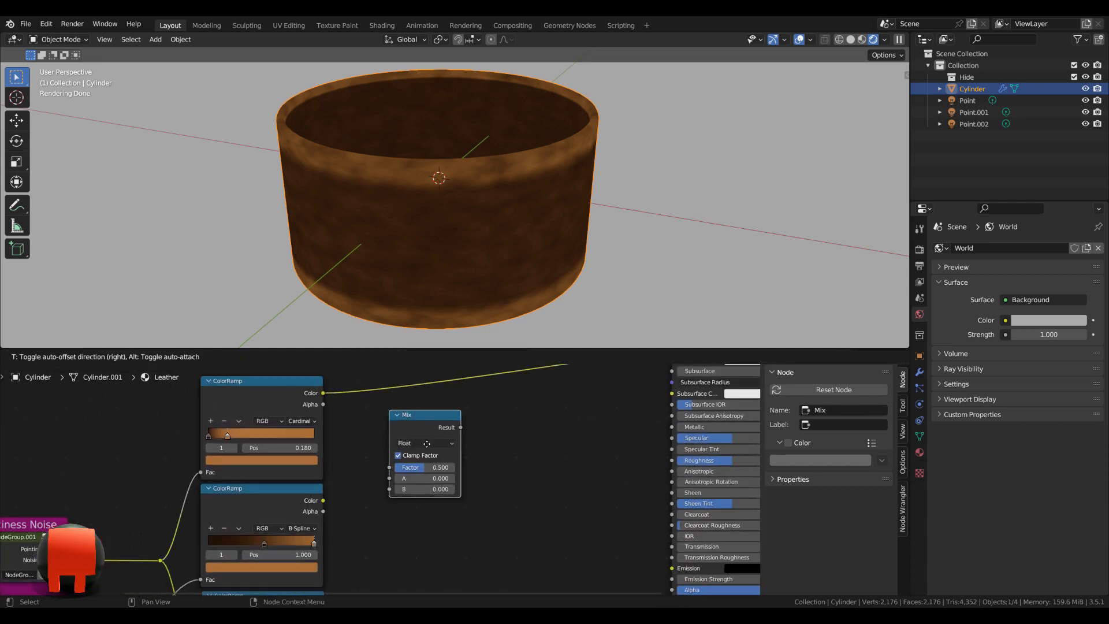
click(438, 439)
click(437, 442)
click(434, 474)
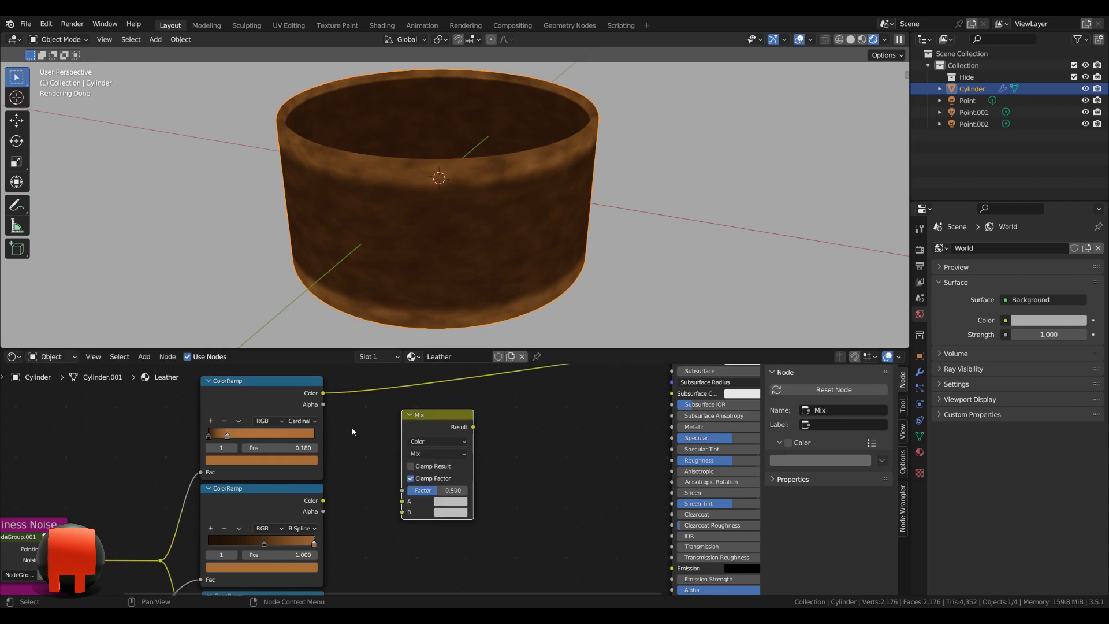
Step: Connect the first brown ColorRamp to the Mix node's A and the B-Spline ColorRamp to B, and preview the mix on the cylinder
drag(323, 397, 342, 409)
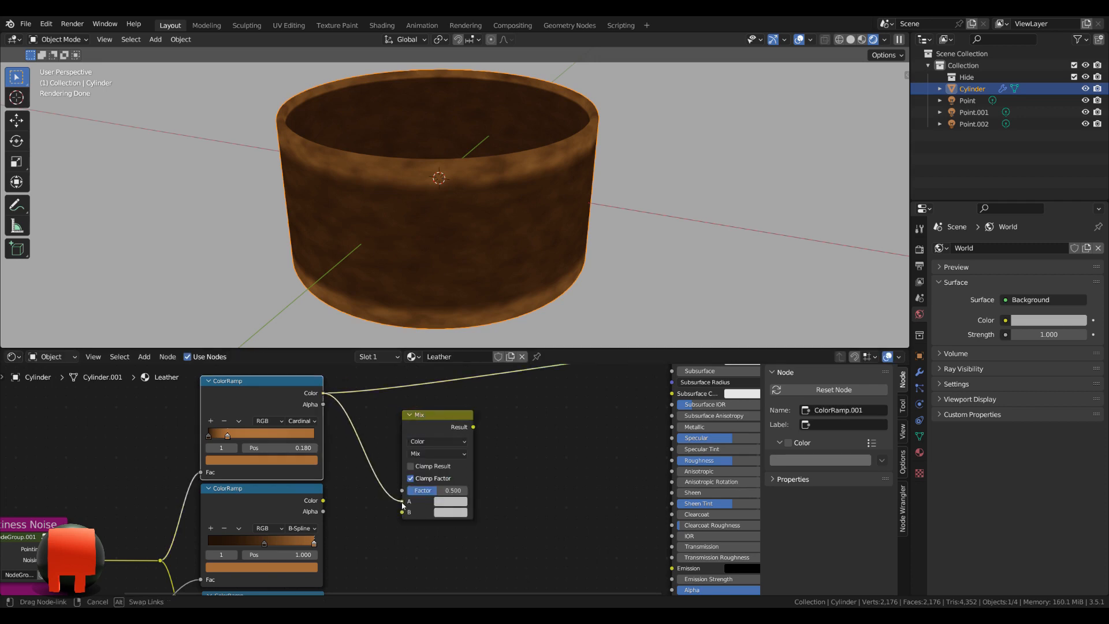
drag(402, 505, 403, 502)
drag(324, 503, 406, 516)
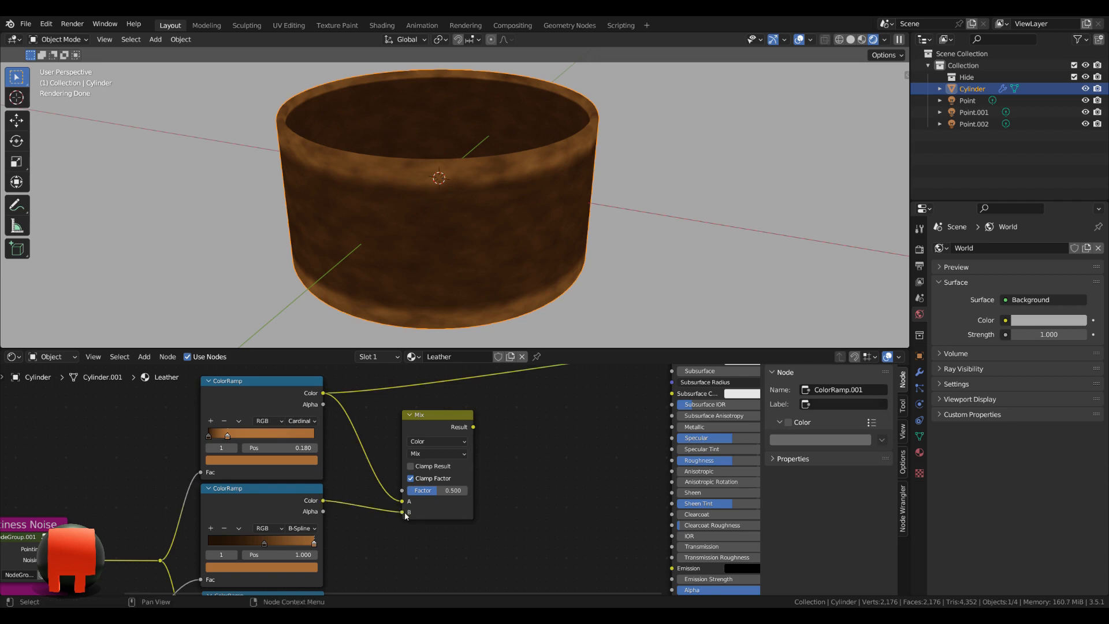
drag(435, 417, 438, 397)
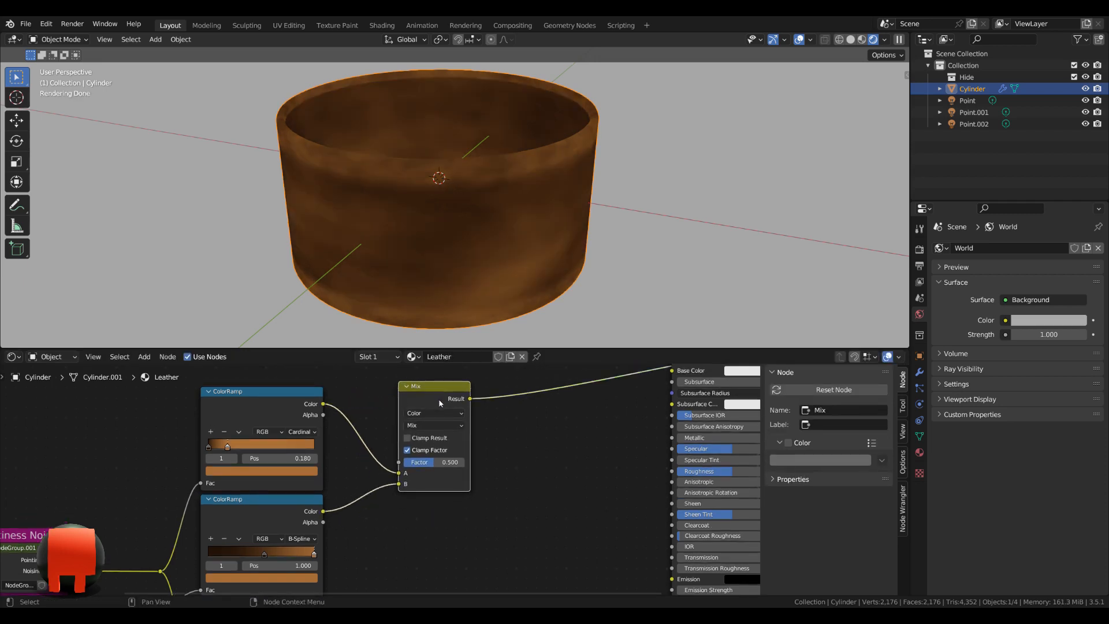
middle_drag(486, 296, 459, 262)
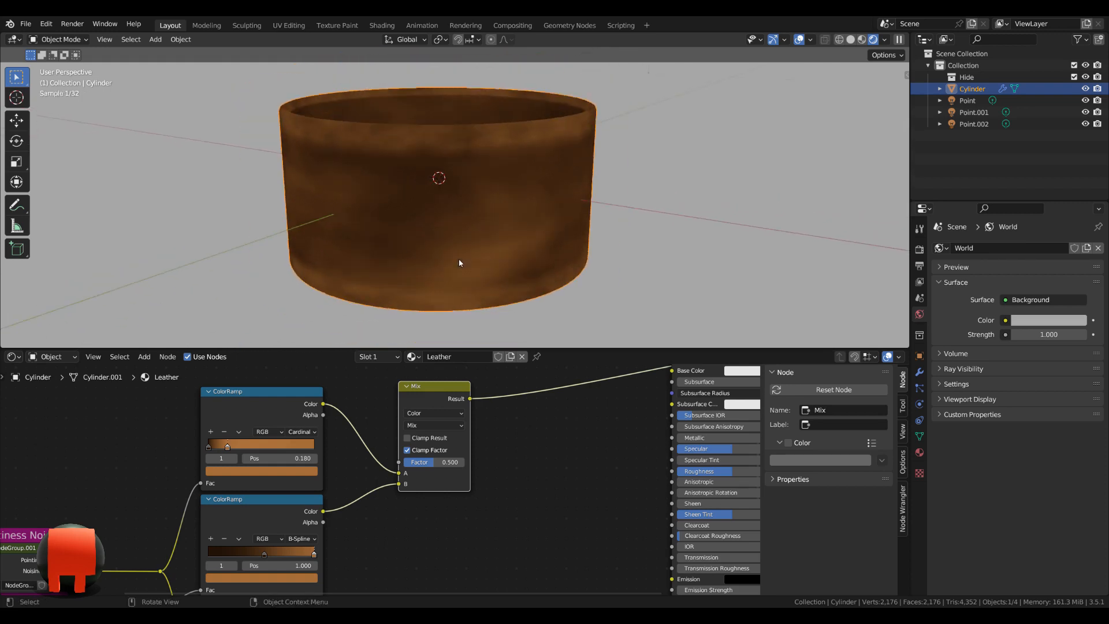
Step: Set the Mix node's Factor to 0.135
scroll(550, 471, down, 1)
middle_drag(550, 470, 482, 486)
scroll(385, 480, up, 6)
middle_drag(386, 480, 444, 505)
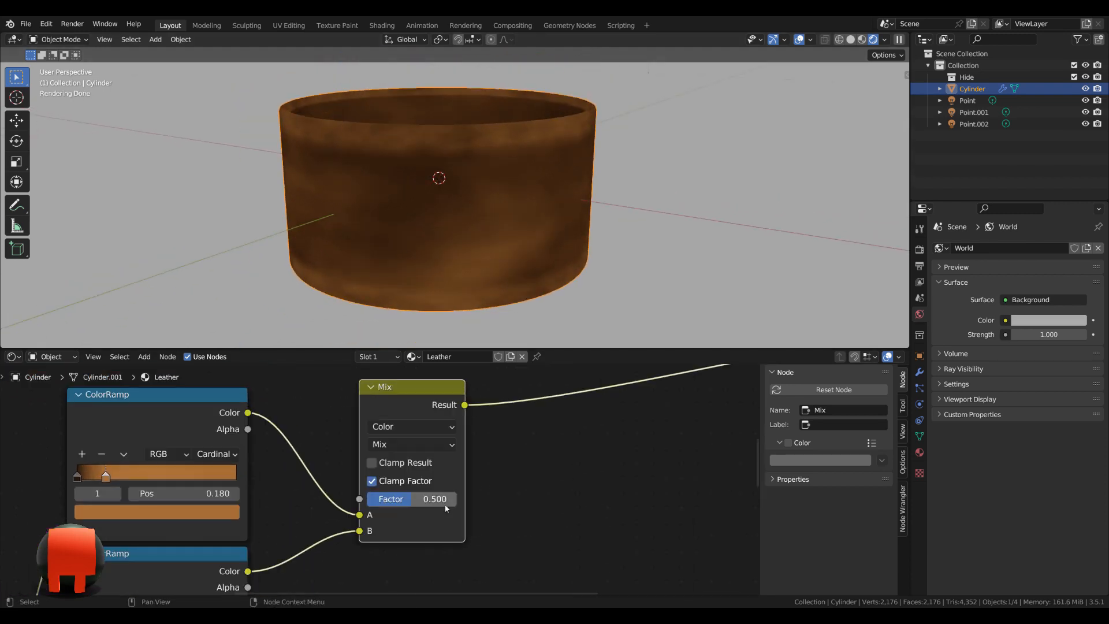
click(412, 501)
key(Return)
scroll(504, 482, up, 1)
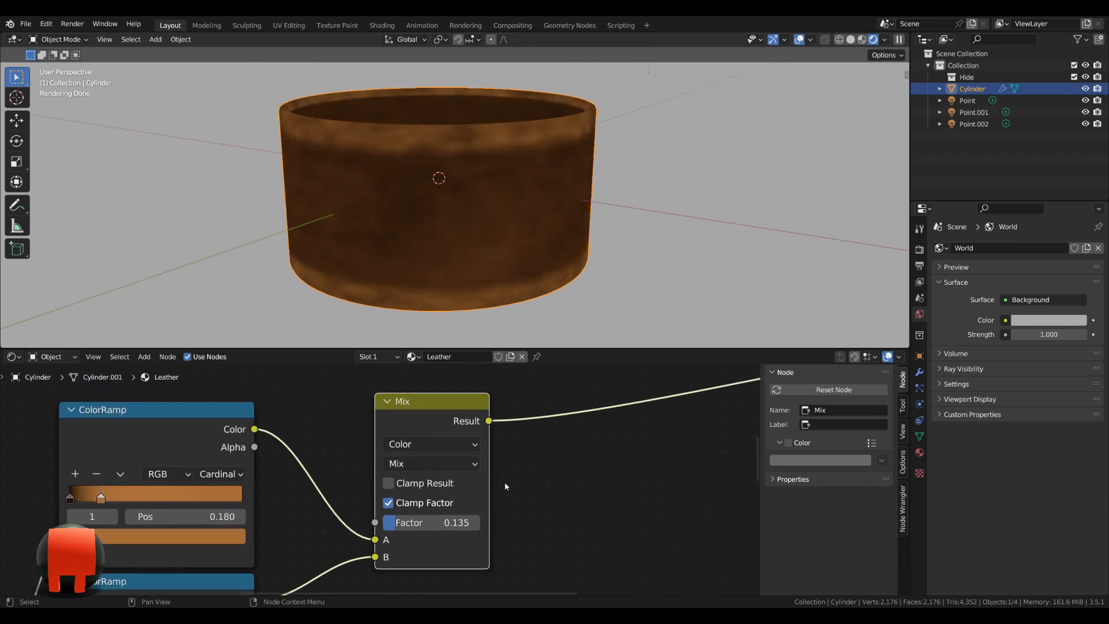
Step: Duplicate the Mix node, feeding the Leather Pattern ColorRamp into the copy's A and the original Mix result into B
scroll(505, 486, down, 2)
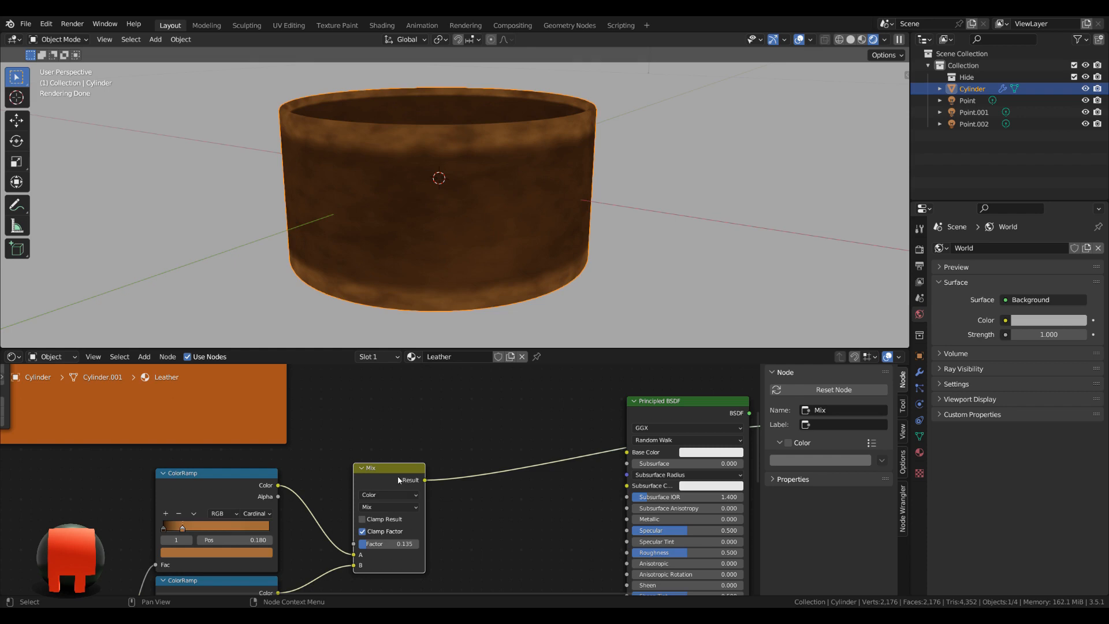
key(shift+d)
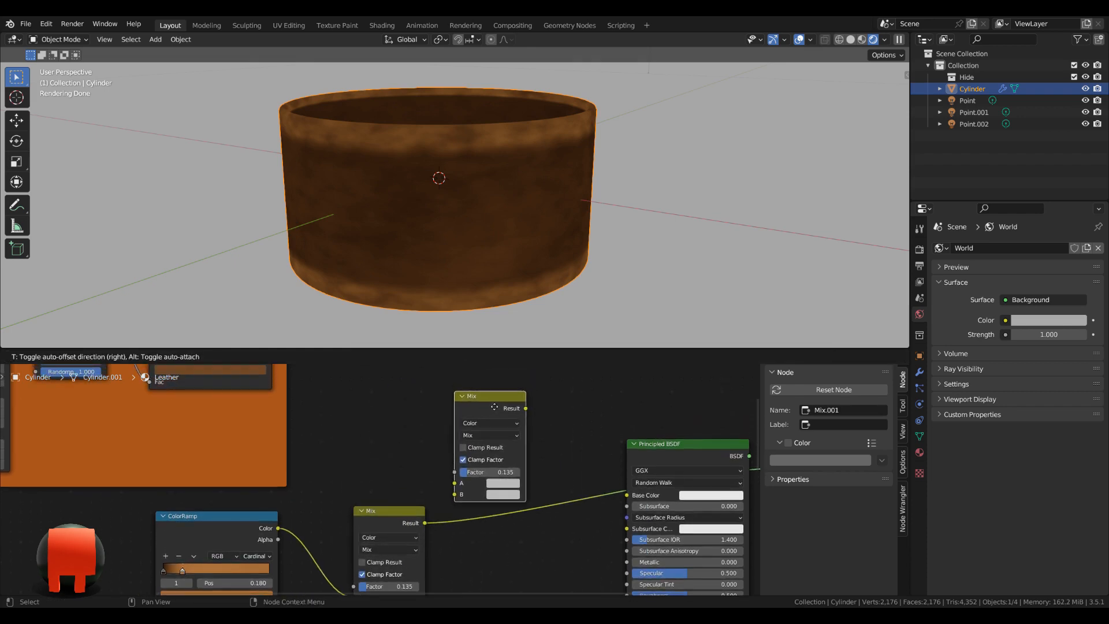
click(494, 407)
click(411, 522)
scroll(434, 508, up, 2)
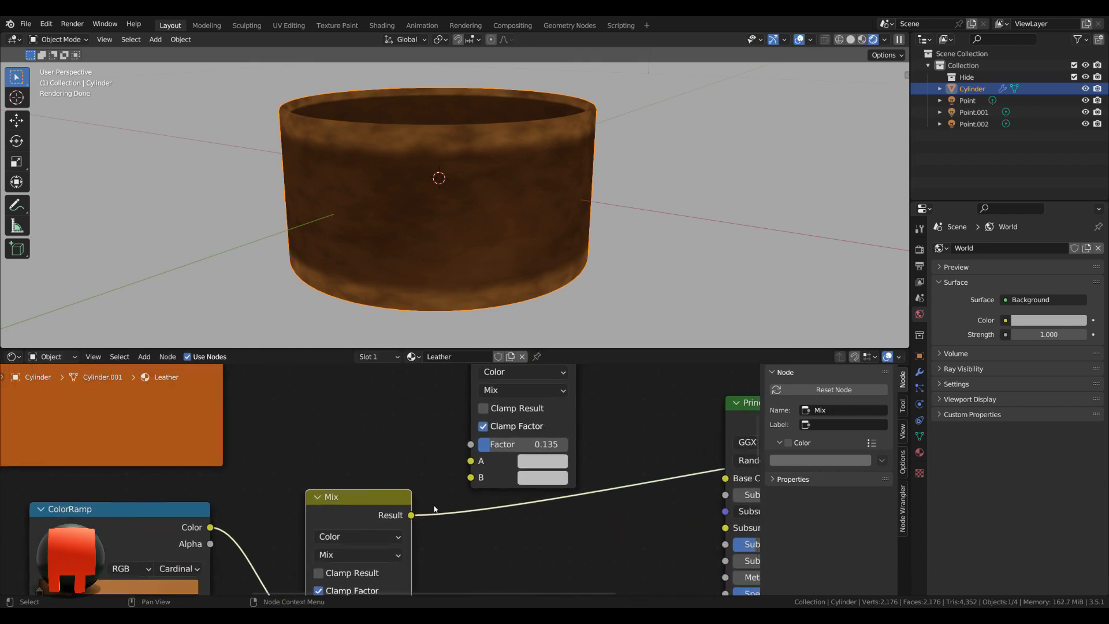
drag(411, 515, 471, 478)
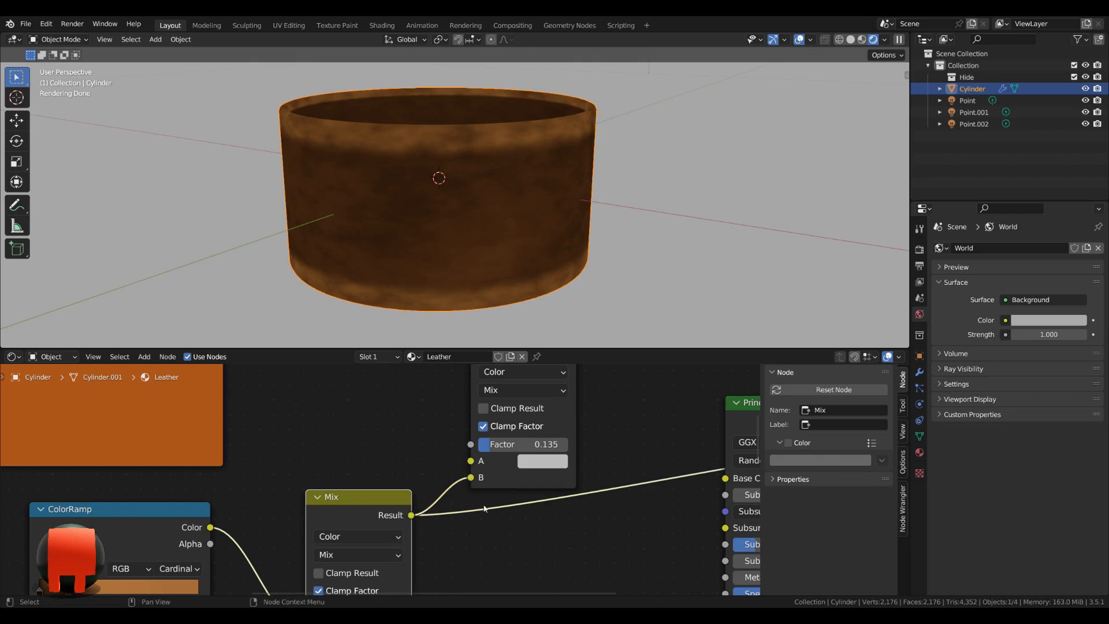
scroll(484, 510, down, 4)
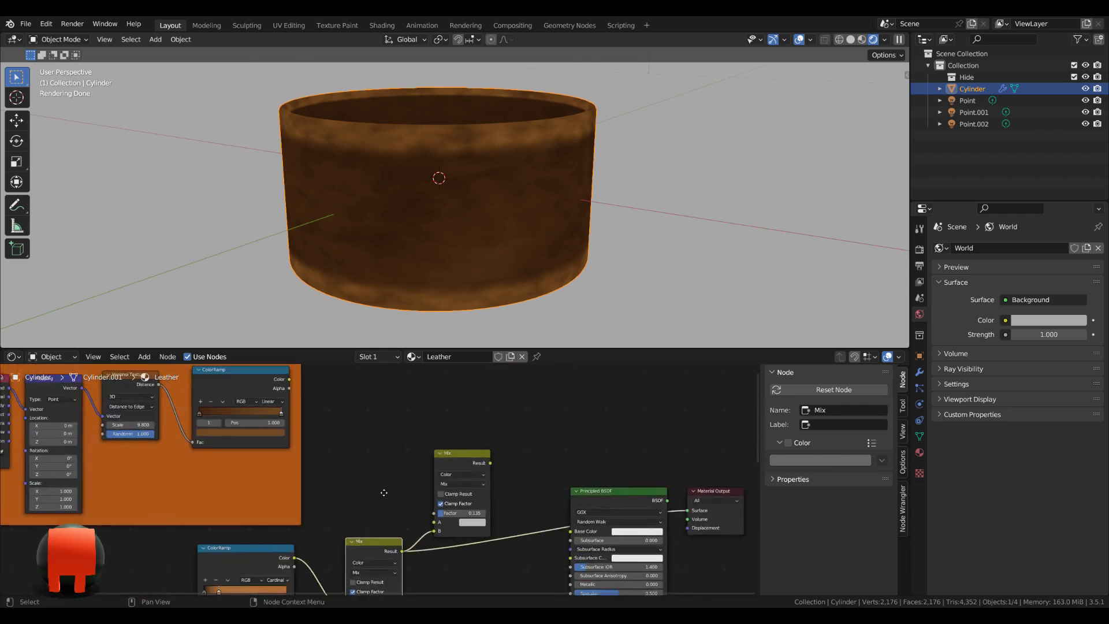
drag(247, 384, 392, 525)
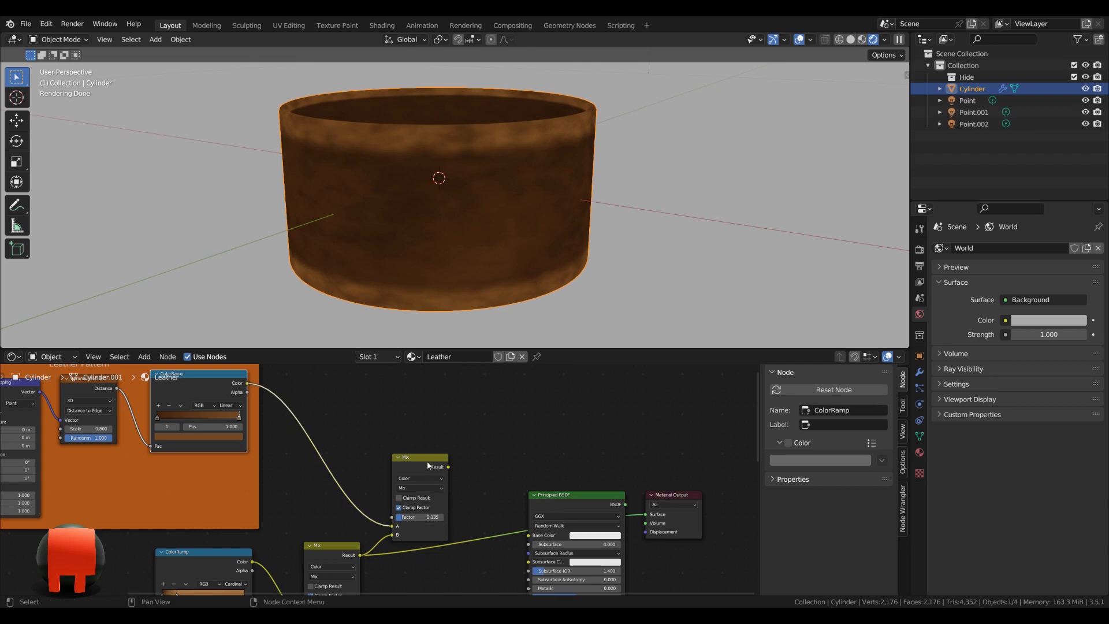
Step: Set the duplicated Mix node's blending mode to Add and preview its result on the cylinder
scroll(434, 484, up, 4)
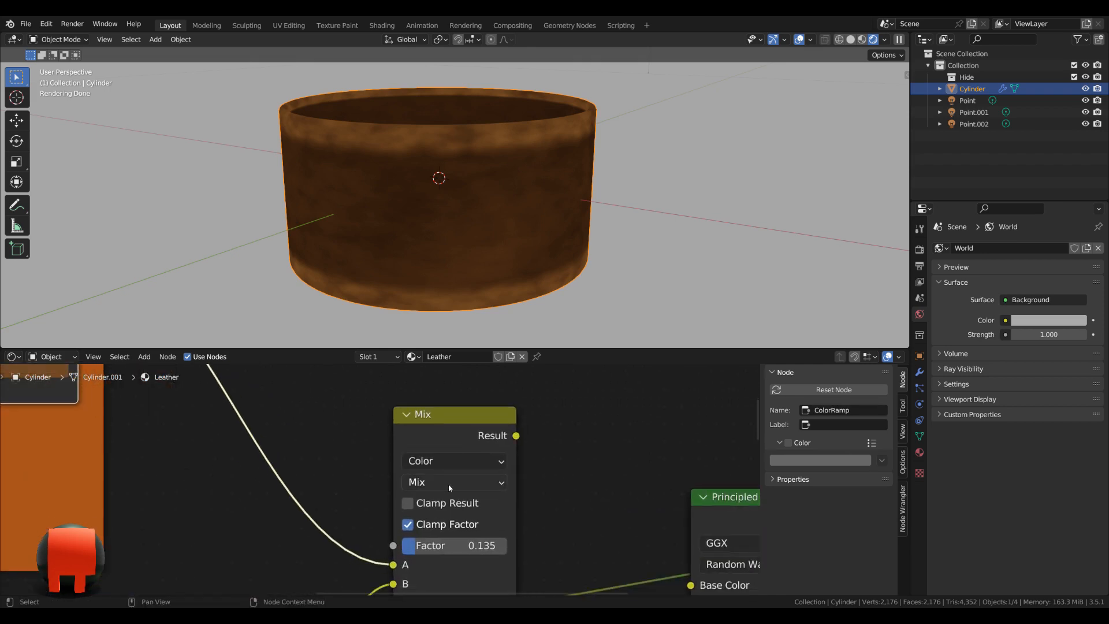
click(449, 484)
click(439, 315)
scroll(535, 445, down, 2)
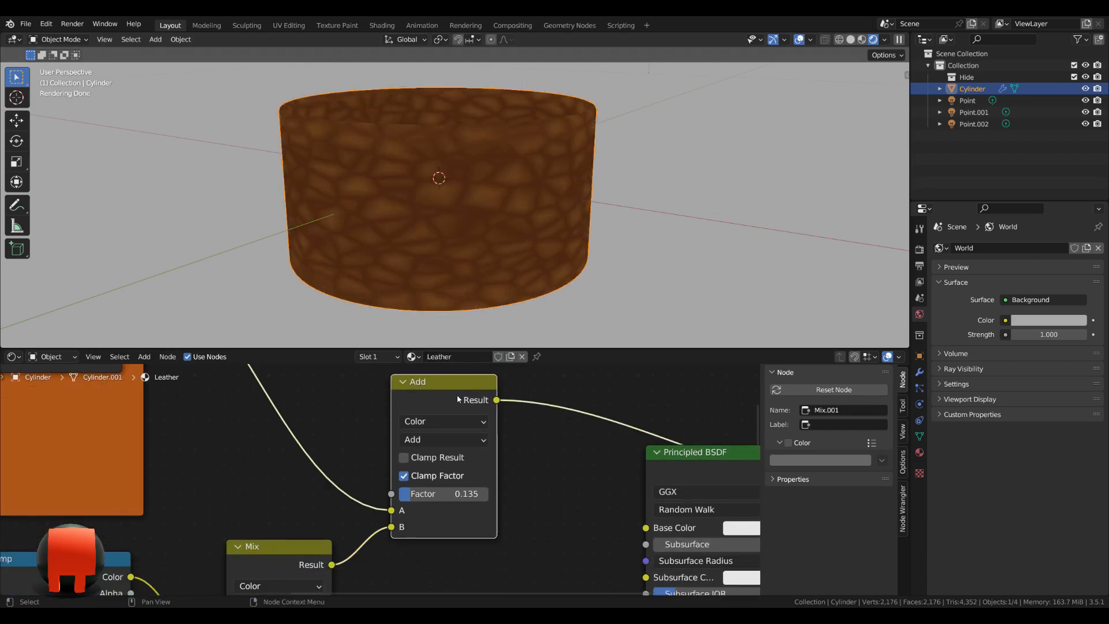
Step: Connect the Pointiness output of the Pointiness Noise group to the Add node's Factor
scroll(457, 398, down, 3)
scroll(384, 476, down, 10)
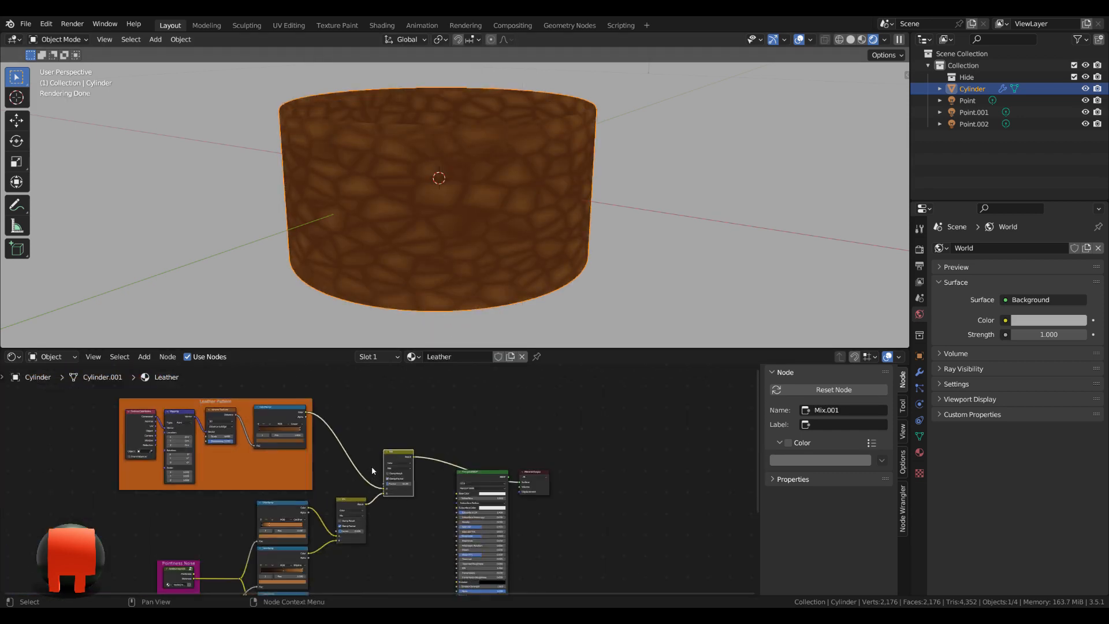
middle_drag(372, 466, 384, 381)
scroll(416, 431, up, 12)
middle_drag(377, 461, 401, 409)
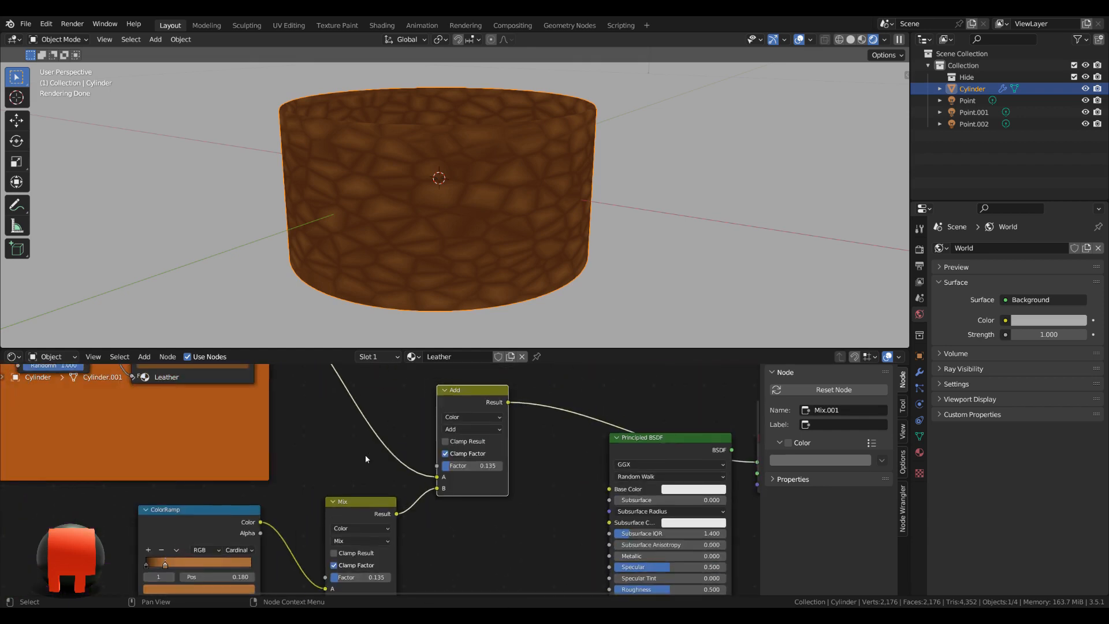
middle_drag(270, 496, 463, 372)
middle_drag(234, 503, 292, 456)
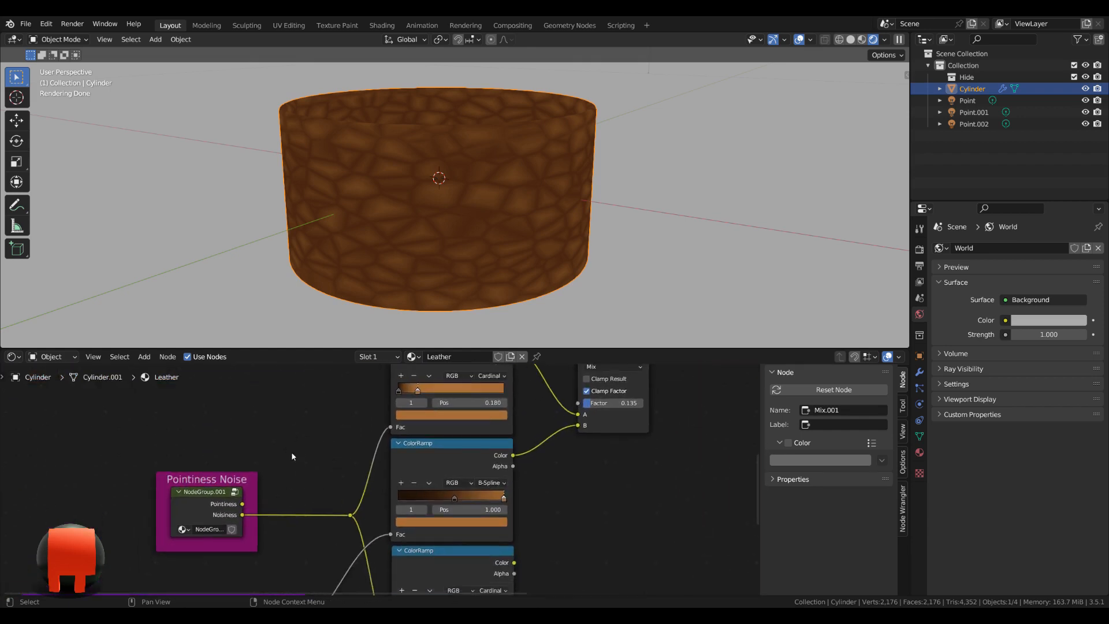
click(243, 507)
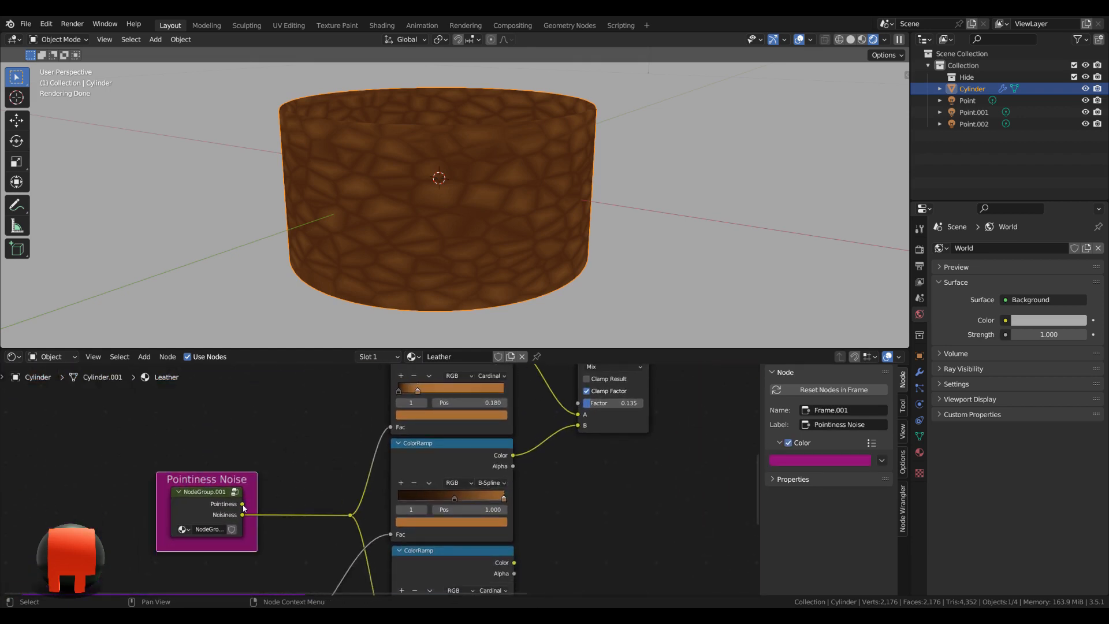
drag(242, 504, 273, 491)
drag(346, 453, 688, 420)
scroll(659, 476, down, 5)
middle_drag(627, 505, 667, 428)
scroll(370, 481, up, 9)
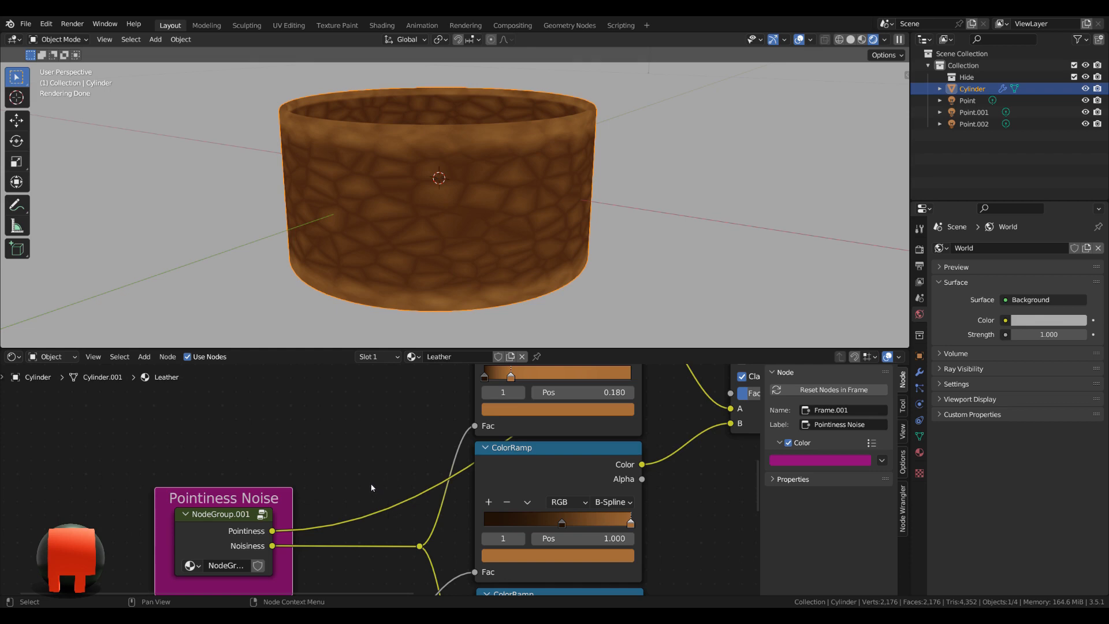
Step: Add two reroutes to the Pointiness link and place one above the ColorRamps so the link runs around them
mouse_move(359, 461)
shift+right_down()
mouse_move(376, 509)
mouse_move(407, 532)
shift+right_up()
key(g)
click(429, 535)
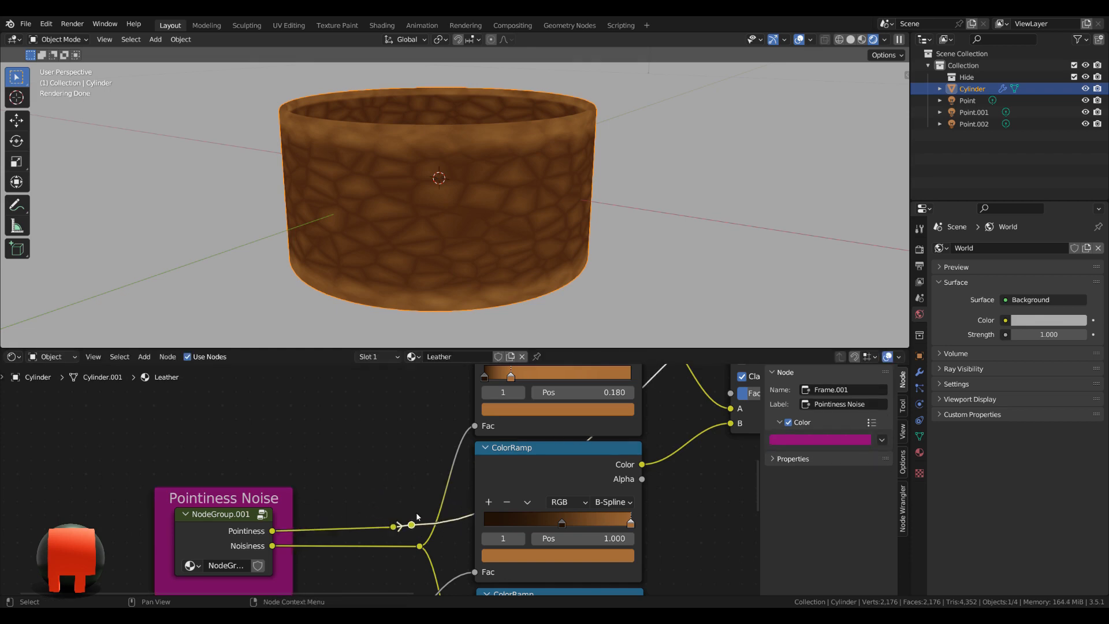
key(g)
click(406, 476)
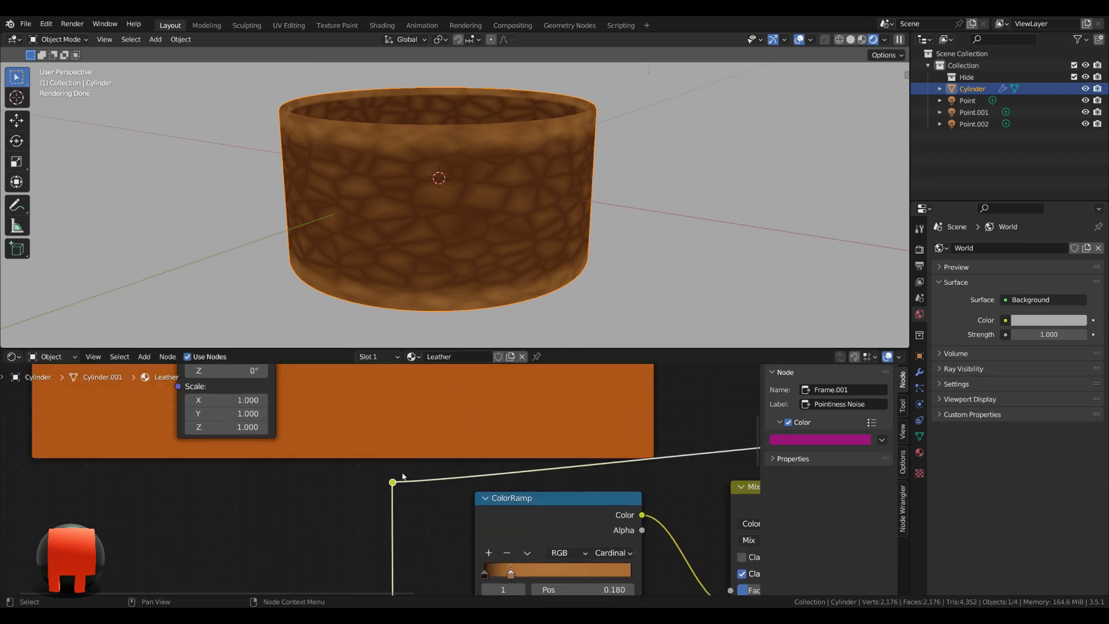
middle_drag(406, 476, 254, 467)
scroll(382, 483, down, 7)
Step: Reposition the Add node and nudge the Pointiness reroute to tidy the links
click(522, 511)
drag(609, 398, 601, 421)
scroll(572, 514, down, 5)
middle_drag(569, 531, 500, 470)
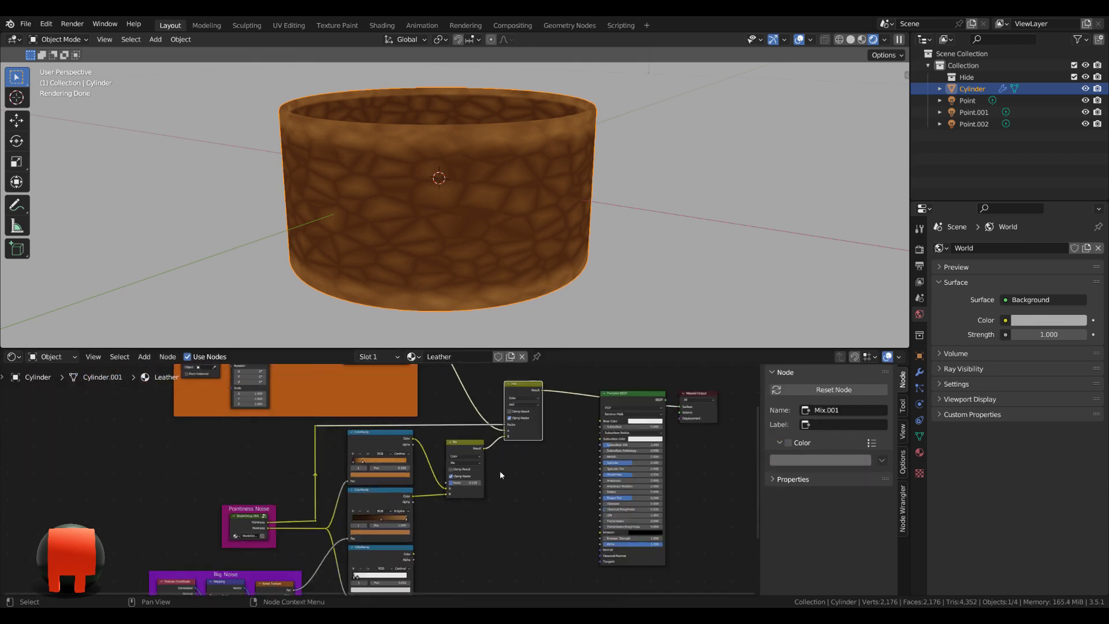
scroll(347, 510, up, 6)
middle_drag(346, 510, 364, 470)
drag(319, 487, 316, 490)
middle_drag(335, 496, 398, 370)
scroll(398, 375, down, 4)
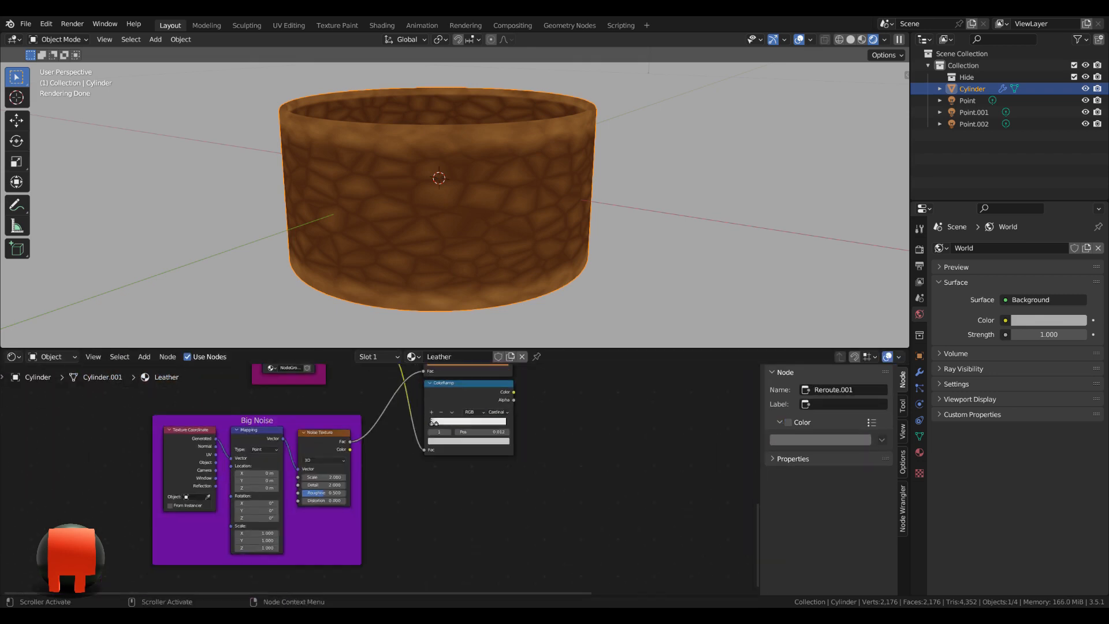
Step: Connect the Add node's Result to the Principled BSDF's Base Color and preview the full shader on the cylinder
middle_drag(658, 369, 506, 525)
scroll(539, 471, up, 4)
drag(502, 434, 593, 483)
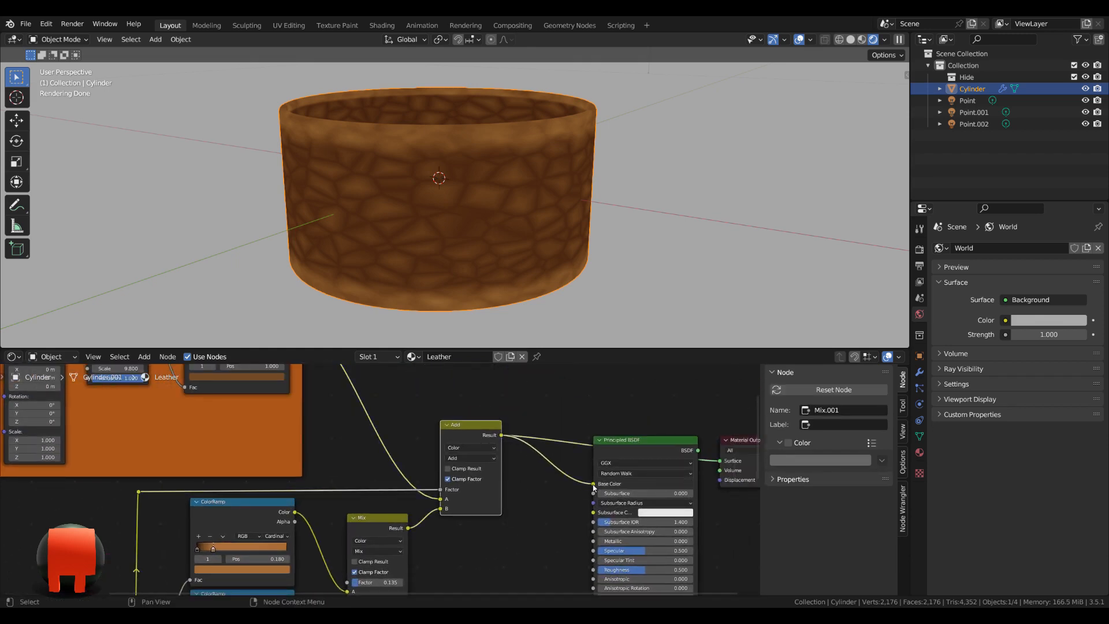
click(651, 441)
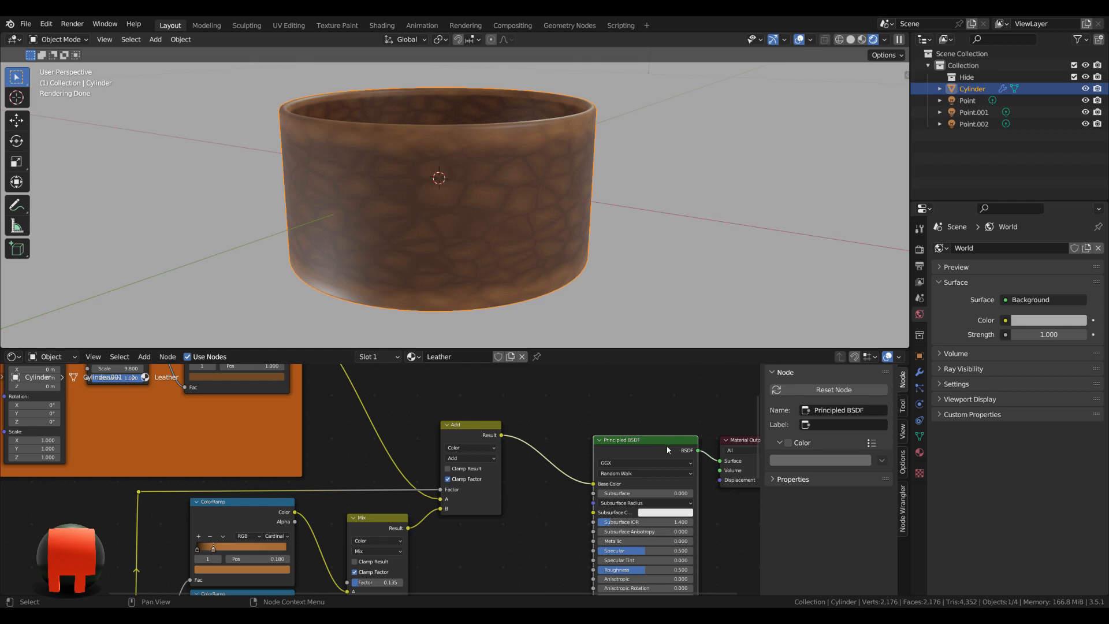
mouse_move(501, 262)
middle_down()
mouse_move(508, 279)
mouse_move(501, 254)
middle_up()
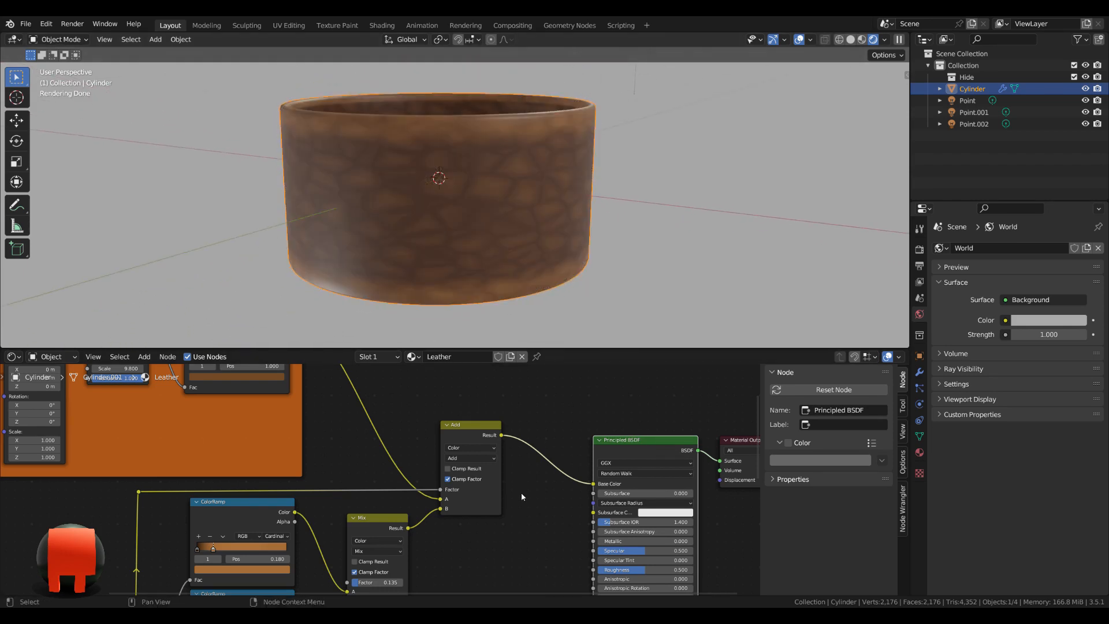
Step: Move the Principled BSDF and Material Output nodes farther from the Add node to make room
scroll(521, 493, down, 8)
middle_drag(528, 495, 522, 447)
drag(512, 397, 601, 466)
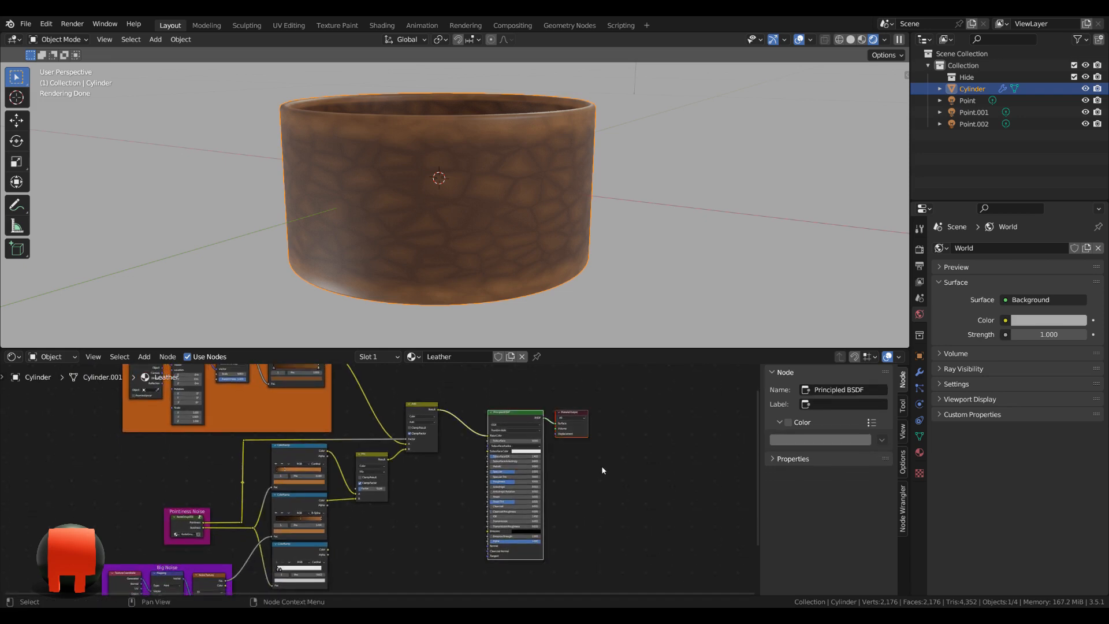
key(g)
click(647, 471)
click(446, 503)
Step: Add a ColorRamp between the Mix node and the Principled BSDF and set its interpolation to Ease
scroll(446, 492, up, 6)
middle_drag(446, 489, 372, 478)
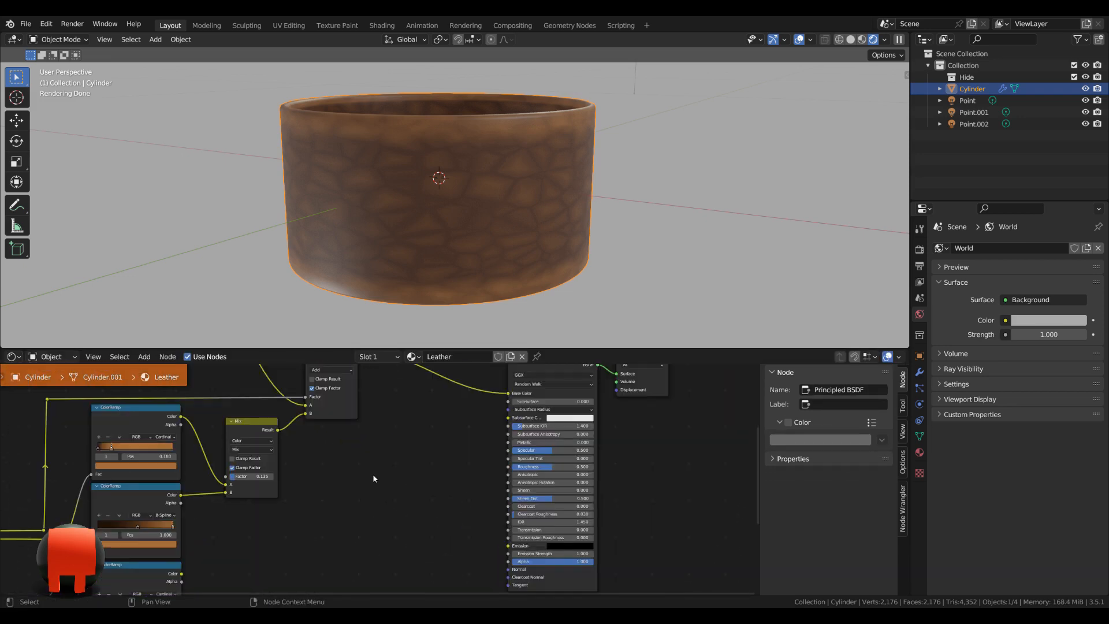
key(shift+a)
text(col)
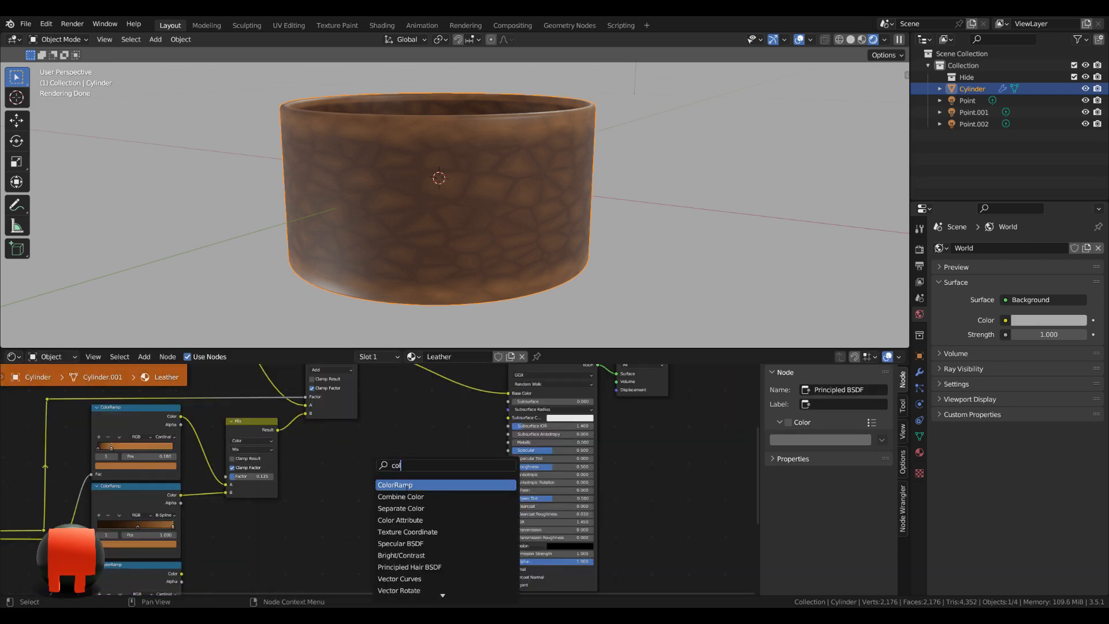
click(408, 487)
click(414, 431)
scroll(413, 431, up, 6)
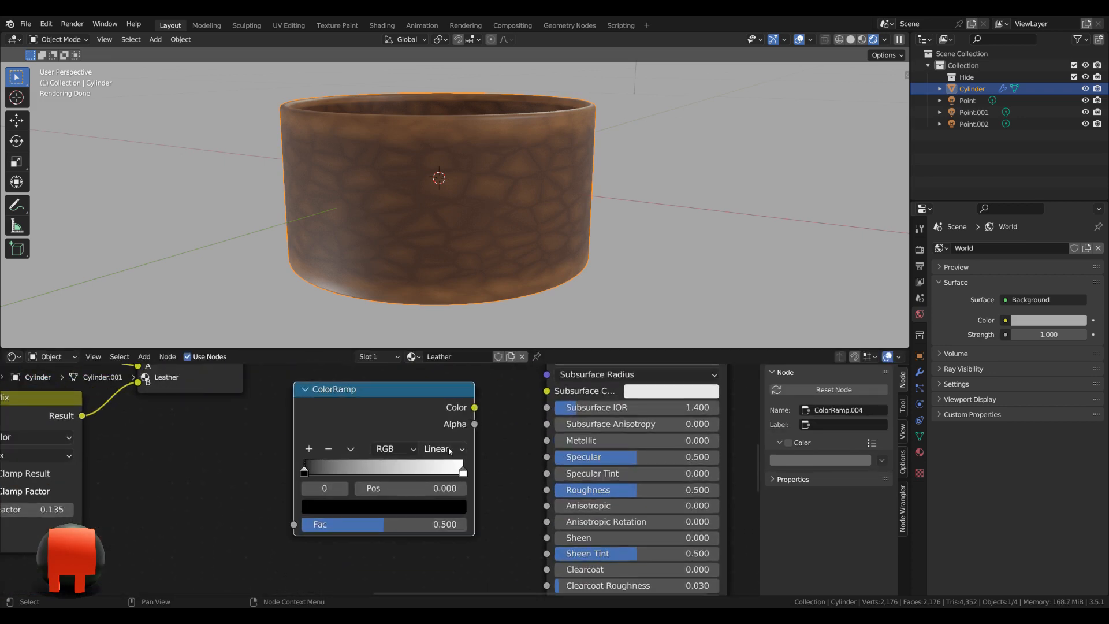
click(450, 450)
click(449, 463)
scroll(376, 510, up, 1)
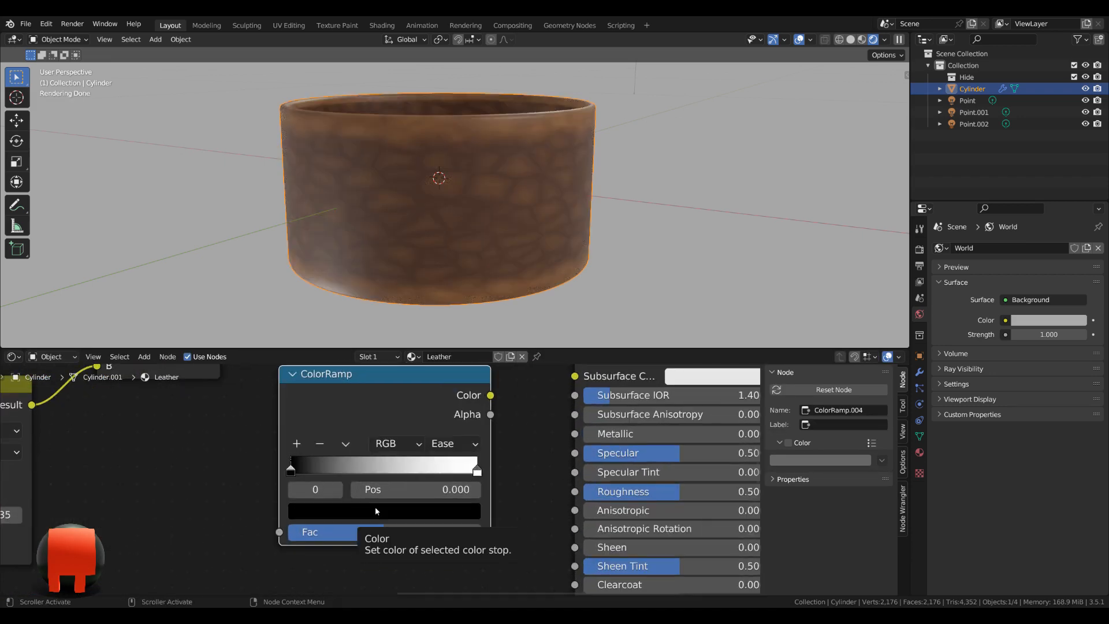
Step: Set the HSV value of the new ColorRamp's black stop to 0.35
click(375, 511)
click(386, 473)
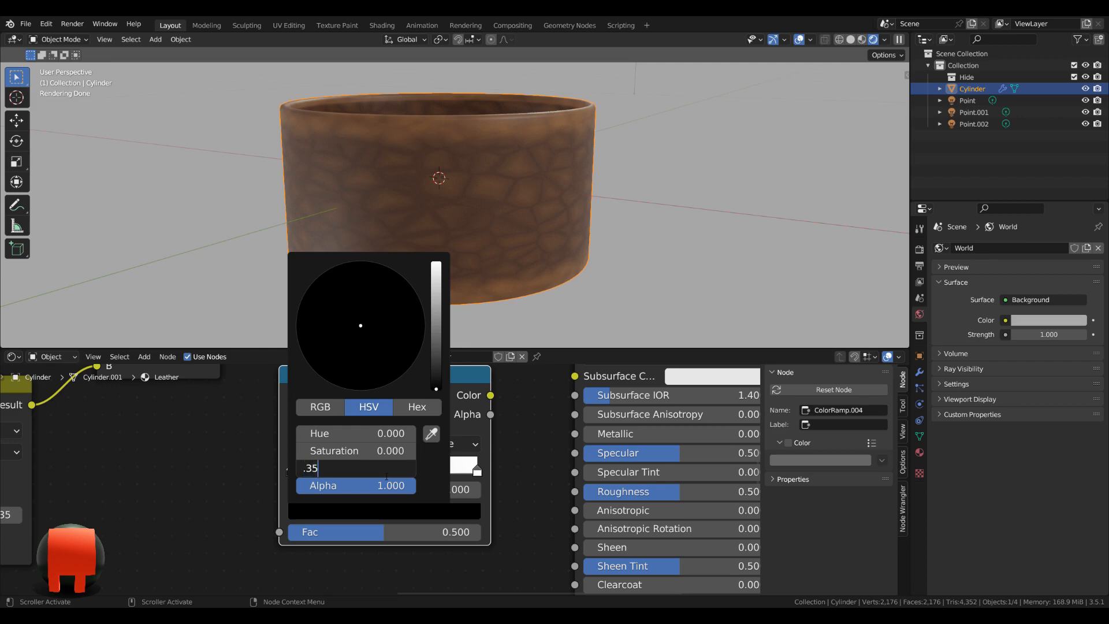
key(Return)
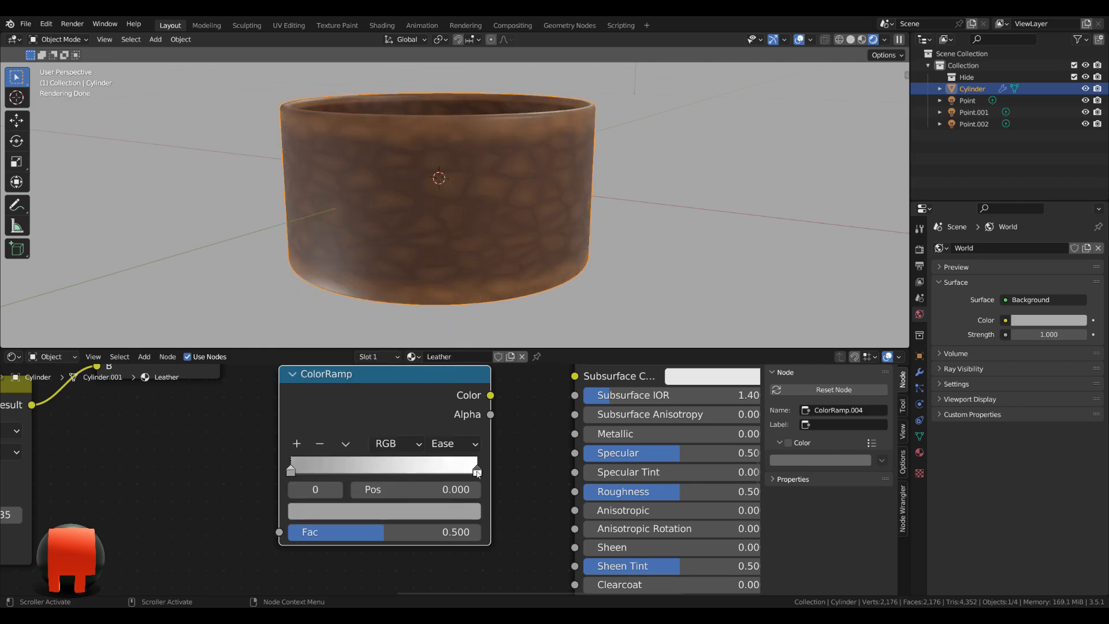
Step: Set the ColorRamp's white stop to an HSV value of 0.8 and its position to 0.1
click(477, 474)
middle_drag(510, 474, 505, 479)
click(449, 514)
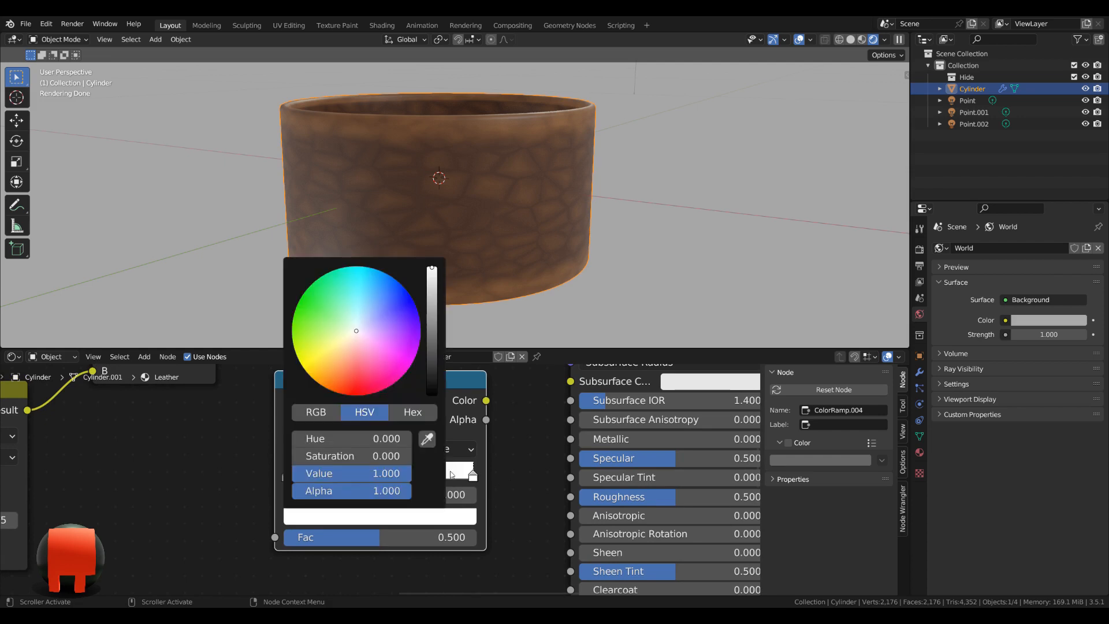
click(396, 474)
text(.8)
key(Return)
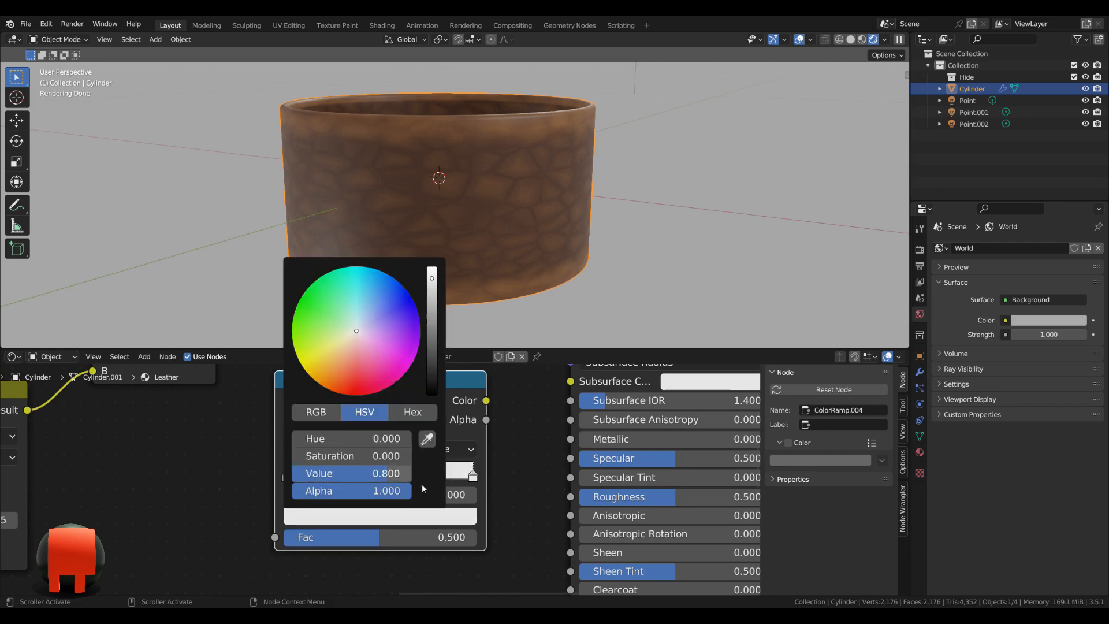
click(448, 497)
text(.1)
key(Return)
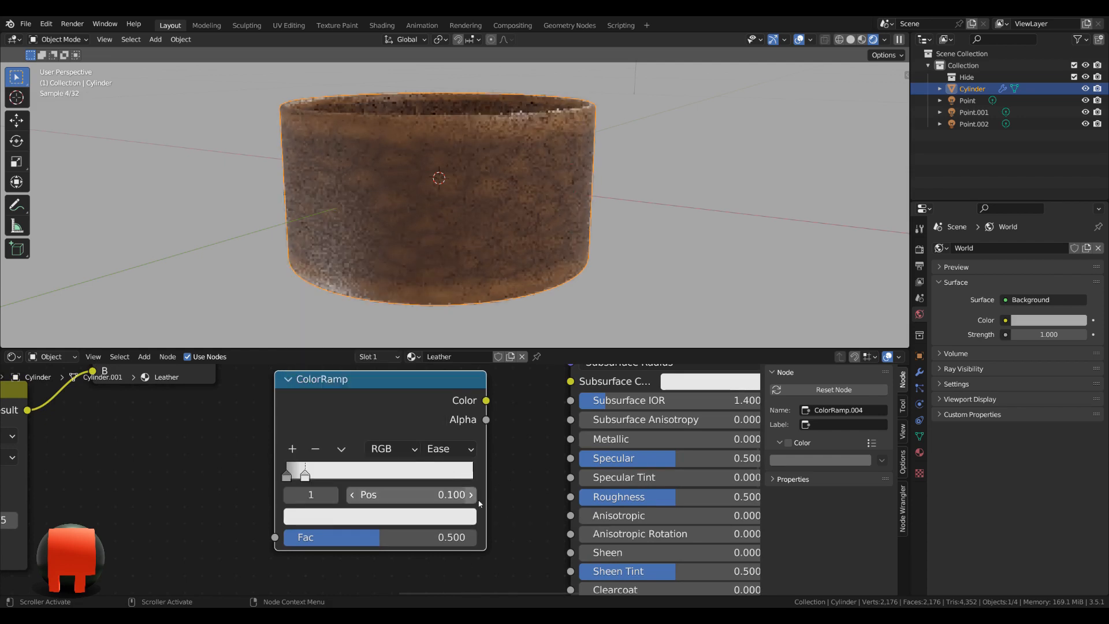
Step: Connect the Add node's Result to the ColorRamp's Fac and add a Mix node with data type Color beside the ramp
scroll(448, 499, down, 3)
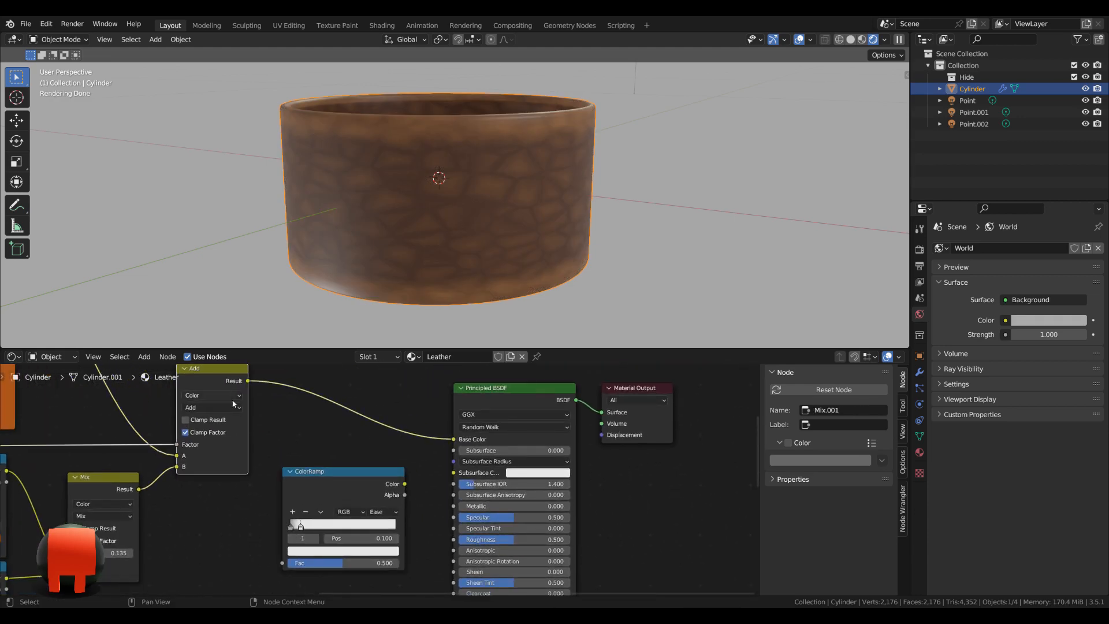
drag(249, 382, 283, 563)
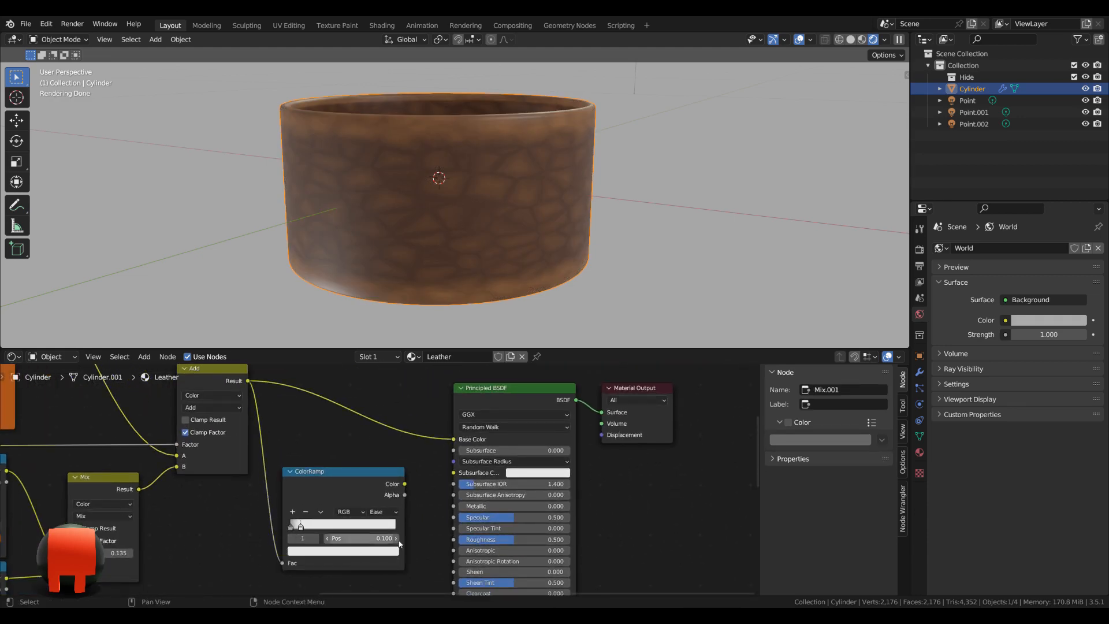
scroll(369, 519, down, 1)
key(shift+a)
text(s)
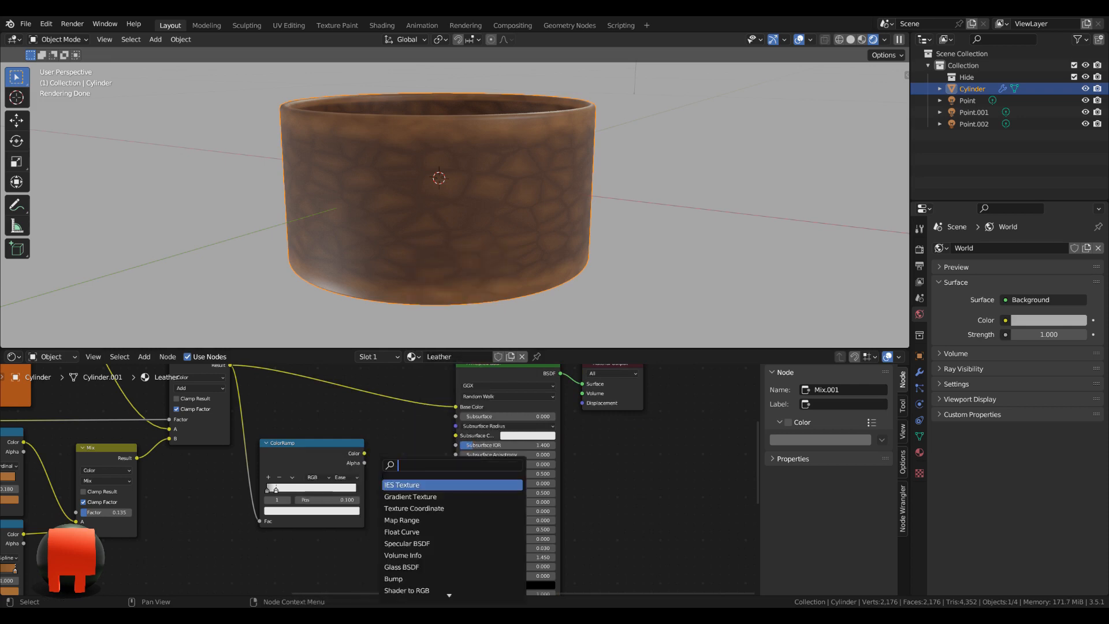
text(mi)
key(Return)
click(422, 470)
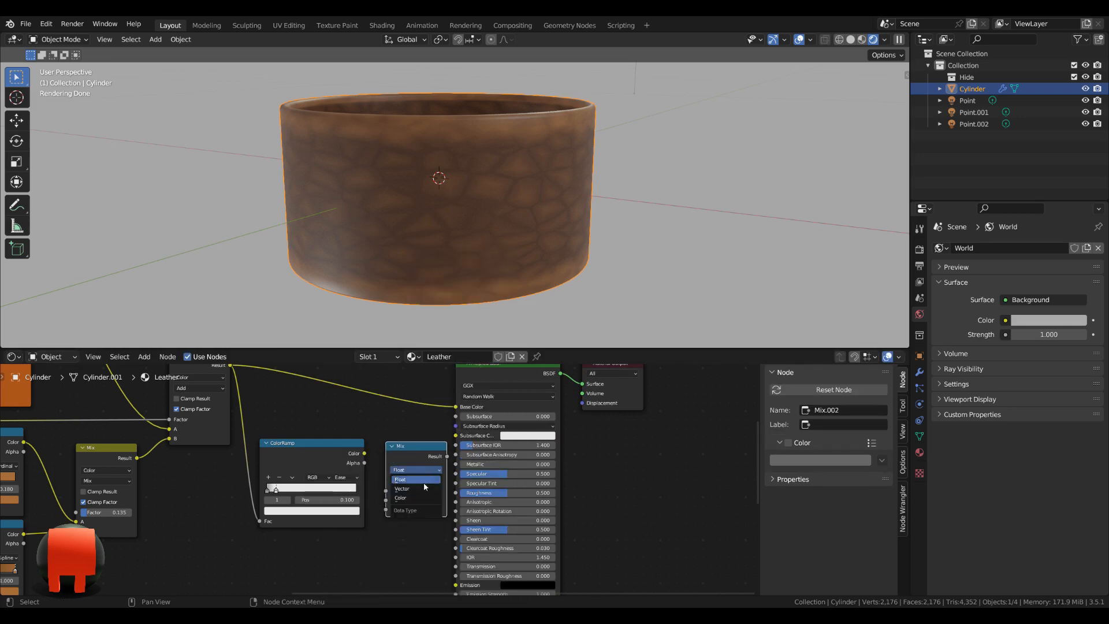
click(416, 497)
Step: Move the Principled BSDF and Material Output nodes farther from the new Mix node
scroll(545, 462, up, 1)
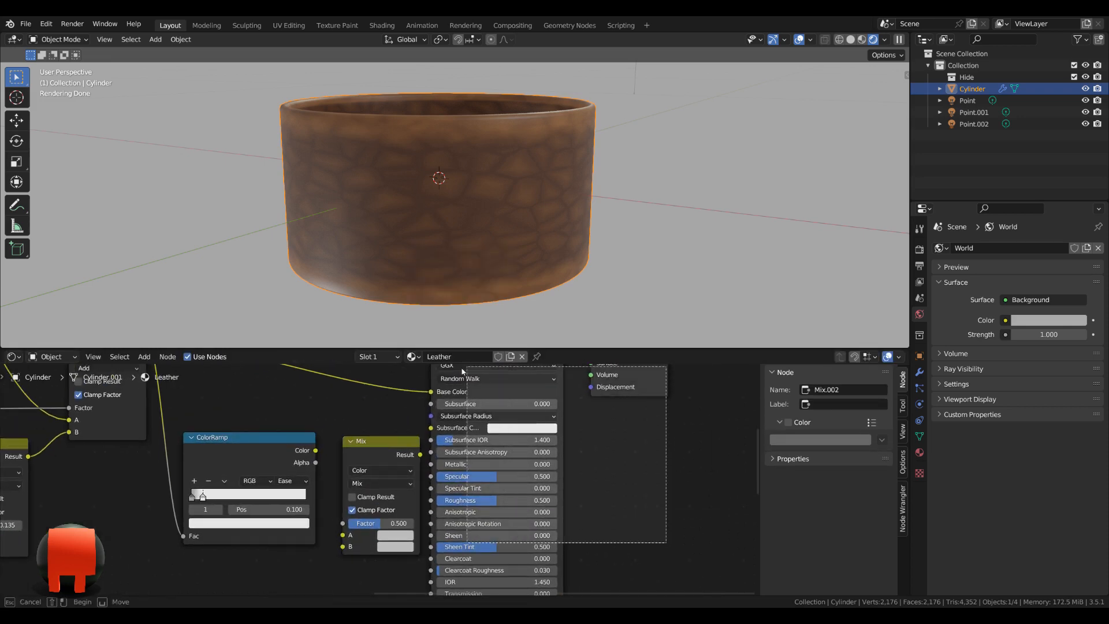
key(g)
click(415, 395)
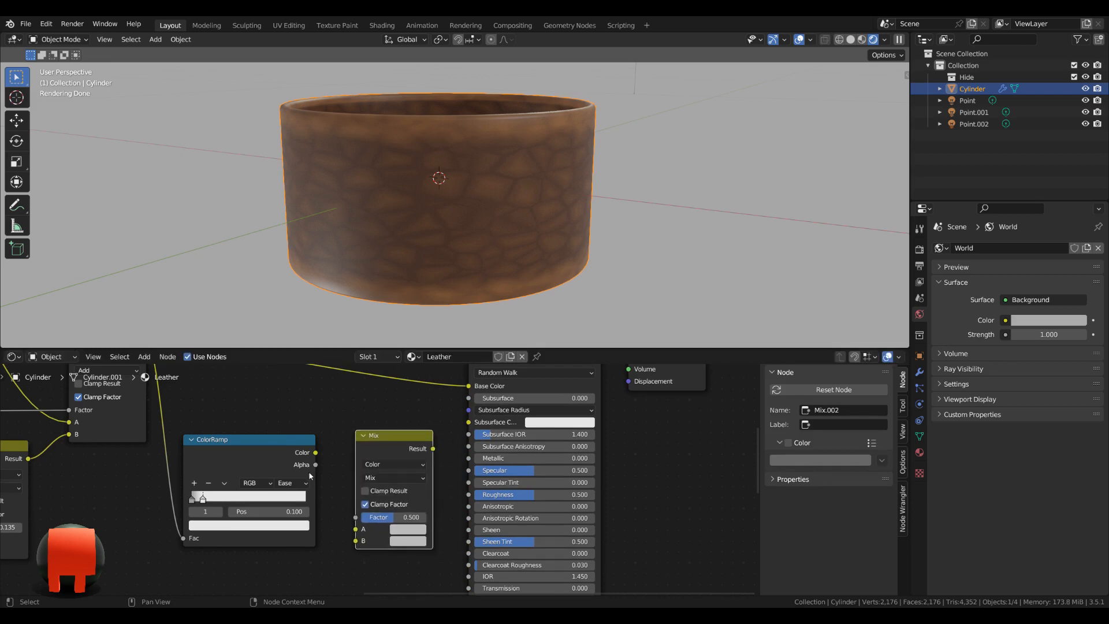
Step: Connect the Ease ColorRamp's Color to input A of the new Mix node and place the Mix node slightly lower
scroll(400, 441, up, 1)
drag(305, 450, 316, 474)
drag(338, 537, 351, 537)
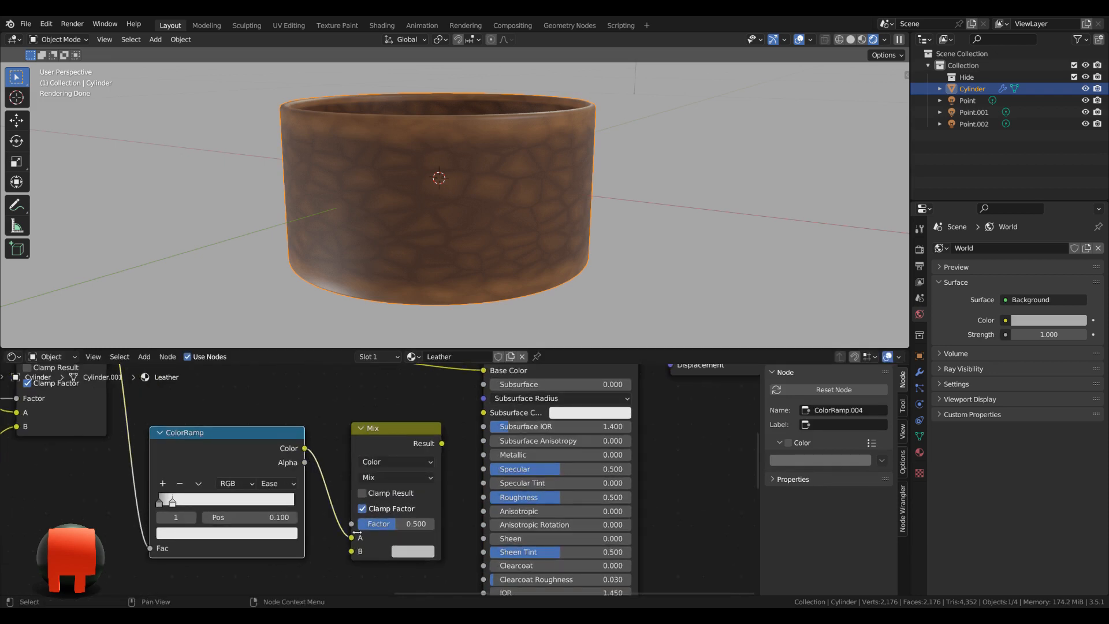
drag(387, 450, 387, 490)
Step: Connect the lowest noise ColorRamp's Color to the Mix node's B input and the Mix Result to the Principled BSDF's Roughness
scroll(160, 516, down, 4)
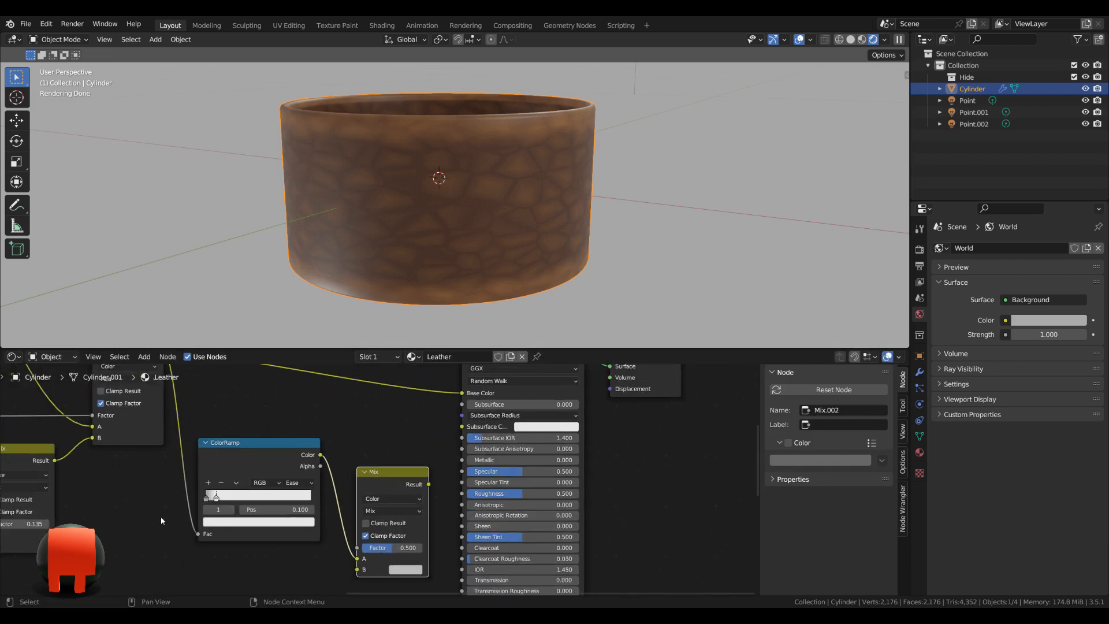
click(183, 510)
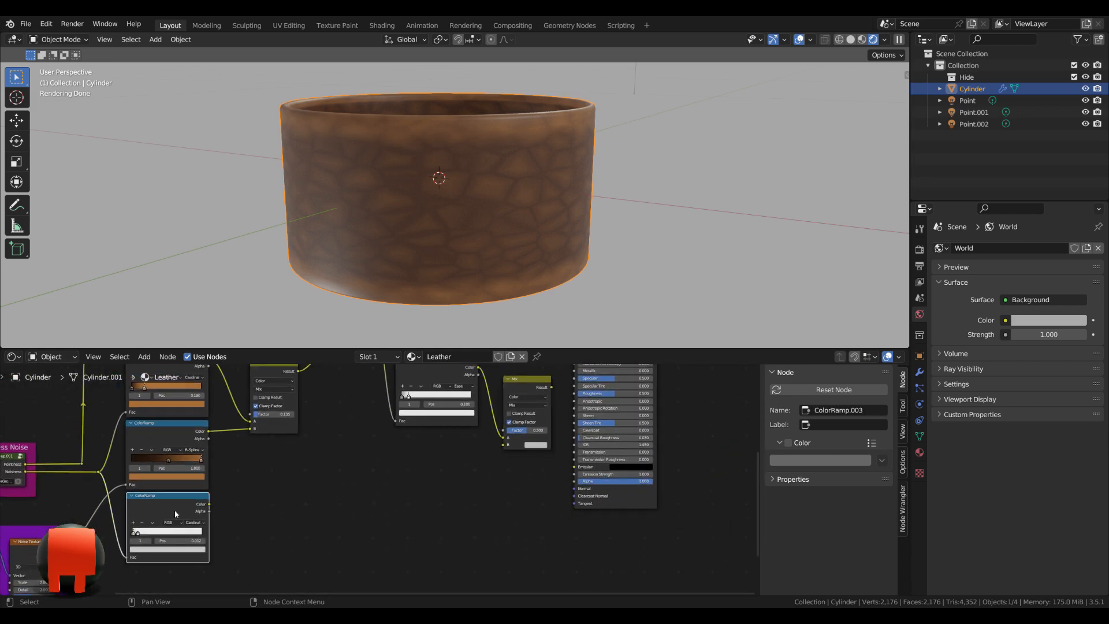
drag(208, 508, 505, 445)
scroll(562, 440, up, 5)
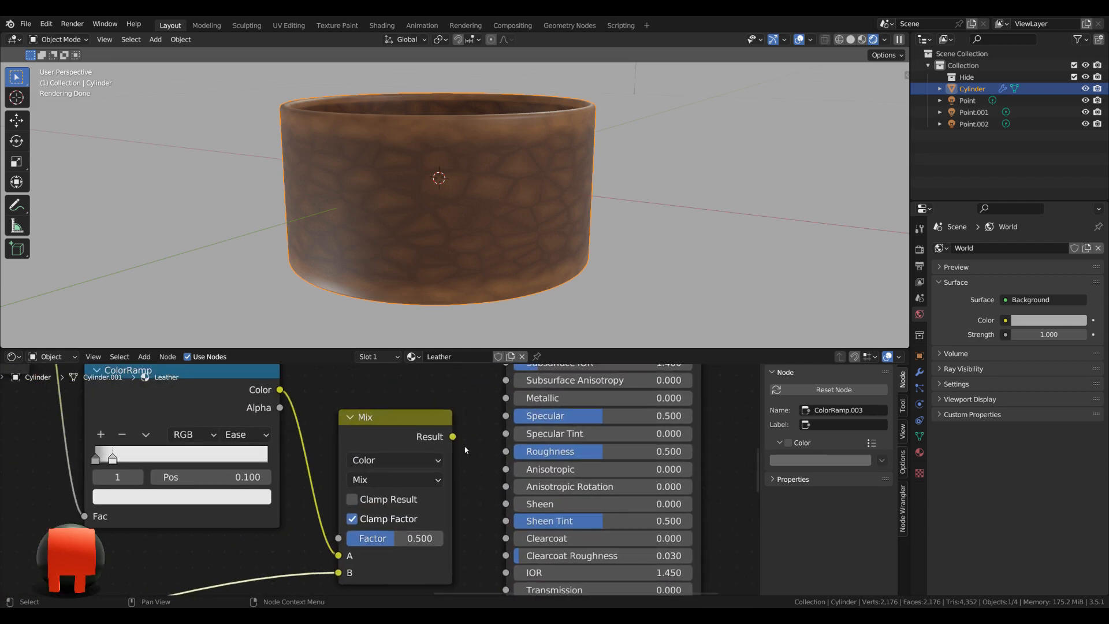
drag(455, 440, 502, 455)
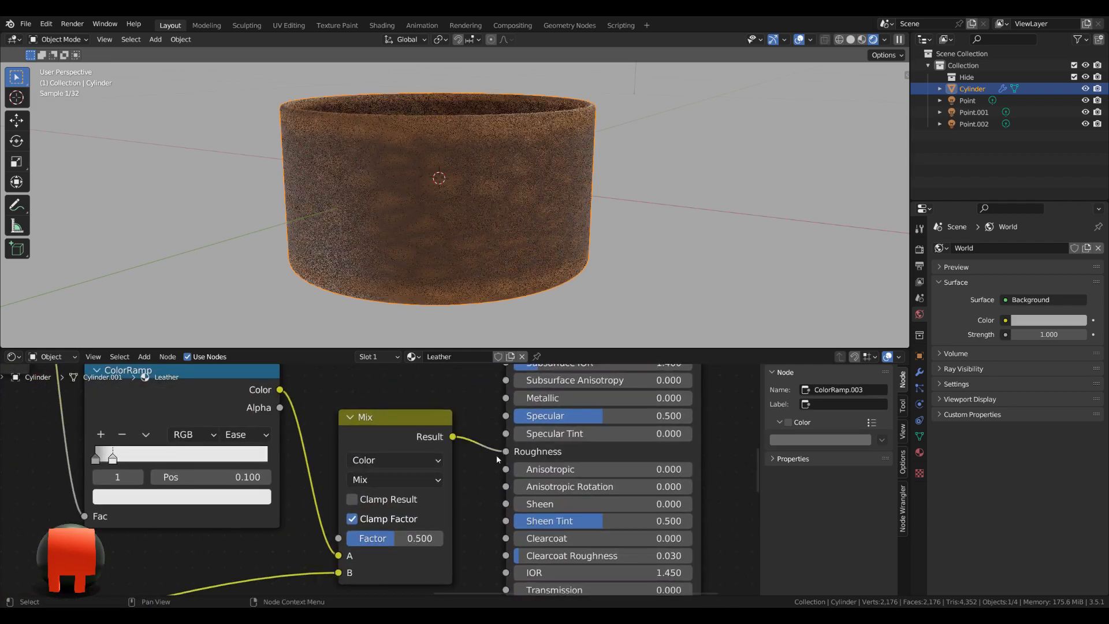
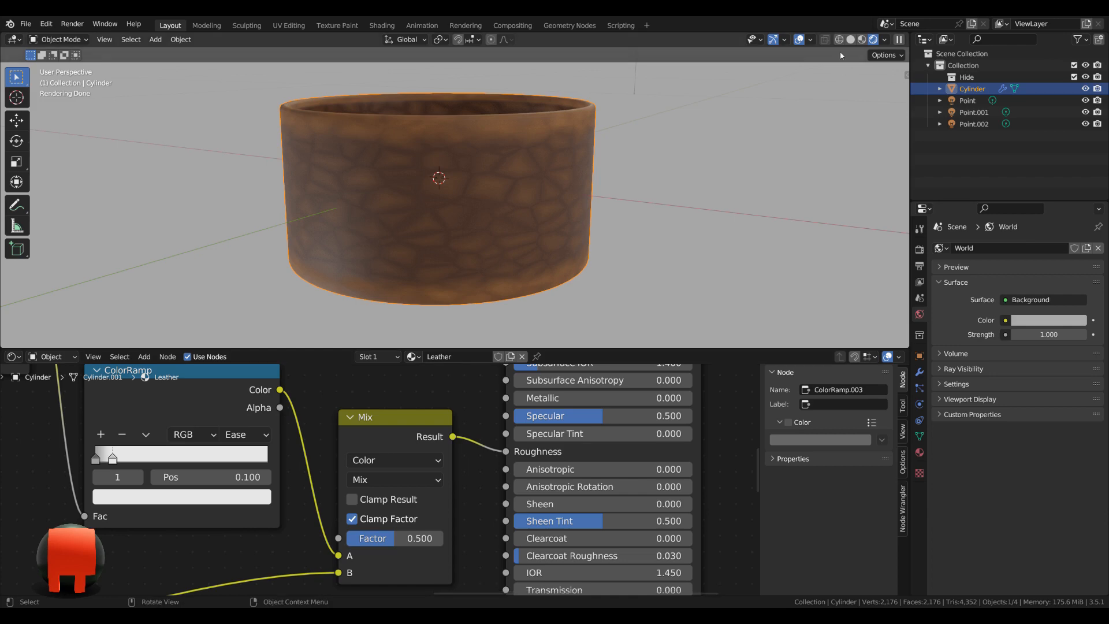
Step: Hide the viewport overlays and view the rendered cylinder from slightly higher up
click(799, 40)
middle_drag(609, 185, 673, 197)
scroll(373, 419, down, 4)
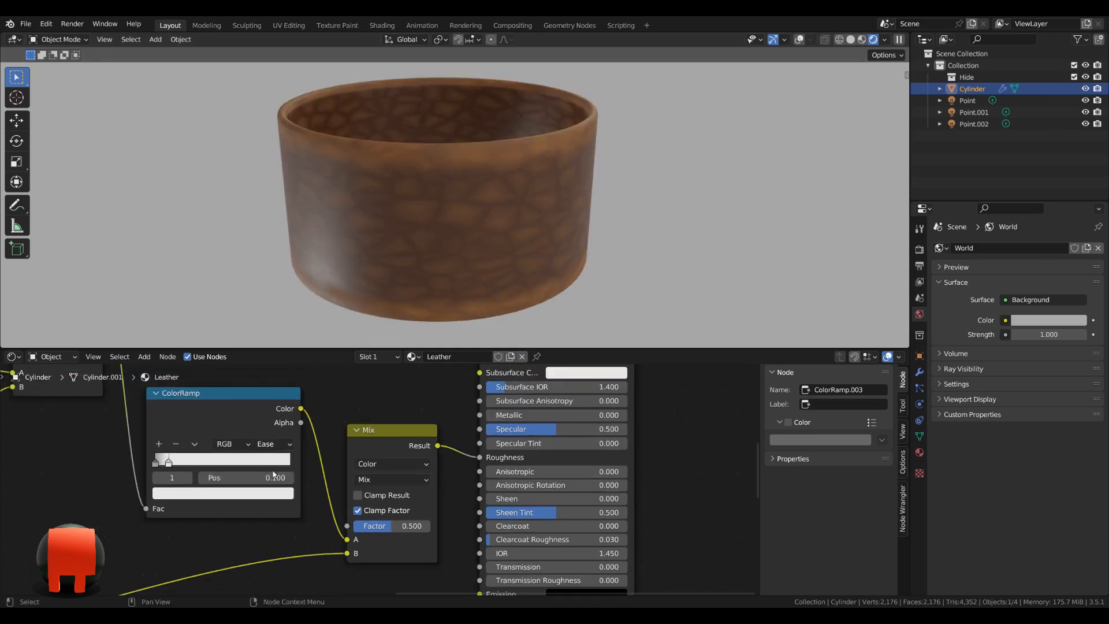
Step: Add a Bump node in the empty space below the roughness link, between the lowest ColorRamp and the Principled BSDF
scroll(372, 419, down, 3)
middle_drag(372, 420, 428, 396)
scroll(428, 396, down, 3)
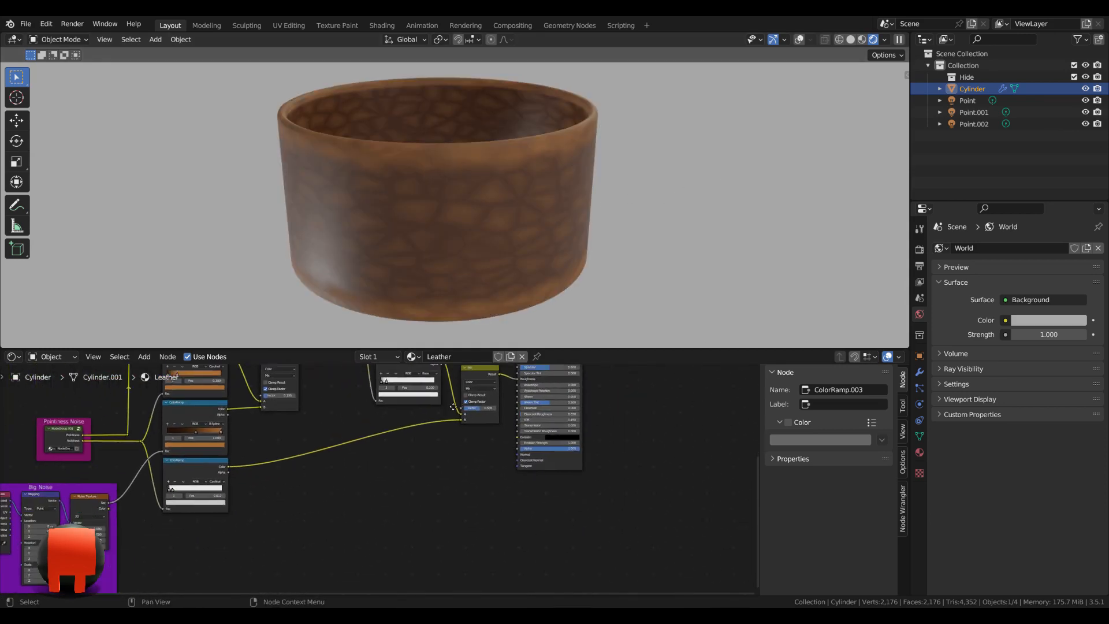
scroll(349, 458, up, 5)
middle_drag(346, 460, 444, 415)
scroll(420, 415, down, 2)
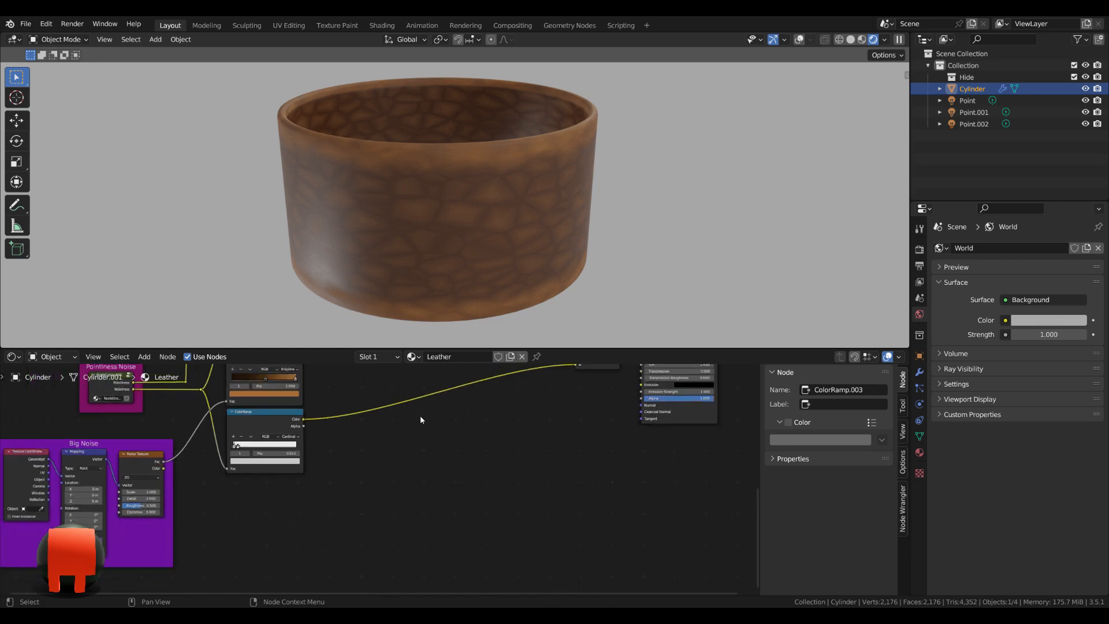
key(shift+a)
click(398, 472)
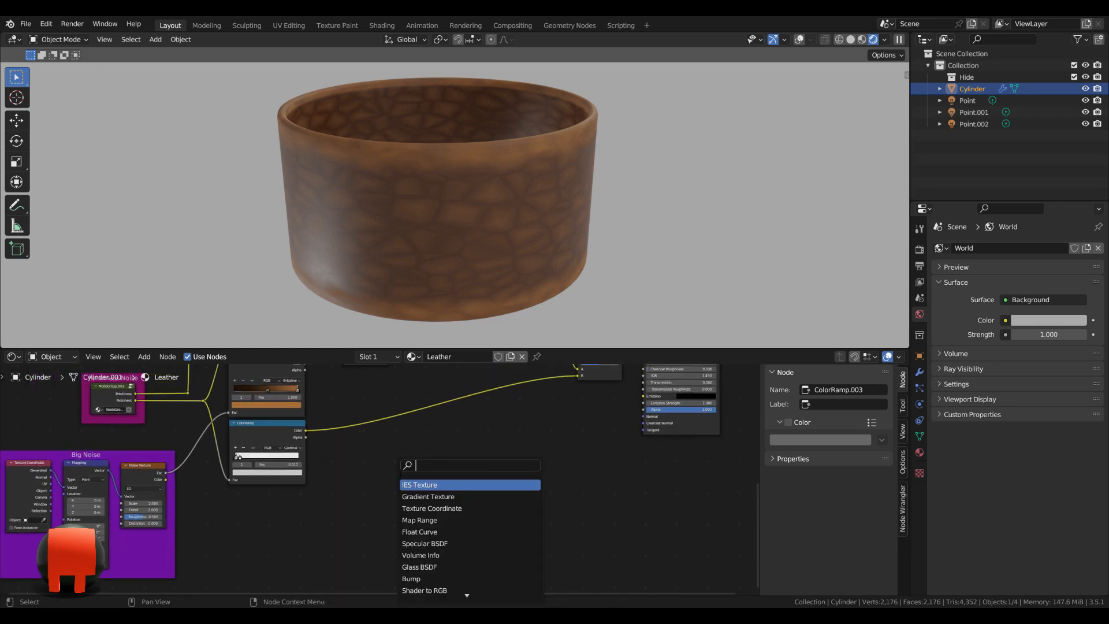
text(bum)
key(Return)
click(491, 451)
scroll(454, 476, up, 2)
middle_drag(454, 476, 430, 469)
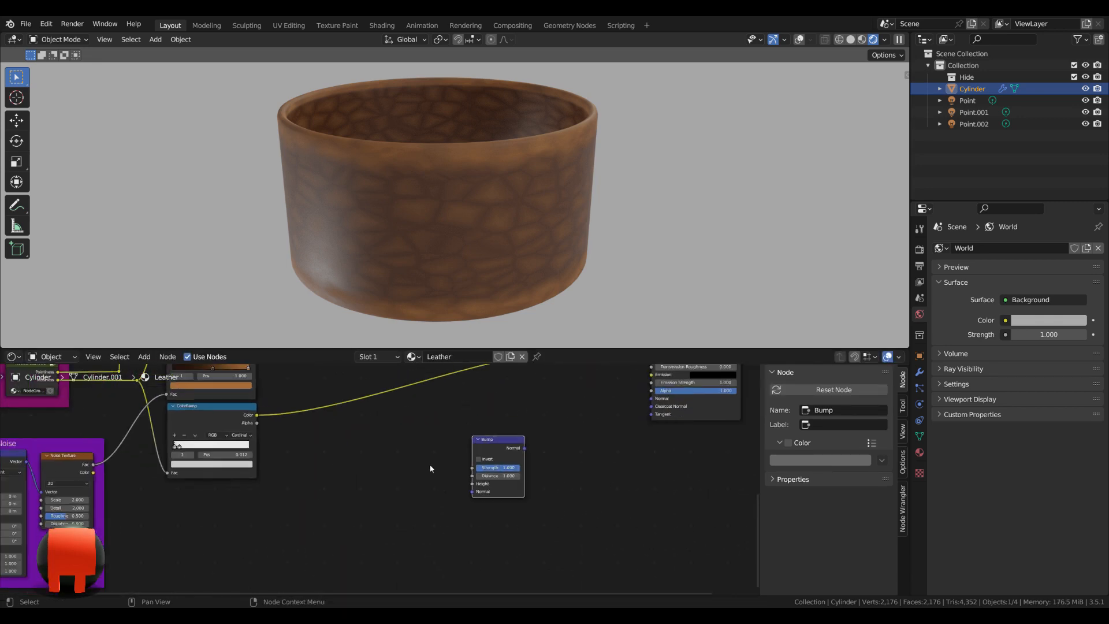
scroll(432, 467, down, 4)
drag(441, 459, 431, 492)
Step: Add a ColorRamp before the Bump node and place a duplicate of it directly below
scroll(416, 468, up, 2)
scroll(428, 491, up, 2)
middle_drag(333, 521, 420, 456)
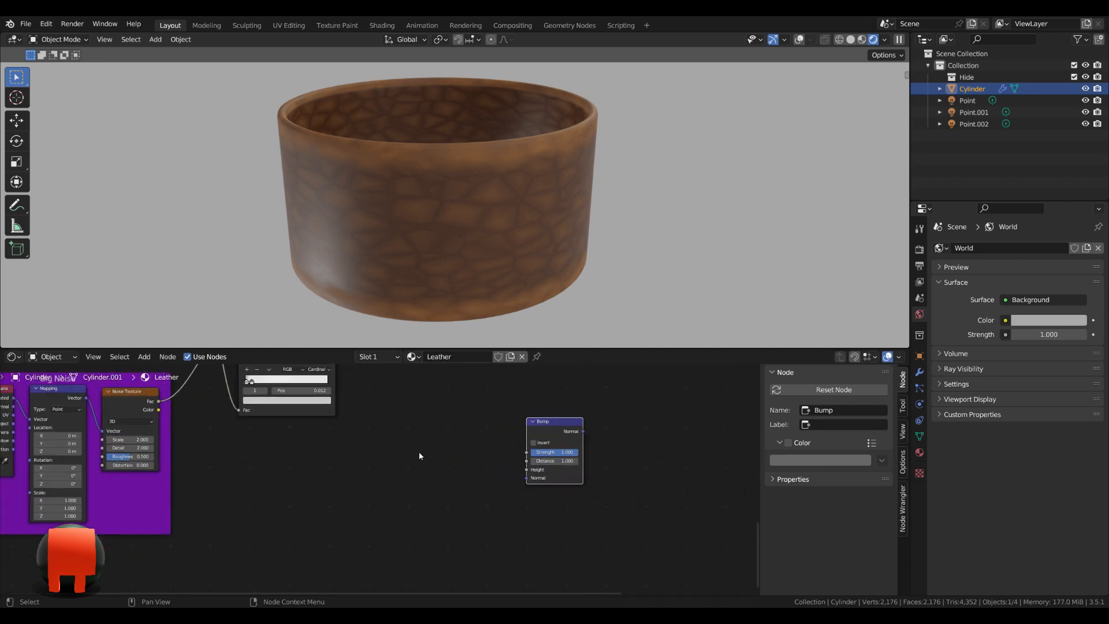
key(shift+a)
click(399, 472)
text(col)
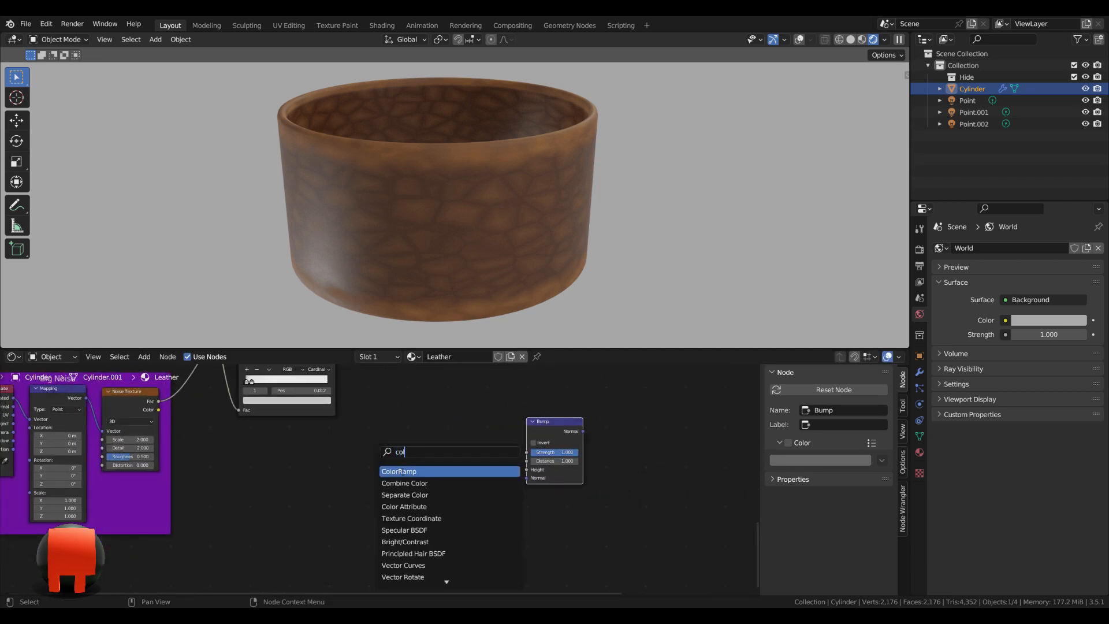
key(Return)
click(383, 462)
key(shift+d)
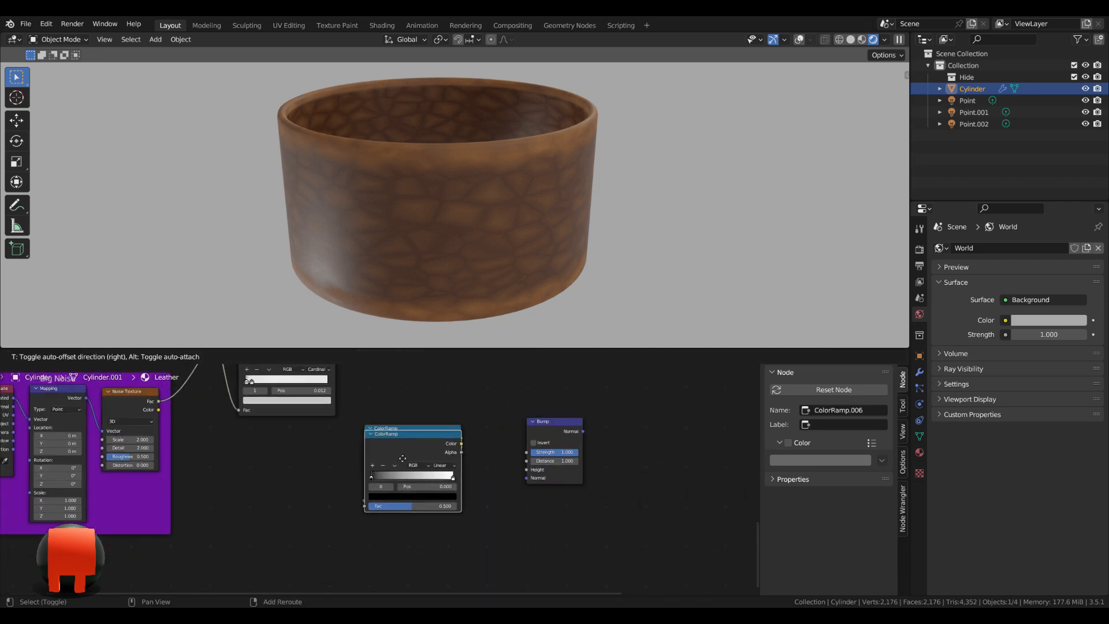
click(397, 533)
Step: Move the Bump node farther away from the two new ColorRamps
middle_drag(512, 505, 474, 550)
scroll(448, 460, up, 7)
drag(598, 405, 677, 427)
Step: Set the upper new ColorRamp's interpolation to Cardinal and its white stop's position to 0.4
scroll(530, 480, up, 3)
middle_drag(530, 481, 505, 460)
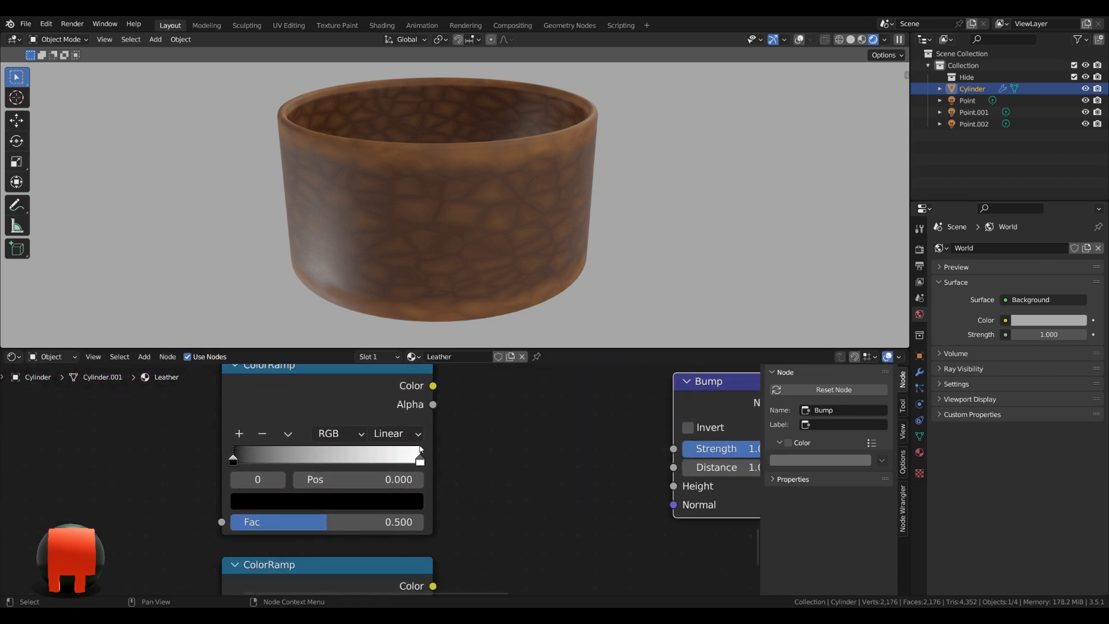
click(405, 434)
click(421, 472)
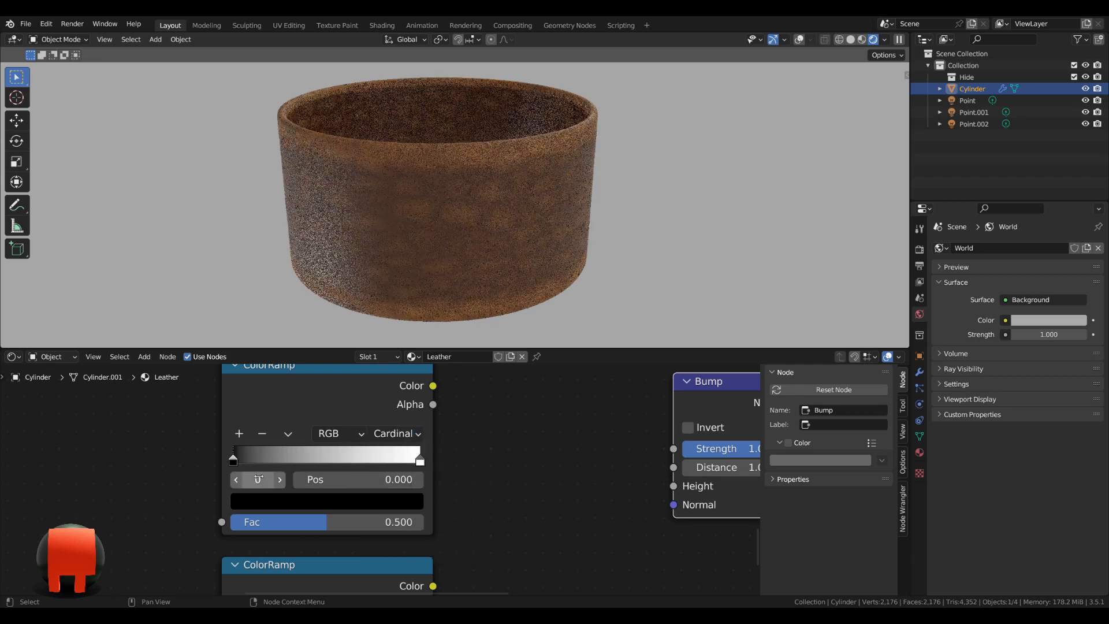
click(420, 460)
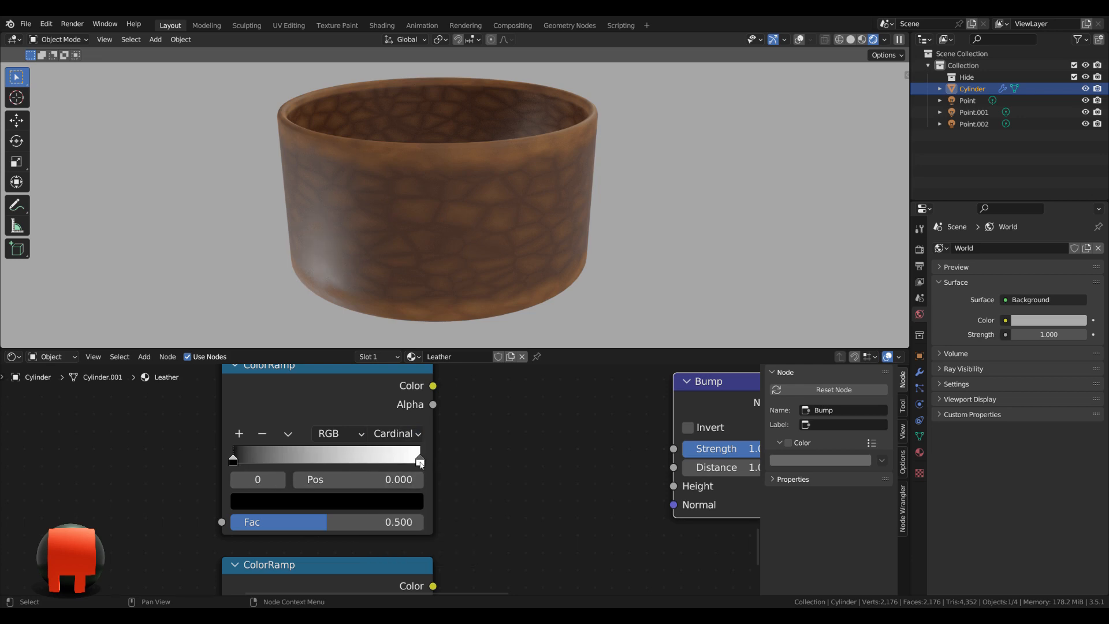
click(387, 482)
text(.4)
key(Return)
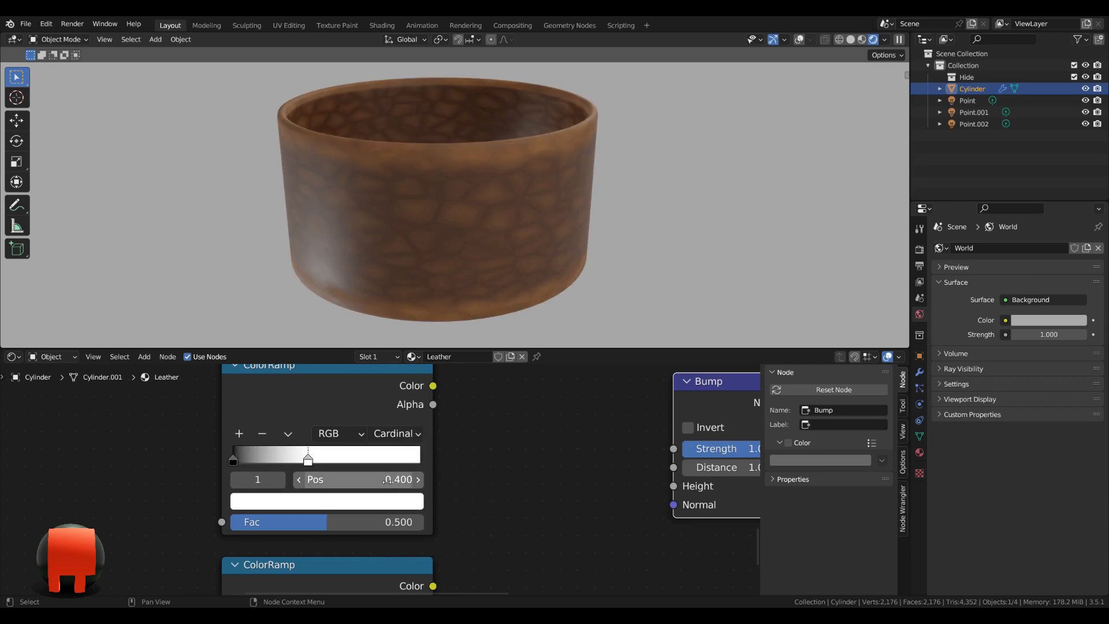
Step: Set the lower duplicate ColorRamp's interpolation to B-Spline and its black stop's position to 0.26
middle_drag(421, 543, 471, 374)
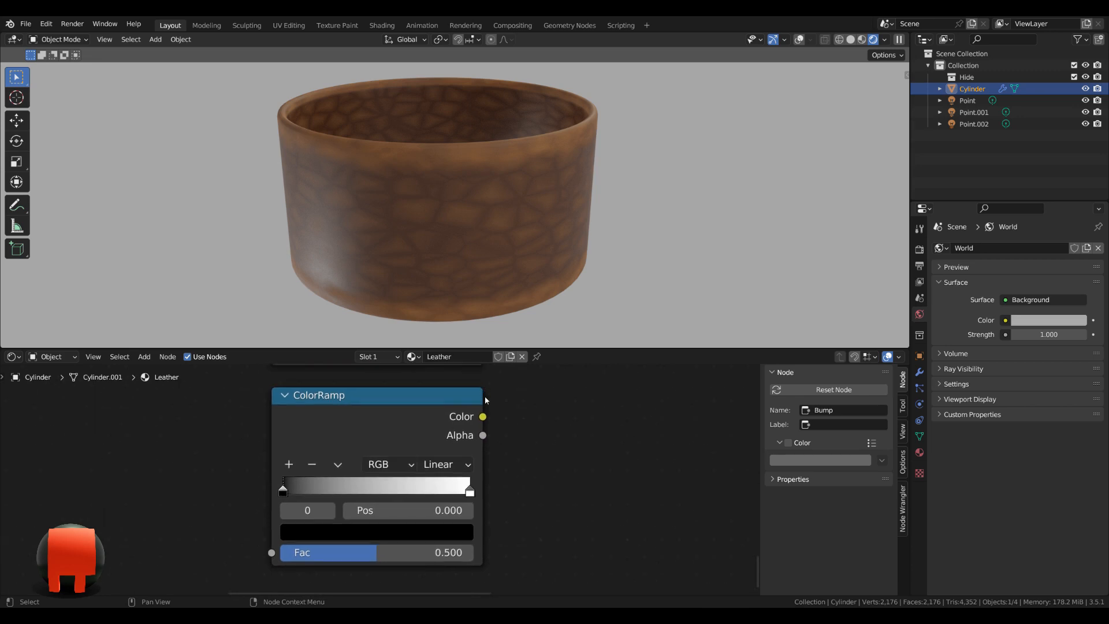
click(442, 471)
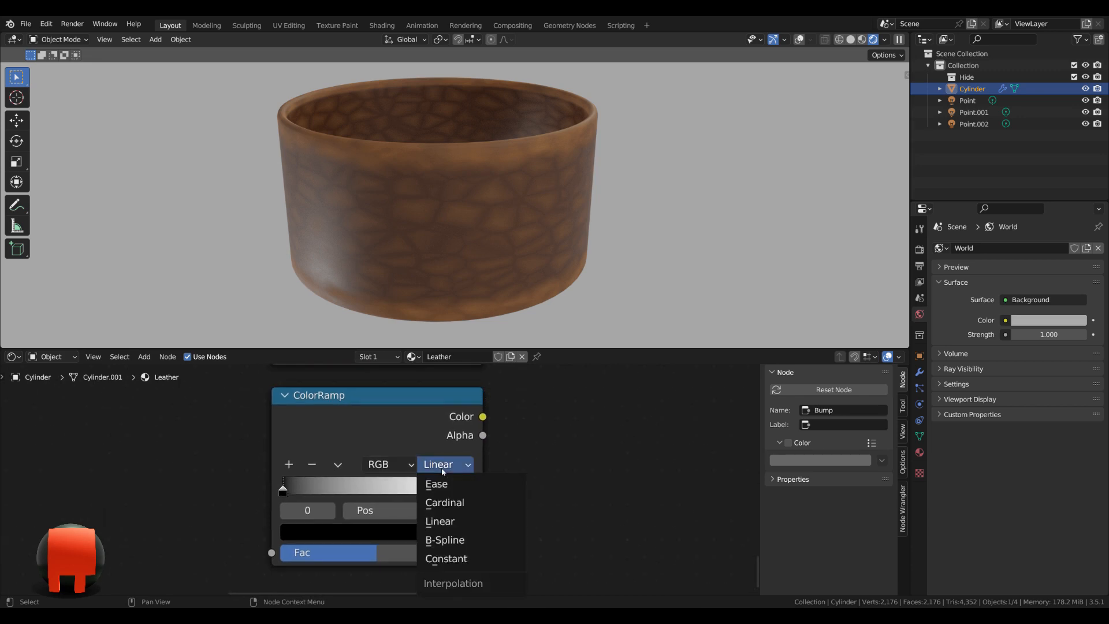
click(484, 537)
click(409, 513)
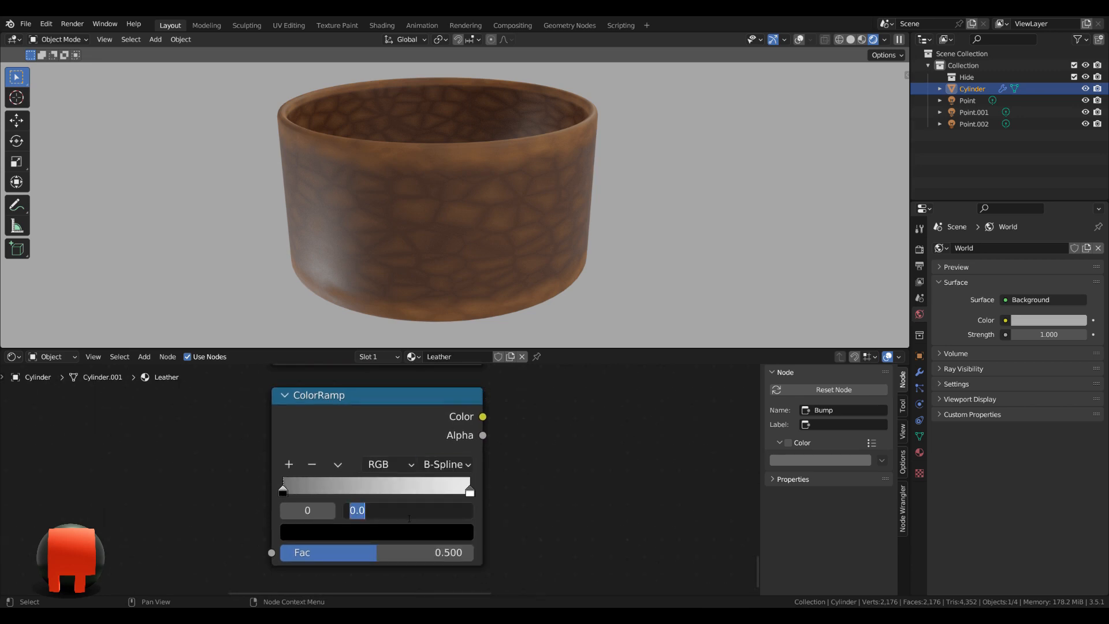
text(.26)
key(Return)
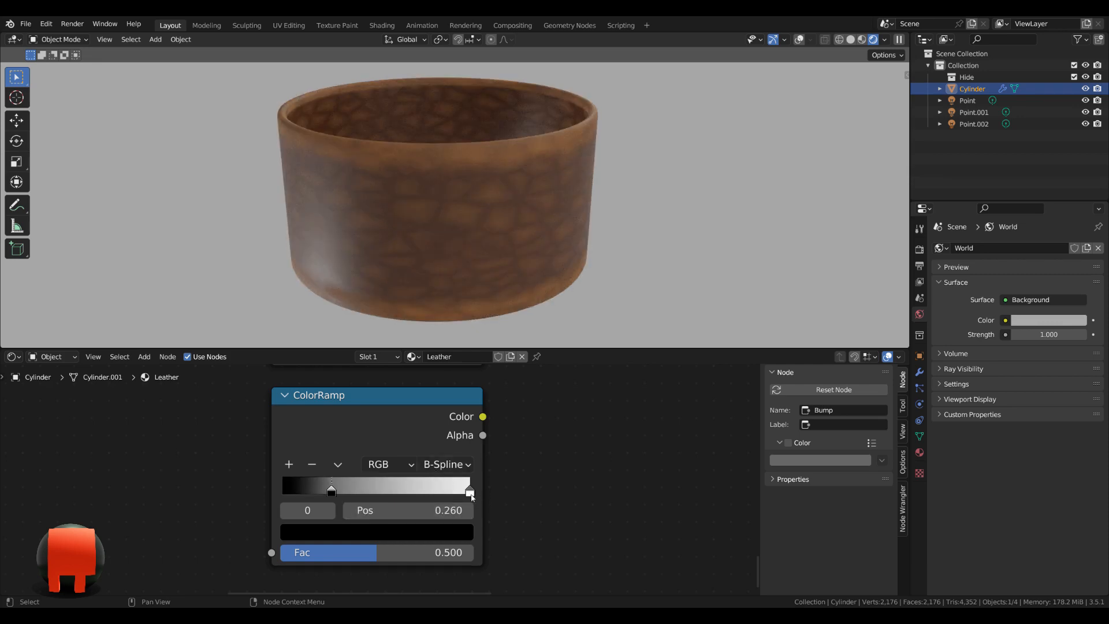
Step: Set the position of the B-Spline ColorRamp's white stop to 0.49
click(471, 492)
click(458, 513)
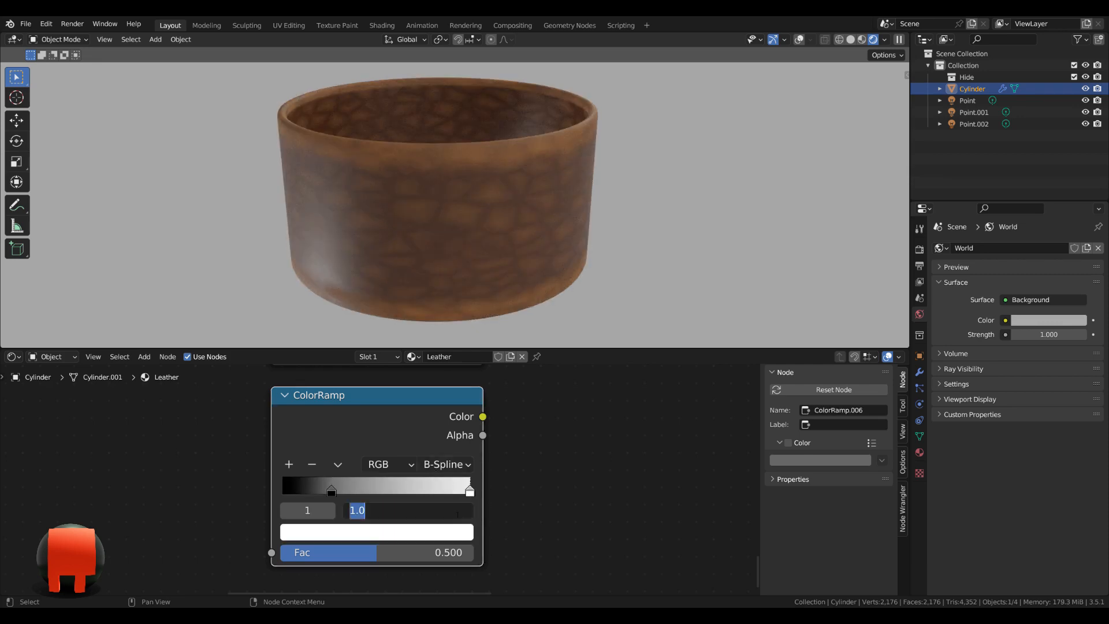
text(.49)
key(Return)
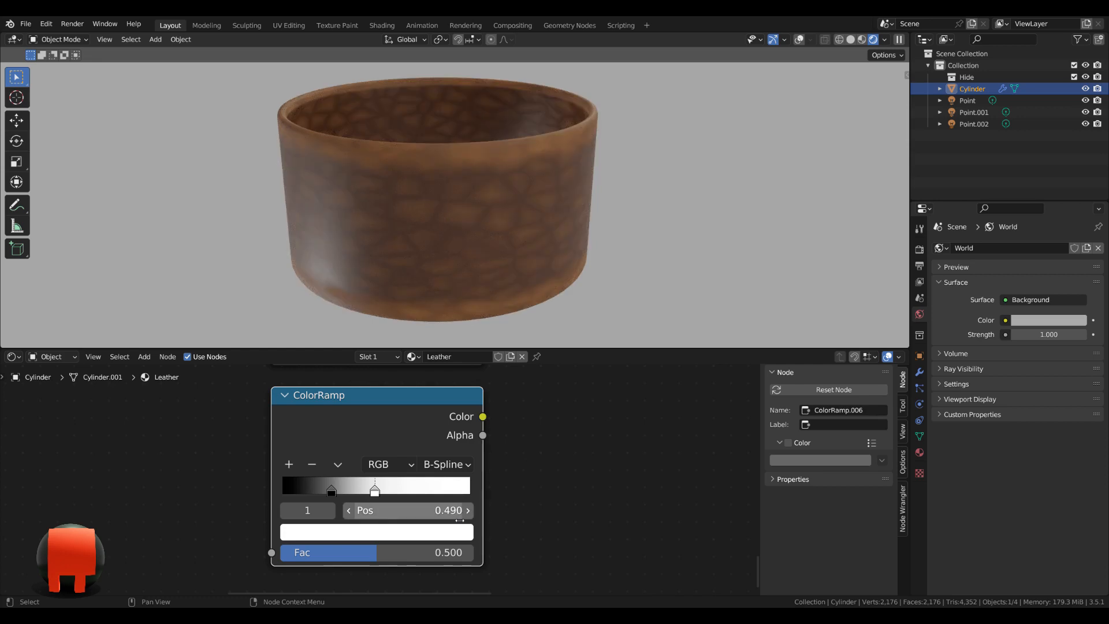
Step: Move the two new ColorRamps and the Bump node together so they line up beneath the existing ColorRamp column
scroll(503, 506, down, 4)
scroll(346, 485, down, 8)
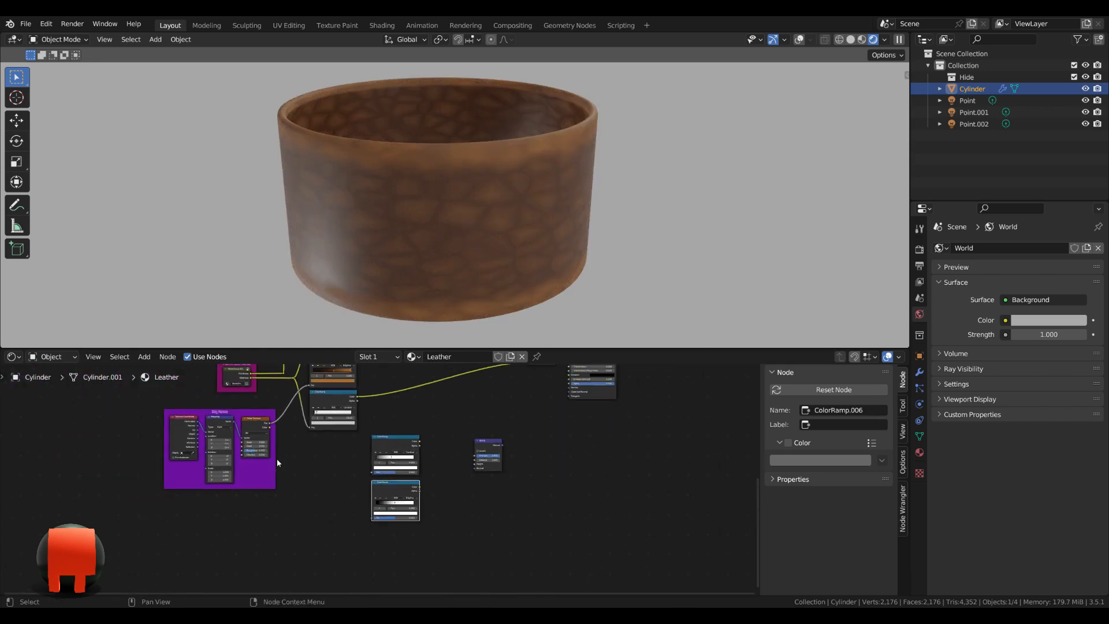
middle_drag(276, 458, 277, 471)
drag(331, 472, 548, 553)
key(g)
click(485, 553)
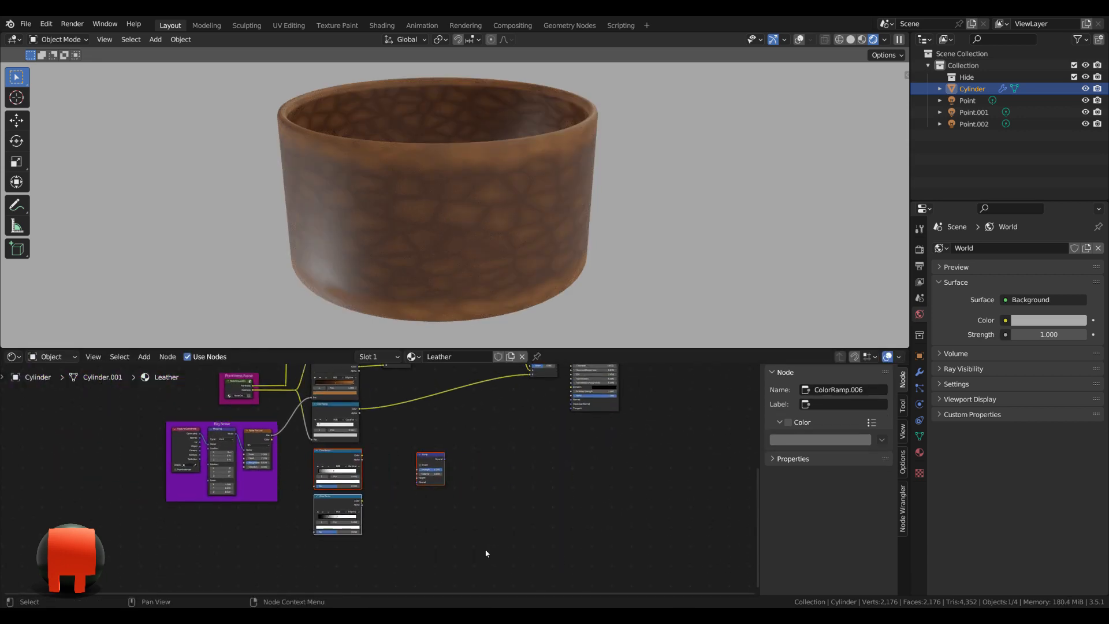
Step: Connect the magenta frame's noise reroute to the upper new ColorRamp's Fac and the Big Noise Fac to the lower one
scroll(366, 491, up, 4)
middle_drag(374, 509, 450, 535)
scroll(346, 385, up, 2)
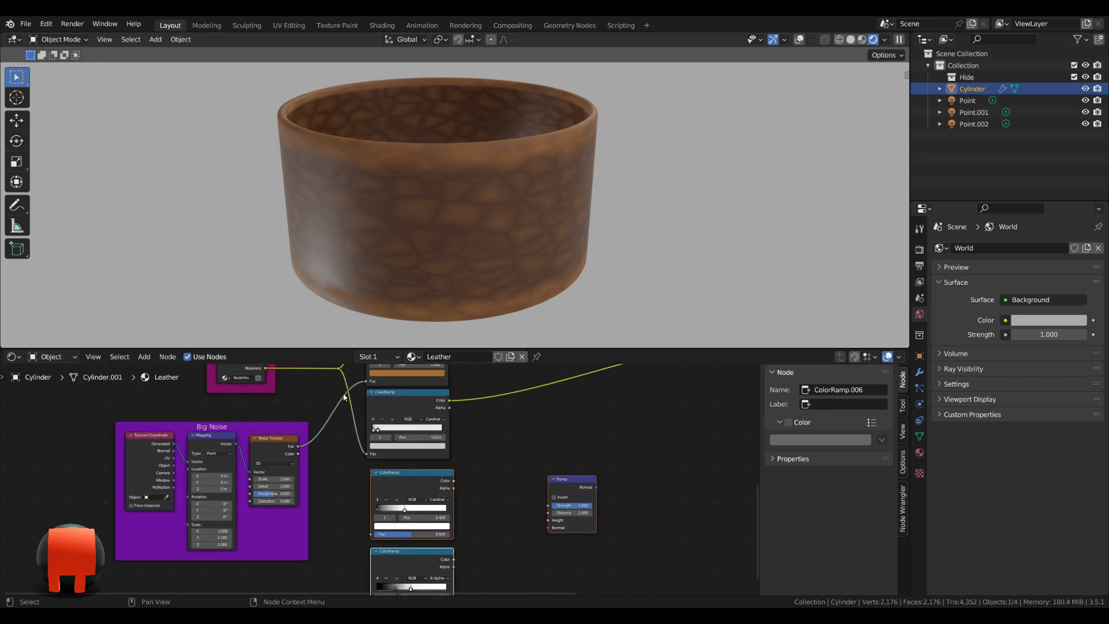
drag(339, 368, 373, 533)
middle_drag(373, 534, 366, 480)
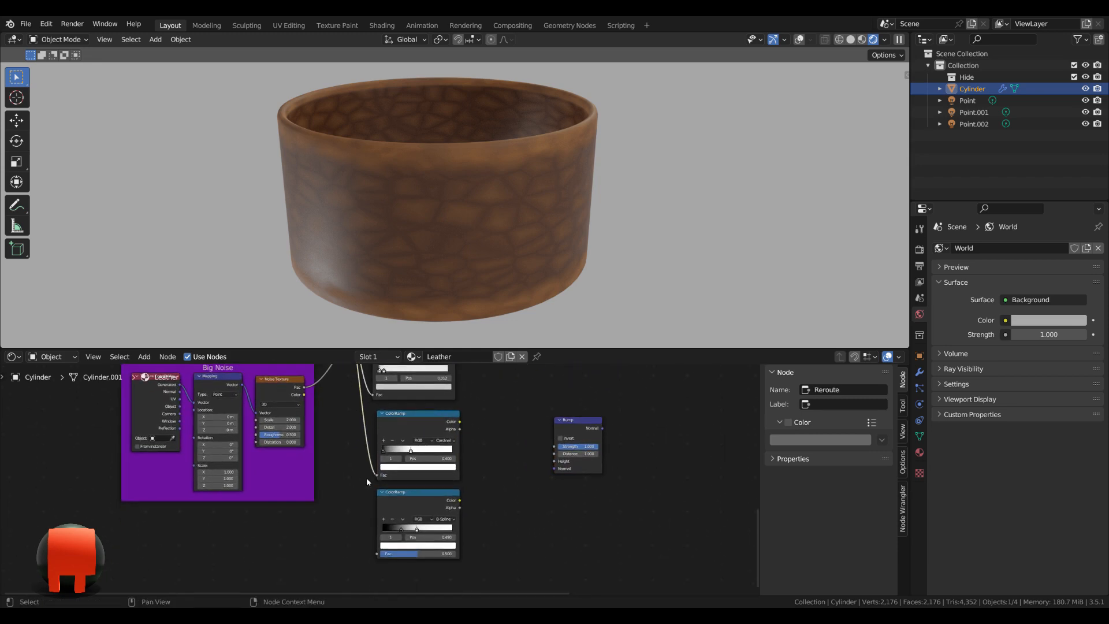
scroll(306, 390, up, 2)
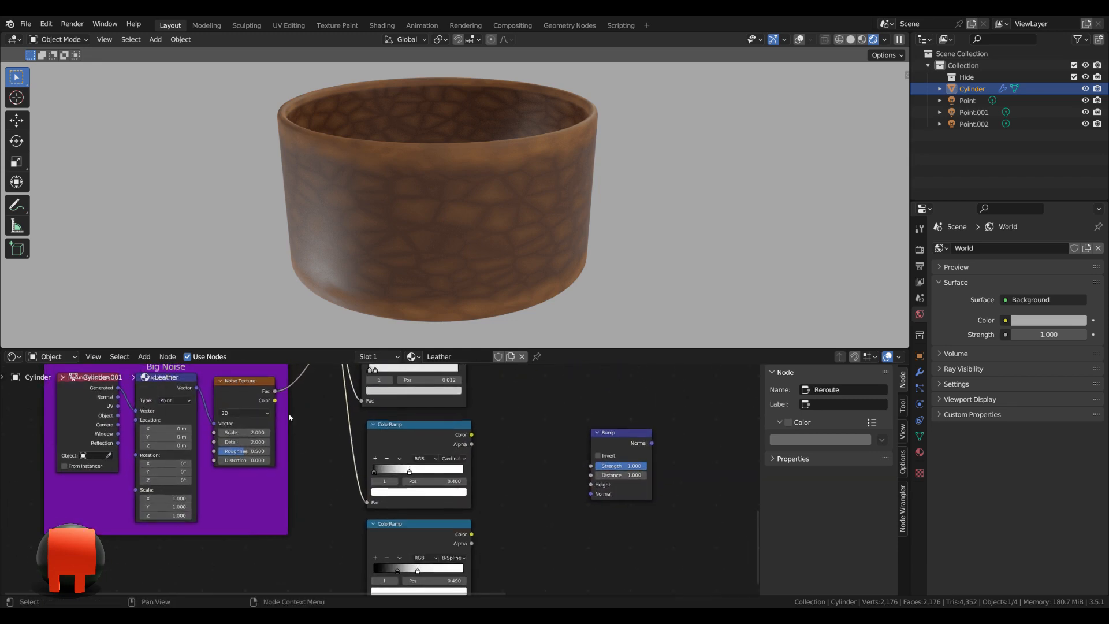
drag(275, 392, 369, 518)
Step: Shift the Bump node to leave room for another node between it and the two ColorRamps
middle_drag(558, 439, 444, 518)
scroll(453, 515, up, 2)
drag(493, 411, 522, 430)
middle_drag(390, 495, 383, 475)
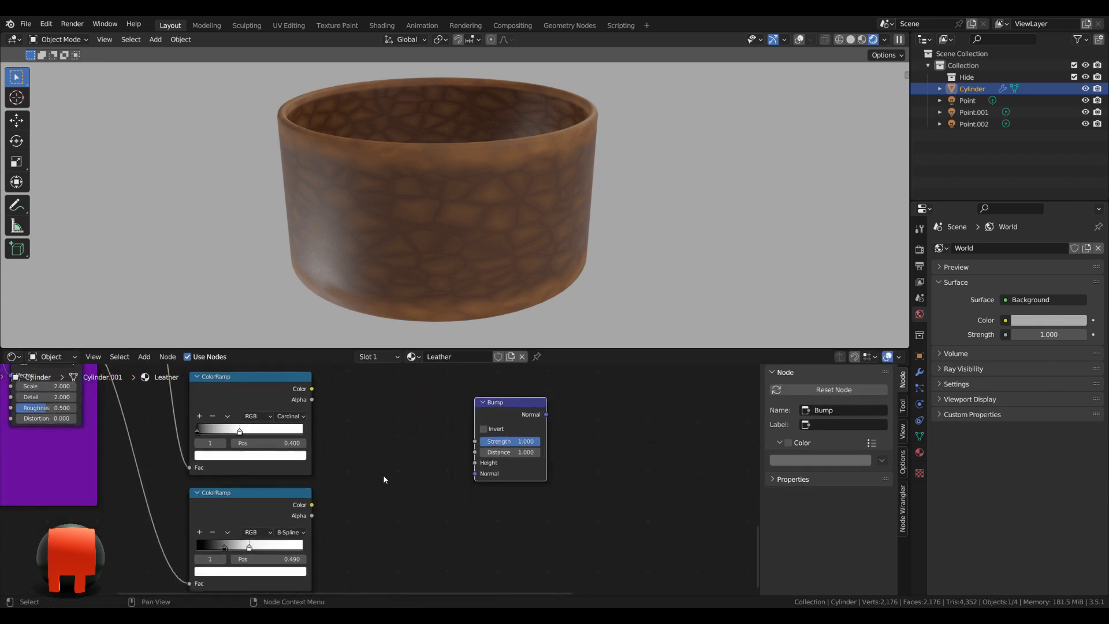
Step: Preview the output of the Cardinal and B-Spline bump ColorRamps on the cylinder, ending on the Cardinal one
ctrl+shift+click(252, 393)
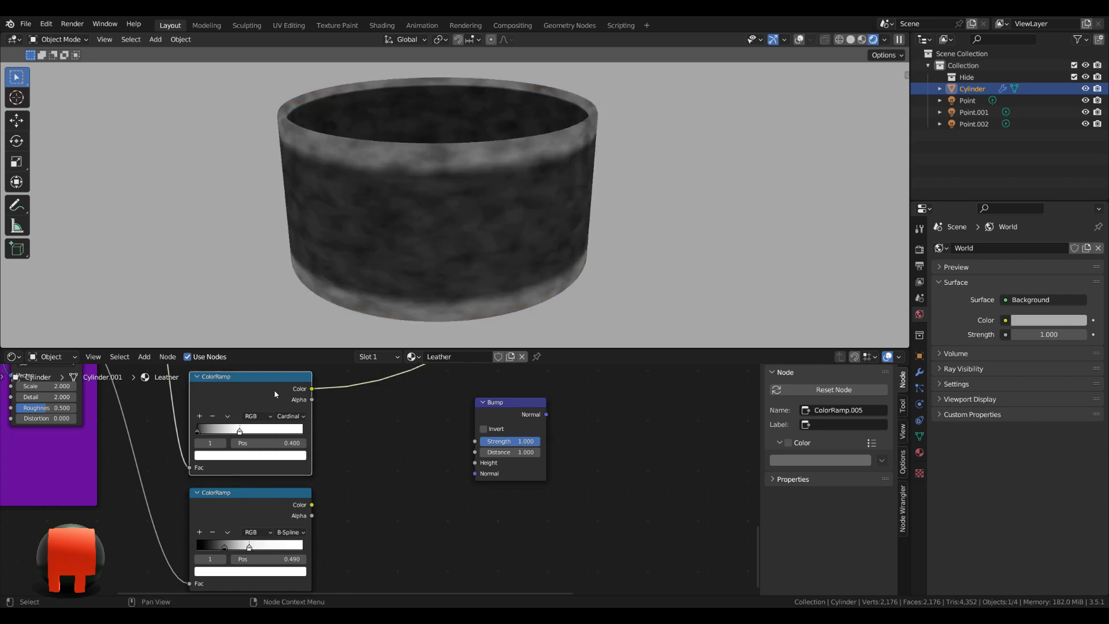
ctrl+shift+click(263, 509)
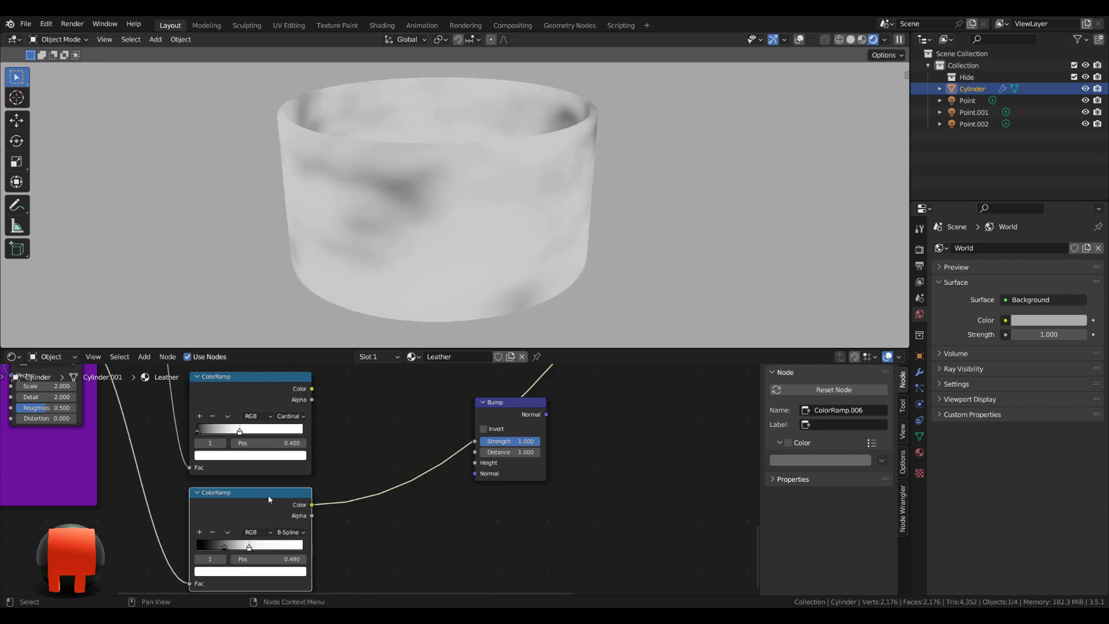
ctrl+shift+click(270, 391)
Step: Add a Mix node between the two ColorRamps and the Bump node and set its data type to Color
middle_drag(384, 460, 373, 452)
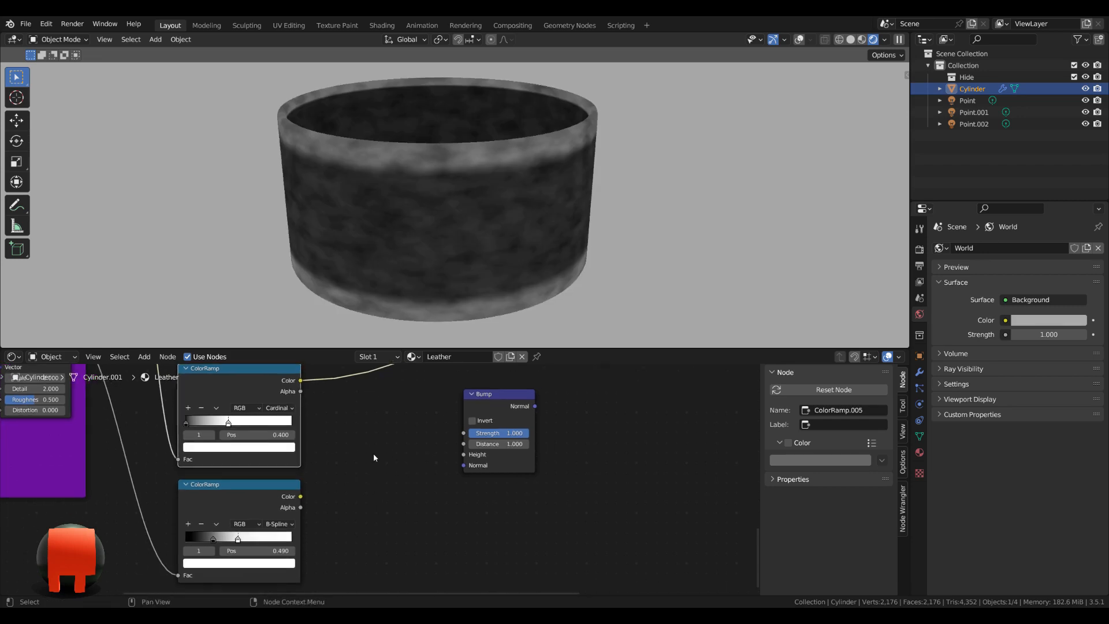
click(393, 458)
key(shift+a)
click(395, 460)
text(mix)
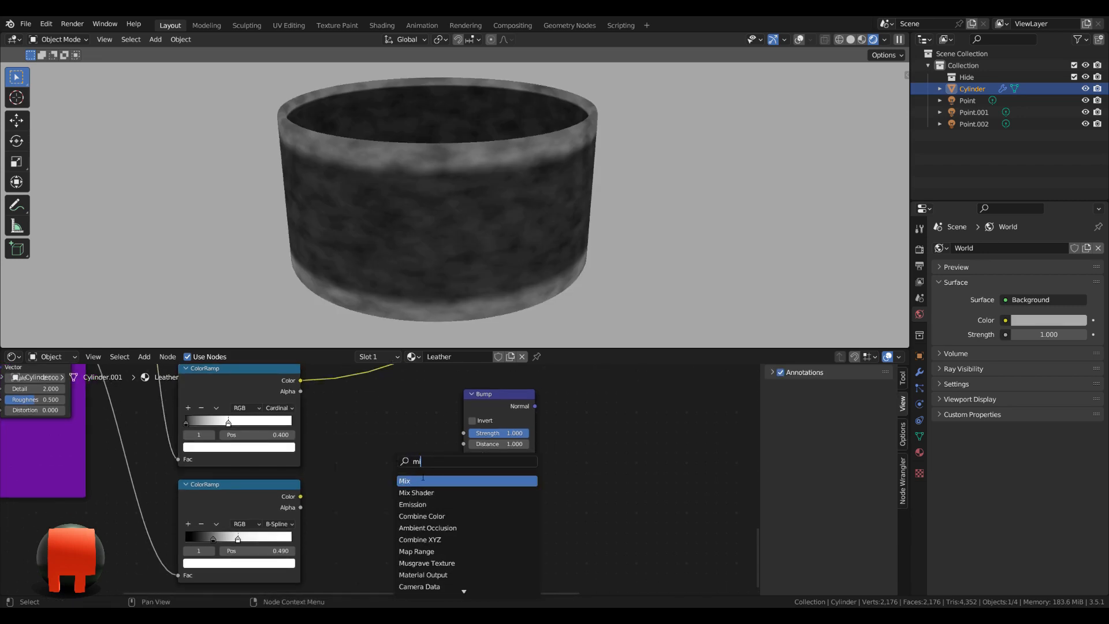
key(Return)
click(395, 448)
click(395, 439)
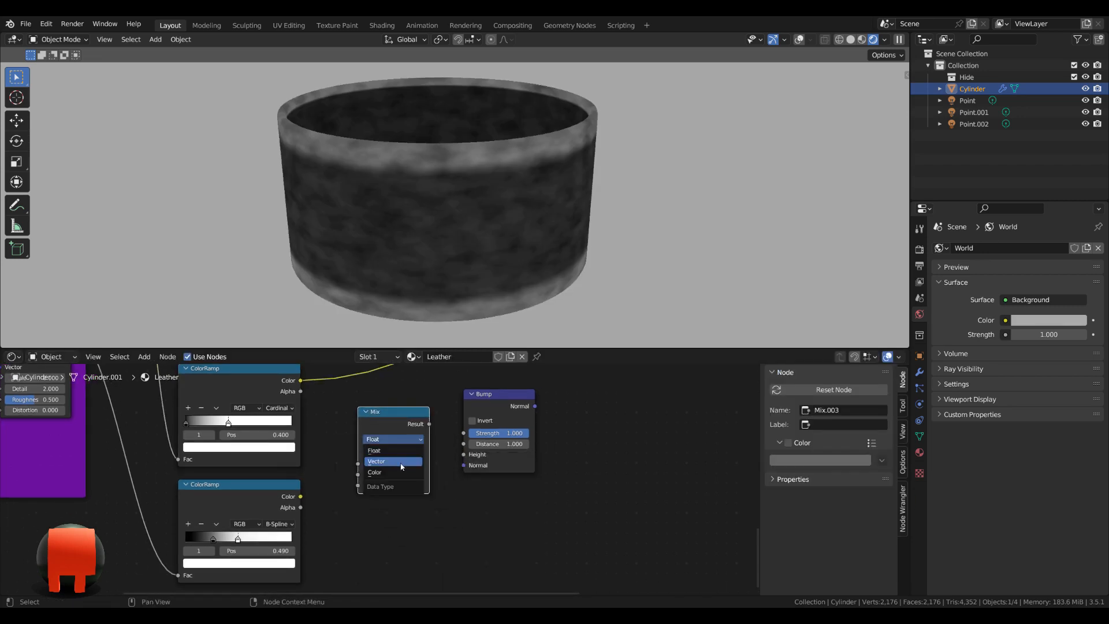
click(395, 461)
Step: Connect the upper ColorRamp's Color to Mix input A and the lower one's to B, and preview the mix
middle_drag(421, 469, 421, 492)
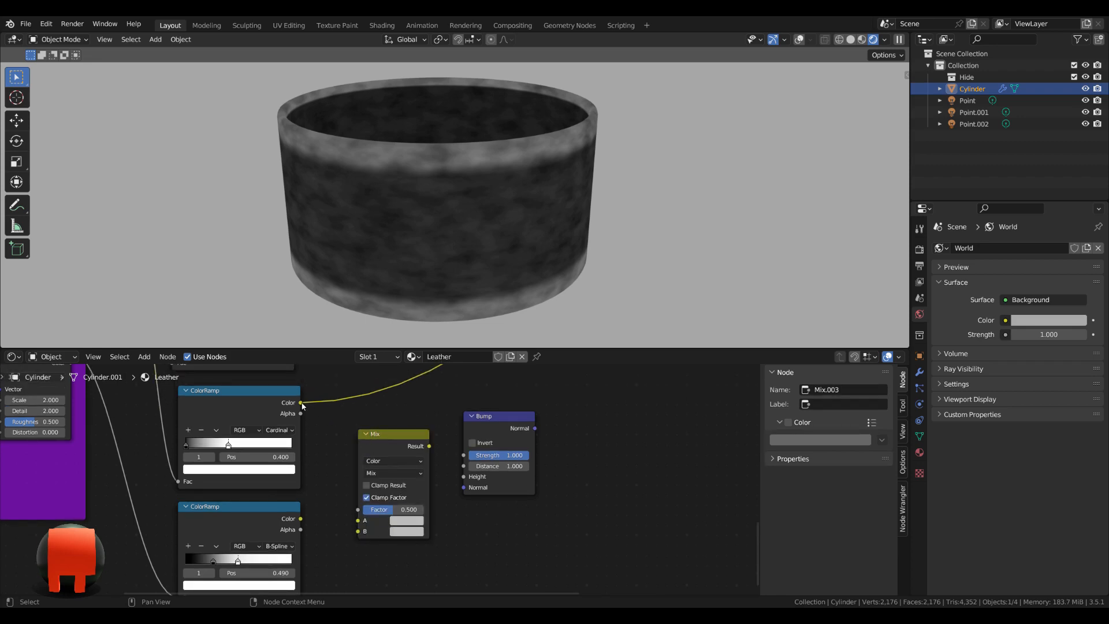
drag(300, 403, 358, 530)
drag(393, 424, 392, 424)
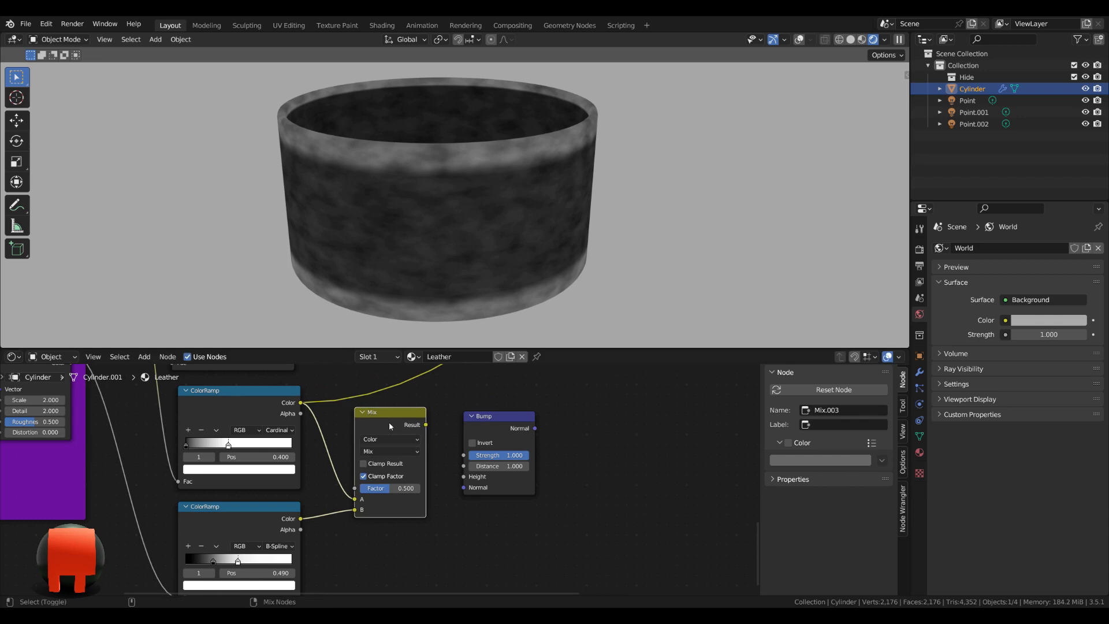
ctrl+shift+click(390, 423)
middle_drag(405, 419, 381, 430)
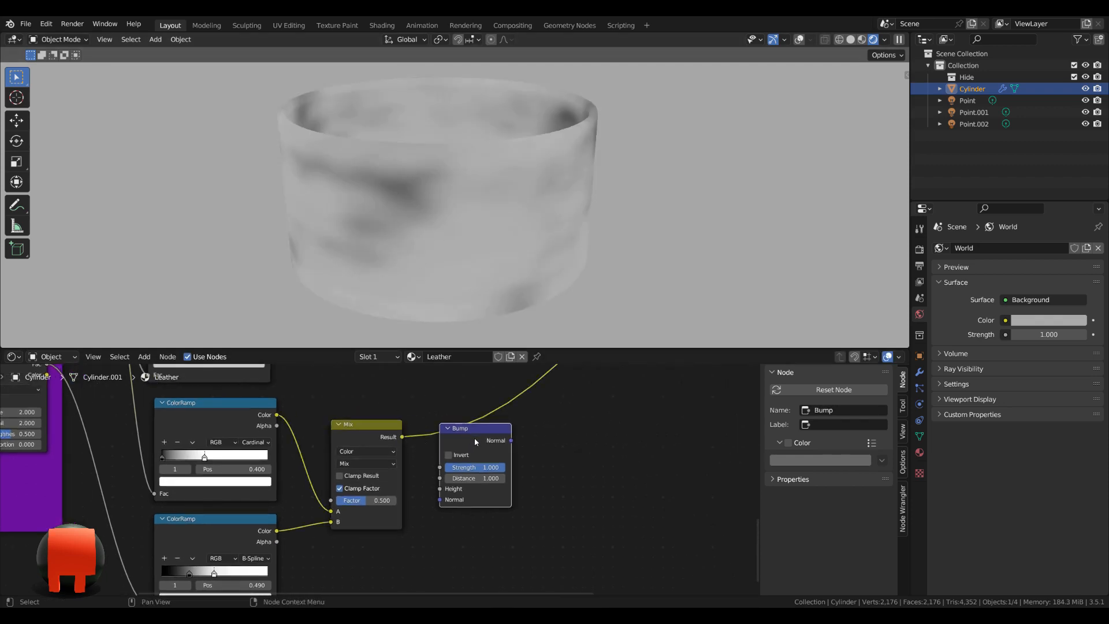
Step: Move the Bump node slightly away and connect the Mix node's Result to its Height input
drag(474, 441, 493, 438)
drag(402, 436, 424, 458)
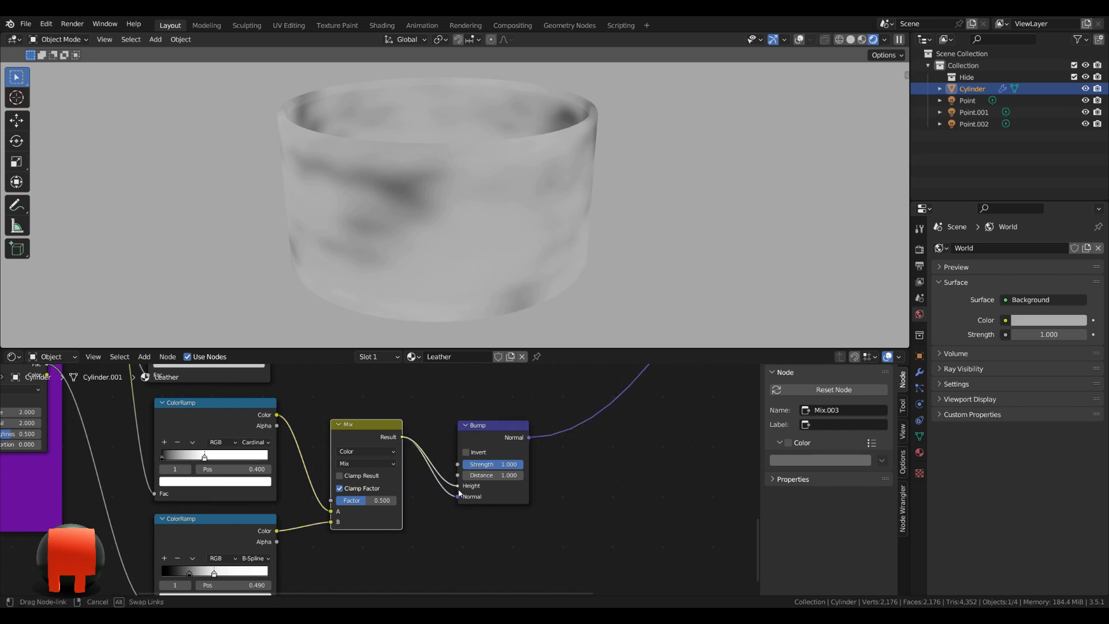
drag(459, 491, 434, 555)
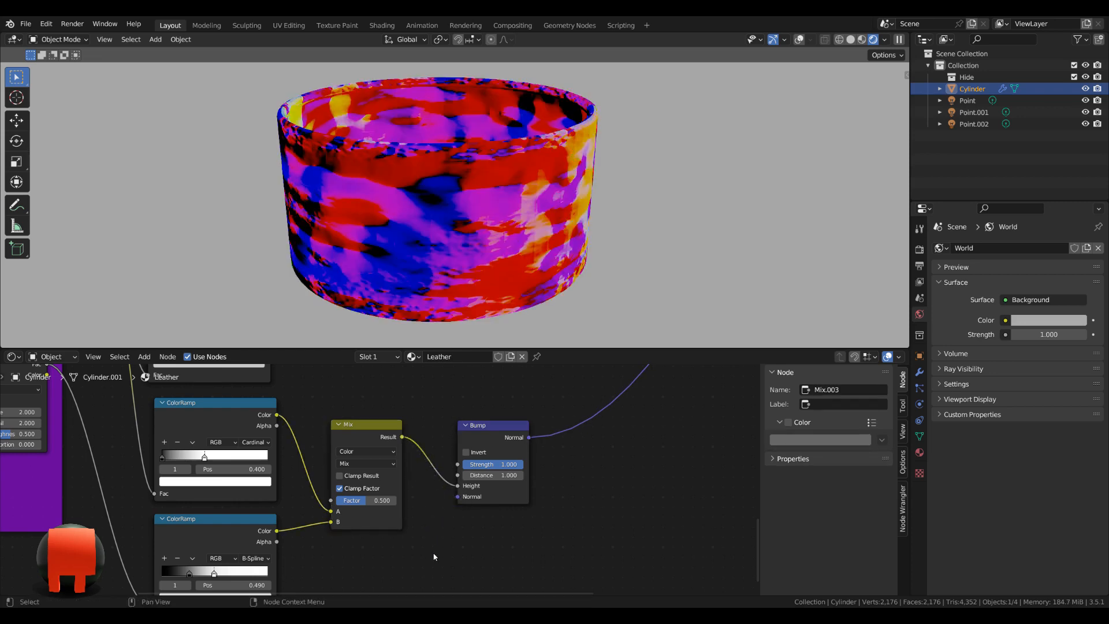
Step: Set the Bump node's Strength to 0.1 and preview the Mix result on the cylinder
ctrl+shift+click(384, 435)
scroll(474, 442, up, 2)
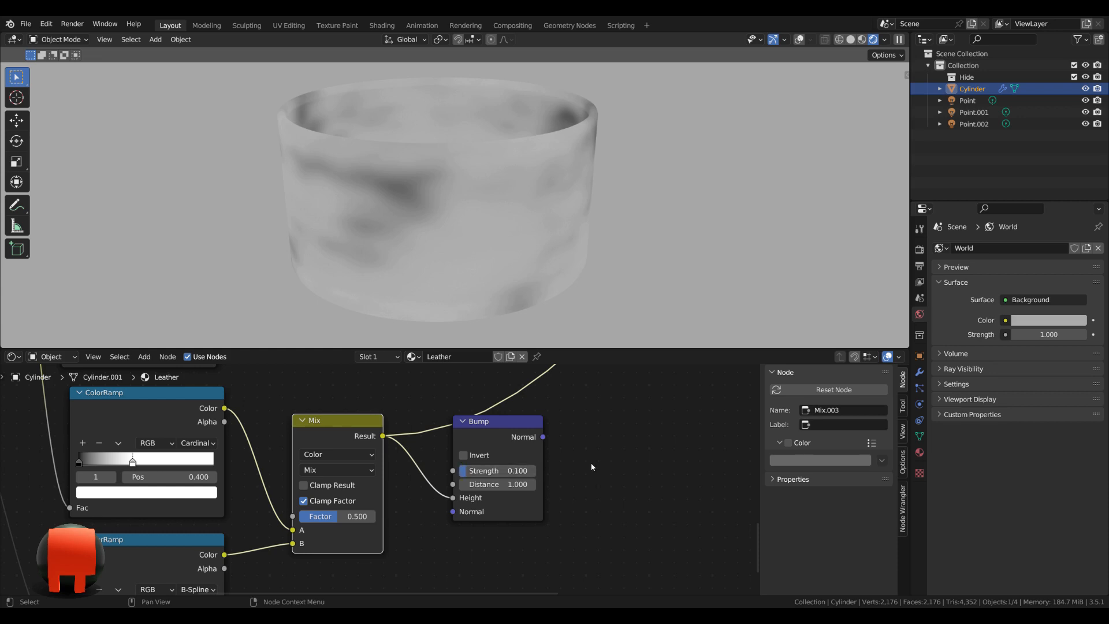
middle_drag(589, 467, 529, 492)
scroll(524, 490, down, 2)
drag(456, 467, 456, 455)
middle_drag(616, 451, 532, 467)
scroll(519, 455, down, 2)
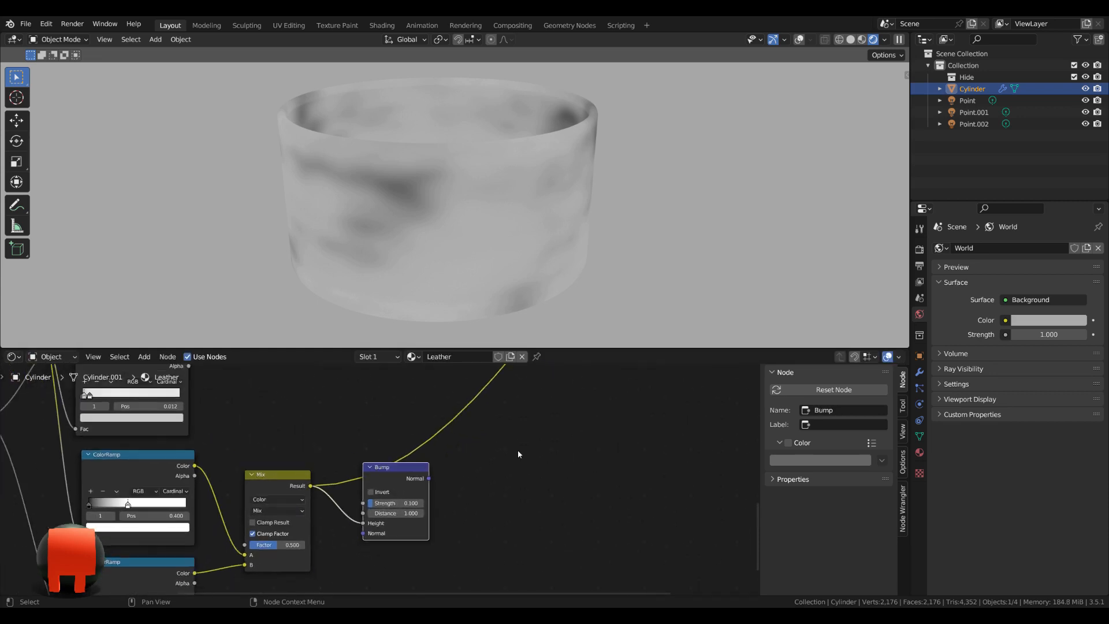
Step: Duplicate the Bump node beside the original and connect the original's Normal output to the duplicate's Normal input
scroll(396, 475, up, 2)
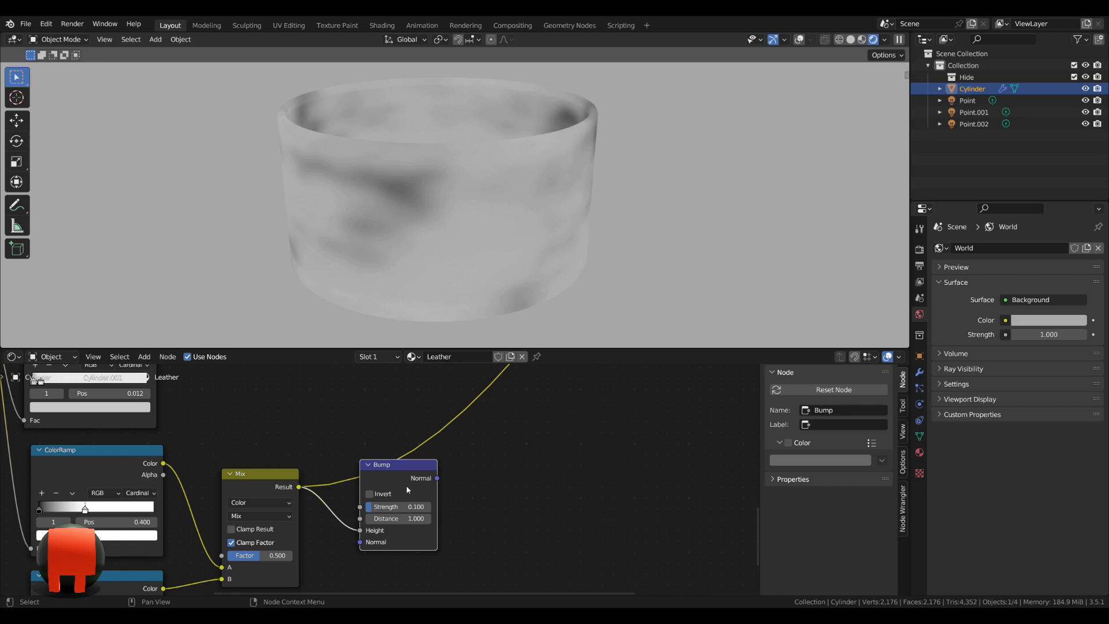
key(shift+d)
click(515, 465)
drag(437, 479, 439, 493)
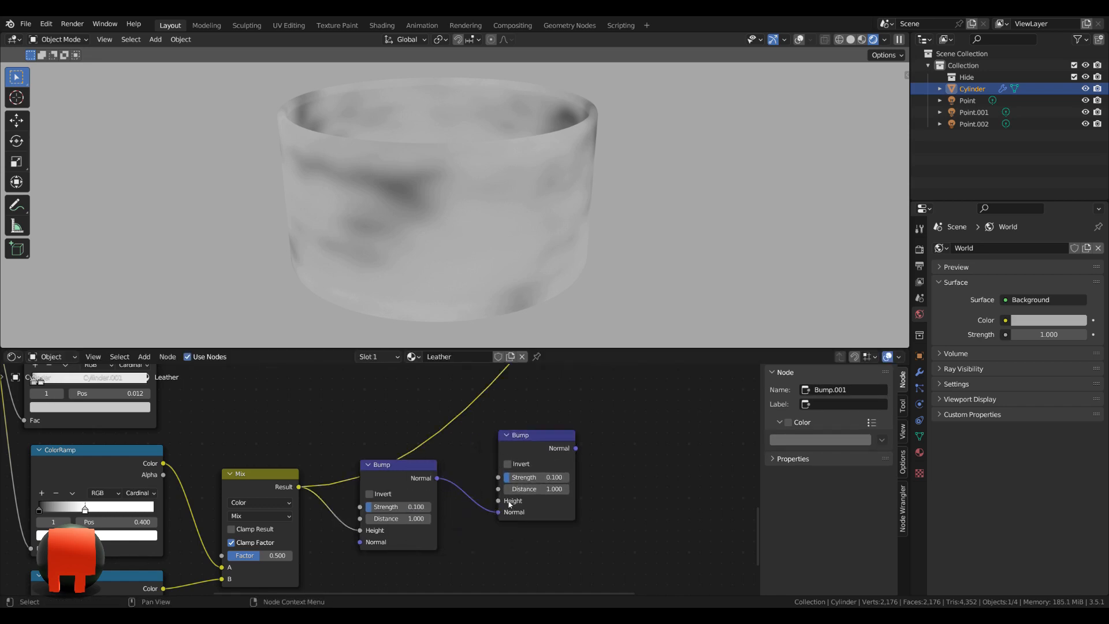
Step: Connect the Color output of the Leather Pattern frame's ColorRamp to the second Bump node's Height input
scroll(510, 503, down, 8)
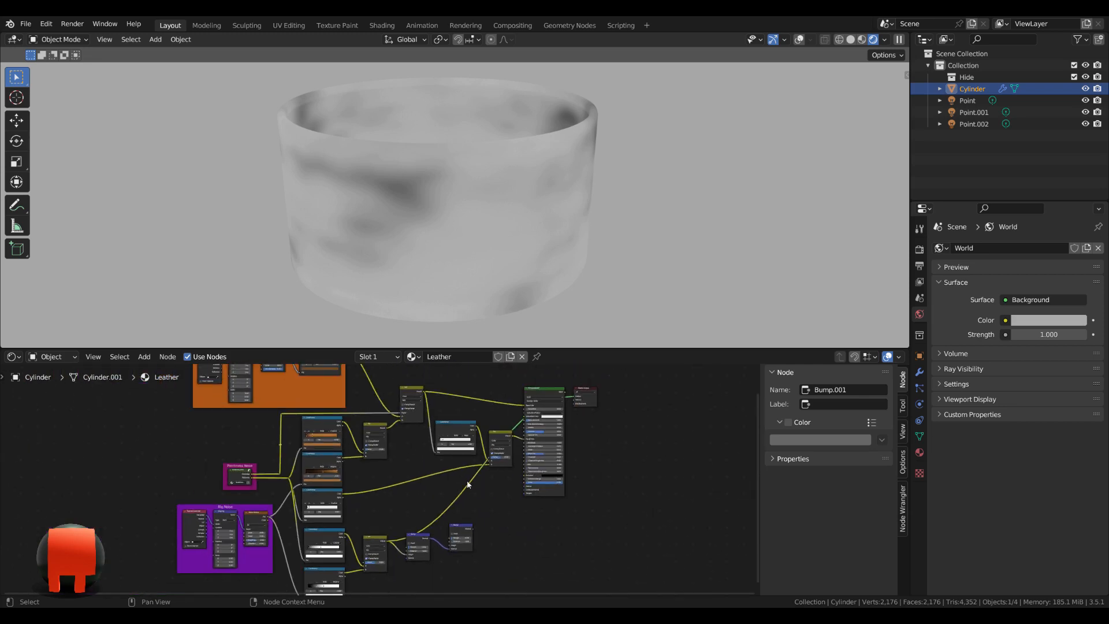
scroll(467, 484, down, 2)
middle_drag(378, 415, 435, 486)
scroll(436, 486, up, 8)
scroll(450, 416, up, 5)
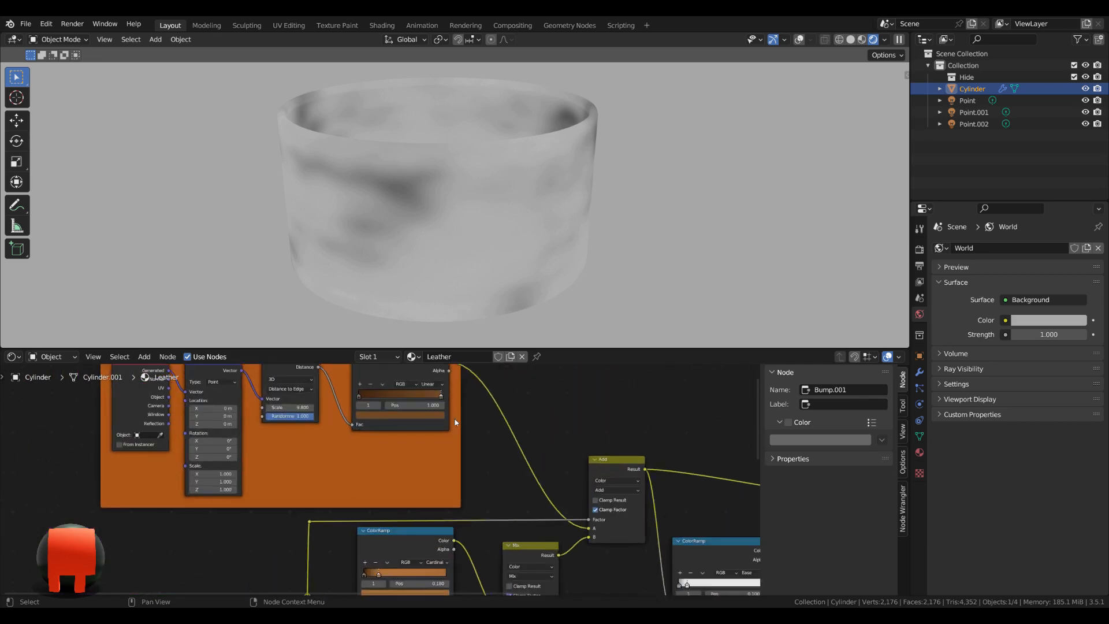
middle_drag(455, 418, 444, 446)
scroll(493, 473, up, 2)
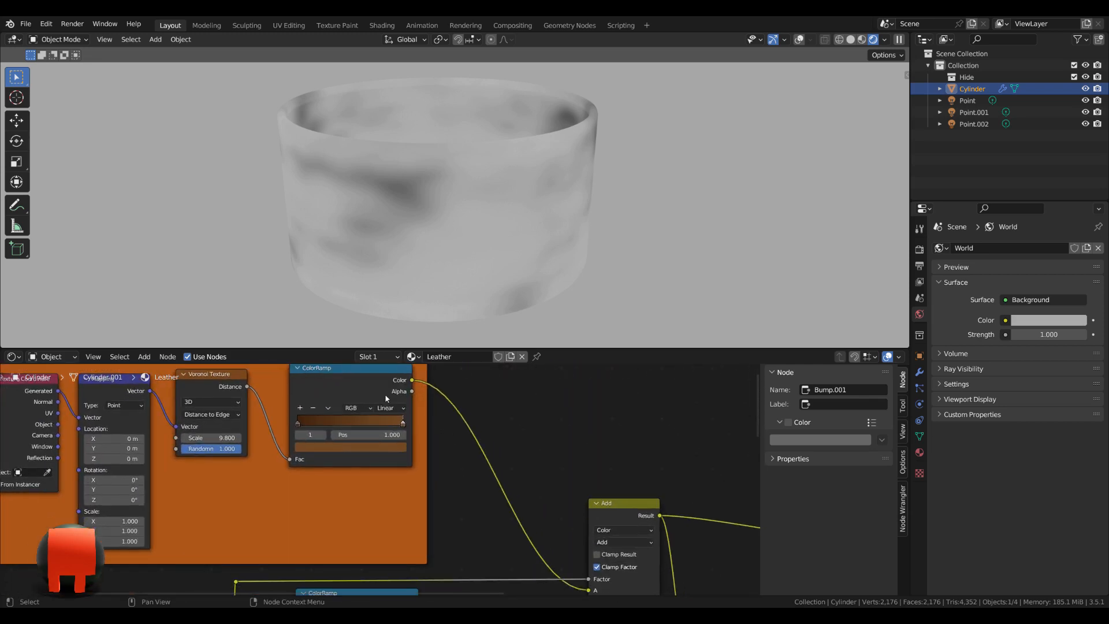
drag(413, 383, 416, 385)
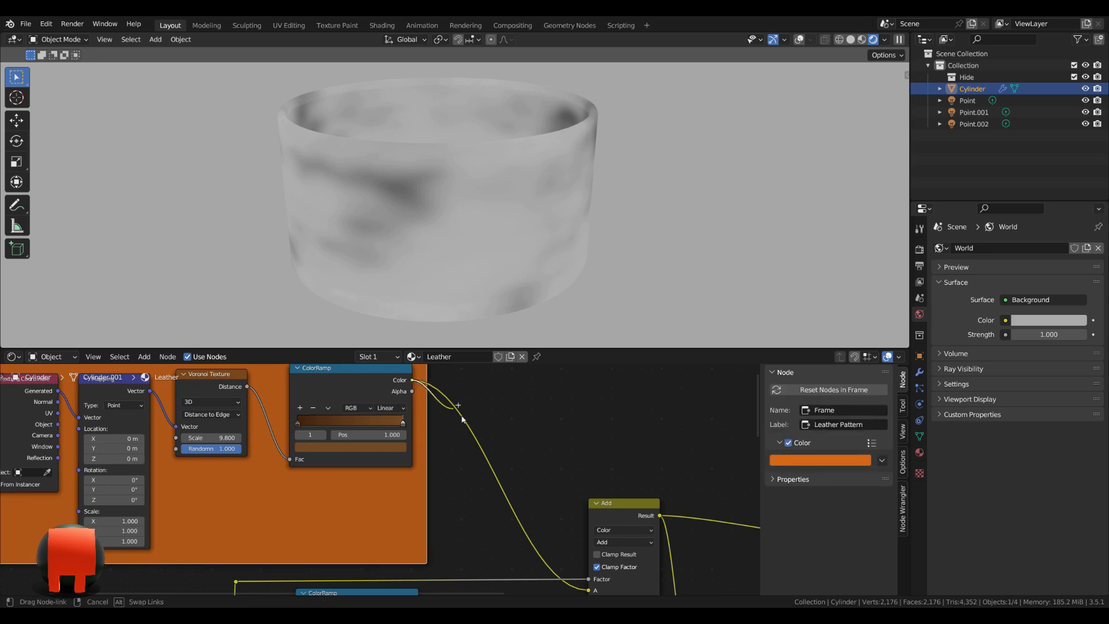
drag(462, 419, 608, 512)
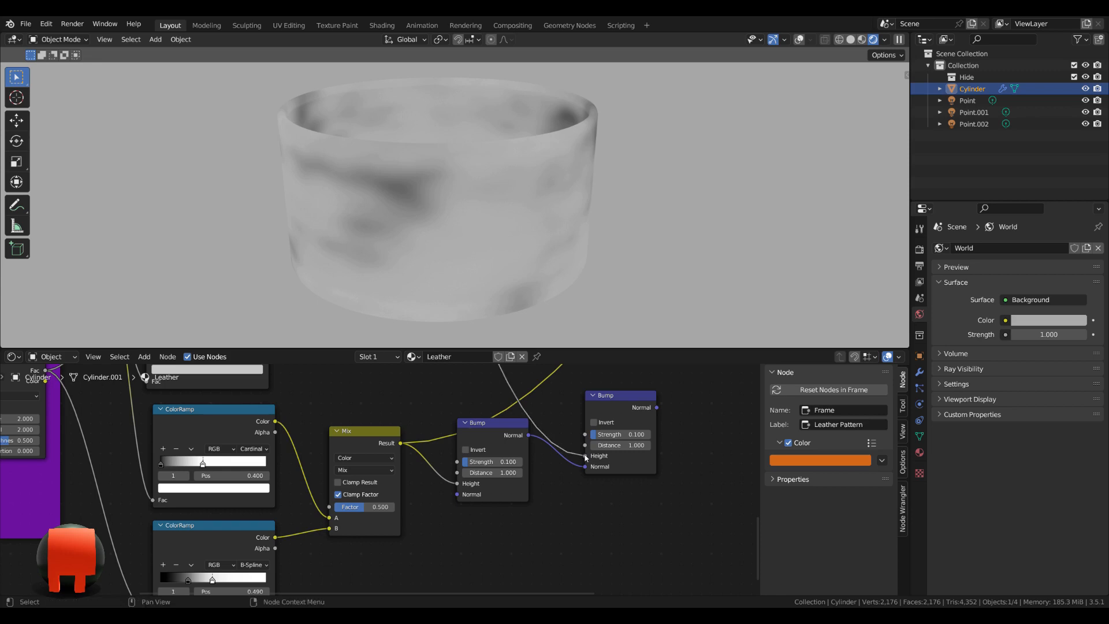
Step: Connect the second Bump node's Normal output to the Normal input of the Principled BSDF
scroll(585, 459, down, 5)
middle_drag(683, 467, 505, 525)
scroll(477, 499, down, 2)
scroll(477, 499, up, 6)
middle_drag(482, 473, 506, 488)
drag(471, 497, 523, 471)
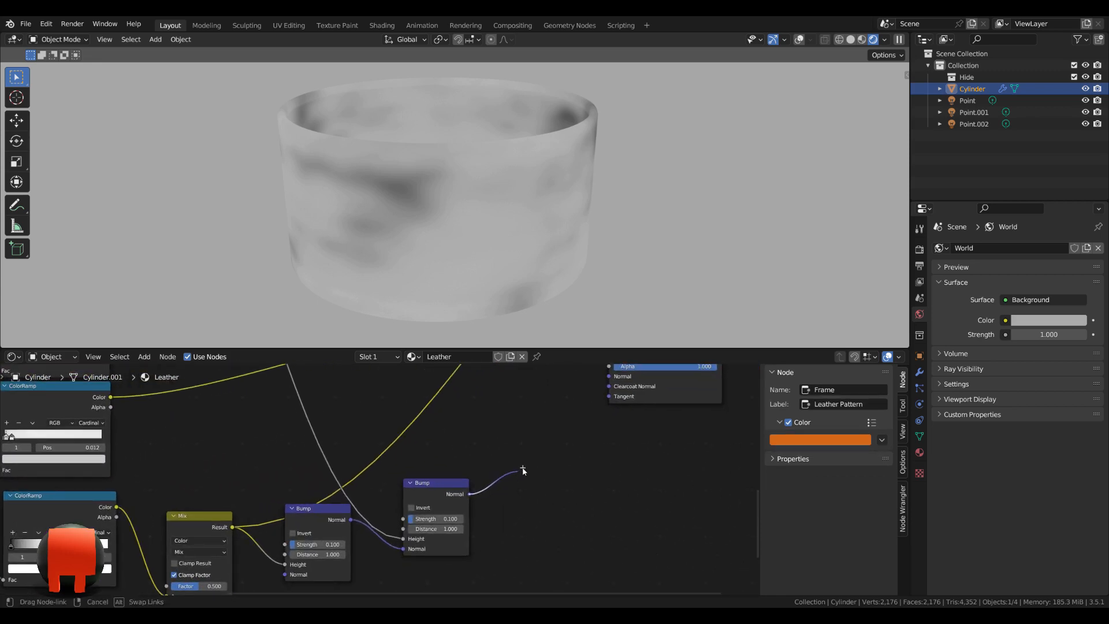
drag(603, 390, 604, 428)
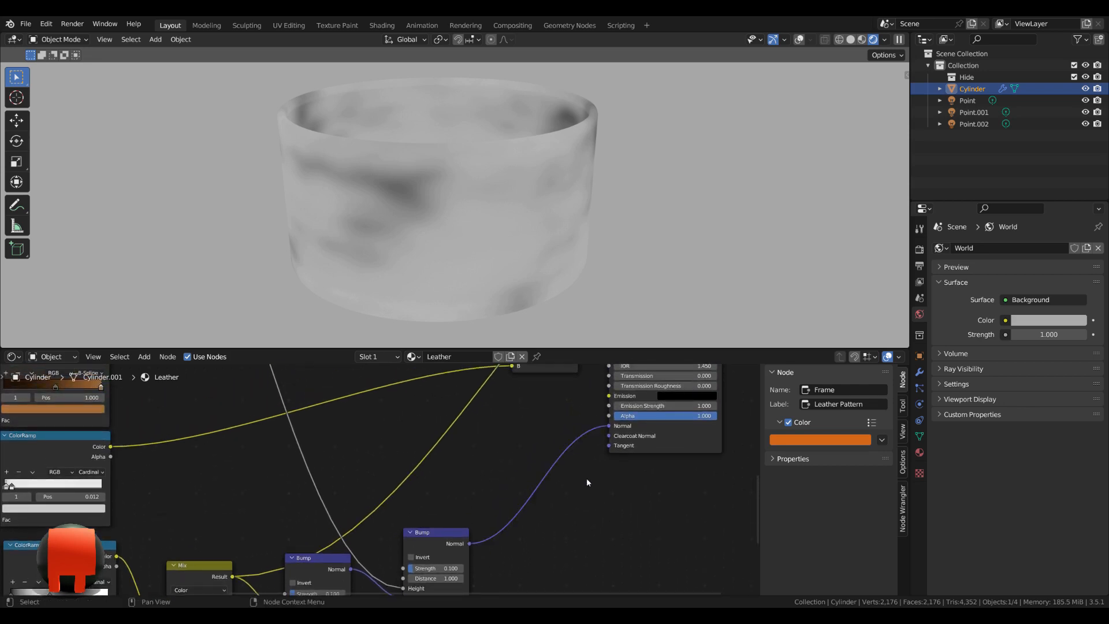
Step: Enclose the two bump ColorRamps, the Mix node and both Bump nodes in a new frame
scroll(586, 479, down, 4)
middle_drag(587, 479, 607, 370)
scroll(583, 485, down, 2)
drag(569, 537, 243, 429)
key(ctrl+j)
scroll(488, 456, up, 1)
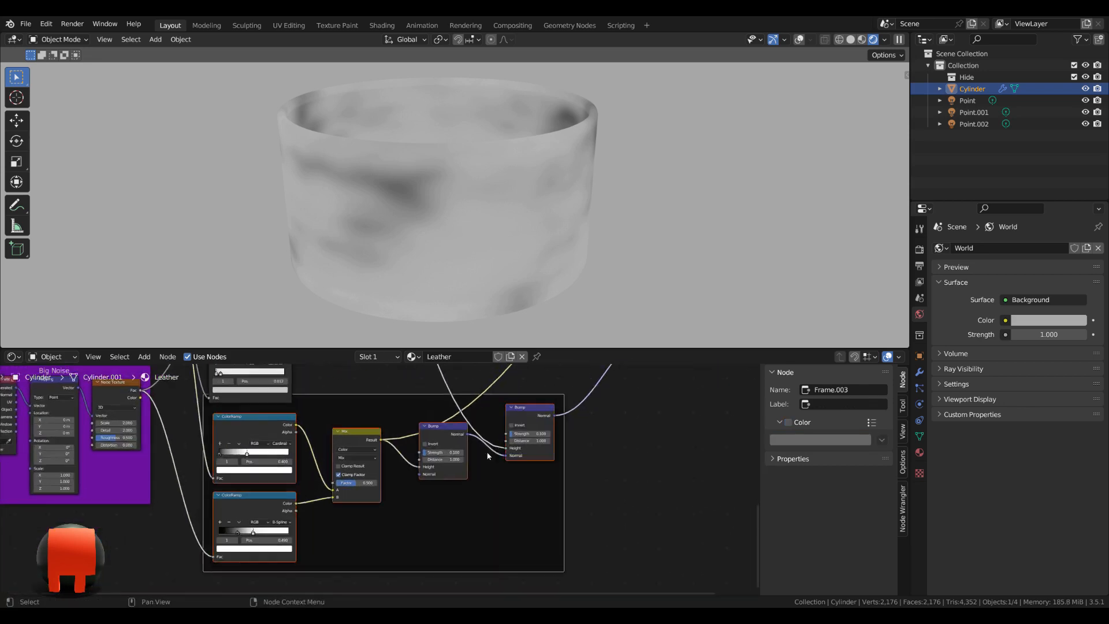
Step: Move the first Bump node lower inside the new frame and shift the whole frame slightly down
click(530, 415)
click(442, 439)
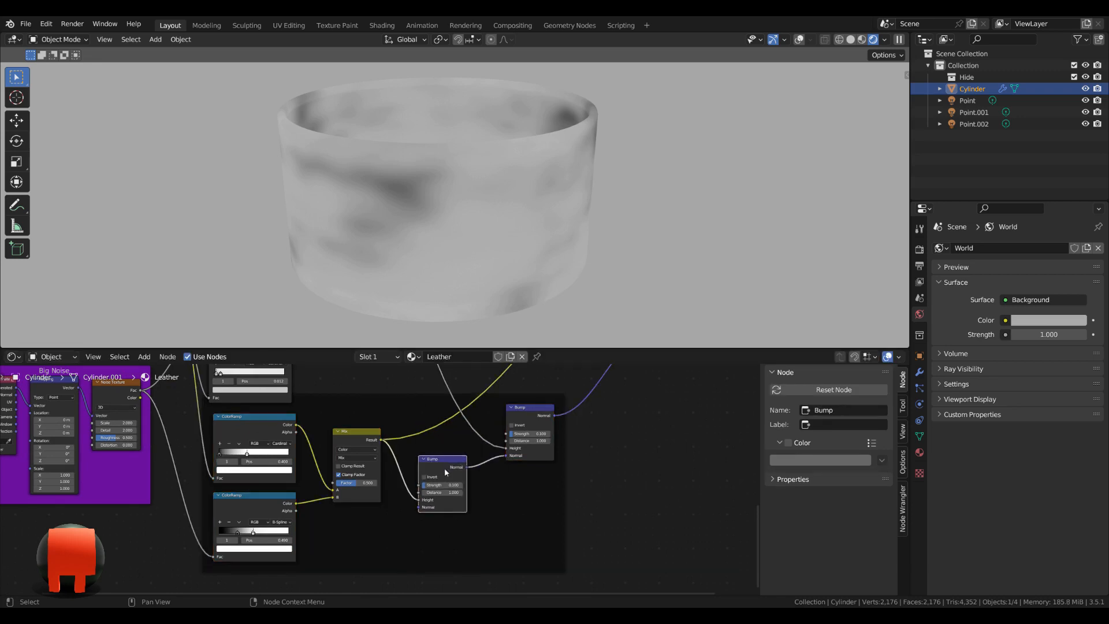
drag(373, 405, 371, 417)
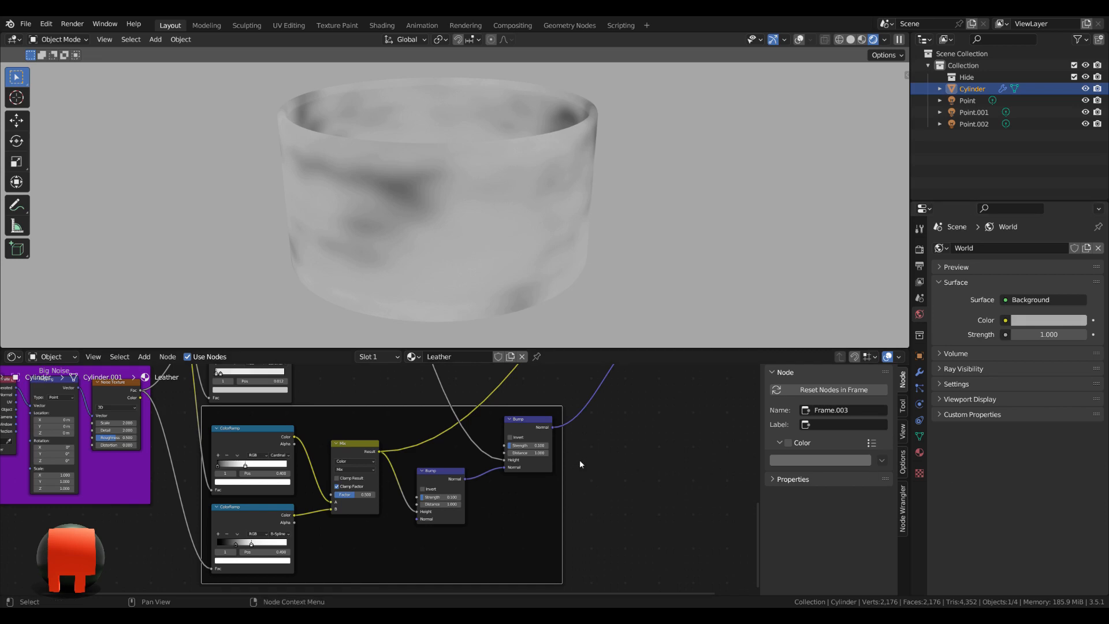
Step: Give the new frame a bright green custom colour and label it Bump
scroll(600, 454, up, 1)
click(788, 442)
click(802, 466)
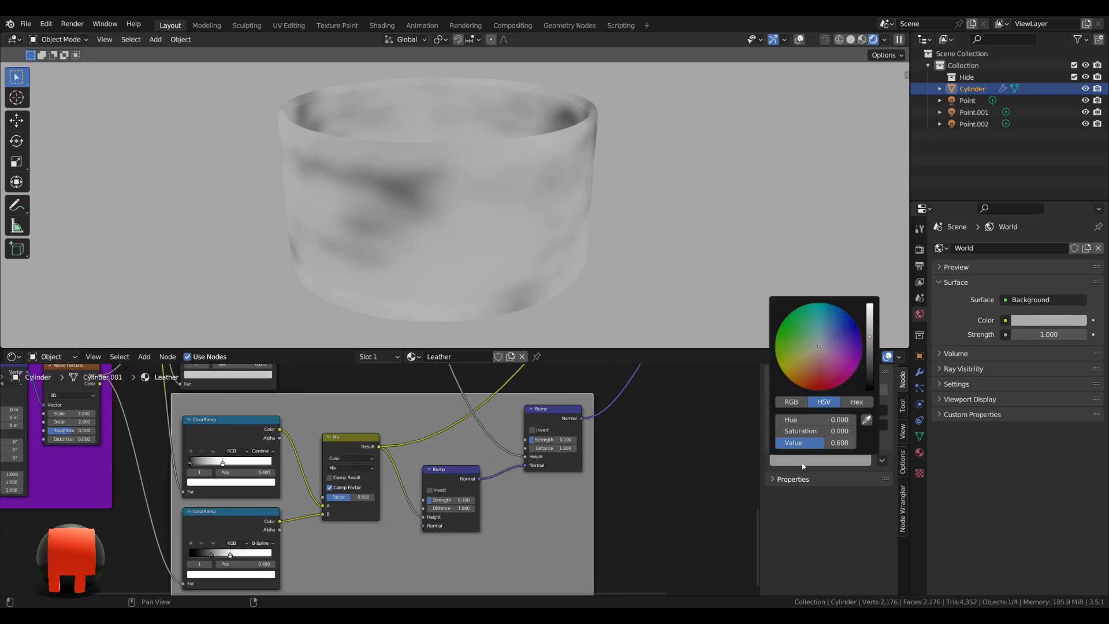
click(782, 371)
click(869, 316)
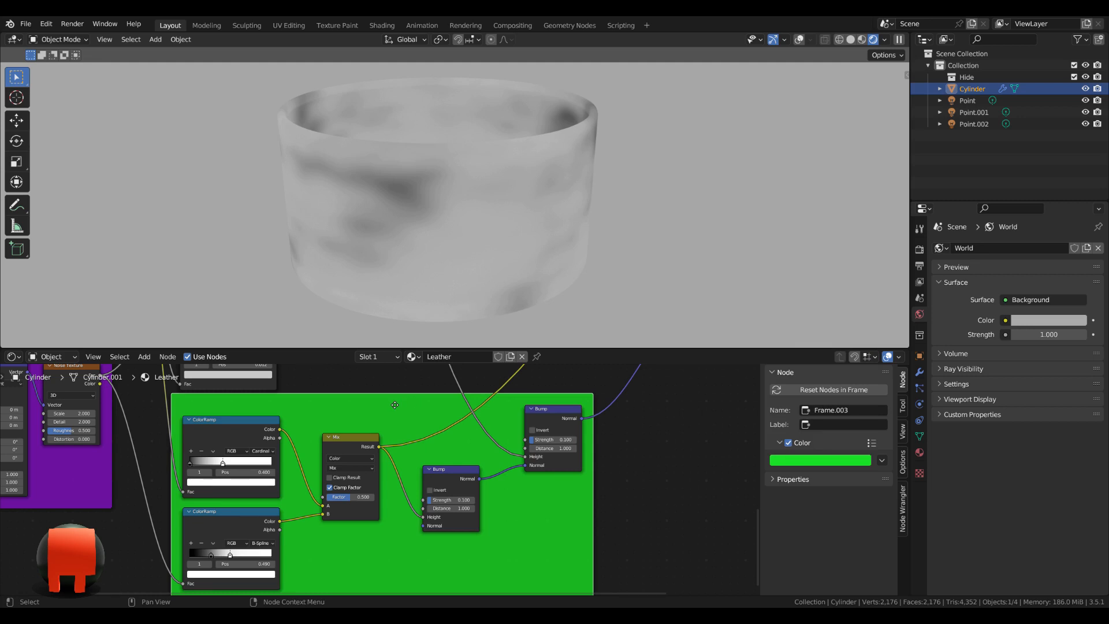
key(F2)
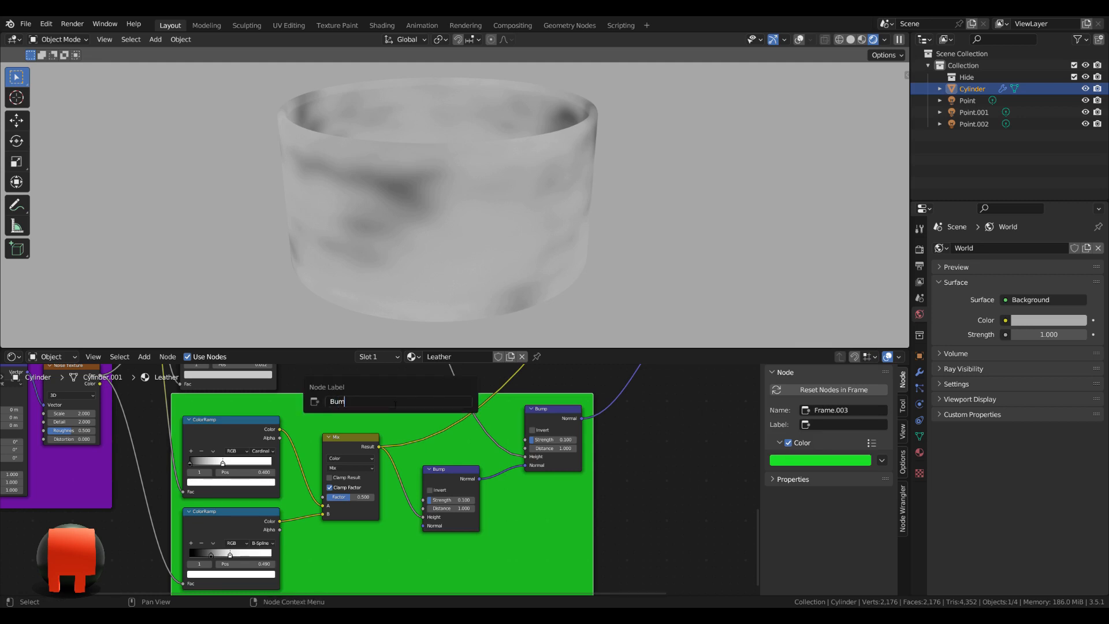
key(Return)
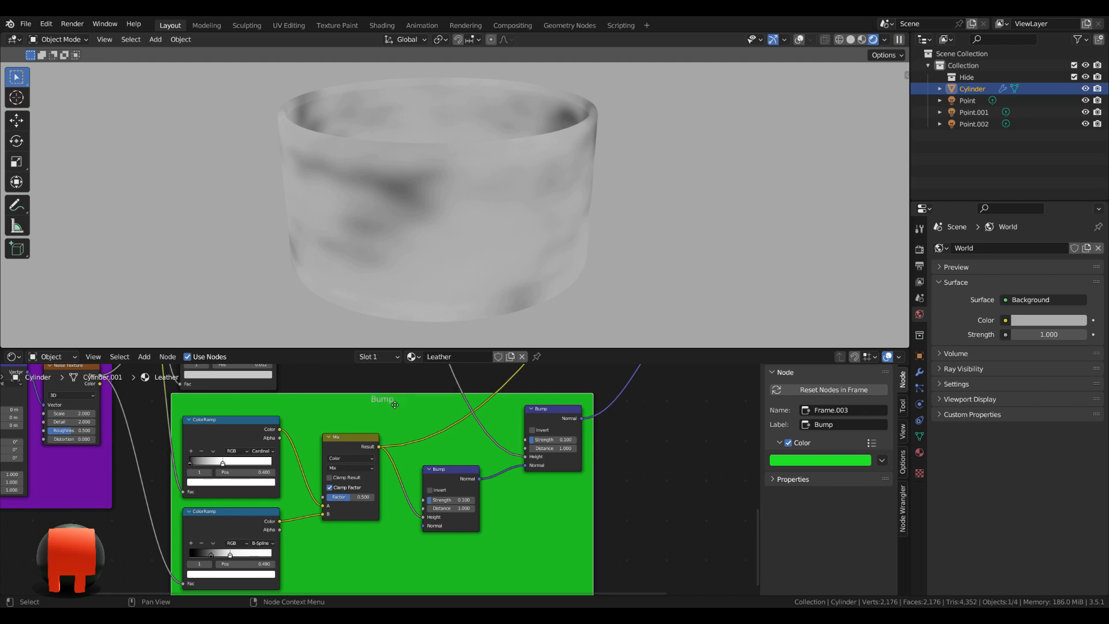
Step: Soften the Bump frame's colour to a muted green with hue 0.324, saturation 0.598 and value 0.743
click(823, 460)
drag(797, 339, 794, 335)
drag(869, 313, 869, 325)
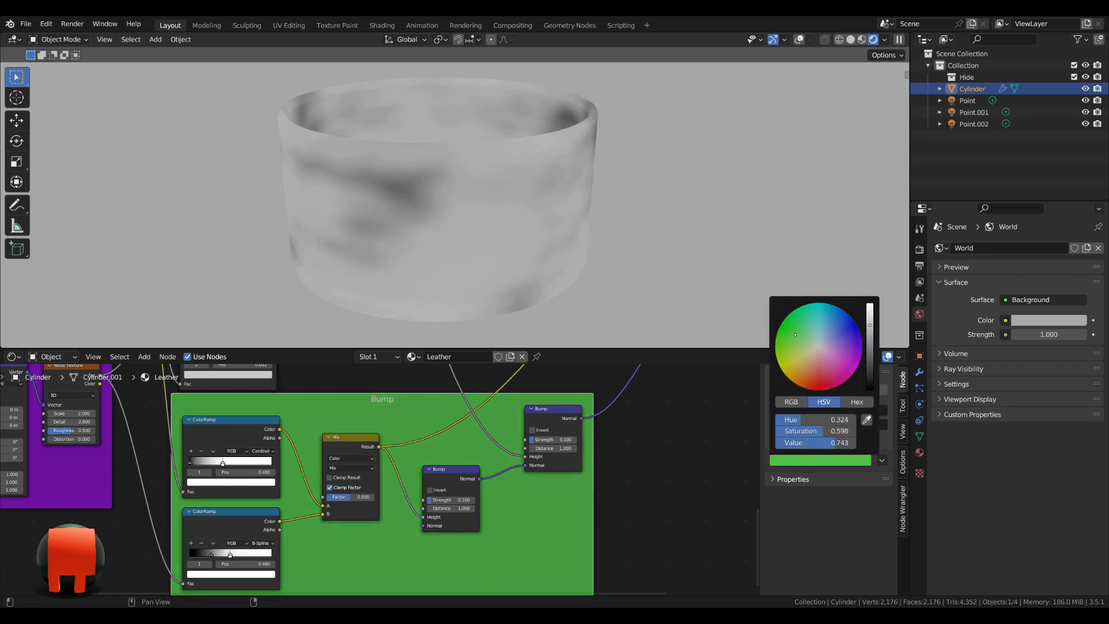
Step: Add reroute points to the leather pattern link feeding the second Bump node's Height and lay the link out in straight runs
scroll(652, 517, up, 3)
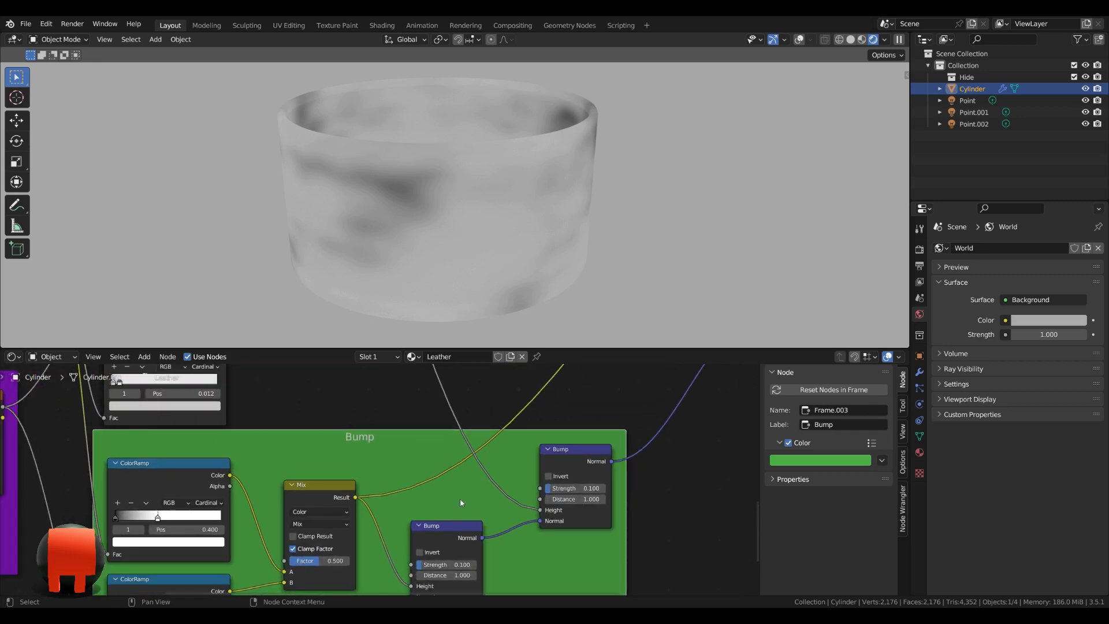
shift+right_drag(466, 497, 522, 446)
key(g)
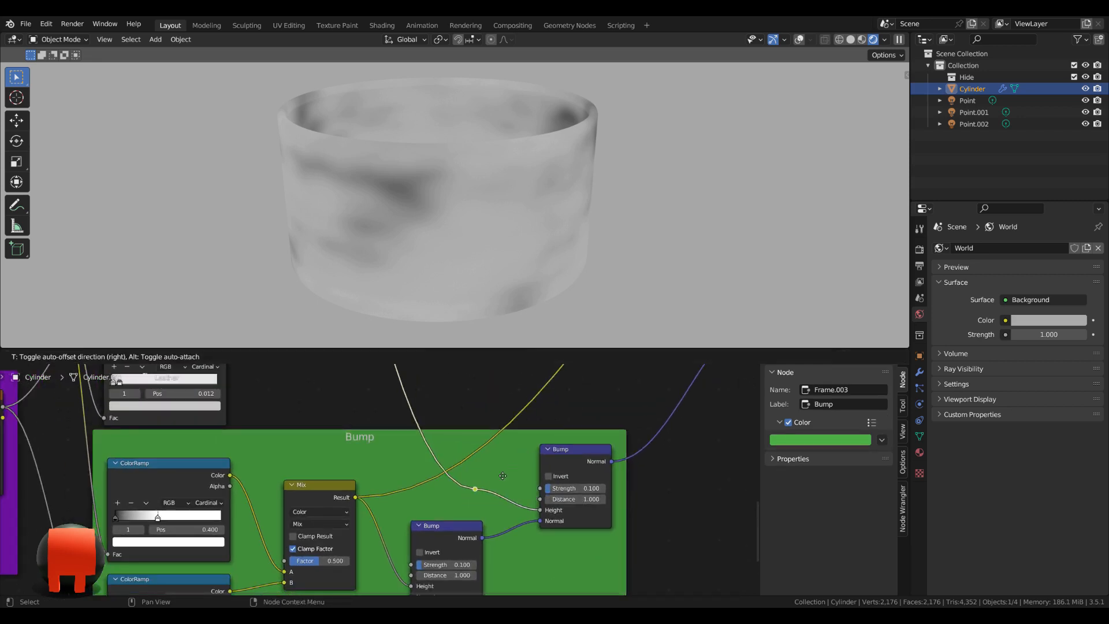
click(471, 492)
shift+right_drag(378, 445, 459, 451)
key(g)
click(506, 398)
key(g)
middle_drag(505, 400, 539, 385)
click(491, 445)
Step: Move the roughness ColorRamp and its Mix node together to clear them from the rerouted link
scroll(557, 511, down, 2)
scroll(559, 513, down, 2)
drag(454, 398, 575, 484)
key(g)
click(581, 484)
scroll(577, 456, up, 2)
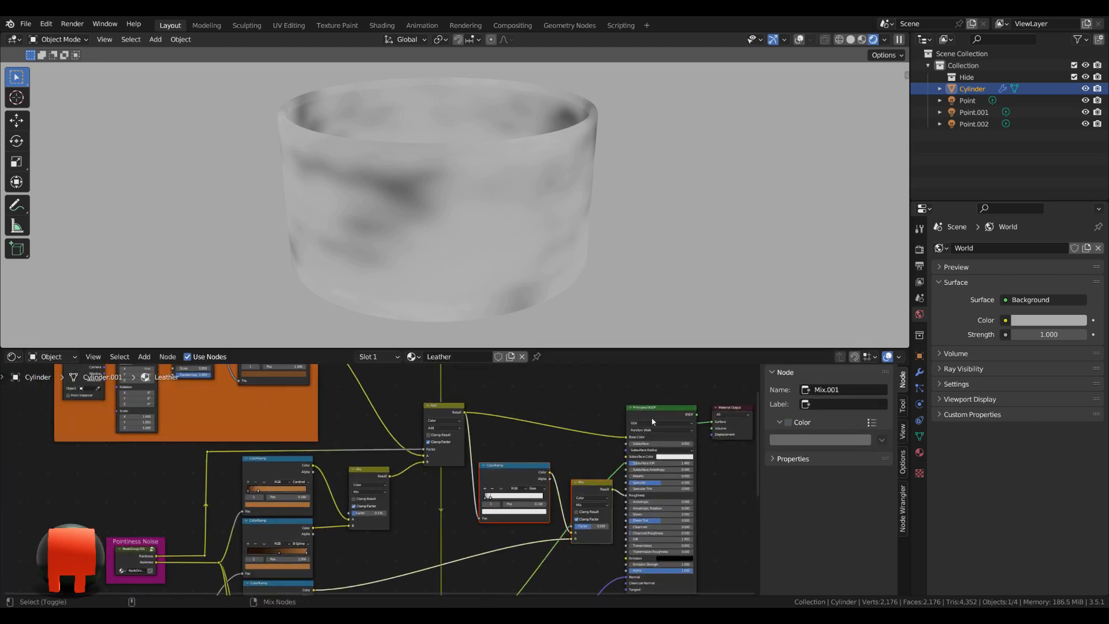
Step: Connect the Principled BSDF back to the Material Output and check the complete leather on the tube from several angles
ctrl+shift+click(655, 421)
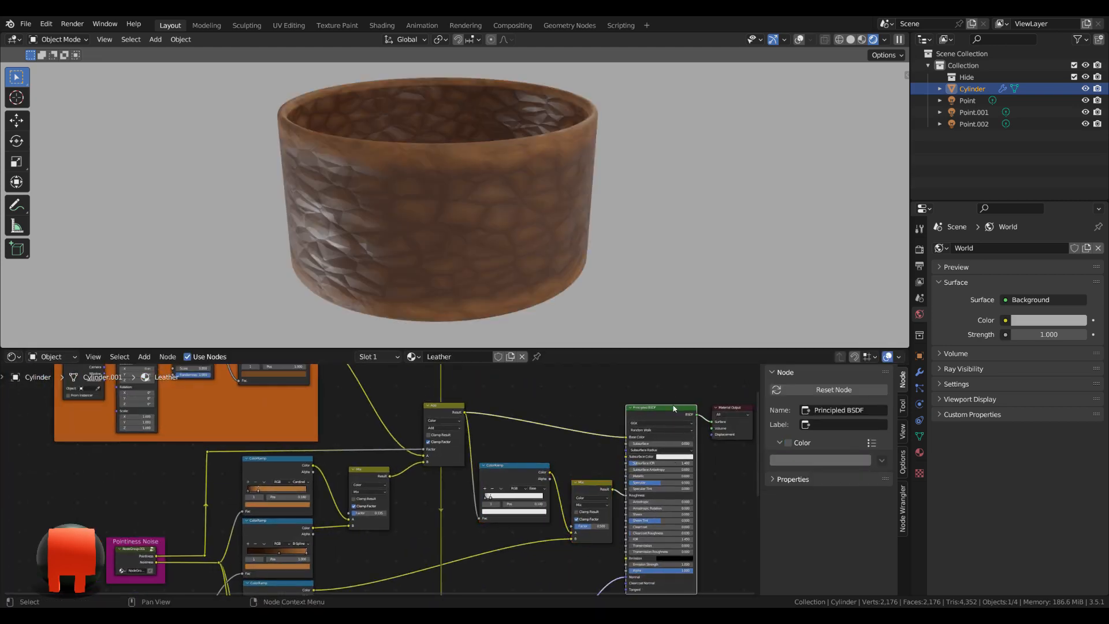
scroll(650, 415, up, 2)
middle_drag(579, 411, 405, 439)
scroll(404, 439, up, 2)
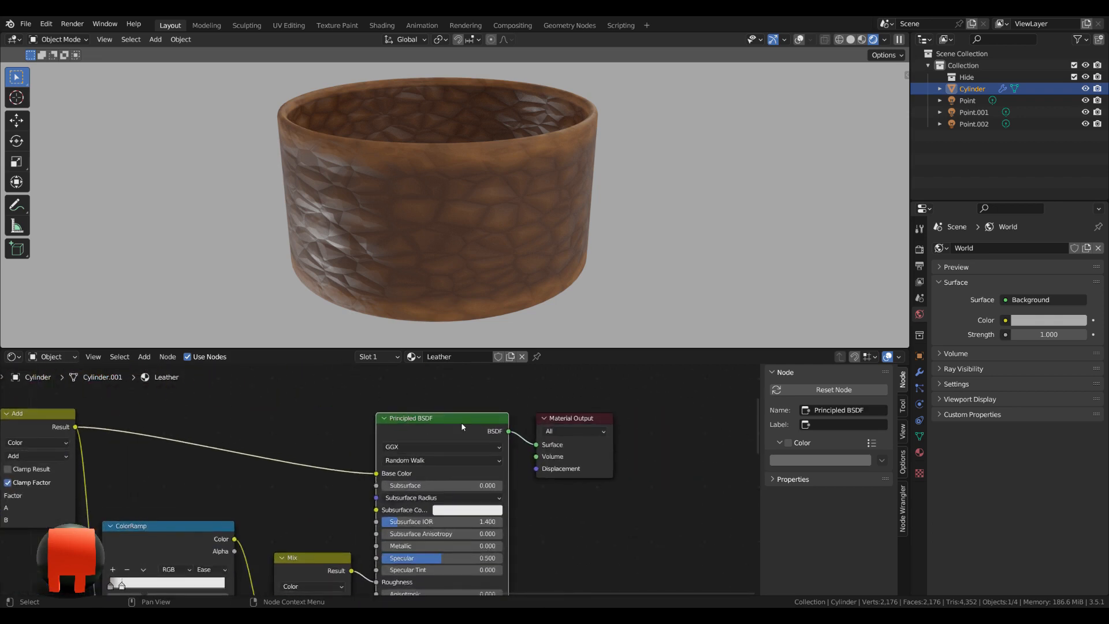
middle_drag(396, 276, 359, 283)
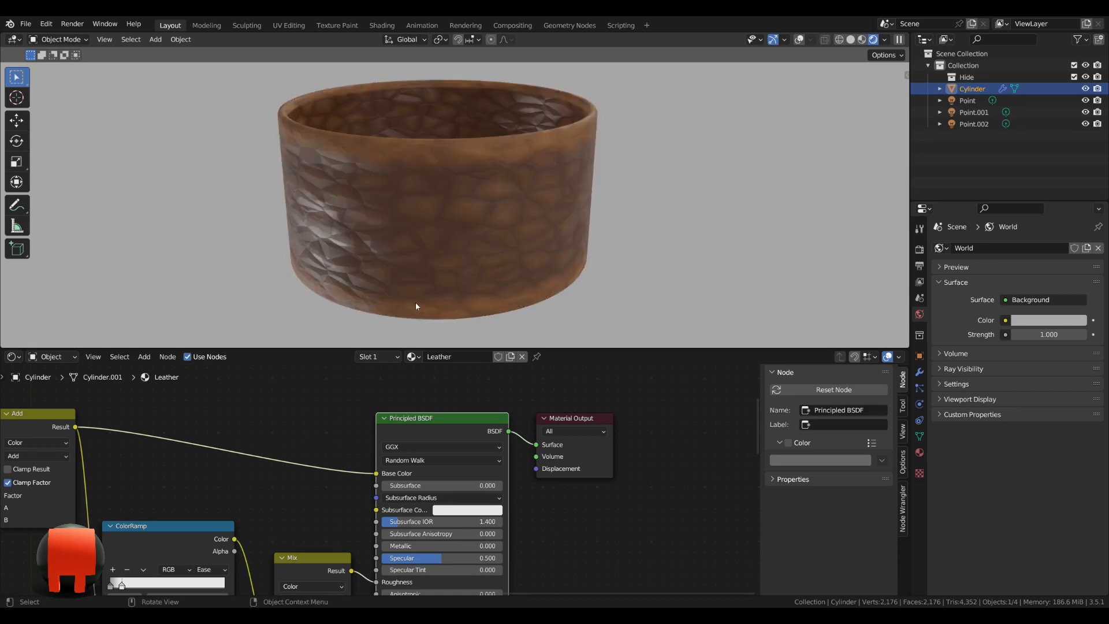
middle_drag(415, 306, 500, 258)
scroll(530, 244, down, 2)
scroll(469, 221, up, 2)
scroll(486, 207, down, 2)
scroll(495, 265, down, 2)
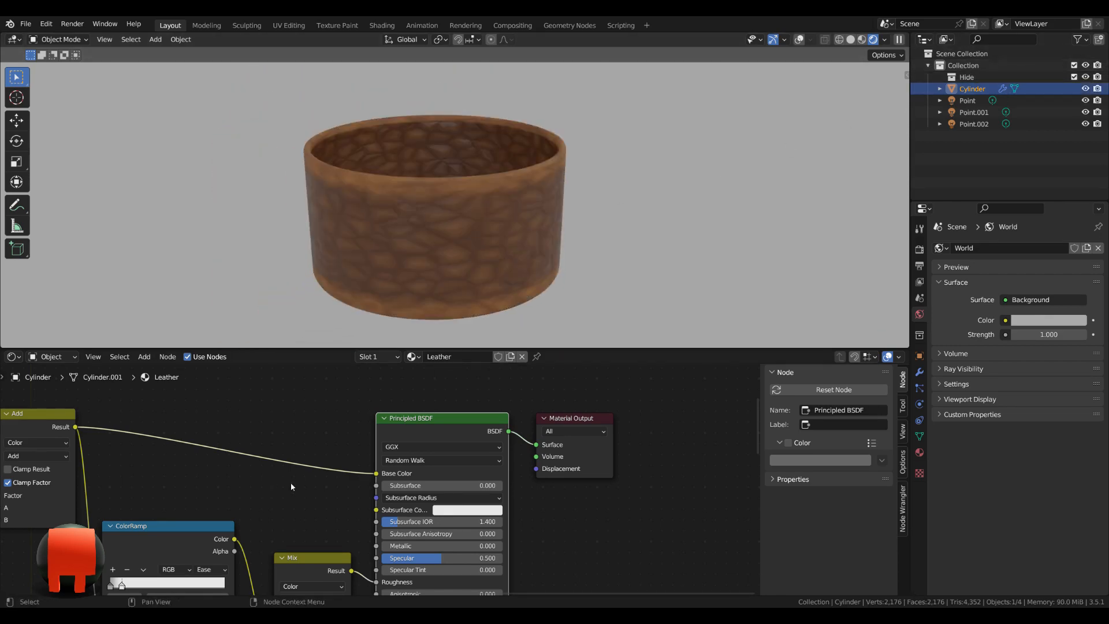
Step: Set the Principled BSDF's Specular to 0.4
click(446, 563)
text(.)
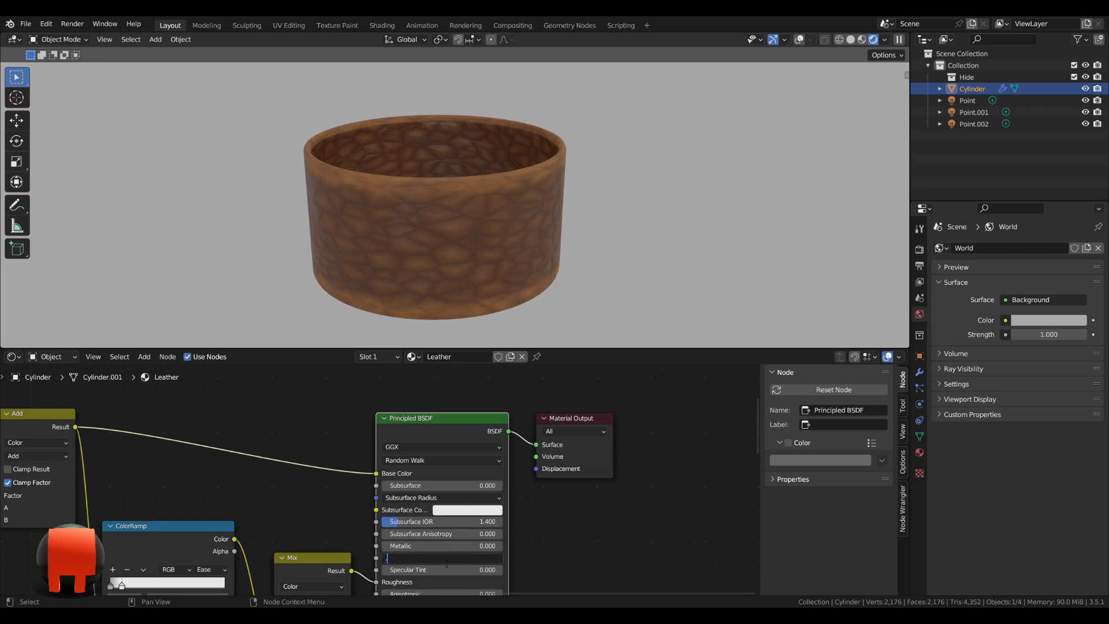
text(4)
key(Return)
scroll(495, 451, up, 2)
middle_drag(494, 453, 514, 487)
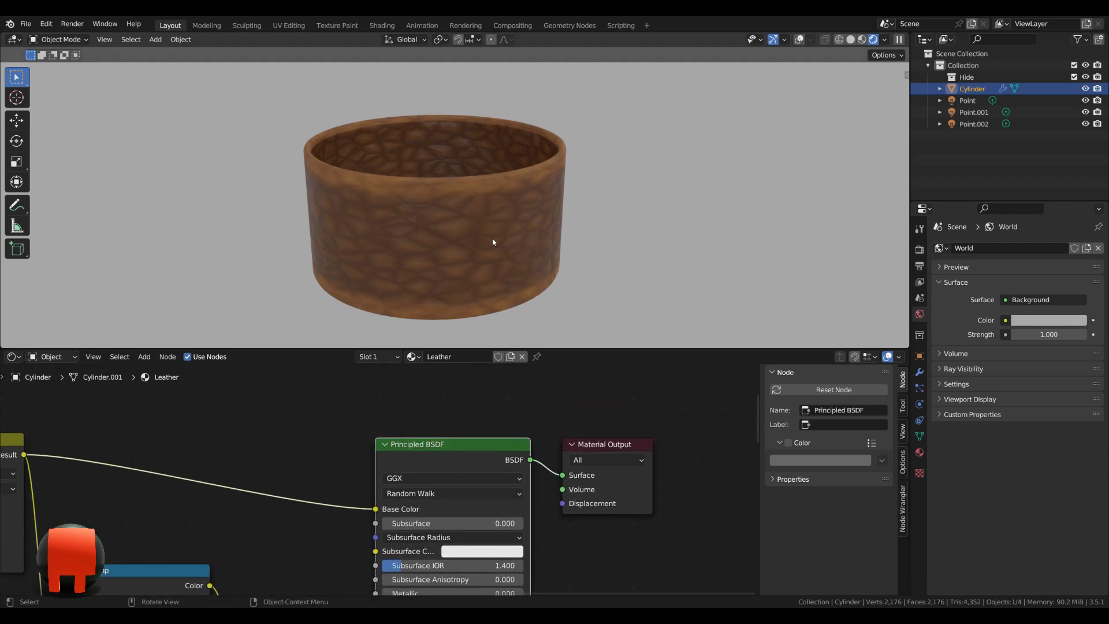
Step: Enlarge the 3D viewport and switch the cylinder to Sculpt Mode
drag(507, 350, 507, 454)
scroll(484, 384, up, 1)
middle_drag(485, 369, 486, 334)
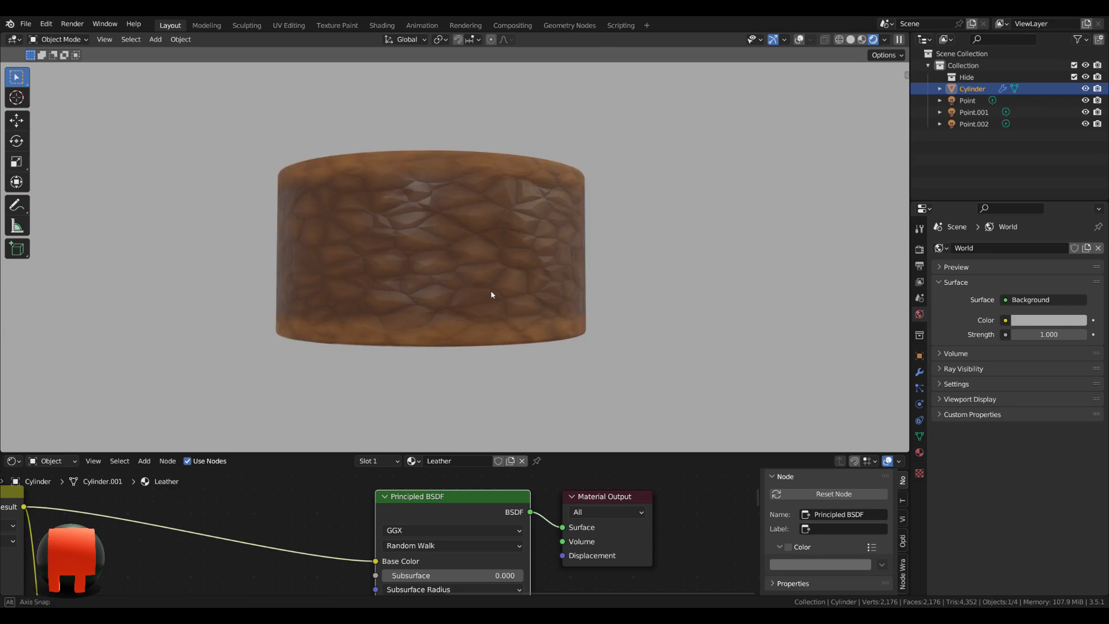
key(ctrl+Tab)
key(Escape)
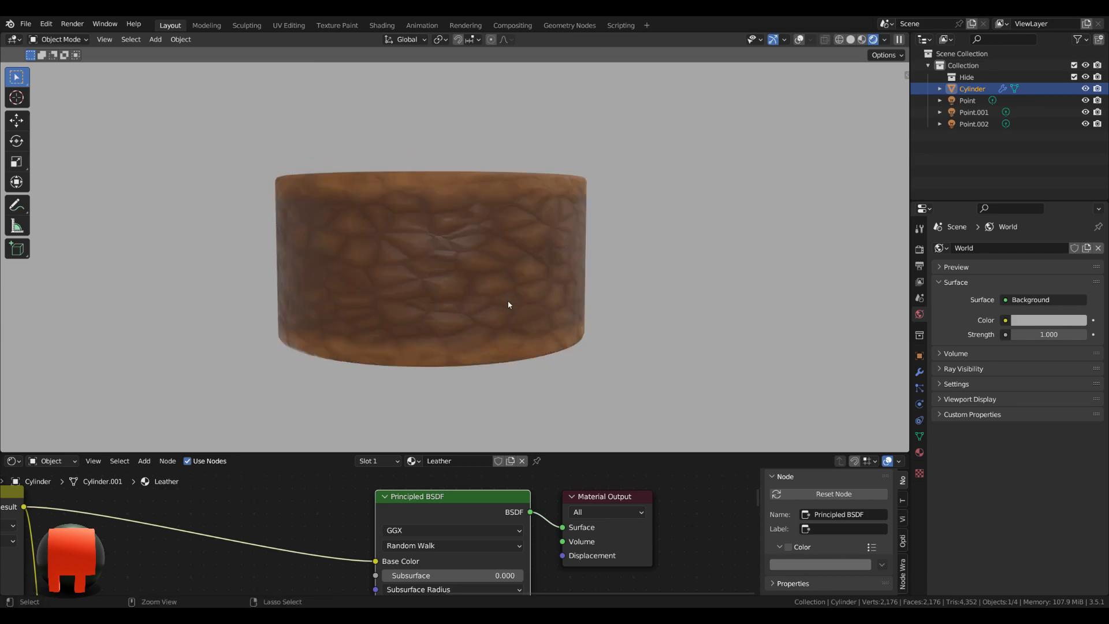
key(ctrl+Tab)
click(425, 257)
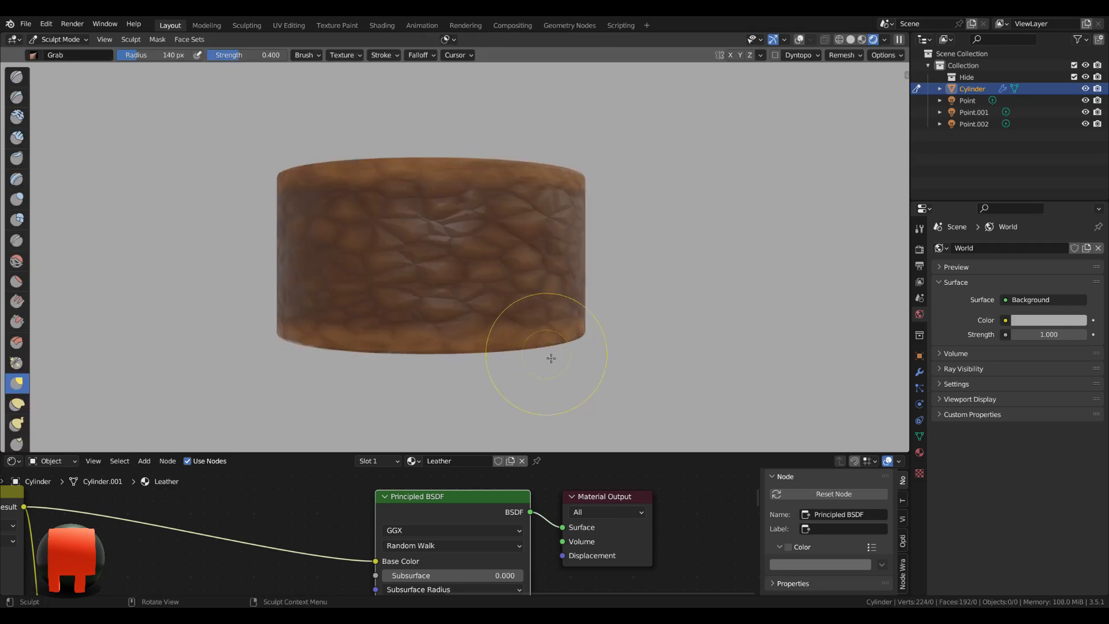
Step: Enlarge the Grab brush radius to about 257 px and push one side of the tube inward
key(f)
click(651, 355)
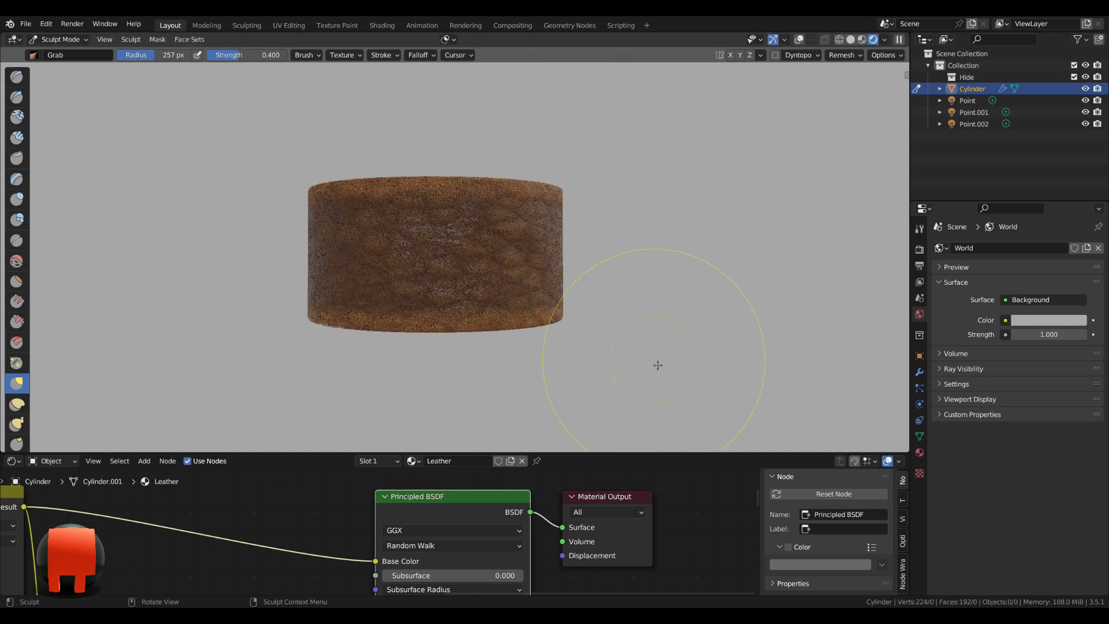
scroll(578, 272, down, 1)
mouse_move(574, 264)
mouse_down()
mouse_move(534, 265)
mouse_move(520, 280)
mouse_up()
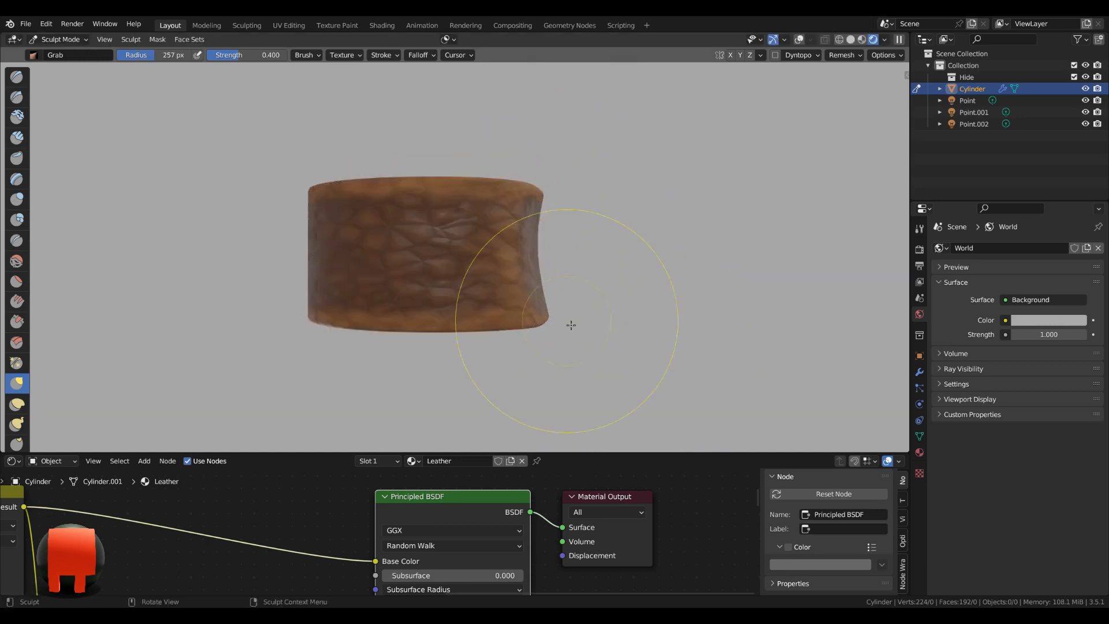
Step: Enlarge the Grab brush radius to about 329 px and reshape the tube's wall, checking the form from several sides
mouse_move(570, 257)
middle_down()
mouse_move(447, 267)
mouse_move(483, 227)
mouse_move(528, 291)
mouse_move(430, 279)
mouse_move(583, 309)
mouse_move(573, 297)
middle_up()
key(f)
click(629, 312)
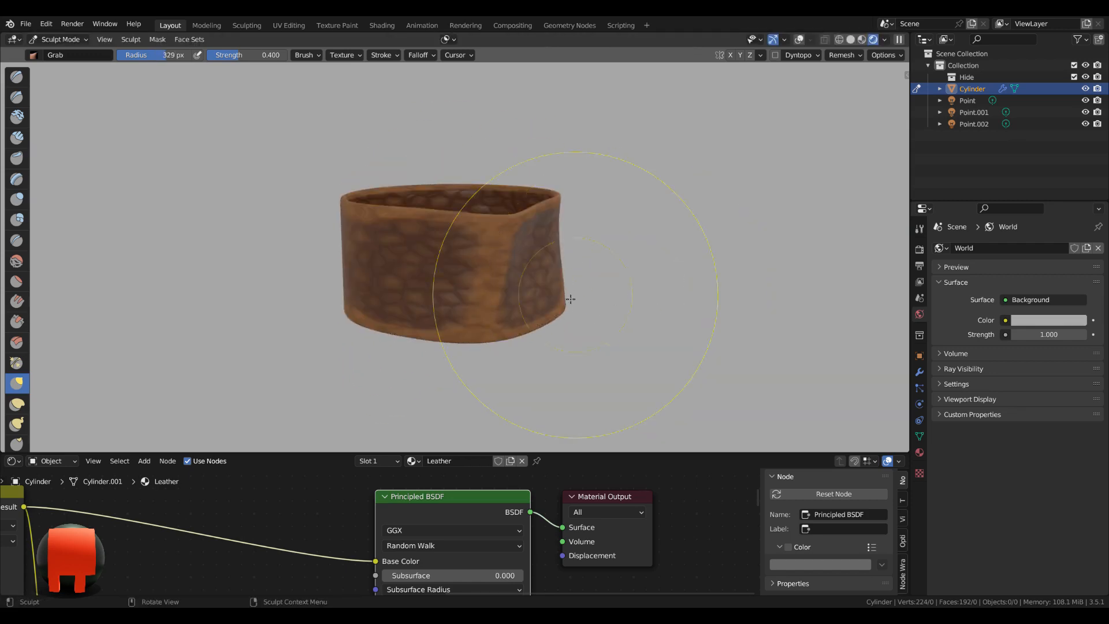
mouse_move(334, 299)
middle_down()
mouse_move(383, 296)
mouse_move(420, 358)
mouse_move(561, 384)
mouse_move(488, 359)
mouse_move(419, 358)
mouse_move(463, 344)
middle_up()
scroll(456, 361, up, 2)
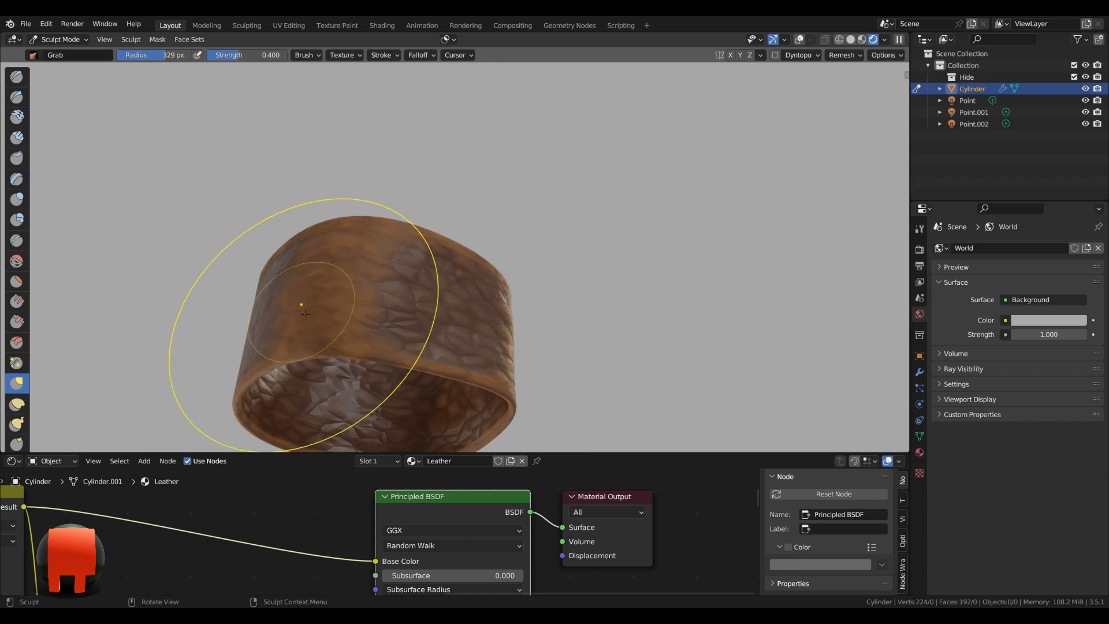
drag(319, 281, 336, 251)
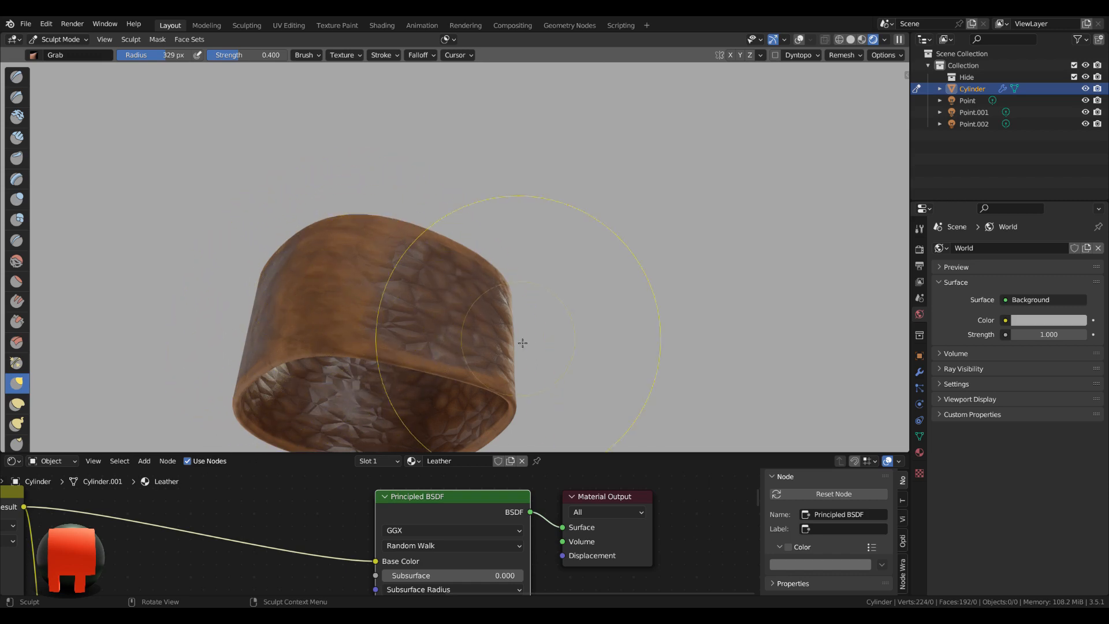
mouse_move(537, 365)
middle_down()
mouse_move(523, 335)
mouse_move(549, 310)
mouse_move(503, 328)
middle_up()
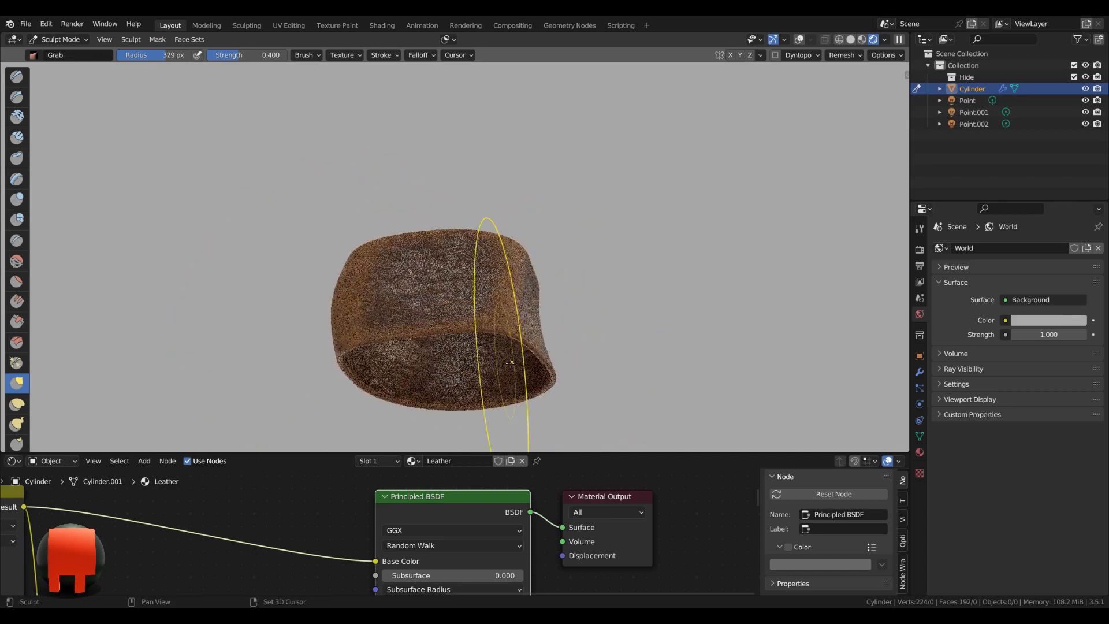
mouse_move(509, 280)
middle_down()
mouse_move(501, 300)
mouse_move(622, 313)
mouse_move(482, 334)
mouse_move(458, 366)
mouse_move(564, 272)
mouse_move(615, 285)
mouse_move(583, 326)
mouse_move(663, 320)
mouse_move(579, 341)
mouse_move(601, 331)
mouse_move(502, 332)
mouse_move(488, 282)
mouse_move(485, 337)
mouse_move(450, 299)
mouse_move(469, 283)
mouse_move(424, 359)
middle_up()
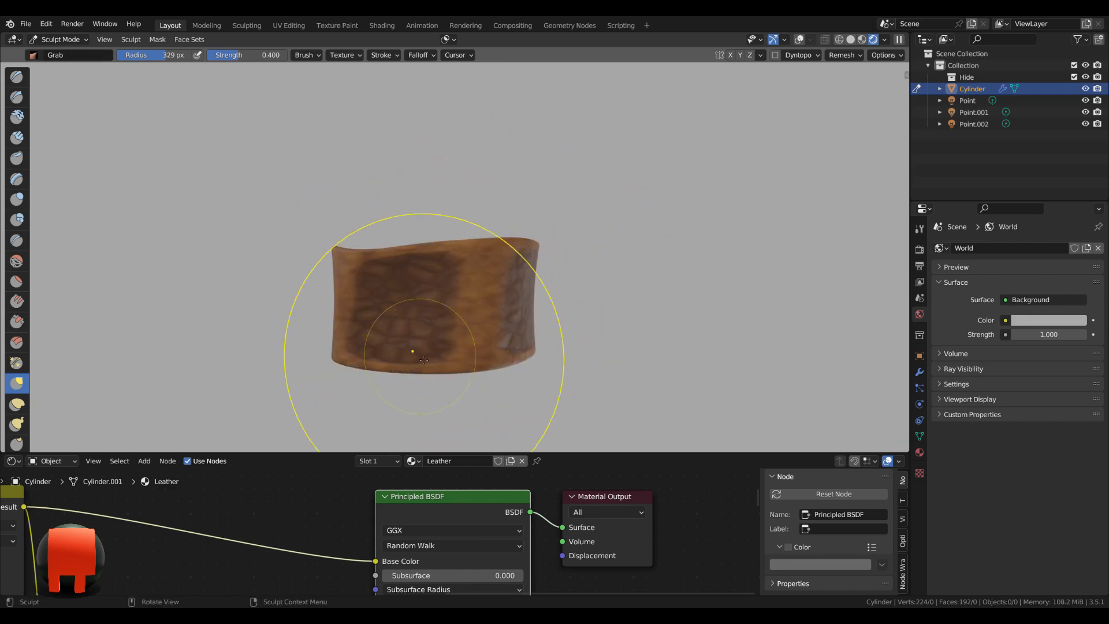
middle_drag(392, 324, 468, 358)
Step: Enlarge the node editor and bring the Voronoi Texture node in the Leather Pattern frame into close view
drag(492, 443, 492, 237)
scroll(450, 362, down, 3)
middle_drag(266, 360, 541, 363)
scroll(204, 373, down, 1)
middle_drag(203, 373, 545, 395)
scroll(313, 357, down, 1)
middle_drag(312, 360, 295, 404)
middle_drag(292, 443, 350, 469)
scroll(347, 456, up, 3)
scroll(358, 415, up, 2)
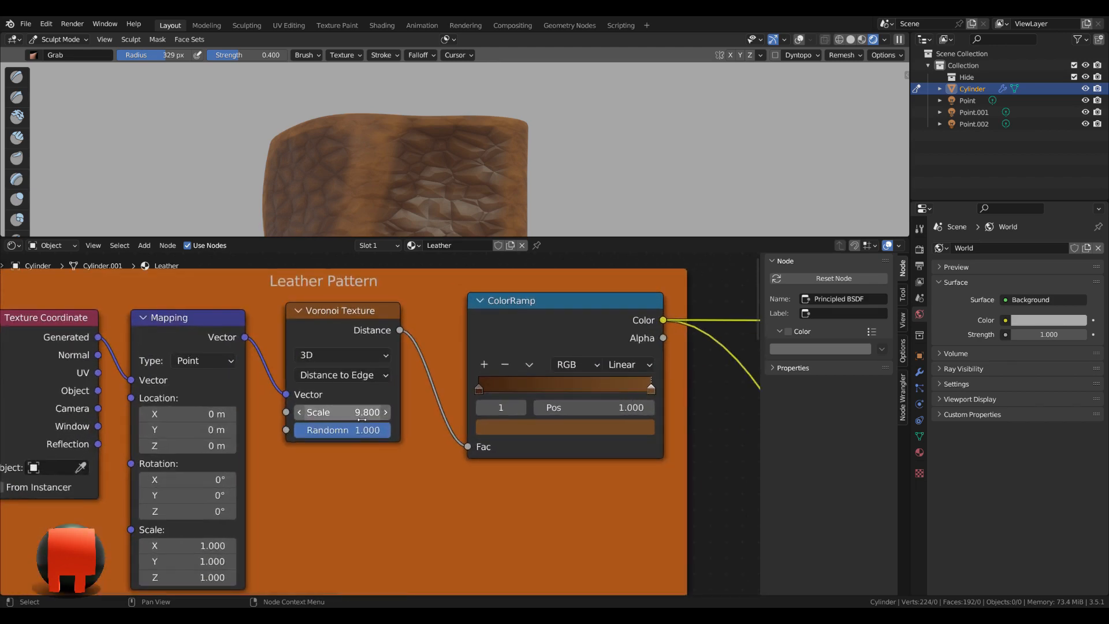
Step: Give the 3D viewport more height and return the cylinder to Object Mode
middle_drag(433, 138, 448, 98)
drag(565, 237, 564, 329)
key(ctrl+Tab)
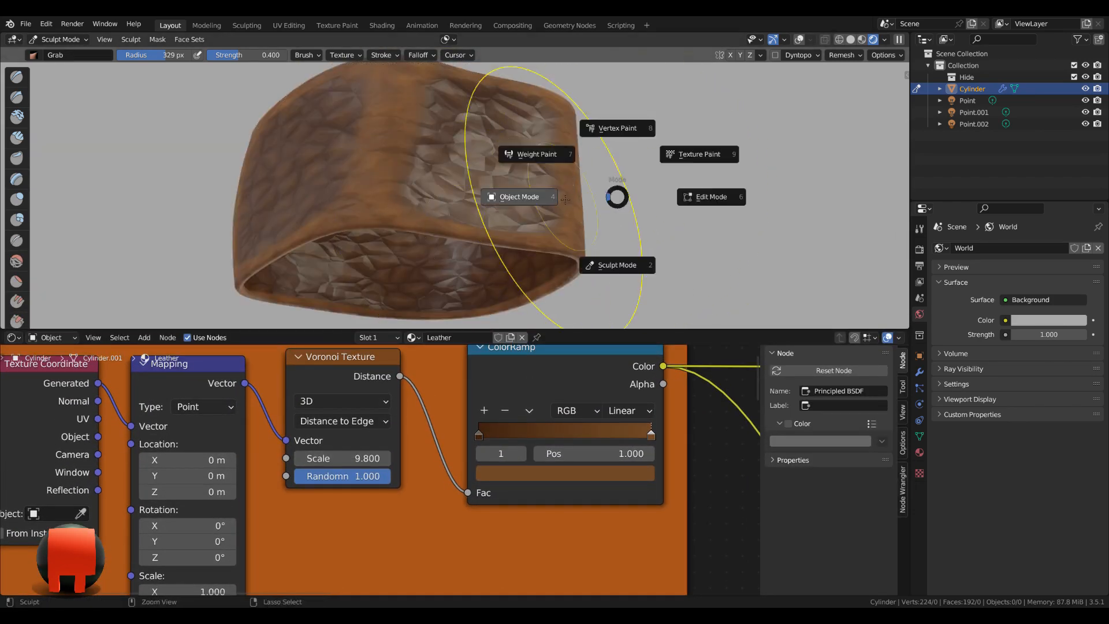
click(525, 196)
middle_drag(543, 222, 620, 234)
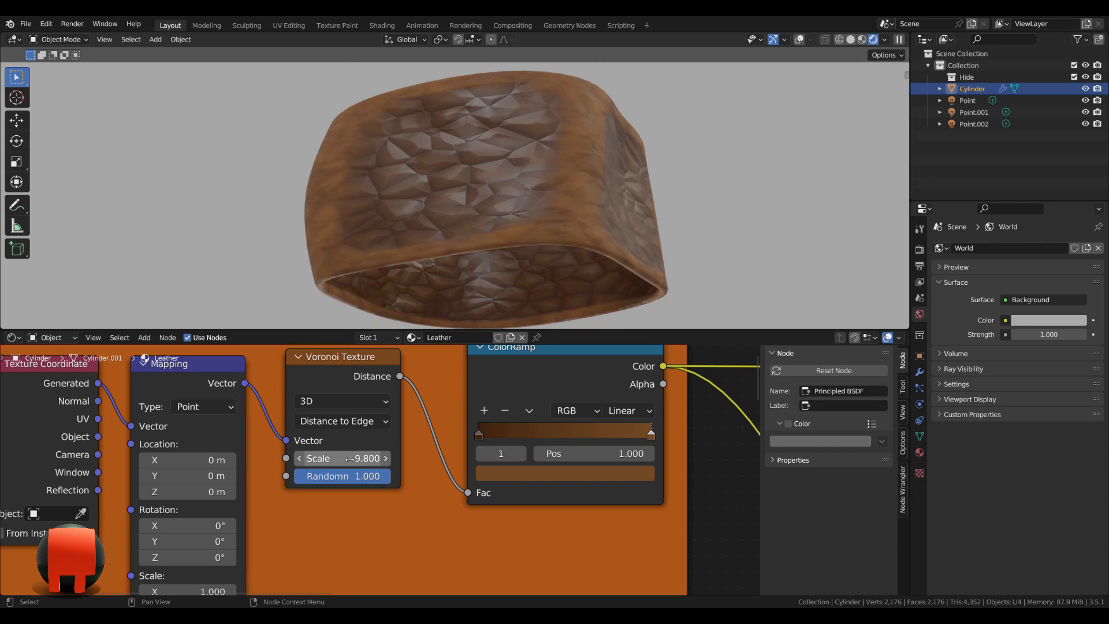
Step: Examine the Voronoi Texture's Scale in the Leather Pattern frame and the Factor of the colour Mix node
mouse_move(347, 458)
mouse_down()
mouse_move(404, 458)
mouse_move(299, 458)
mouse_move(437, 458)
mouse_move(334, 458)
mouse_up()
scroll(360, 460, down, 5)
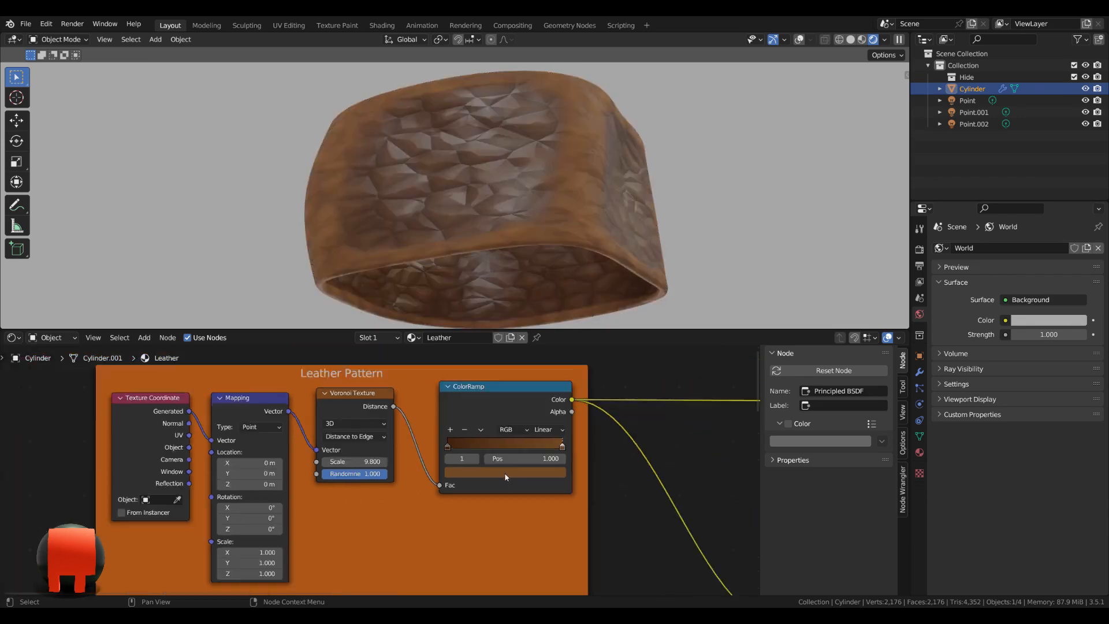
middle_drag(608, 536, 436, 416)
scroll(451, 539, up, 4)
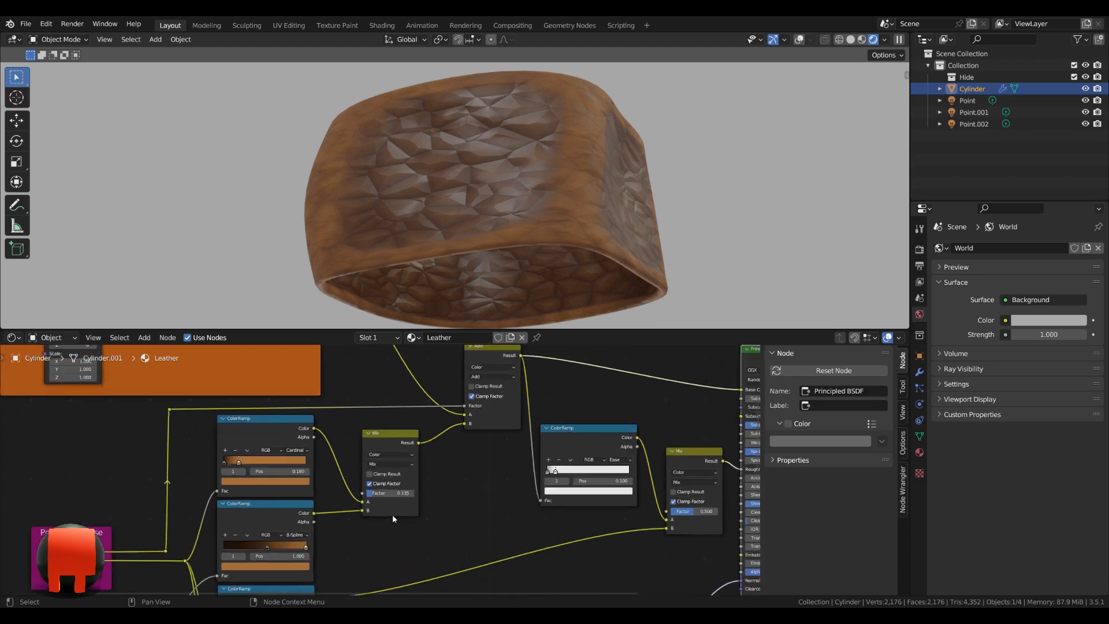
scroll(473, 524, down, 1)
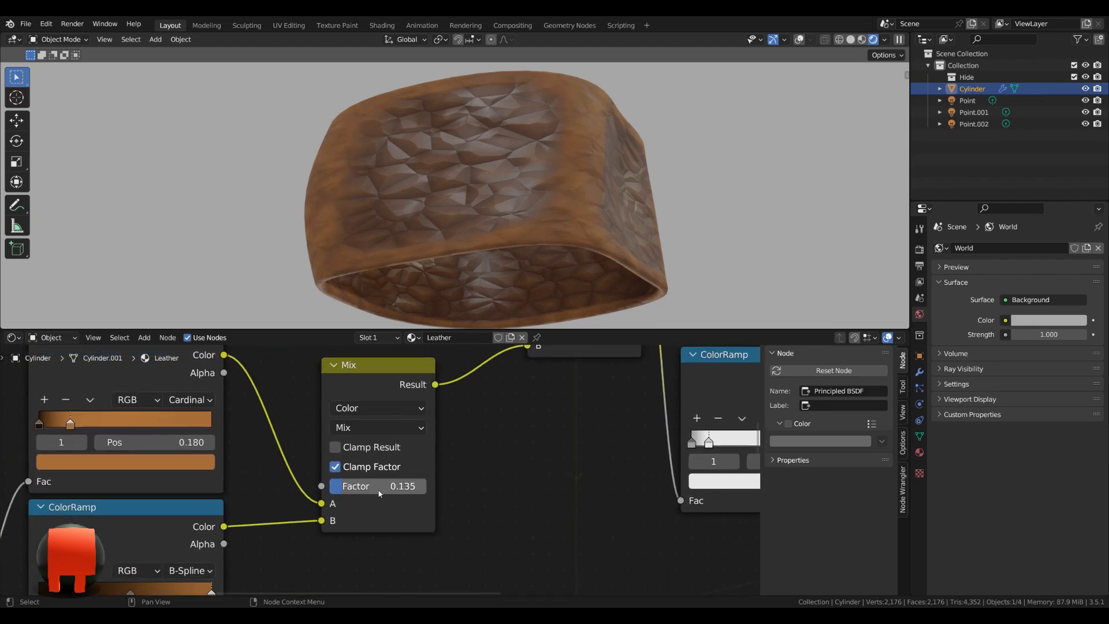
mouse_move(346, 486)
mouse_down()
mouse_move(365, 486)
mouse_move(335, 486)
mouse_move(366, 486)
mouse_up()
scroll(403, 492, down, 5)
middle_drag(223, 520, 537, 394)
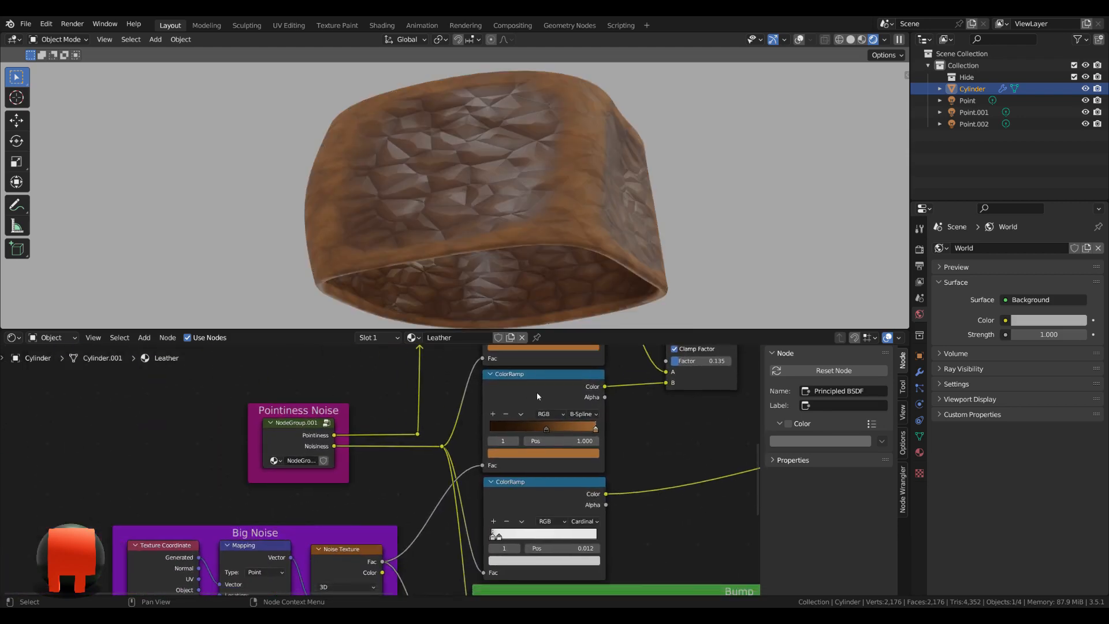
Step: Inside the Pointiness Noise group, shift the ColorRamp's white stop slightly toward the black one, then return to the full Leather node tree
click(282, 440)
scroll(323, 437, up, 3)
middle_drag(339, 441, 636, 482)
key(Tab)
scroll(329, 457, up, 2)
middle_drag(348, 436, 383, 520)
scroll(386, 470, up, 6)
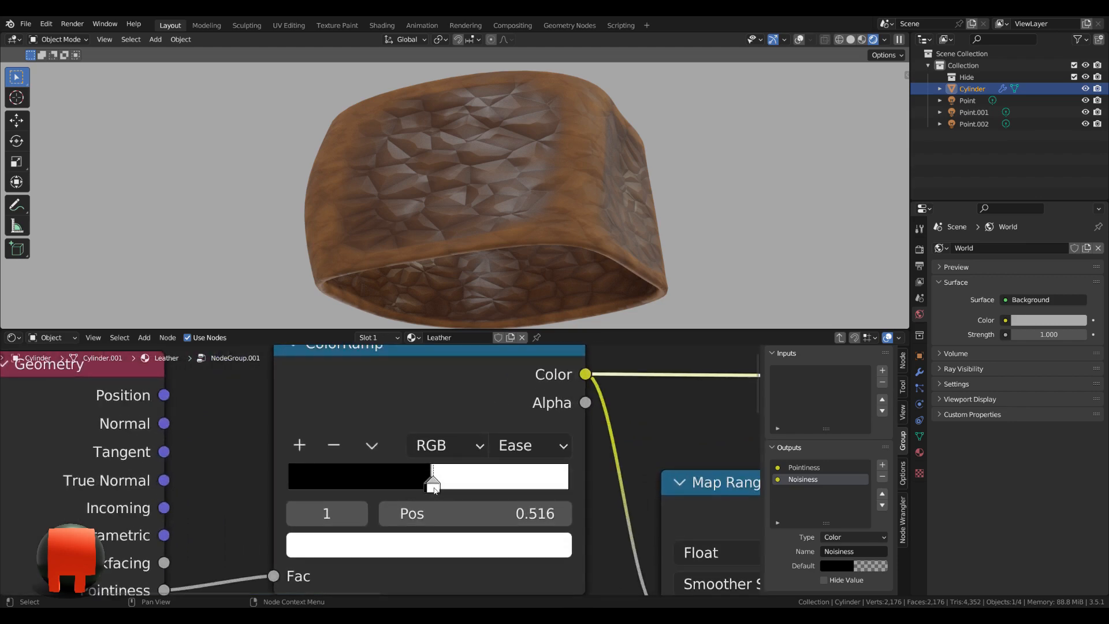
drag(435, 489, 430, 488)
scroll(475, 465, down, 6)
key(Tab)
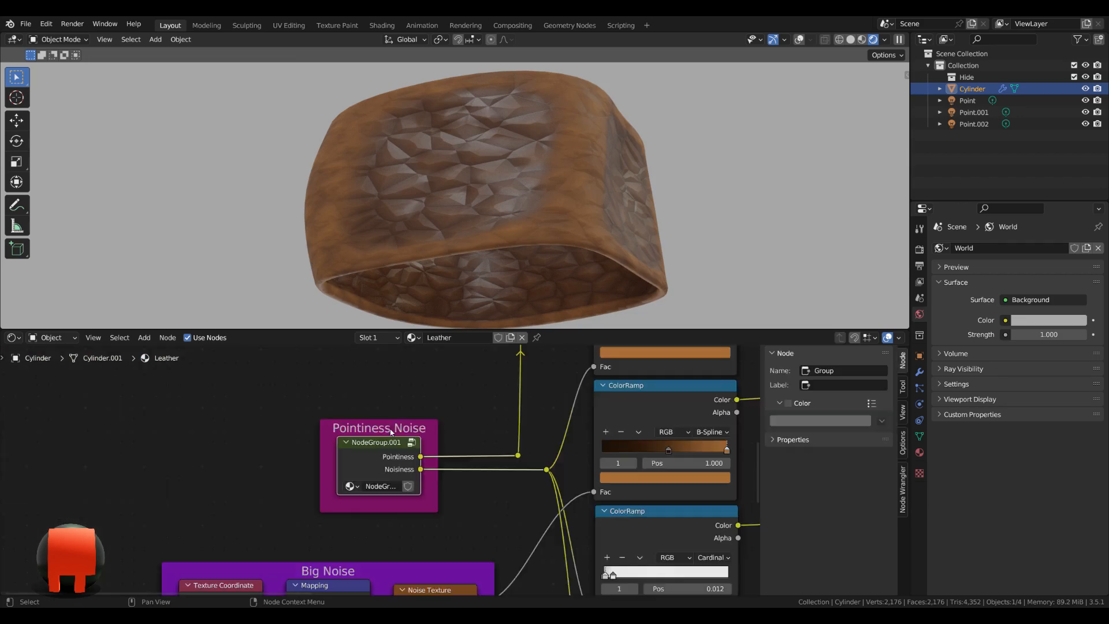
scroll(559, 463, down, 6)
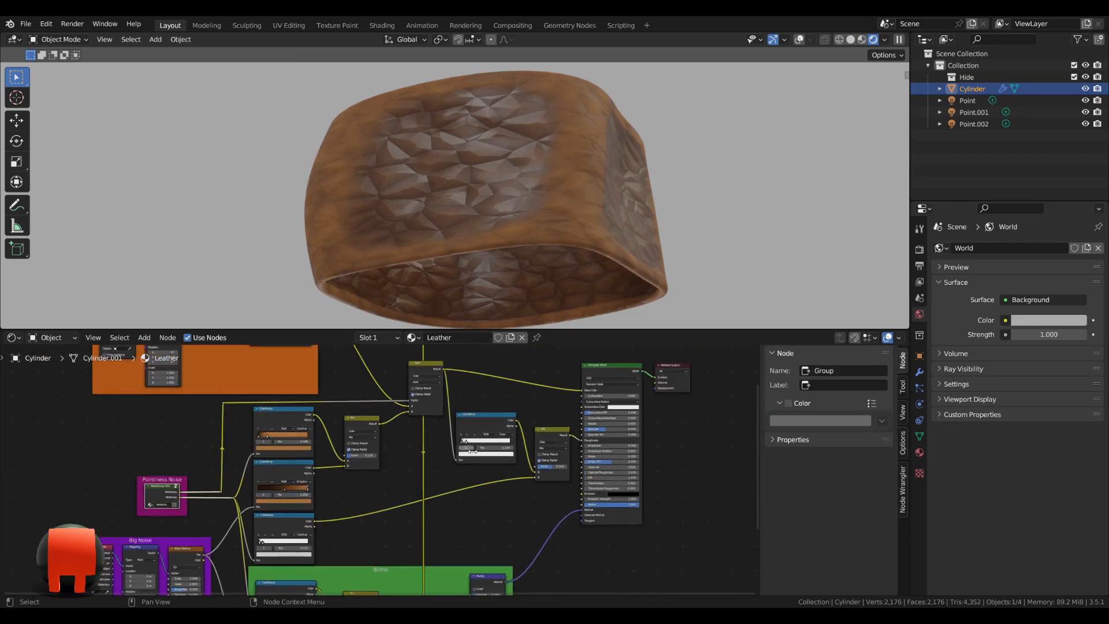
scroll(408, 477, down, 3)
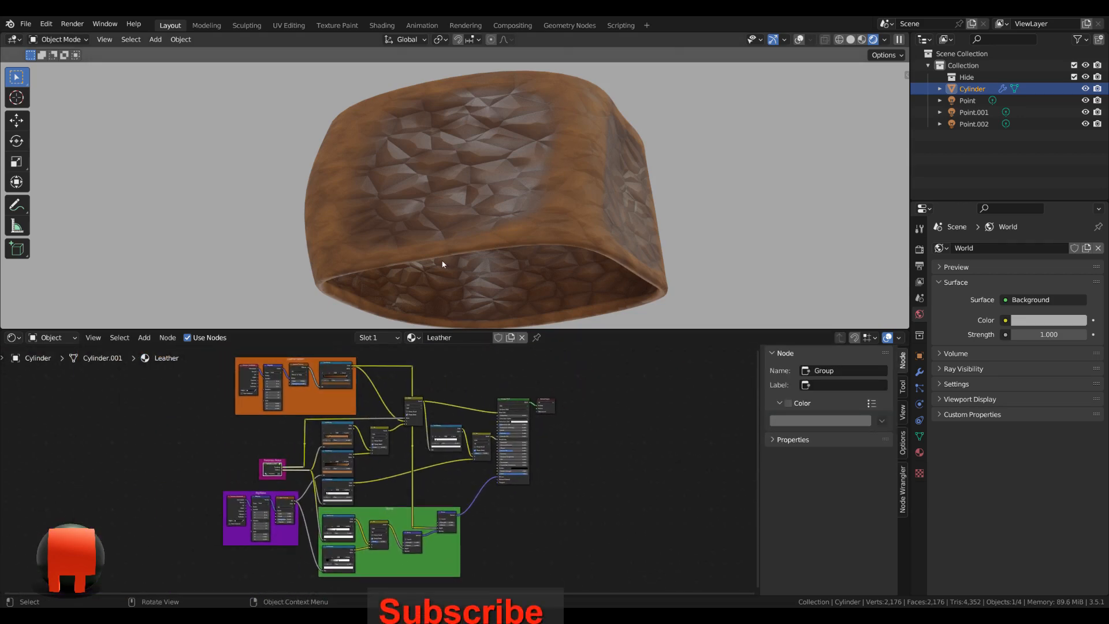